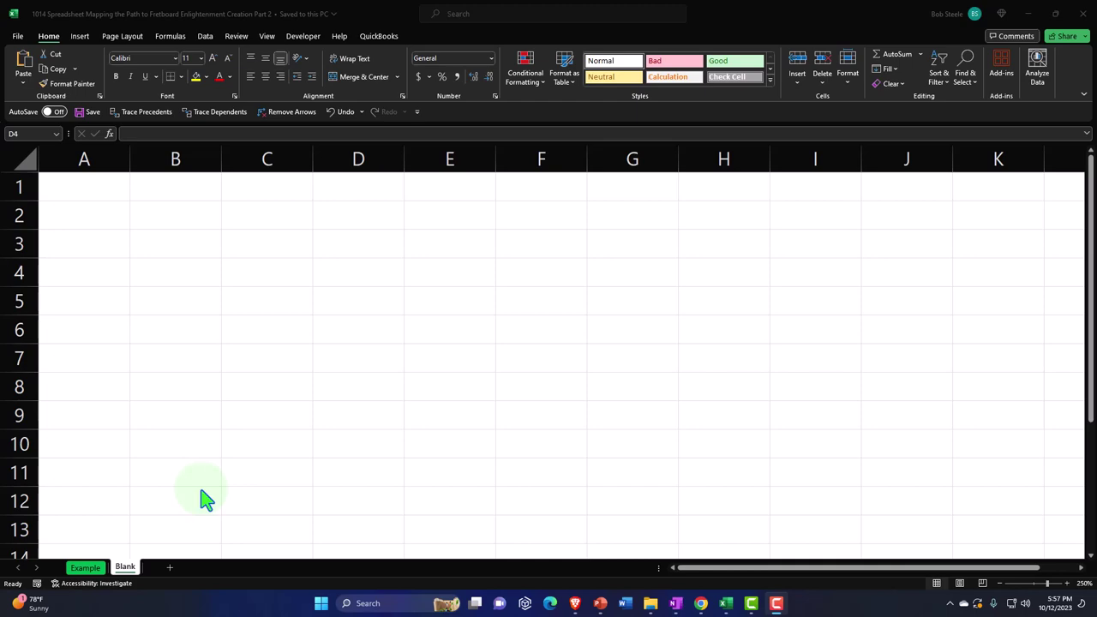
Step: Examine the Example sheet's numeric fretboard, the coloured note fretboard starting in row 13, and the note tables beside them
click(89, 568)
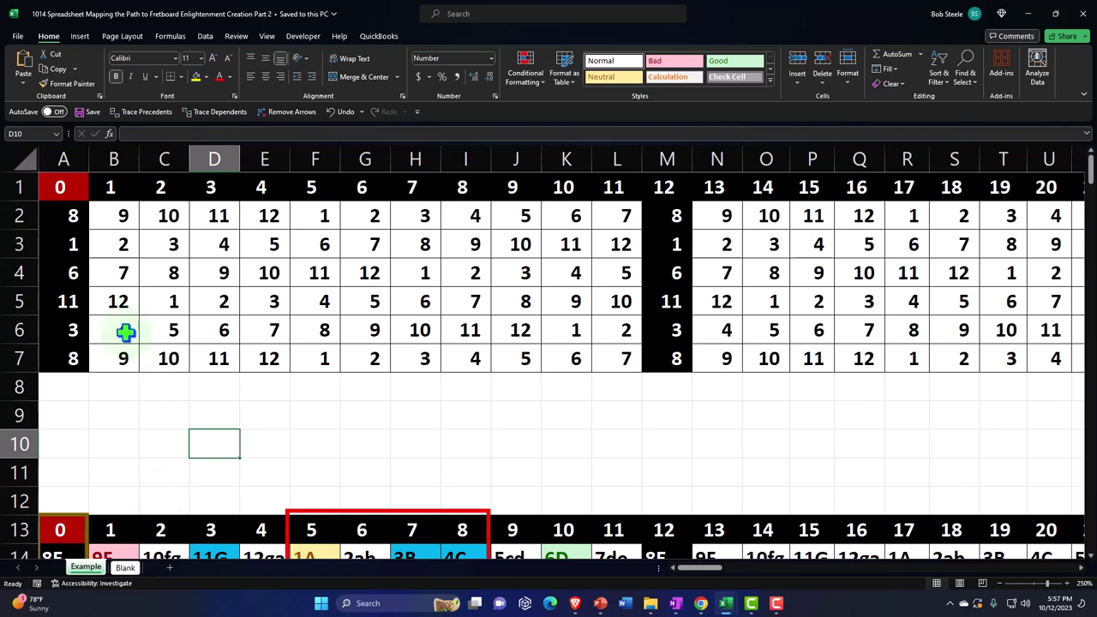
scroll(122, 334, down, 3)
drag(69, 272, 1021, 390)
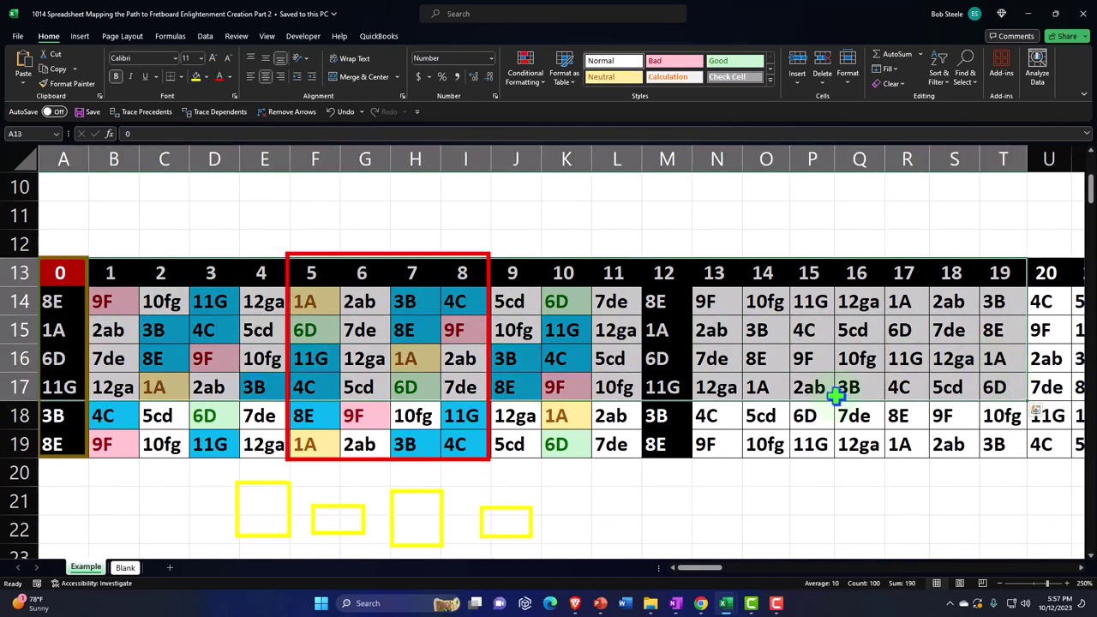
click(427, 301)
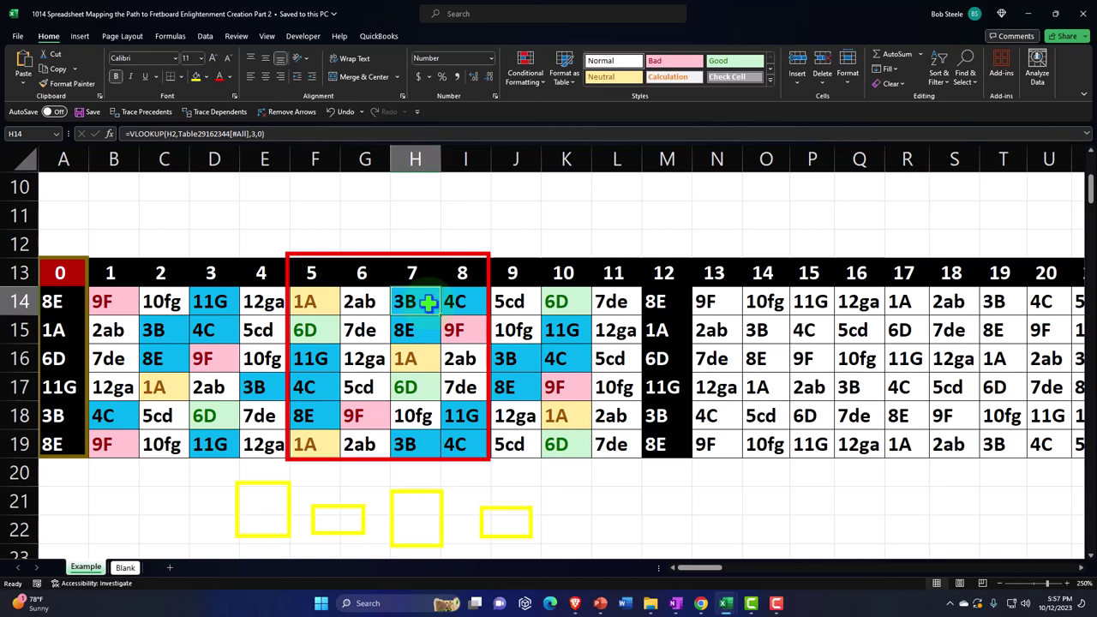
scroll(427, 301, up, 3)
click(401, 246)
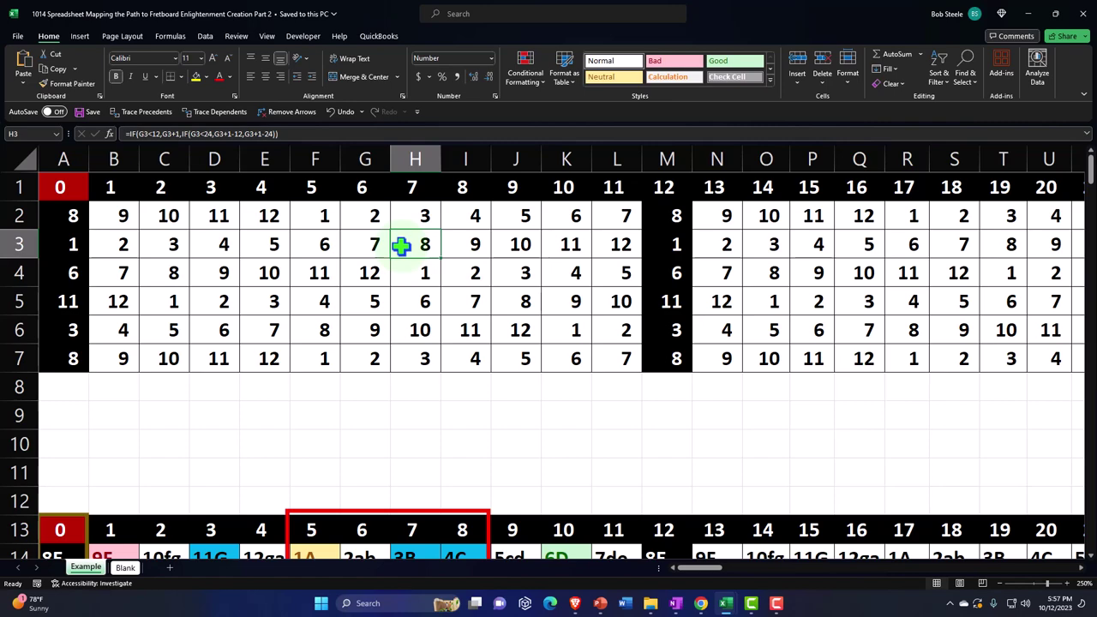
drag(704, 572, 730, 573)
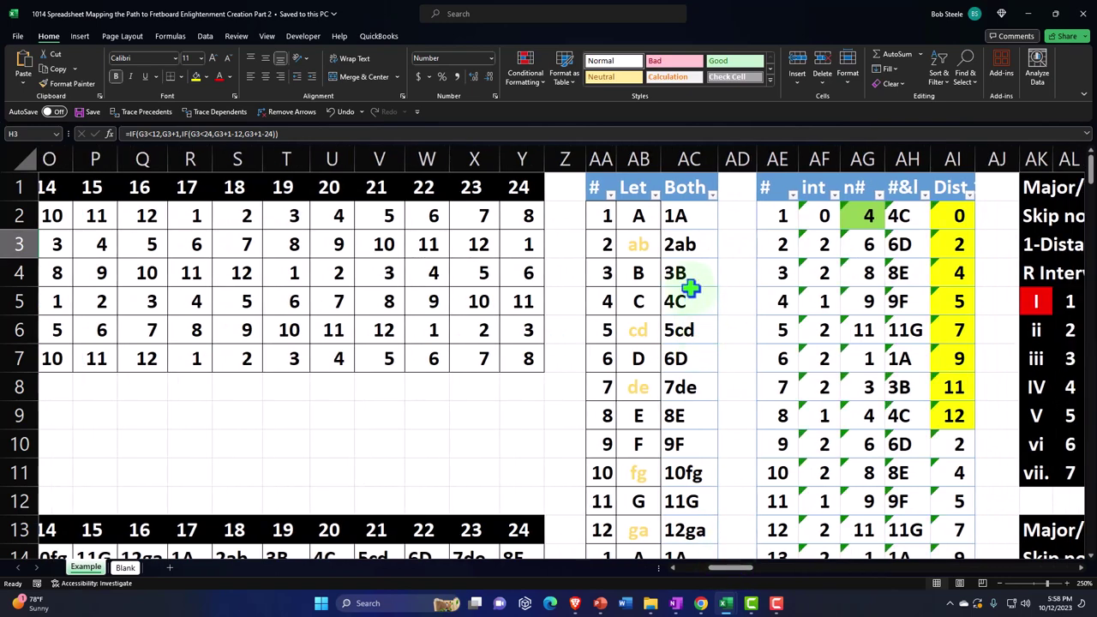
click(635, 186)
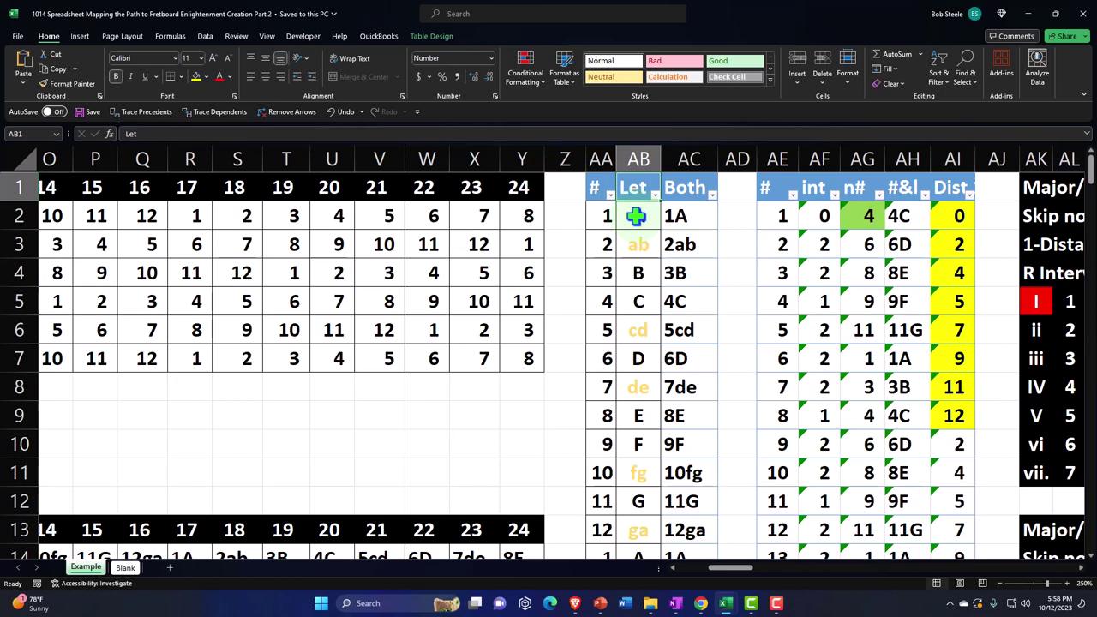
drag(729, 569, 671, 578)
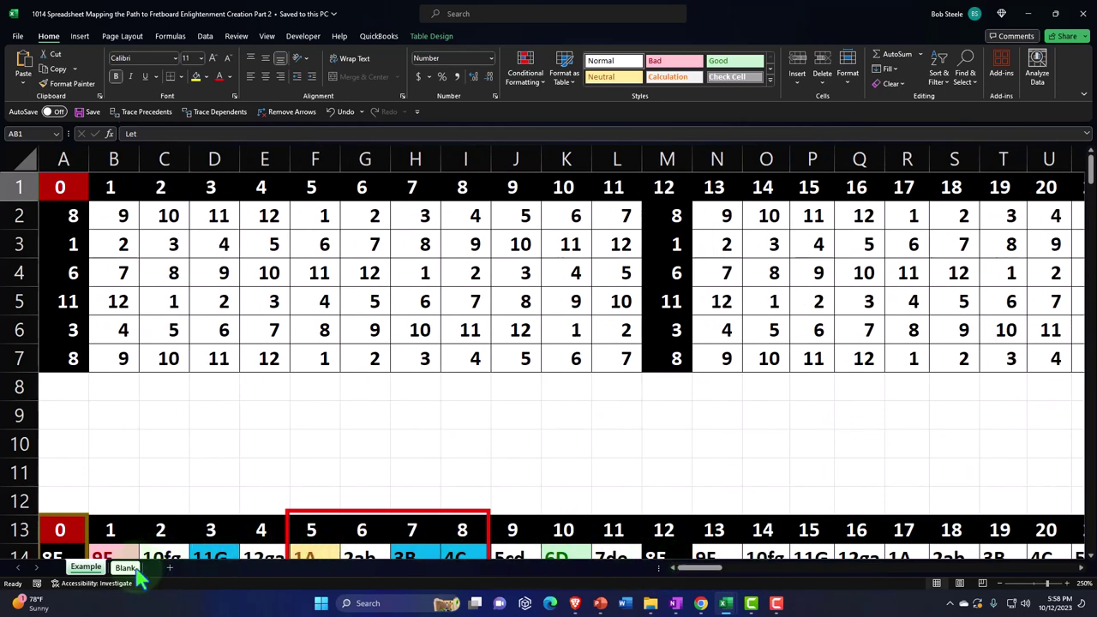
drag(701, 569, 750, 582)
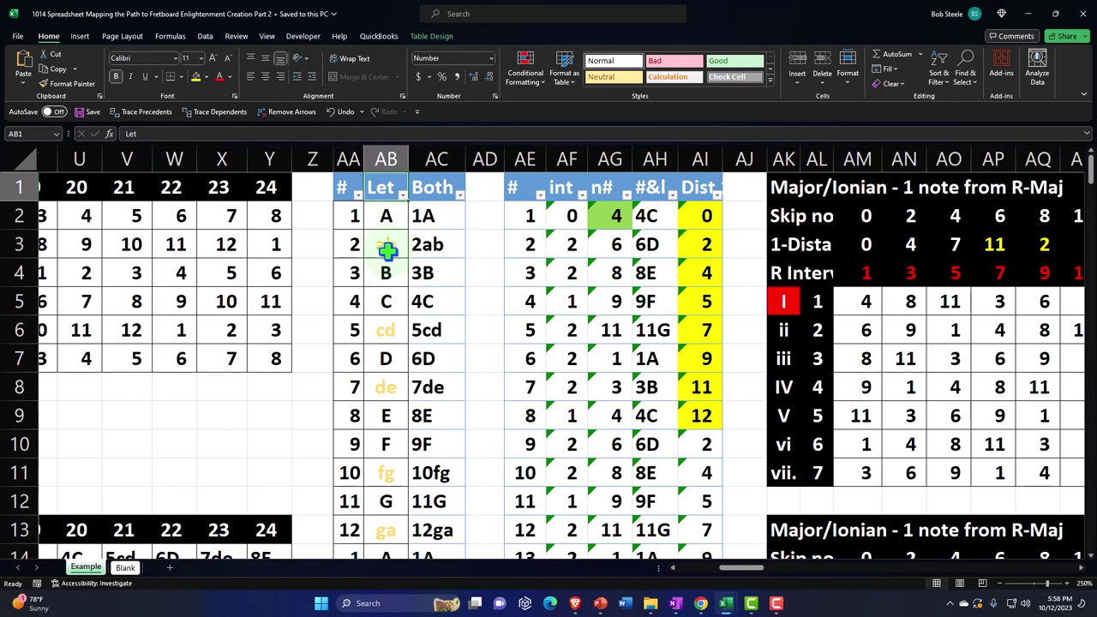
drag(753, 568, 668, 583)
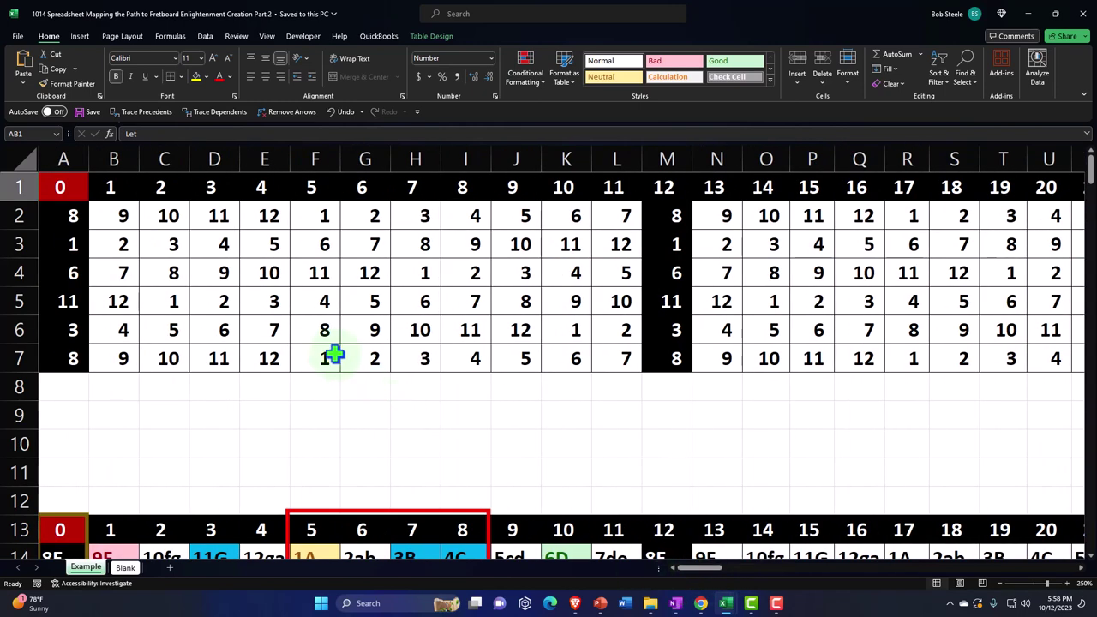
Step: Choose the Currency format with black parenthesised negative numbers for all cells of the Blank sheet
click(125, 567)
click(145, 267)
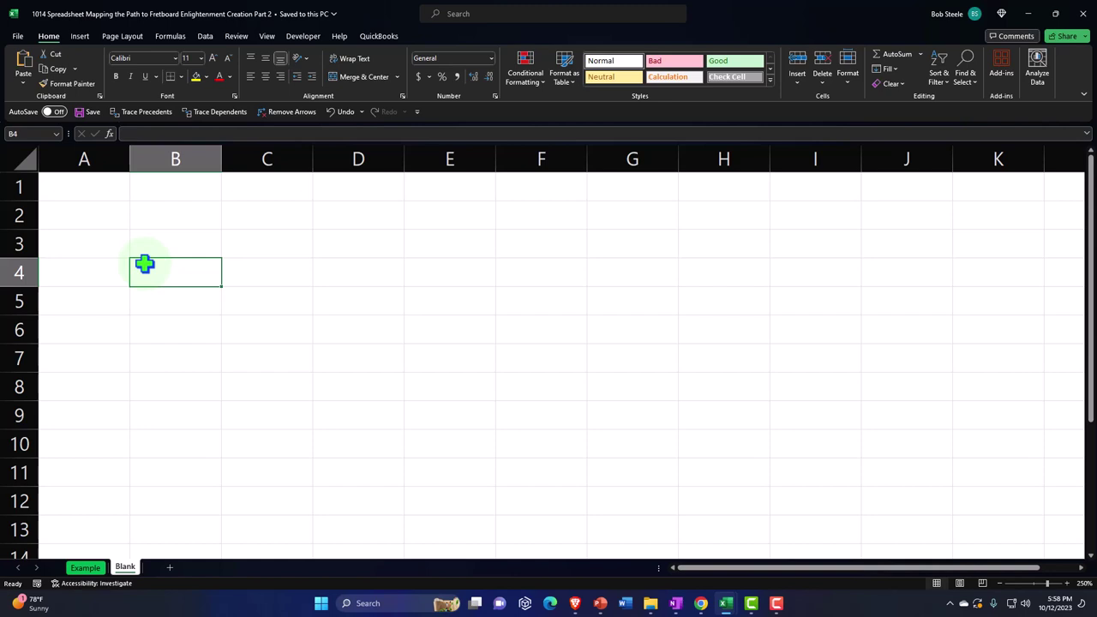
click(25, 160)
right_click(198, 226)
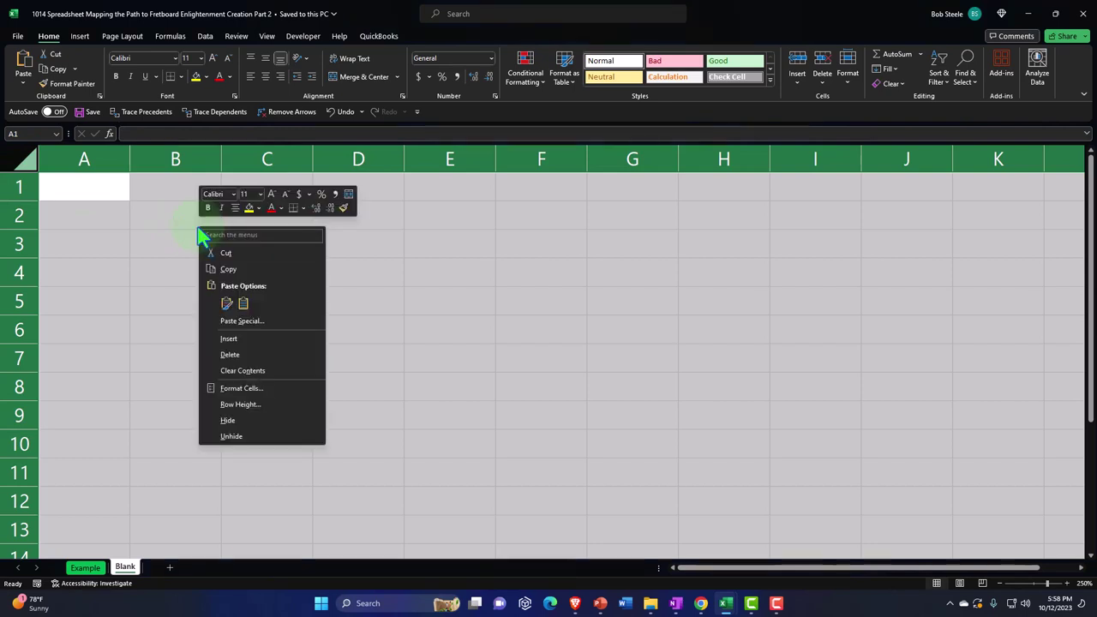
click(242, 390)
drag(248, 246, 395, 199)
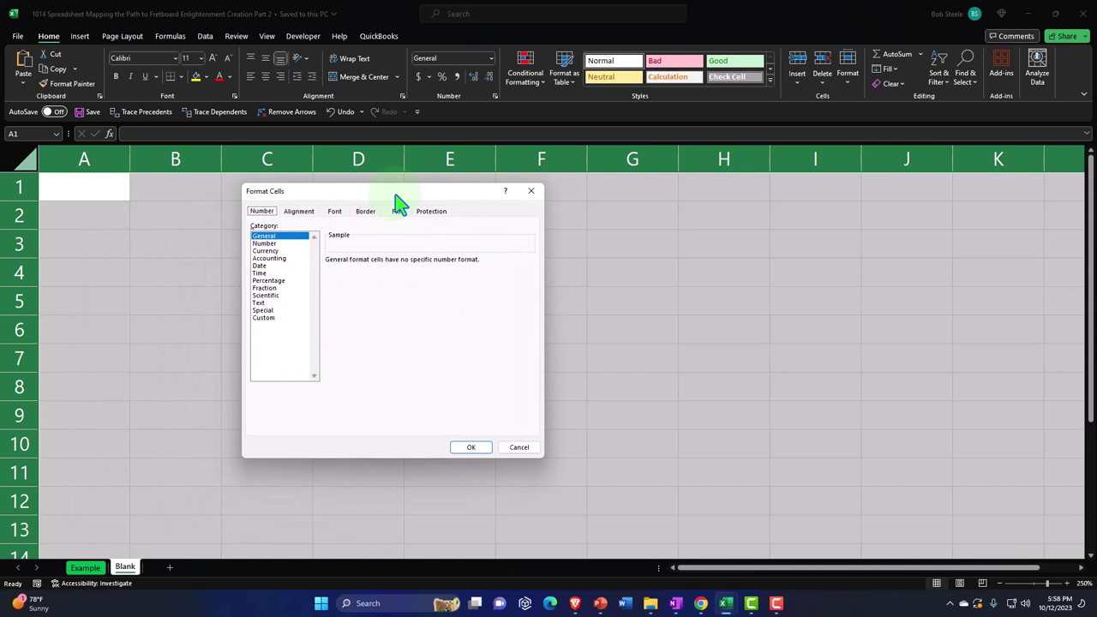
click(267, 250)
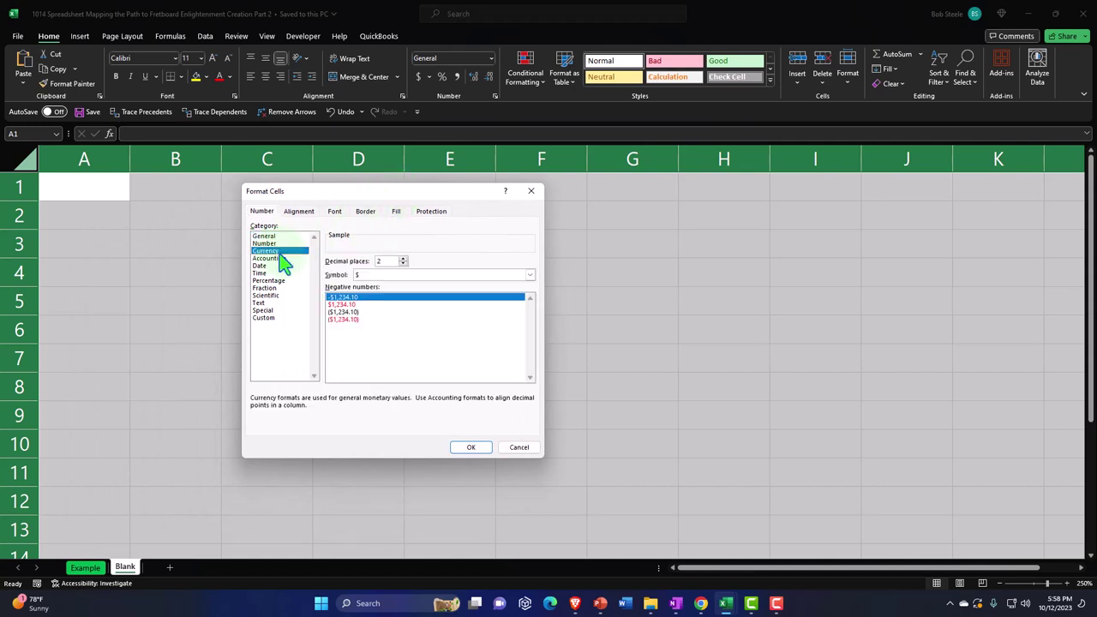
click(350, 312)
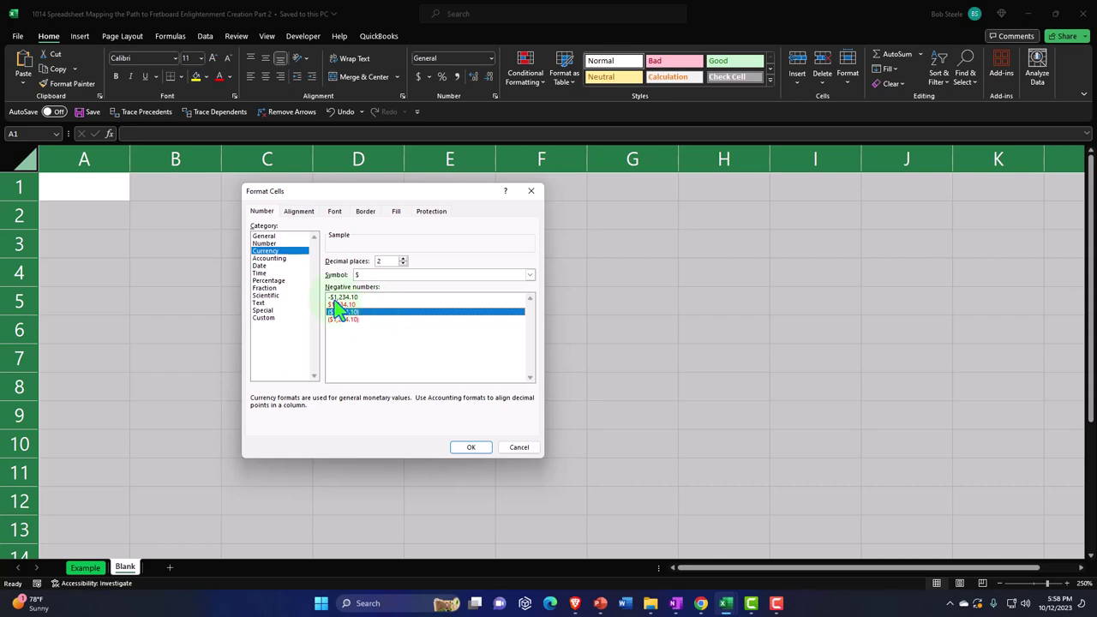
Step: Set the Currency format's symbol to None with 0 decimal places, and make all cells bold
click(527, 276)
click(486, 285)
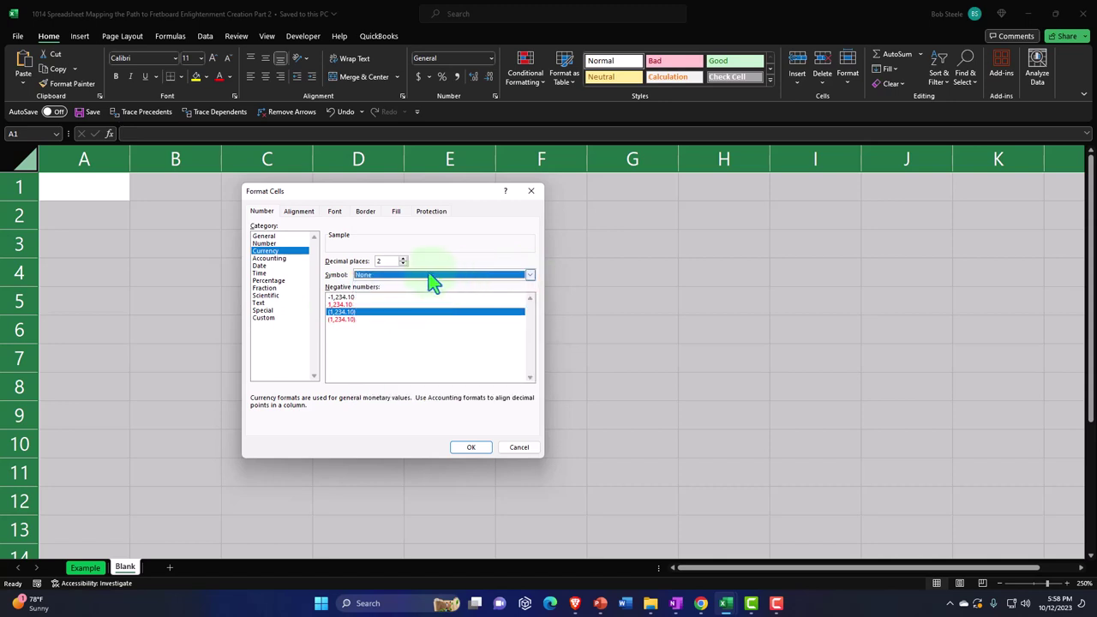
click(402, 264)
click(403, 264)
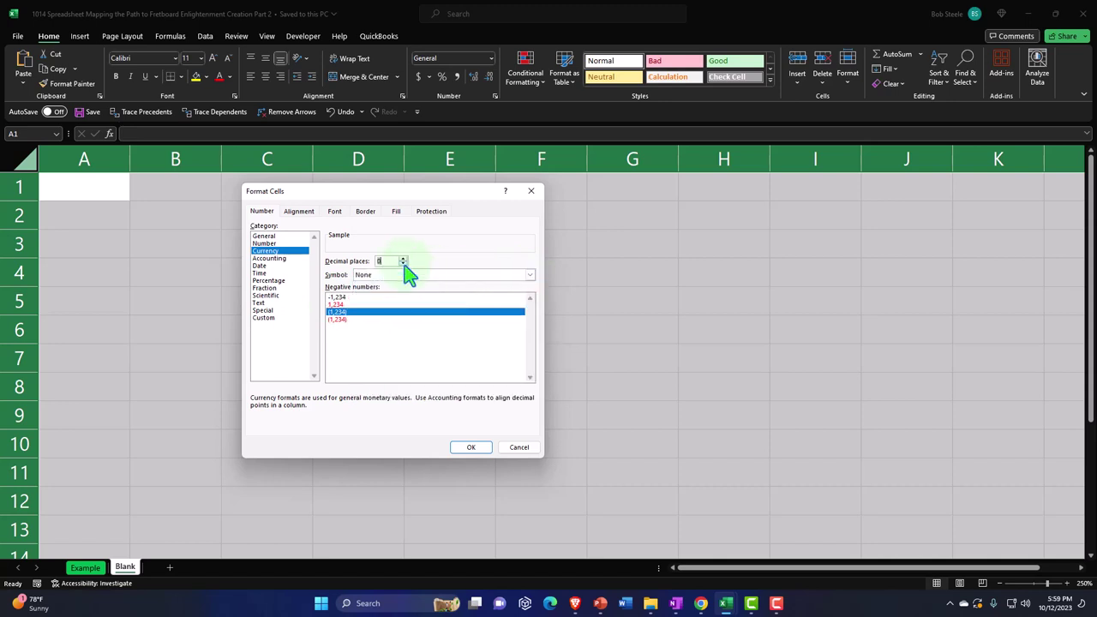
click(467, 446)
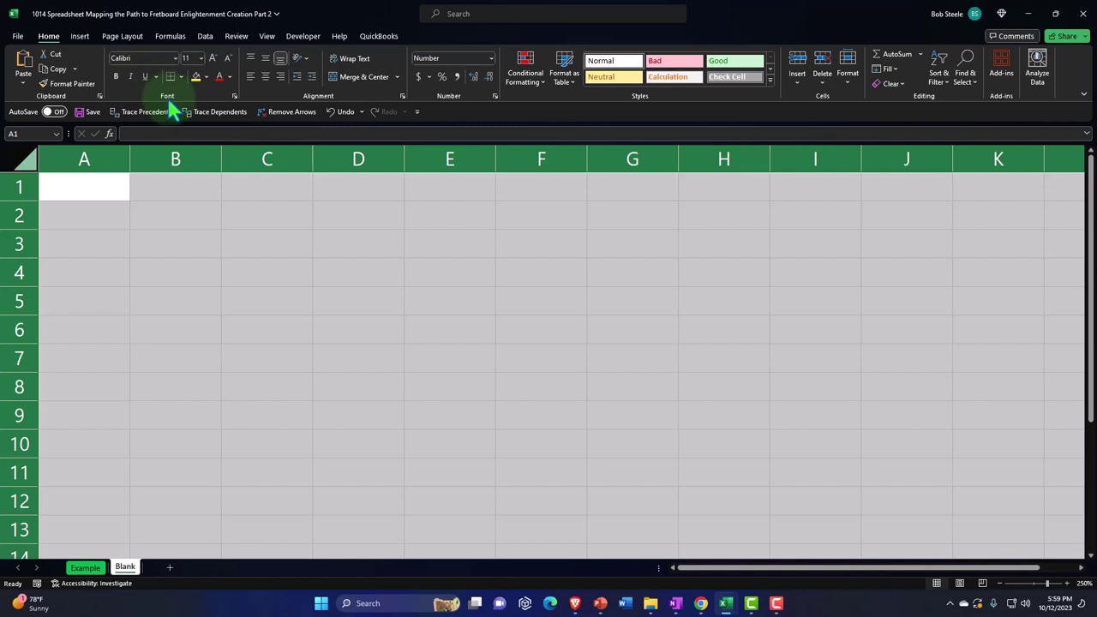
click(117, 77)
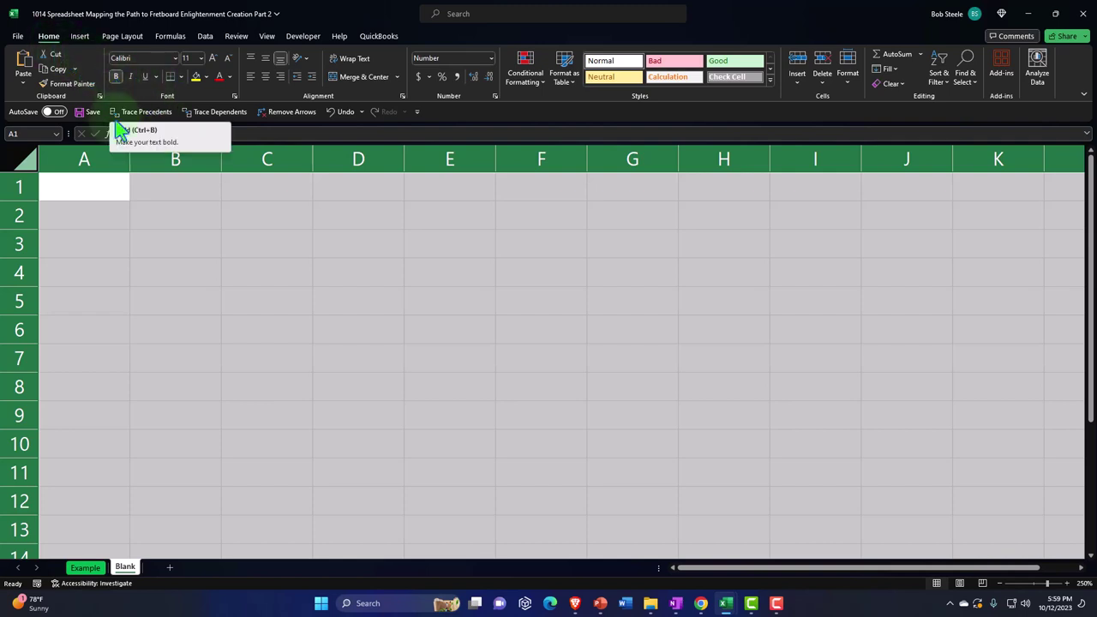
Step: Enter the column headings #, Let and Both in cells A1, B1 and C1
click(93, 182)
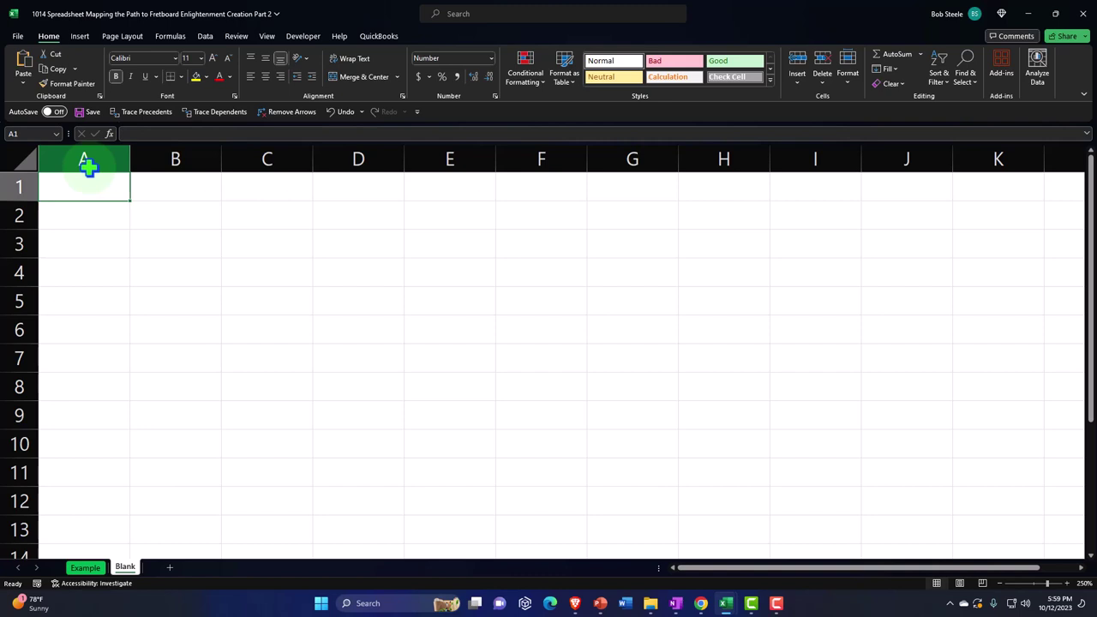
text(#)
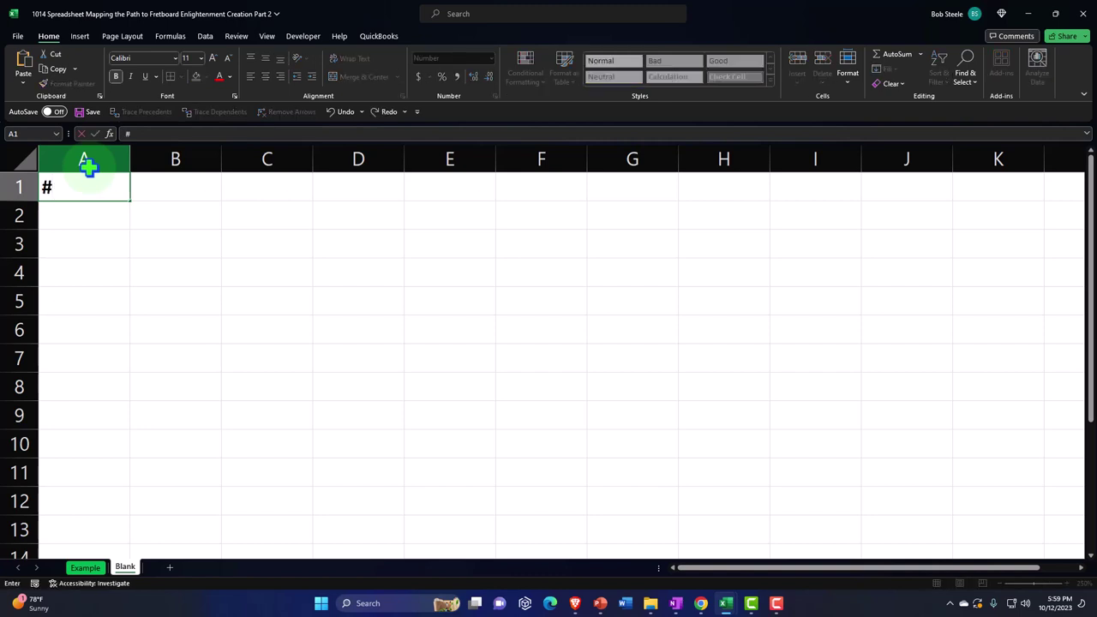
key(Tab)
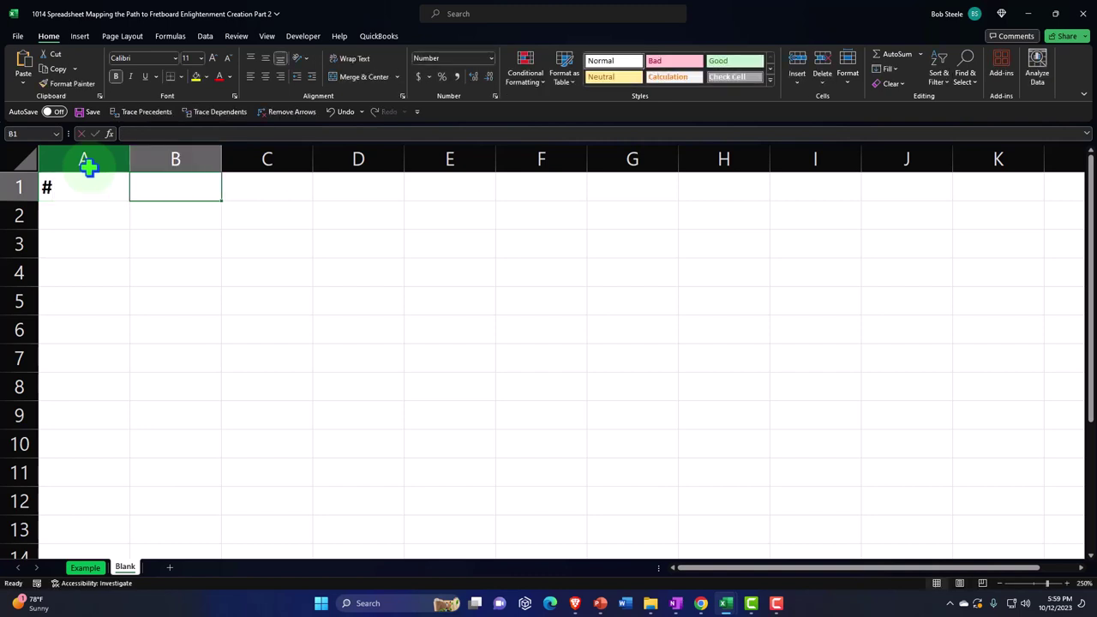
text(Let)
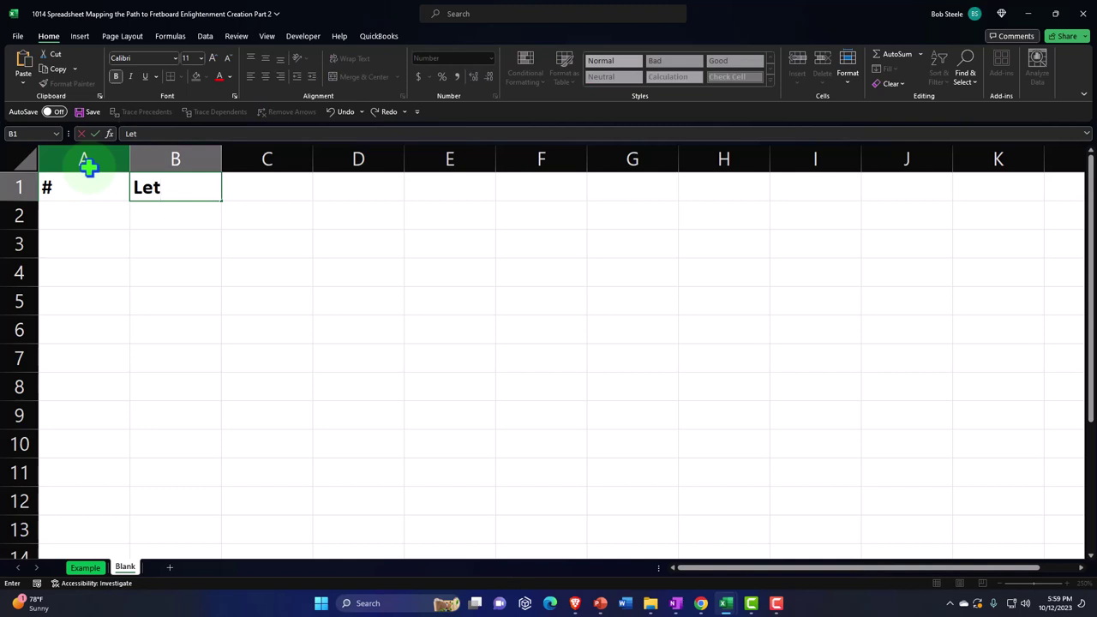
key(Tab)
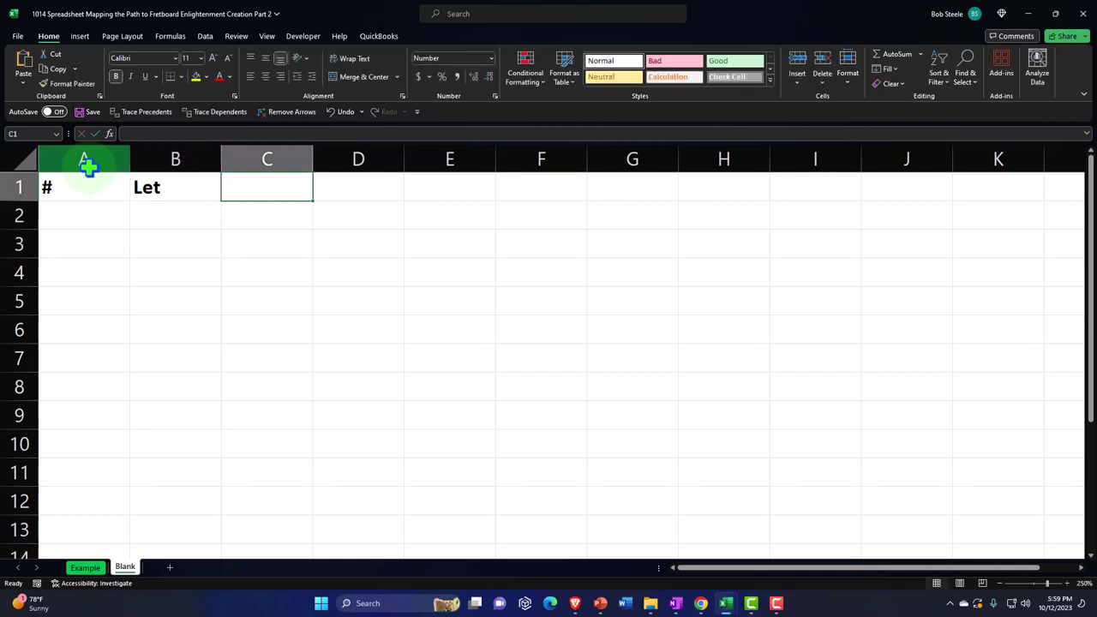
text(Both)
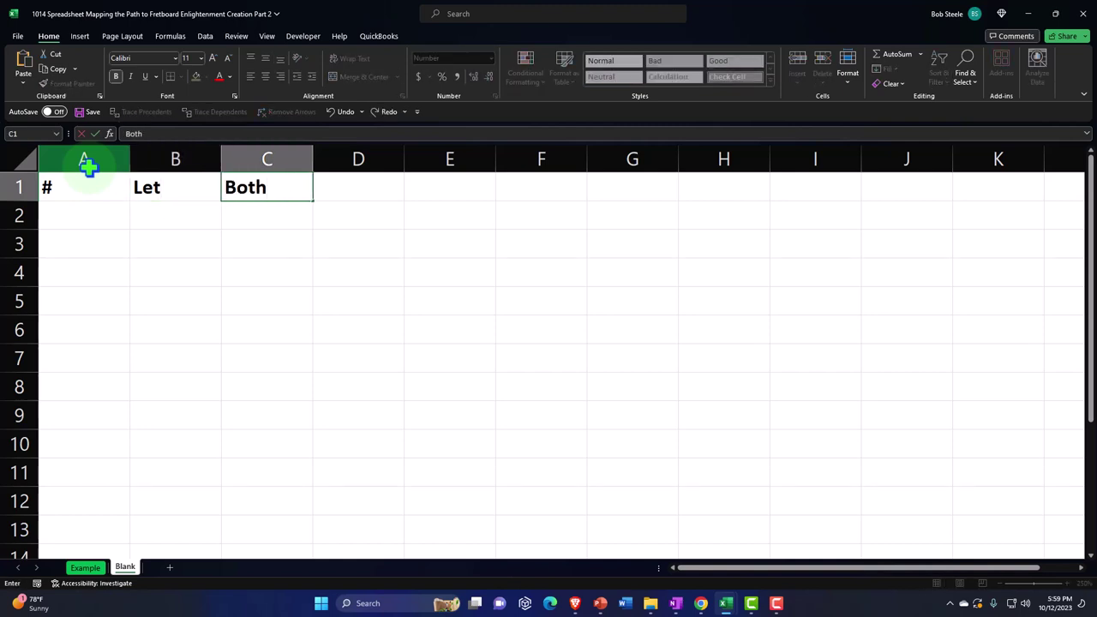
key(Return)
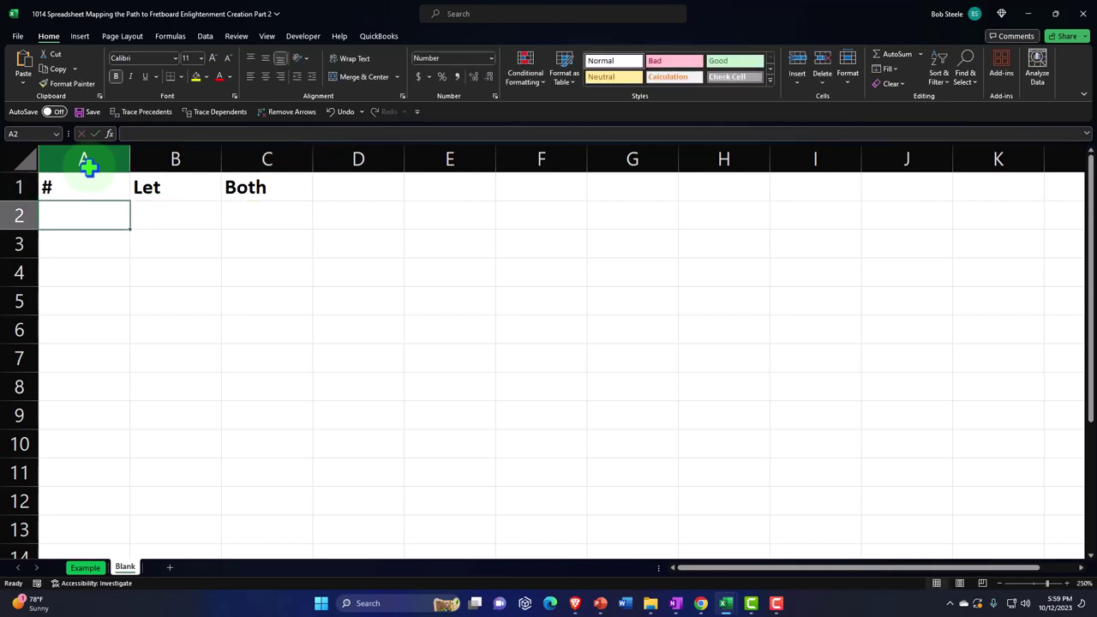
Step: Format the headings in A1:C1 with a black fill, white font and centred alignment
click(177, 187)
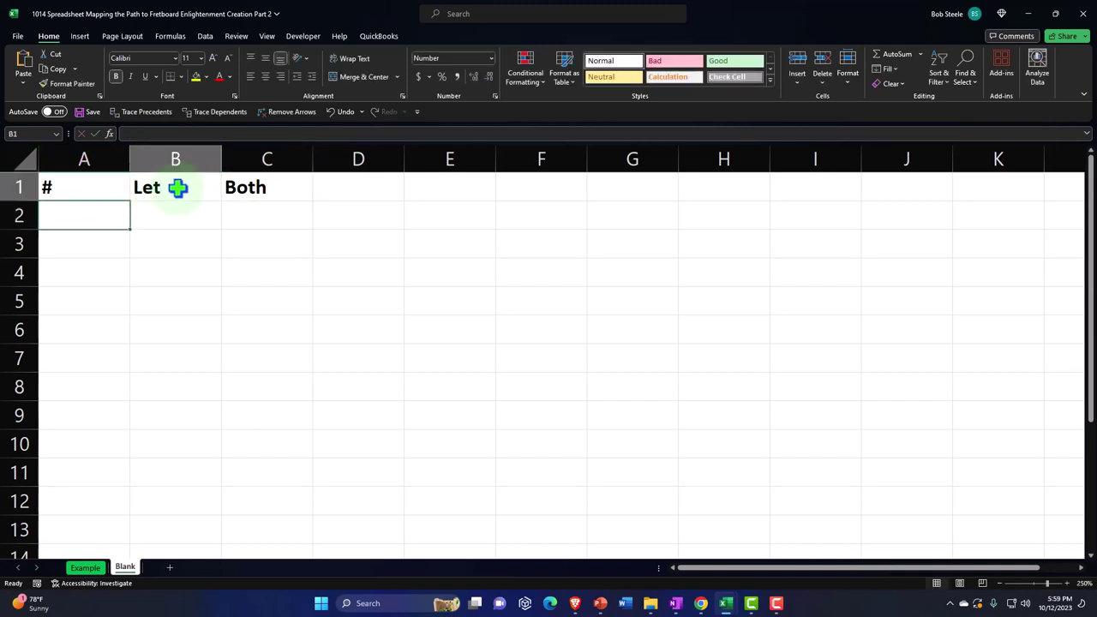
click(114, 187)
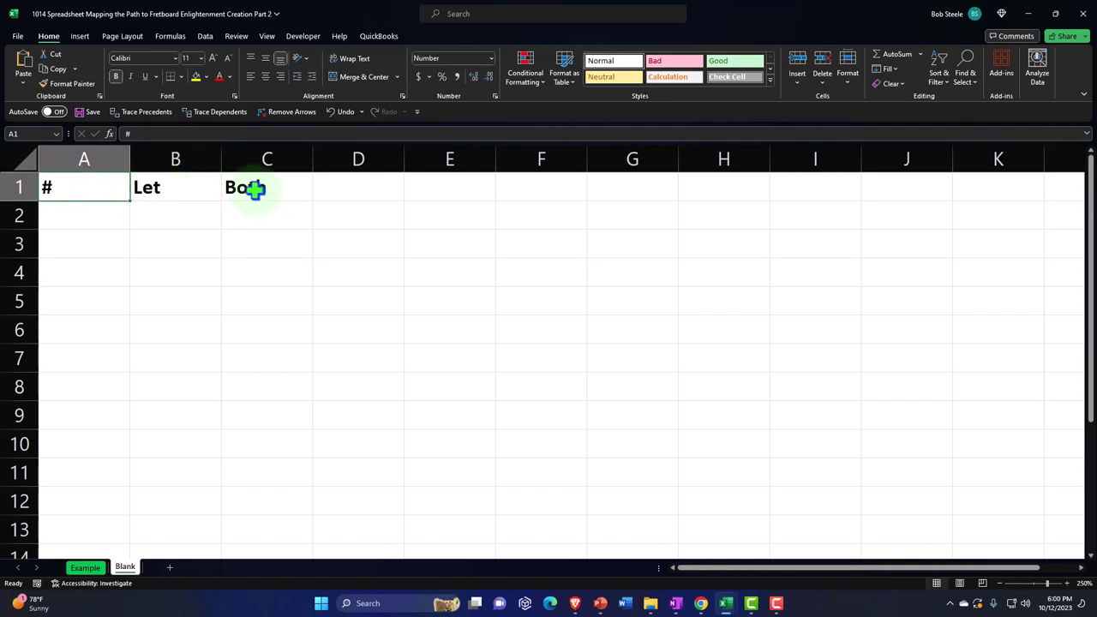
drag(108, 183, 239, 186)
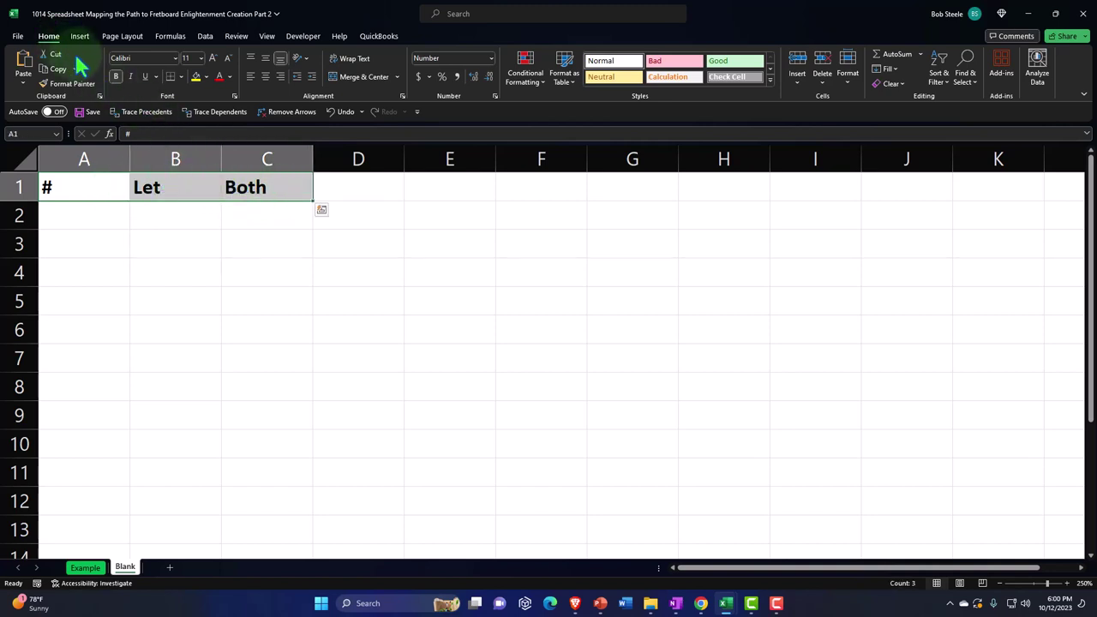
click(206, 77)
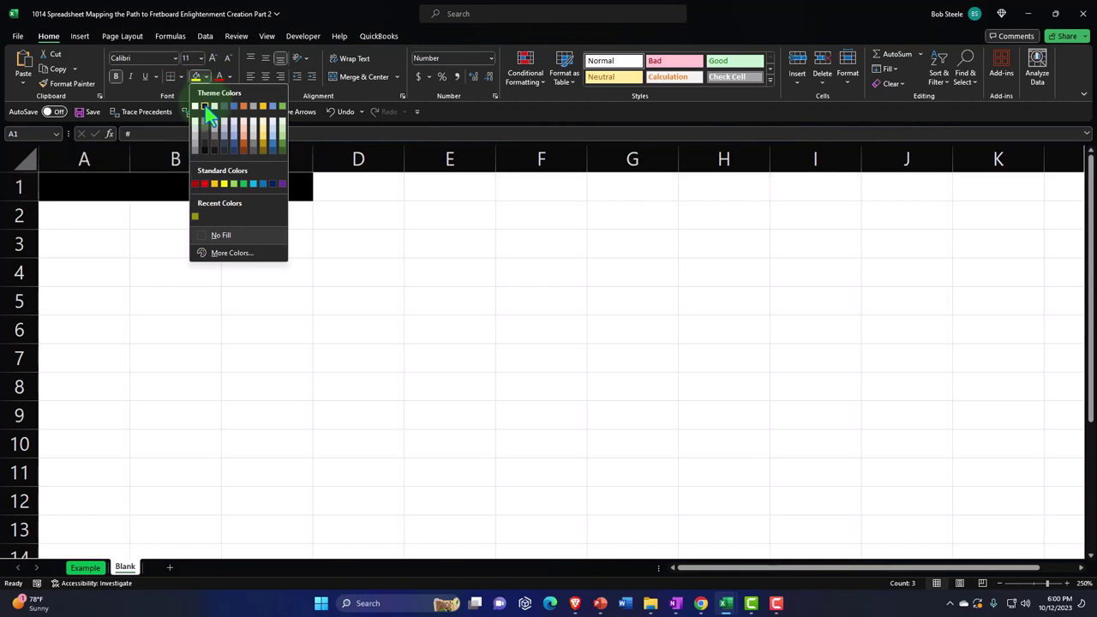
click(205, 107)
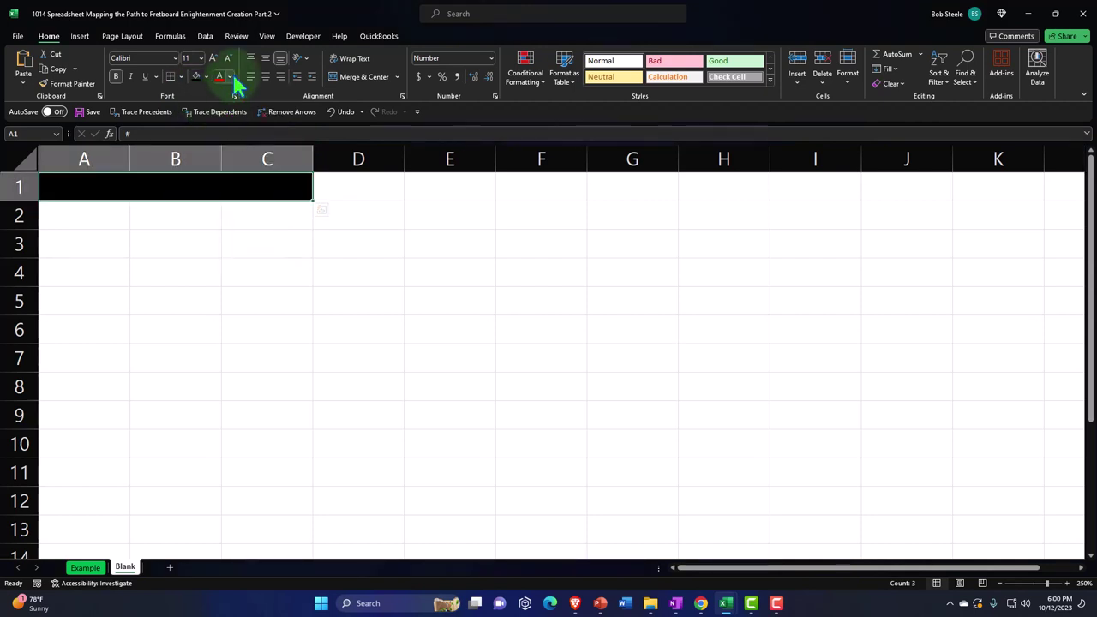
click(229, 76)
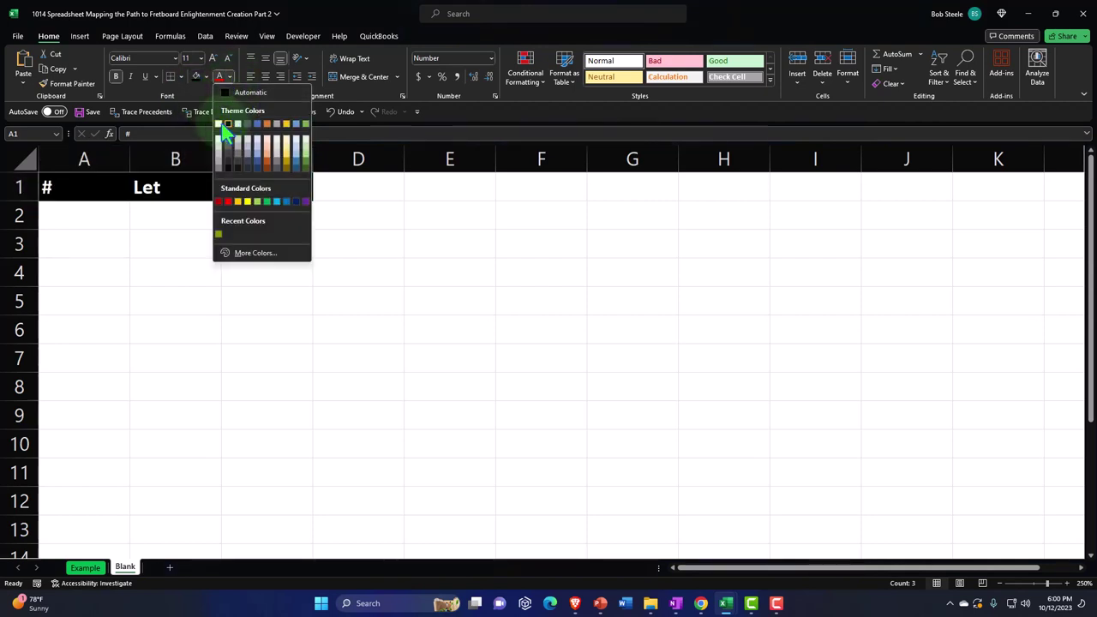
click(220, 125)
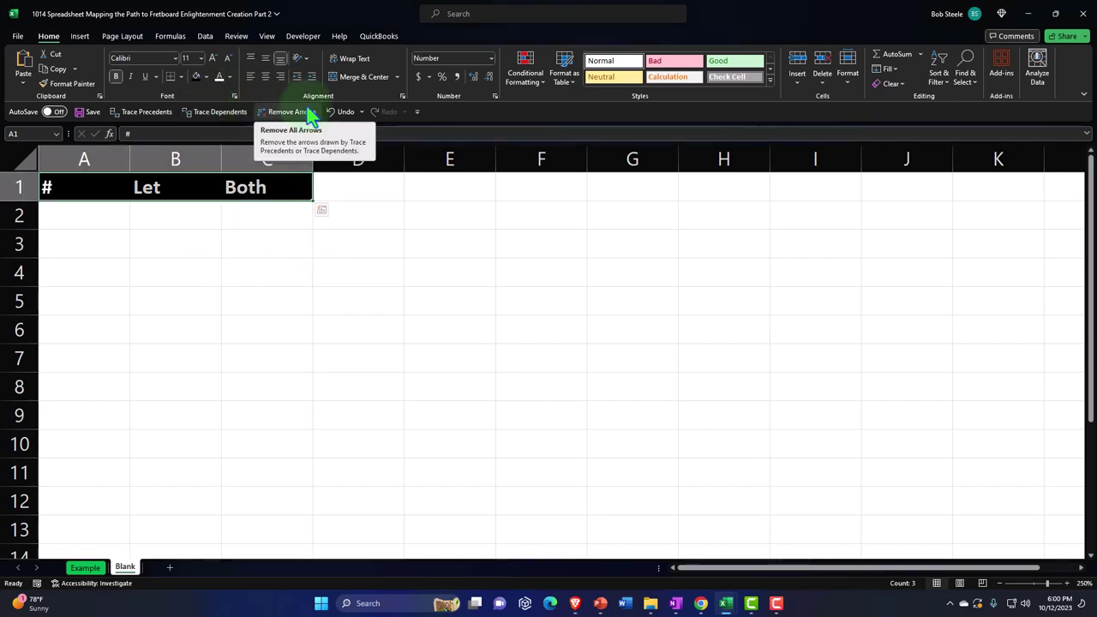
click(265, 76)
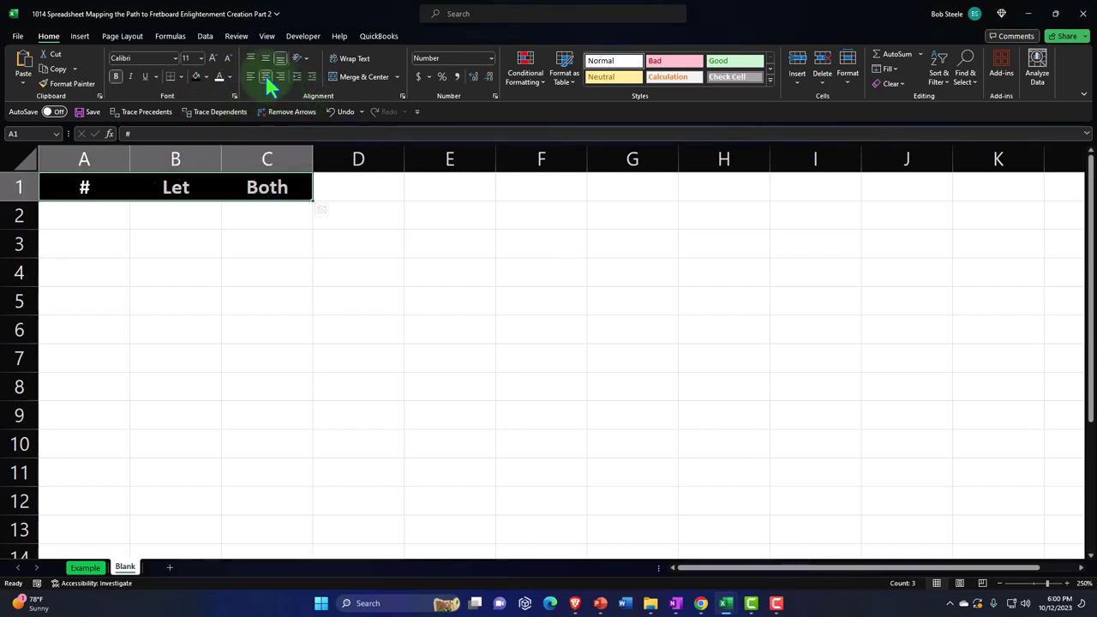
click(257, 255)
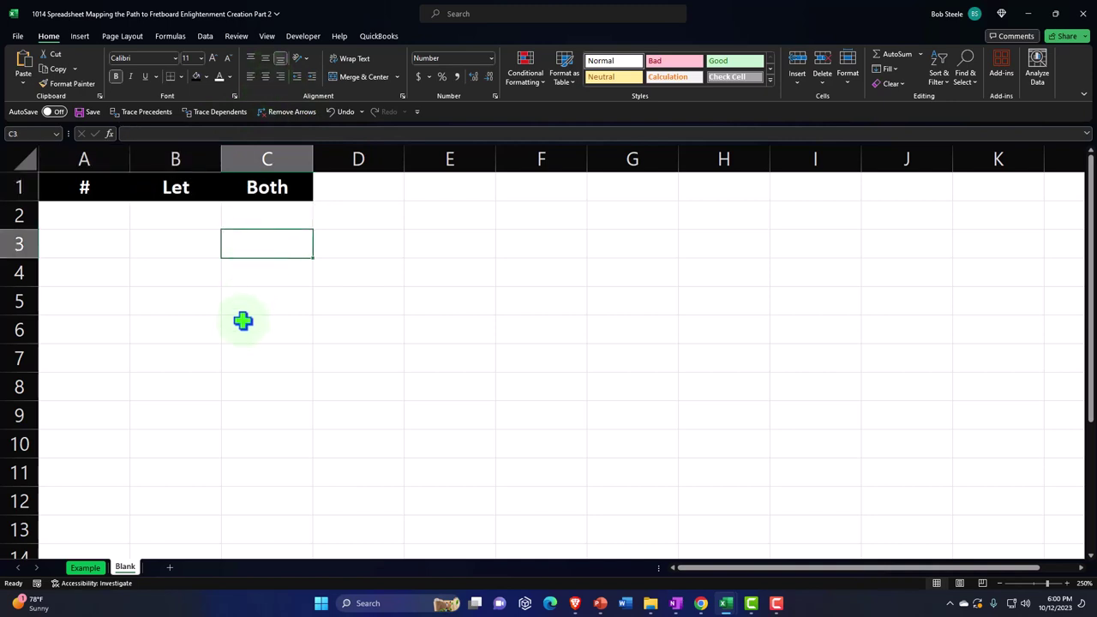
ctrl+scroll(311, 366, up, 3)
ctrl+scroll(311, 366, up, 1)
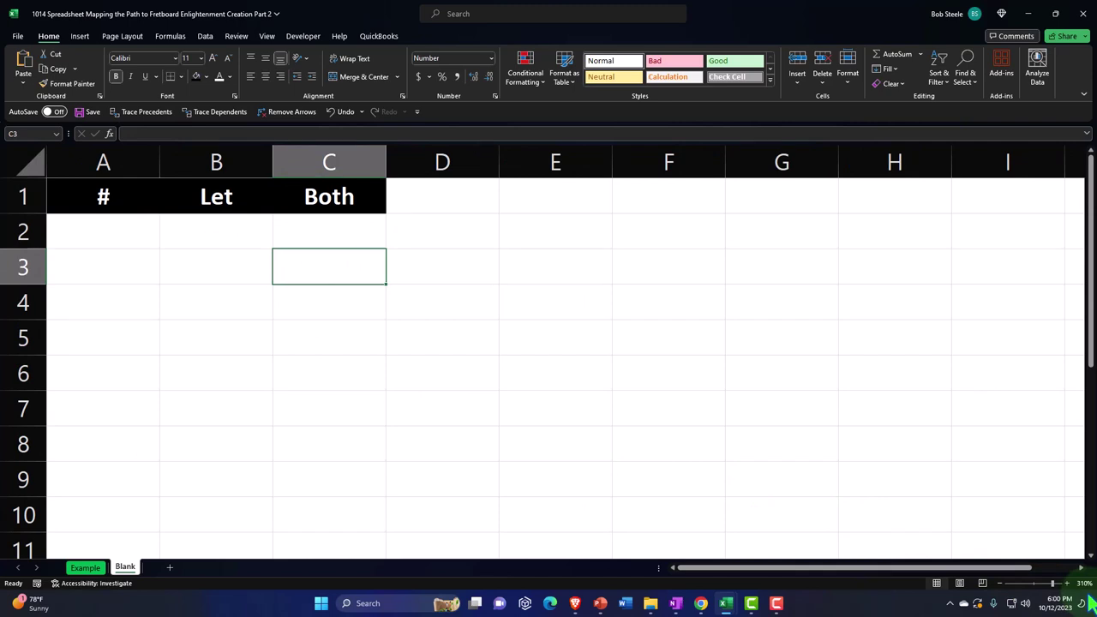
Step: Enter the note letters A in cell B2, B in B4 and C in B5 of the Let column
click(232, 231)
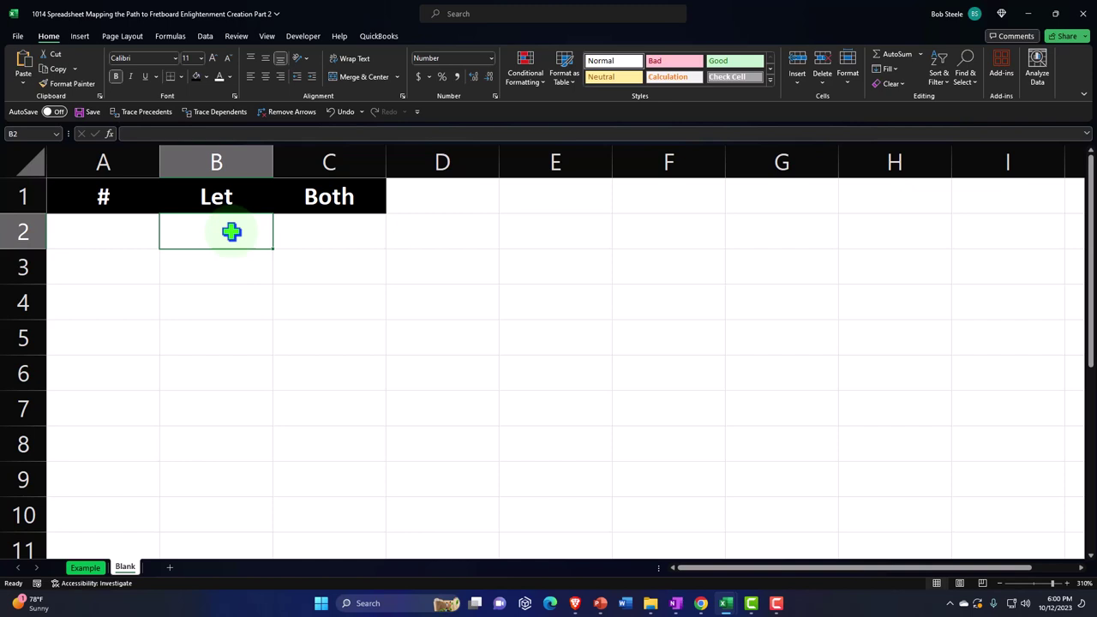
text(A)
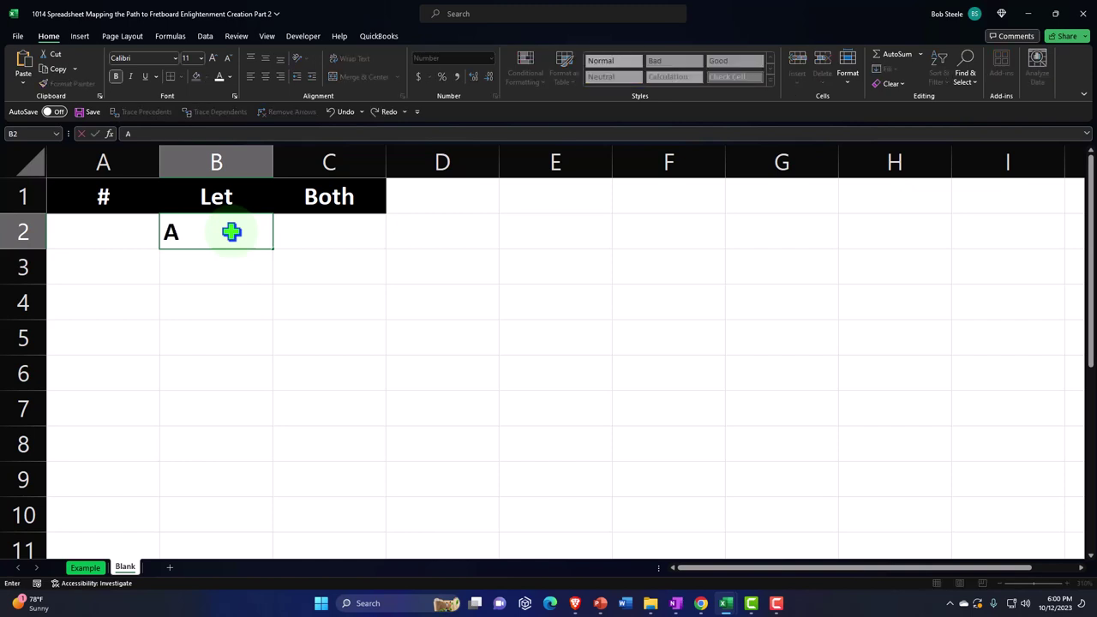
key(Return)
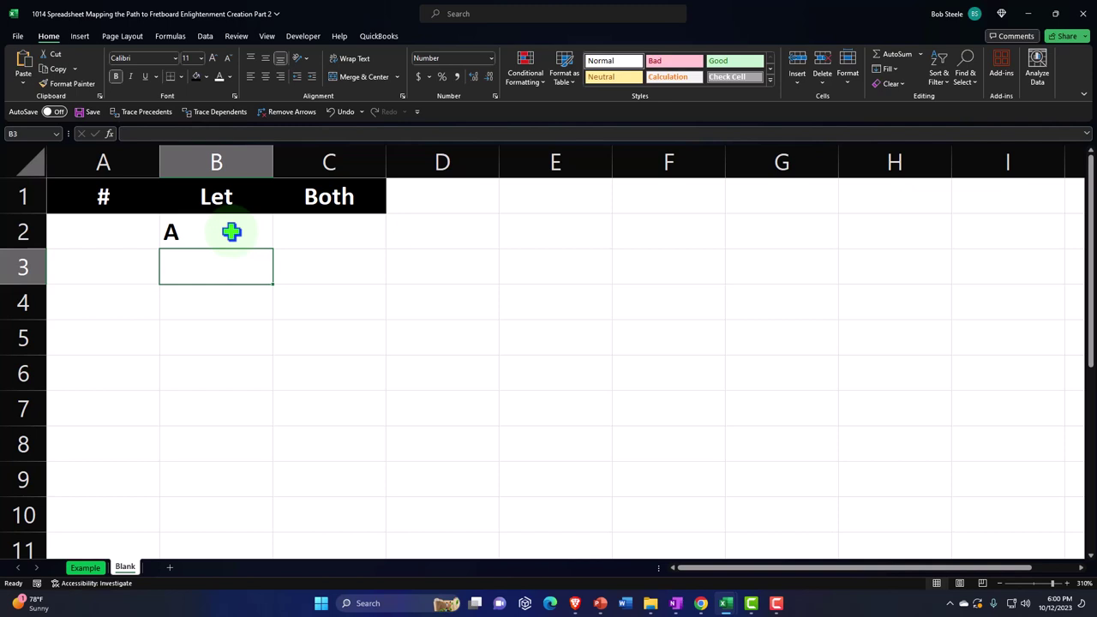
key(Down)
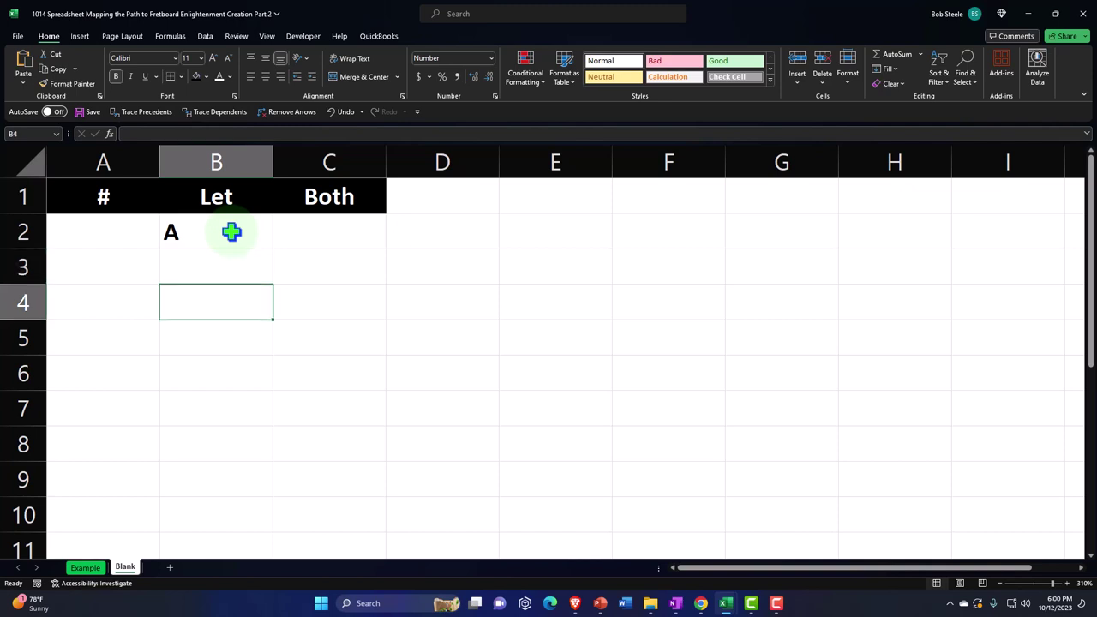
text(B)
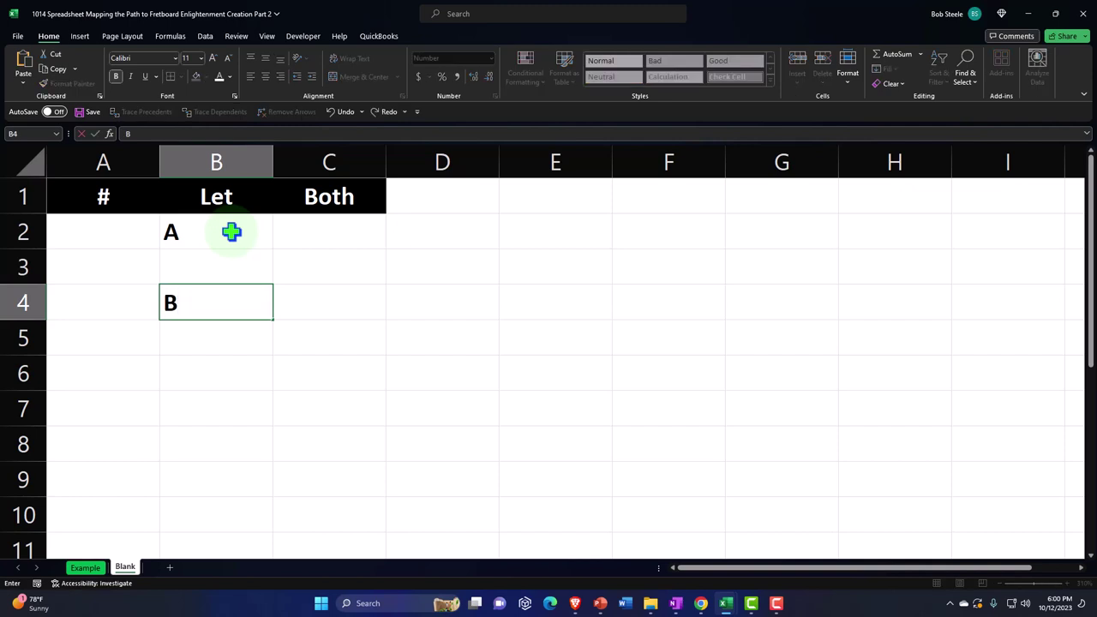
key(Return)
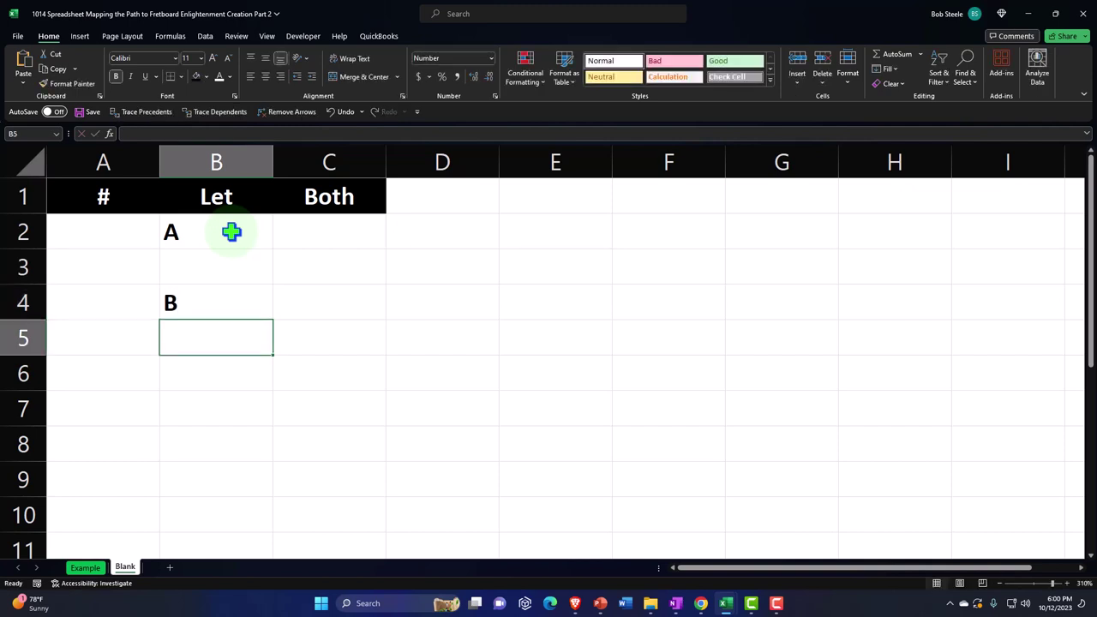
text(C)
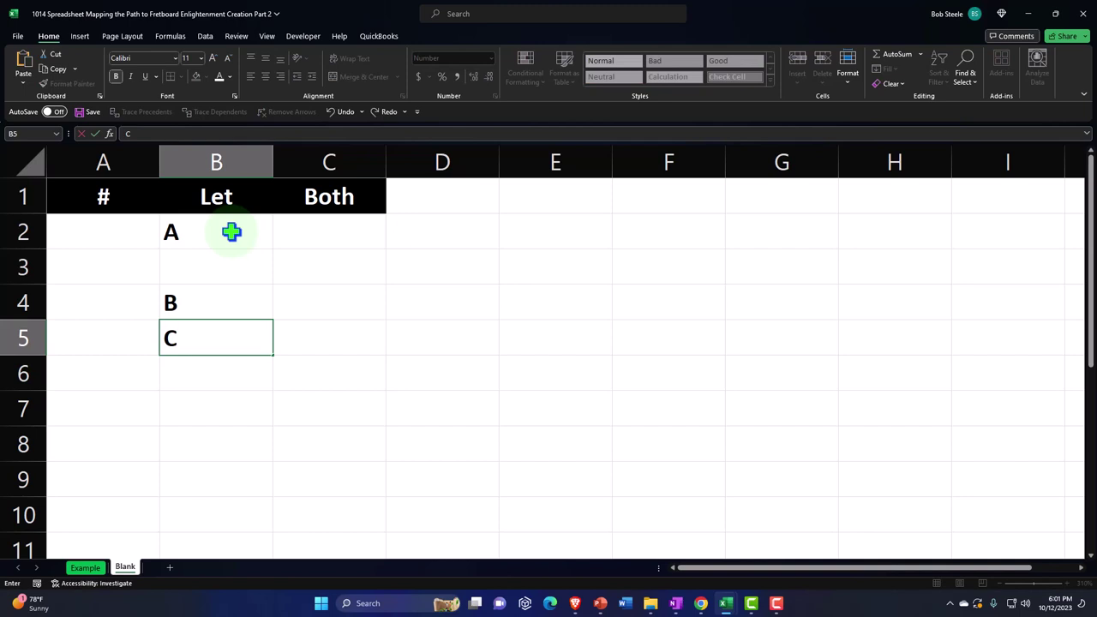
key(Return)
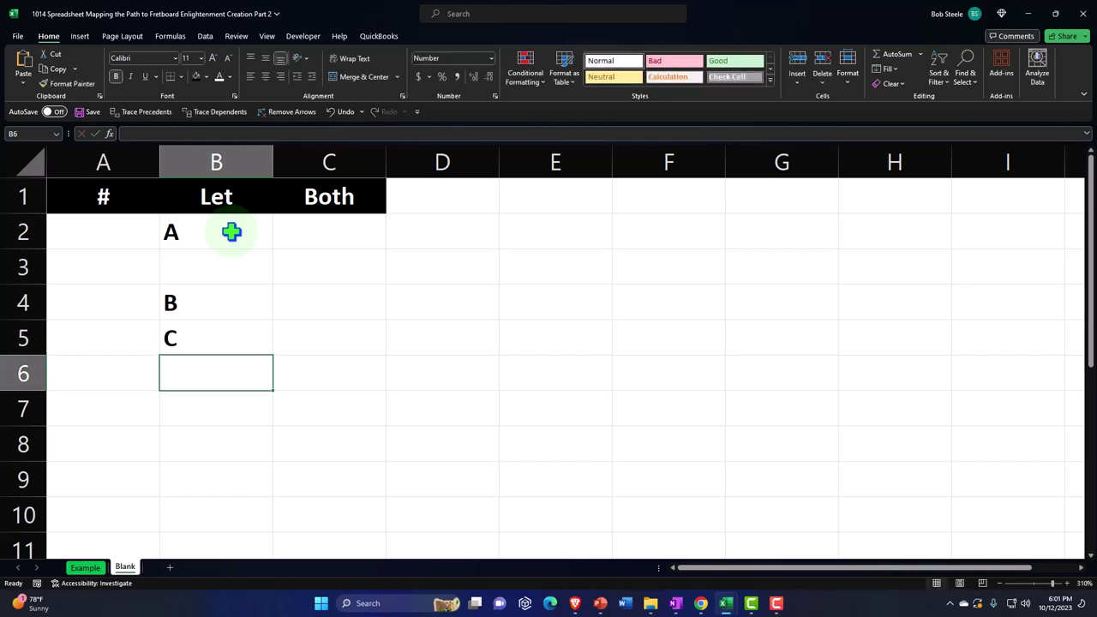
Step: Enter the remaining natural notes in the Let column: D in B7, E in B9, F in B10 and G in B12
key(Return)
text(D)
key(Return)
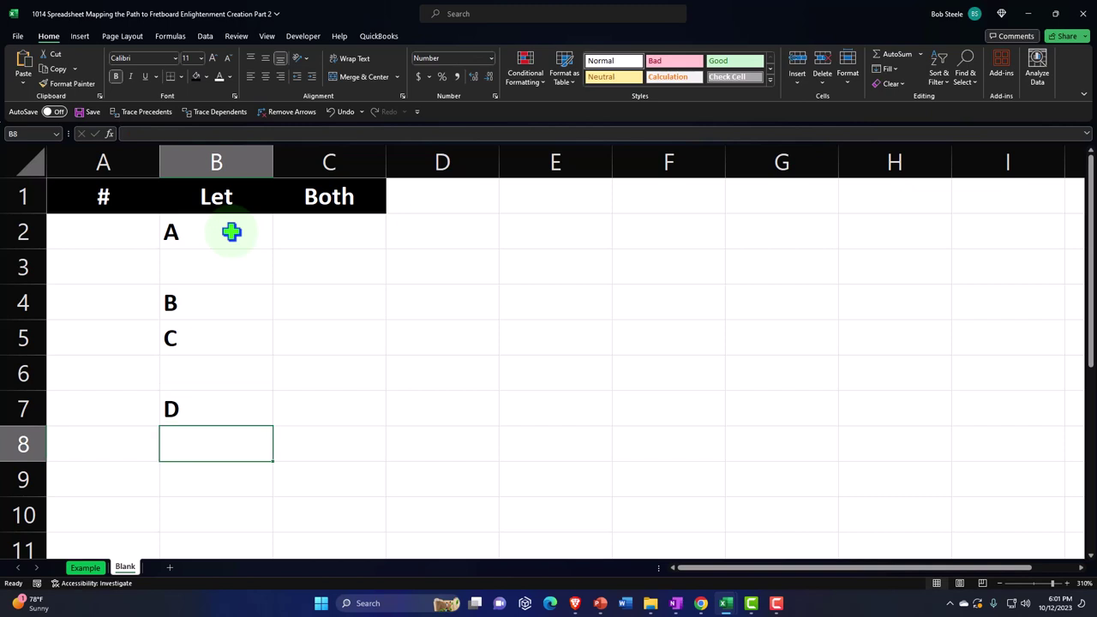
key(Return)
text(E)
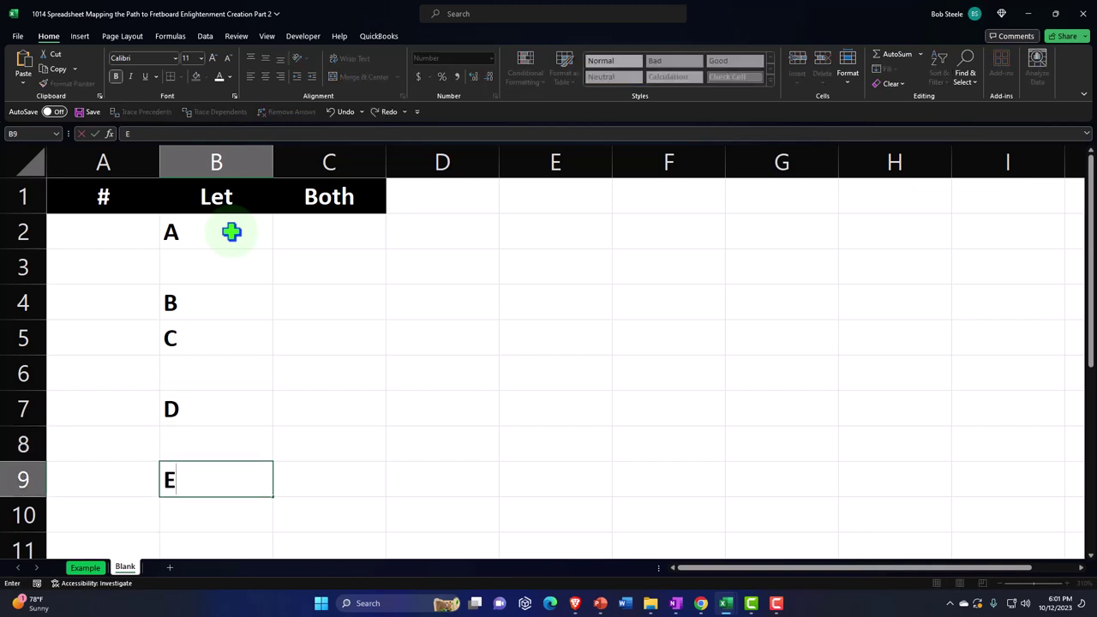
key(Return)
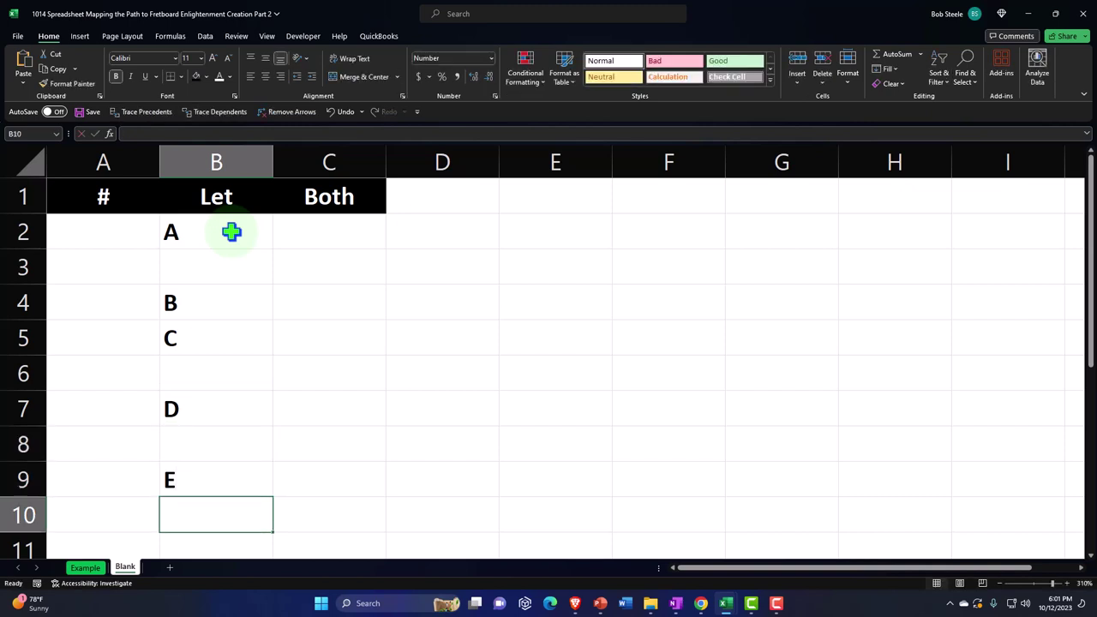
text(F)
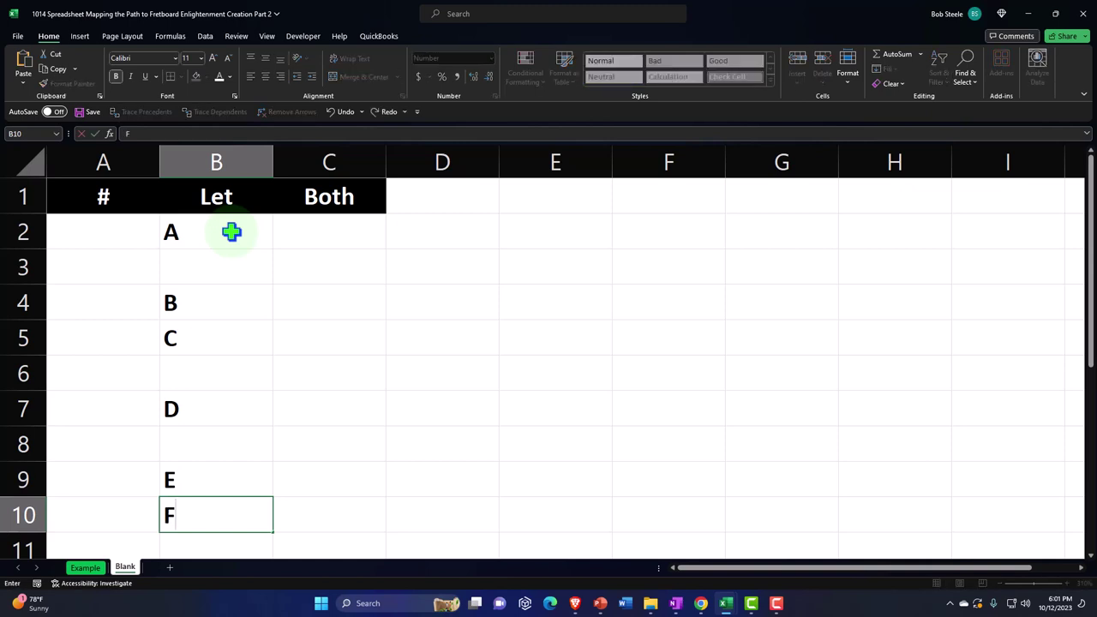
key(Return)
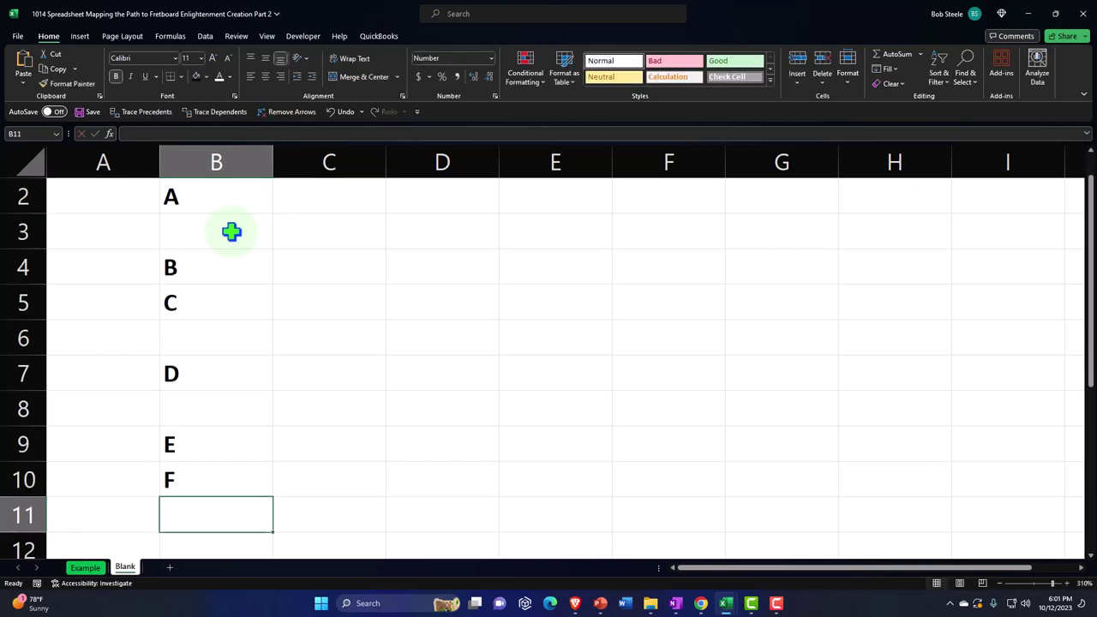
key(Return)
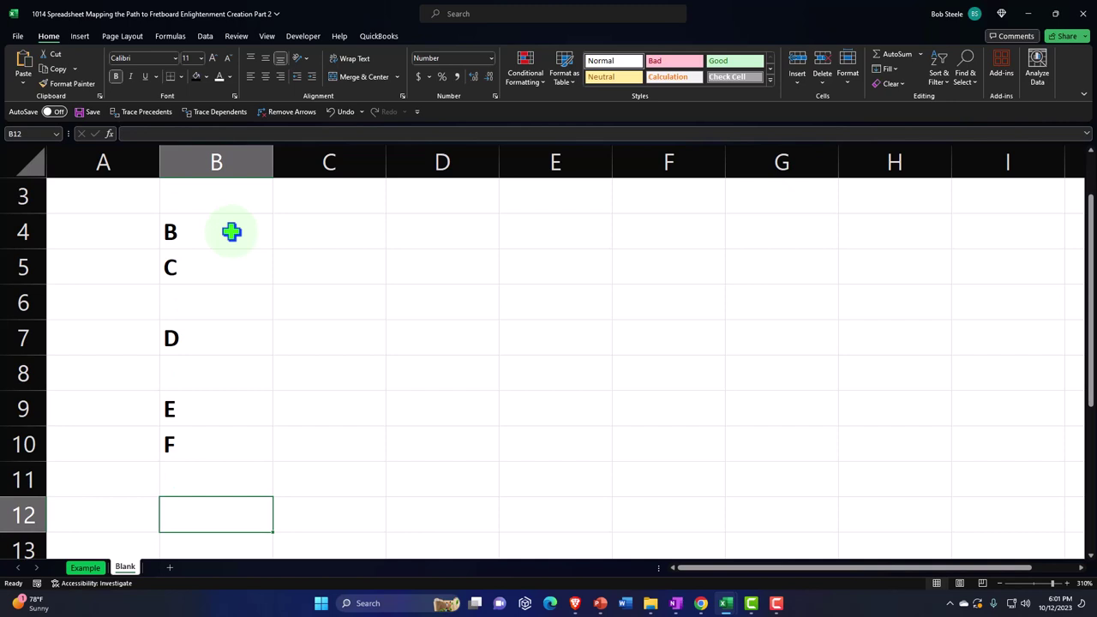
text(G)
key(Return)
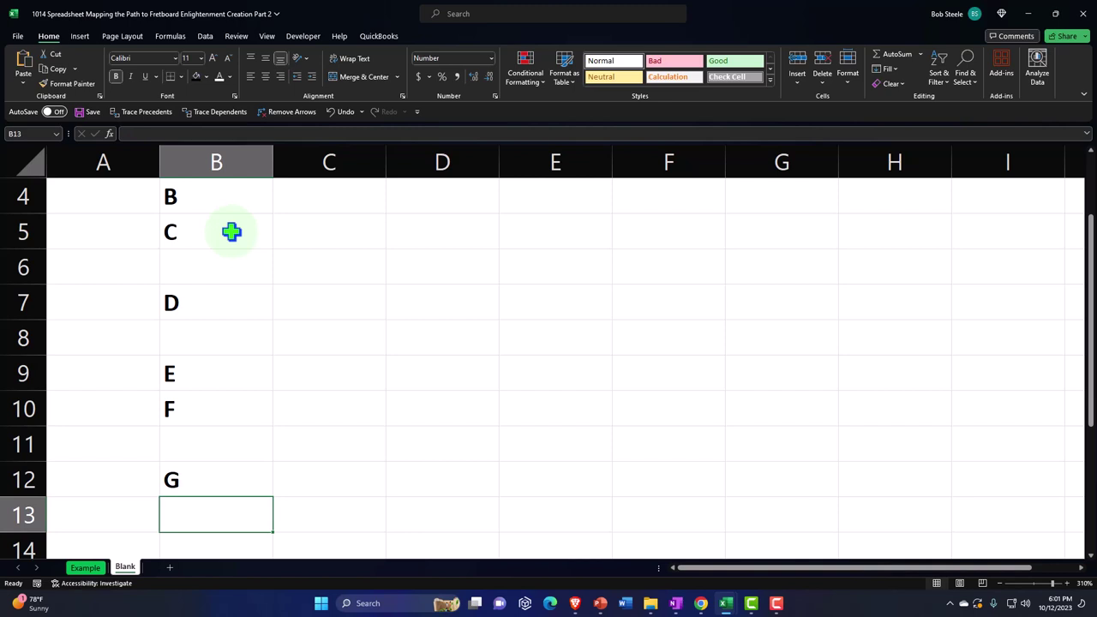
Step: Enter ab in the empty cell B3 between the notes A and B
scroll(288, 318, up, 1)
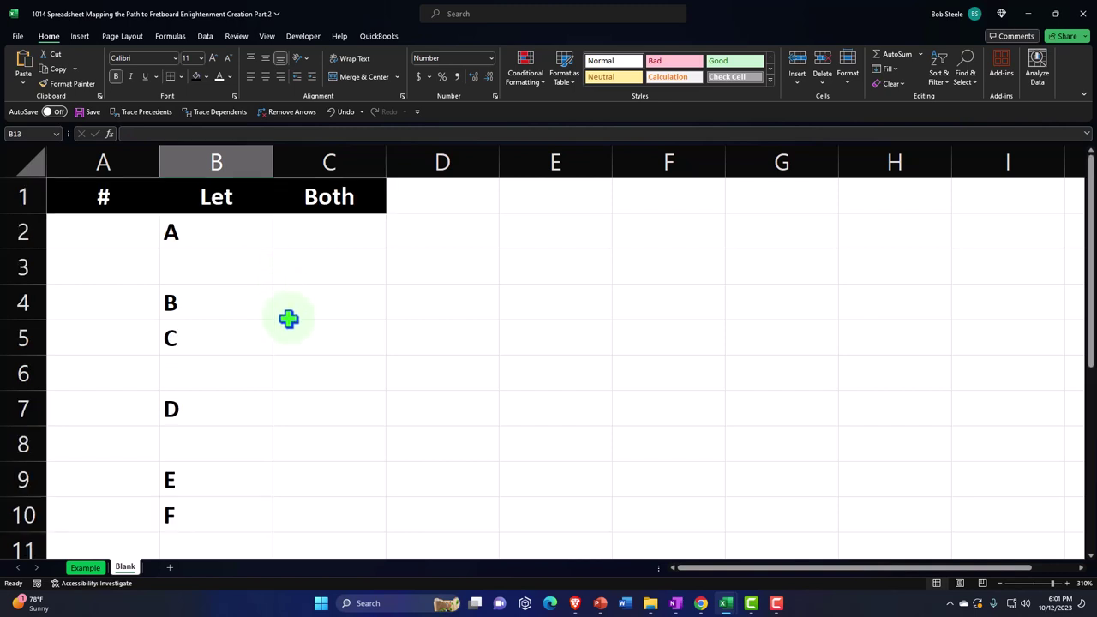
scroll(288, 319, down, 3)
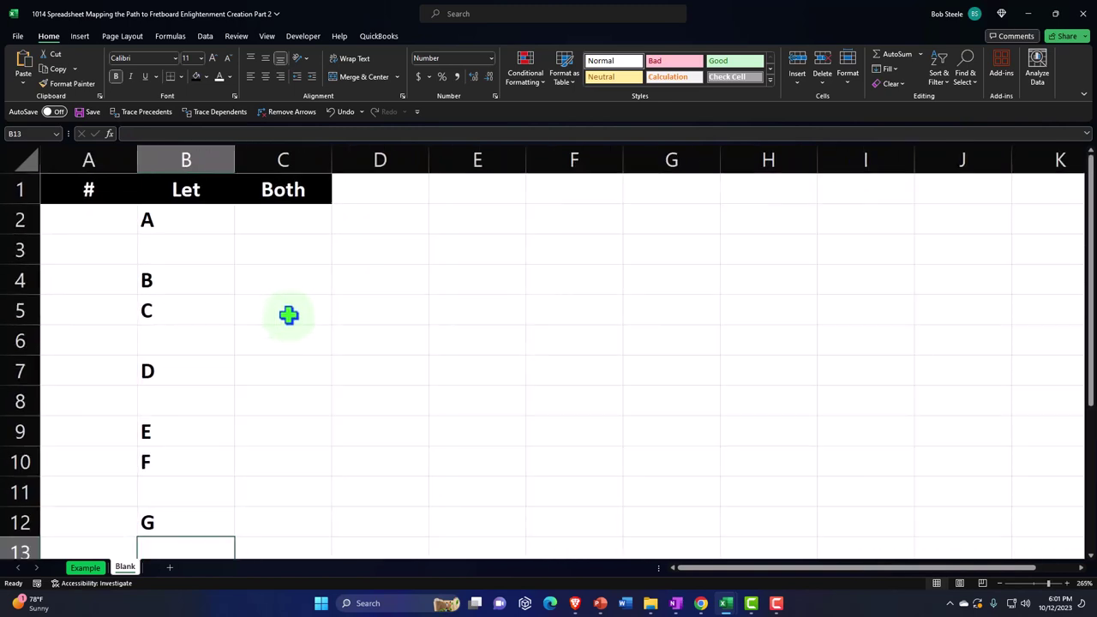
click(191, 224)
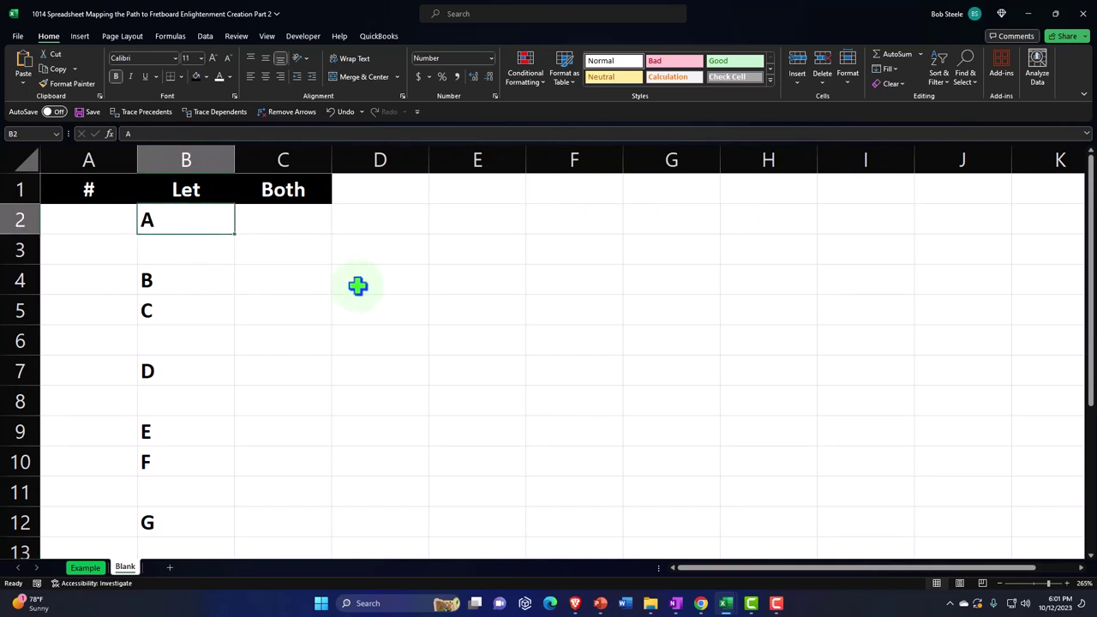
click(177, 245)
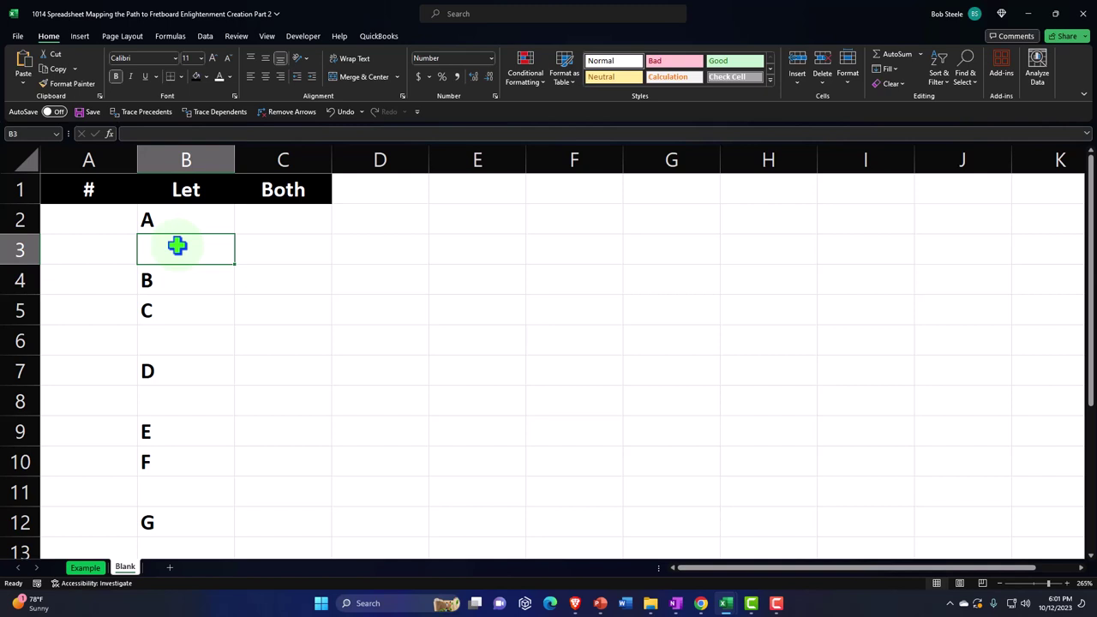
text(bb)
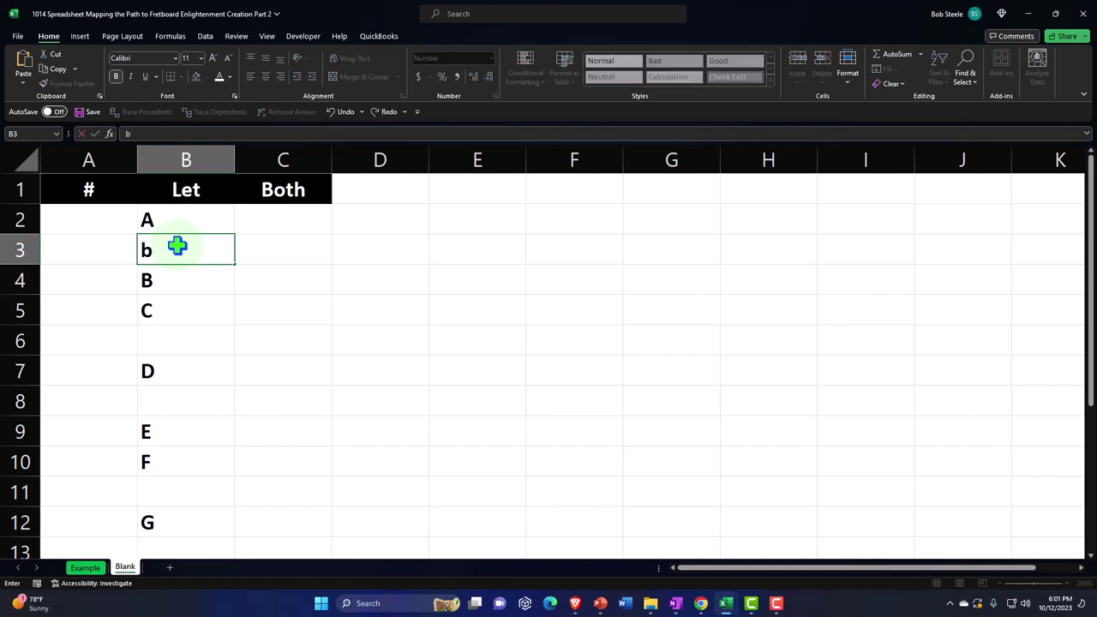
key(BackSpace)
key(BackSpace)
text(ab)
key(Return)
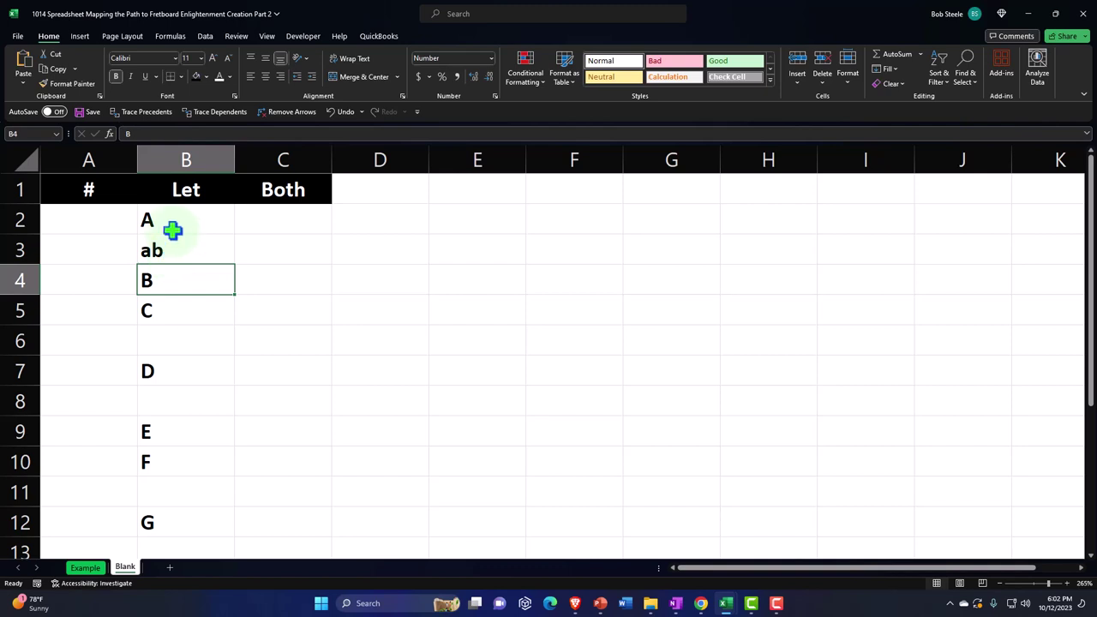
click(173, 225)
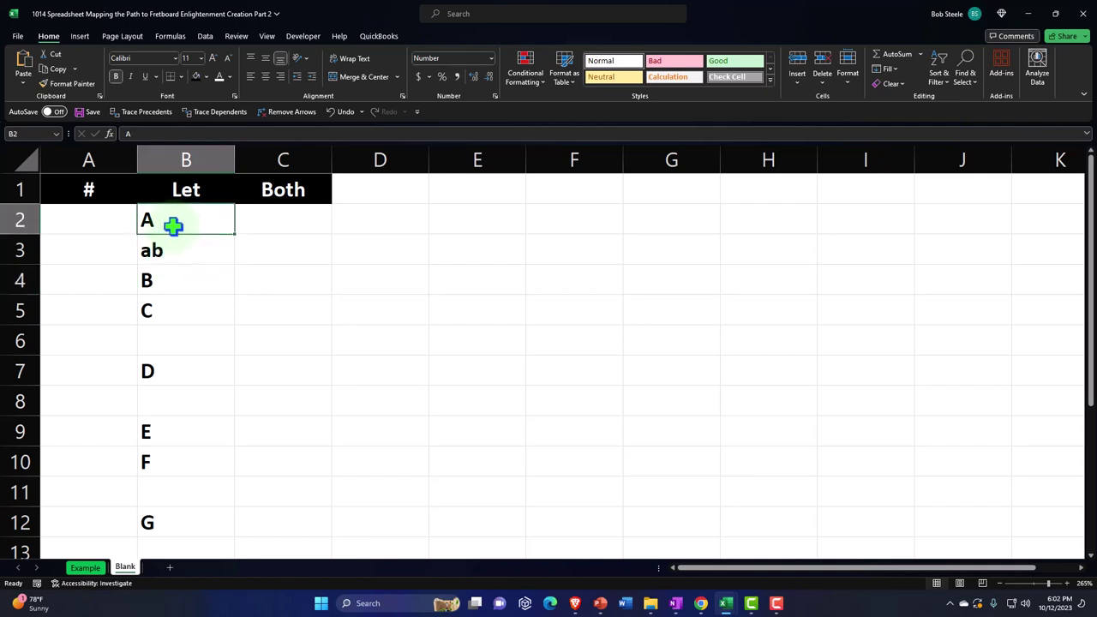
key(Down)
key(Down)
key(Up)
key(Up)
key(Down)
key(Down)
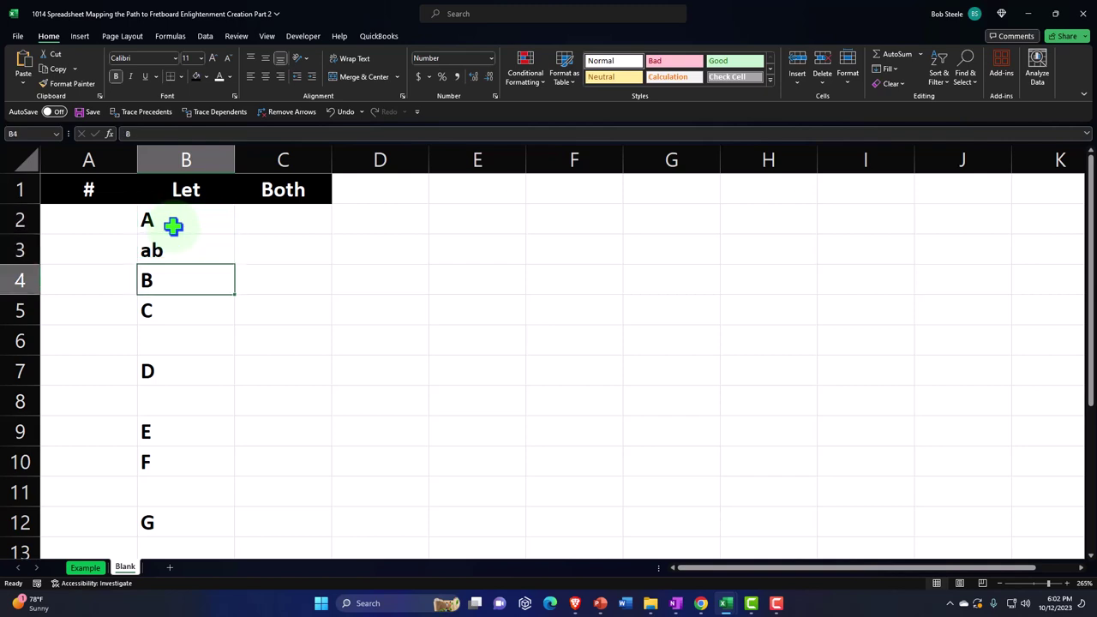
key(Up)
key(Up)
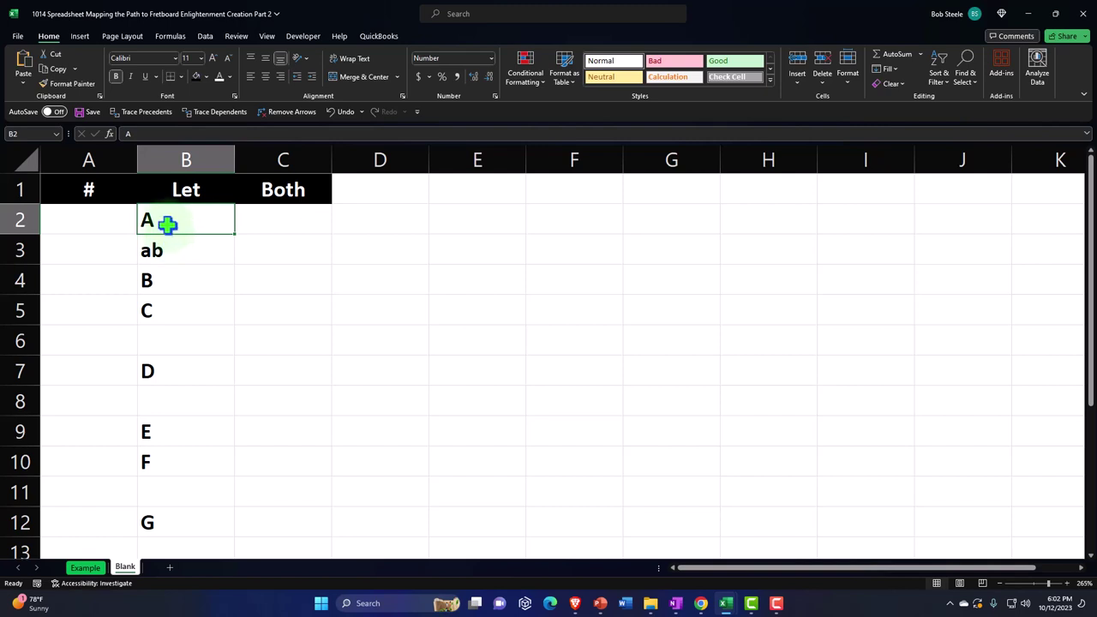
drag(168, 221, 165, 240)
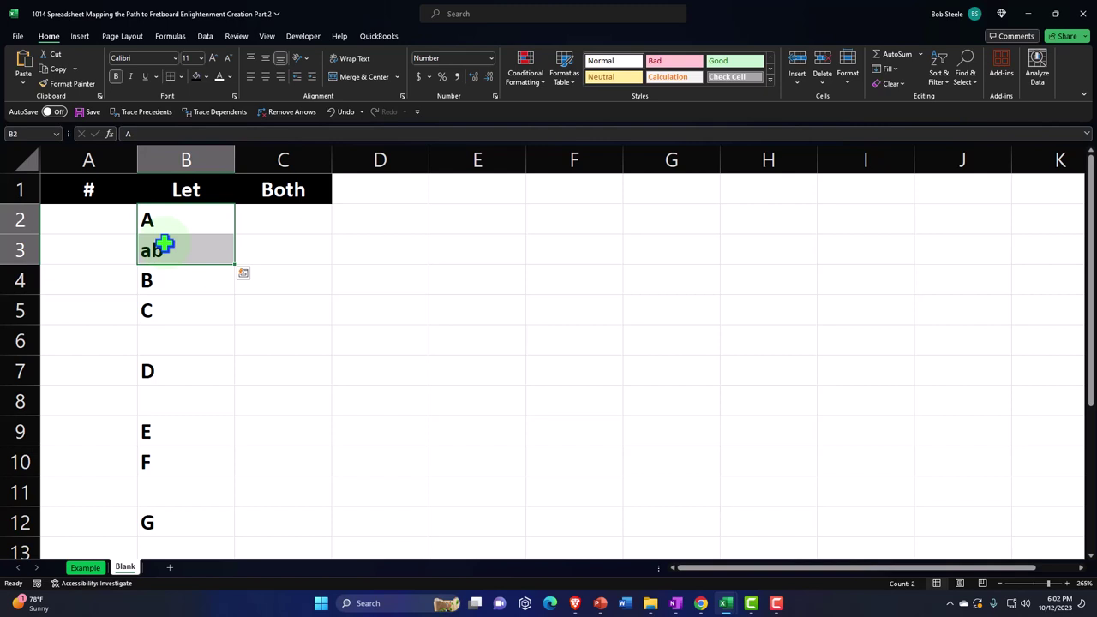
drag(166, 225, 164, 239)
Step: Fill the gaps around the note D by entering cd in B6 and de in B8
click(177, 333)
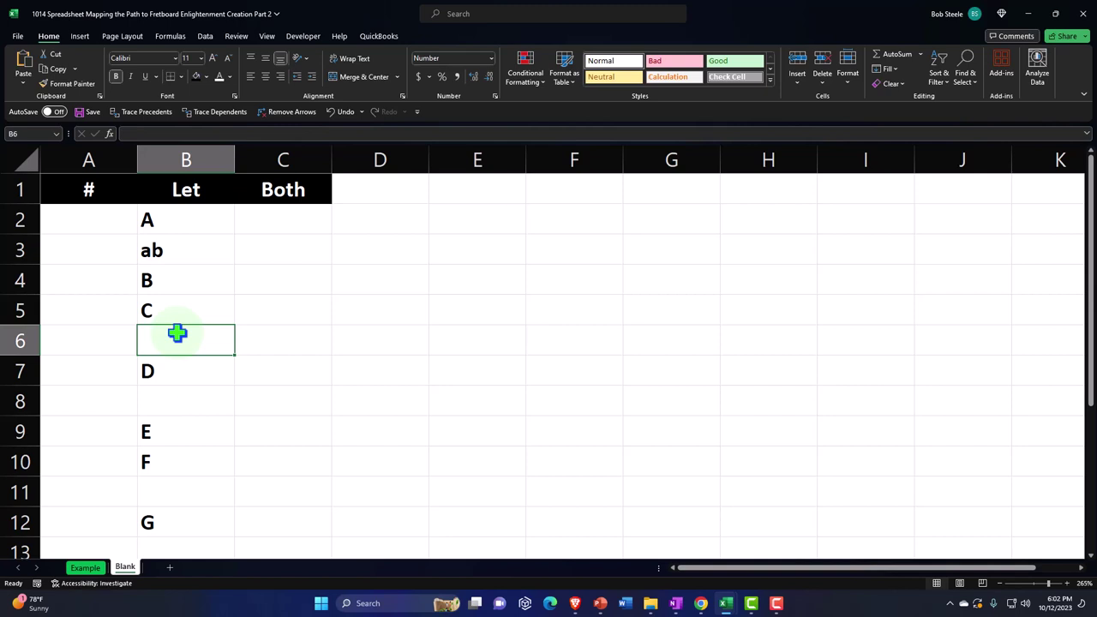
text(cd)
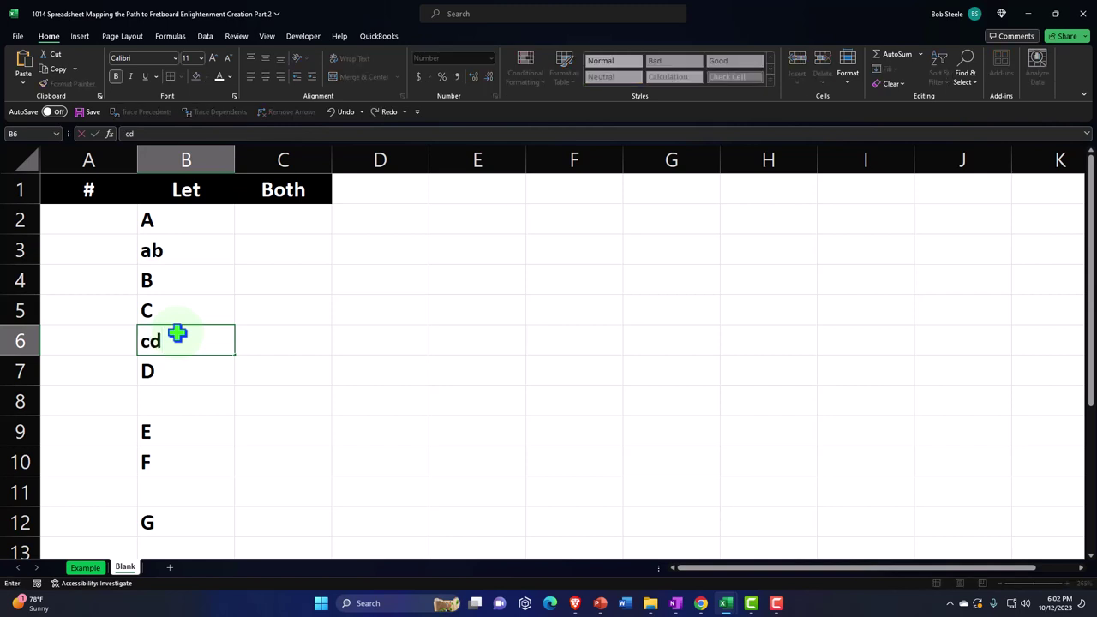
key(Return)
key(Return)
text(de)
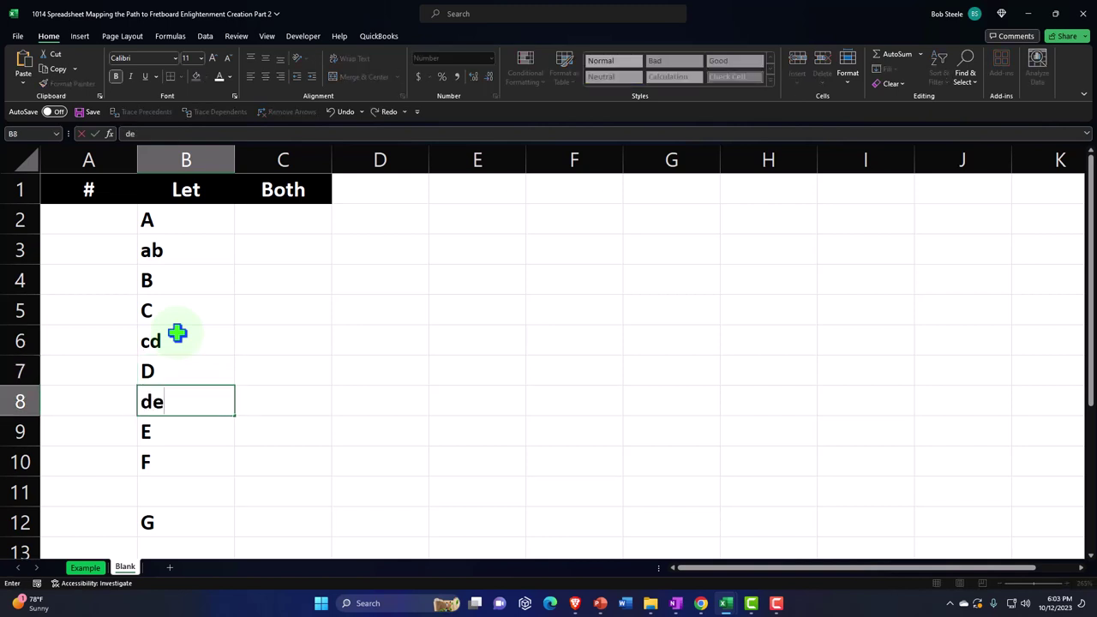
key(Return)
Step: Complete the Let column by entering fe in B11 and ga in B13
key(Return)
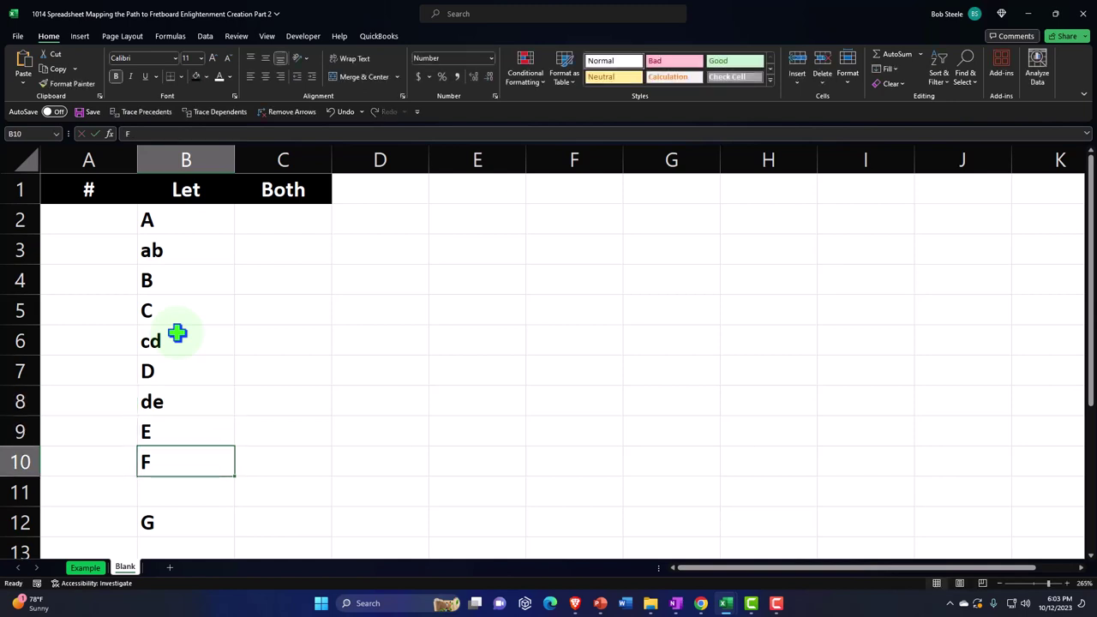
key(Return)
text(fe)
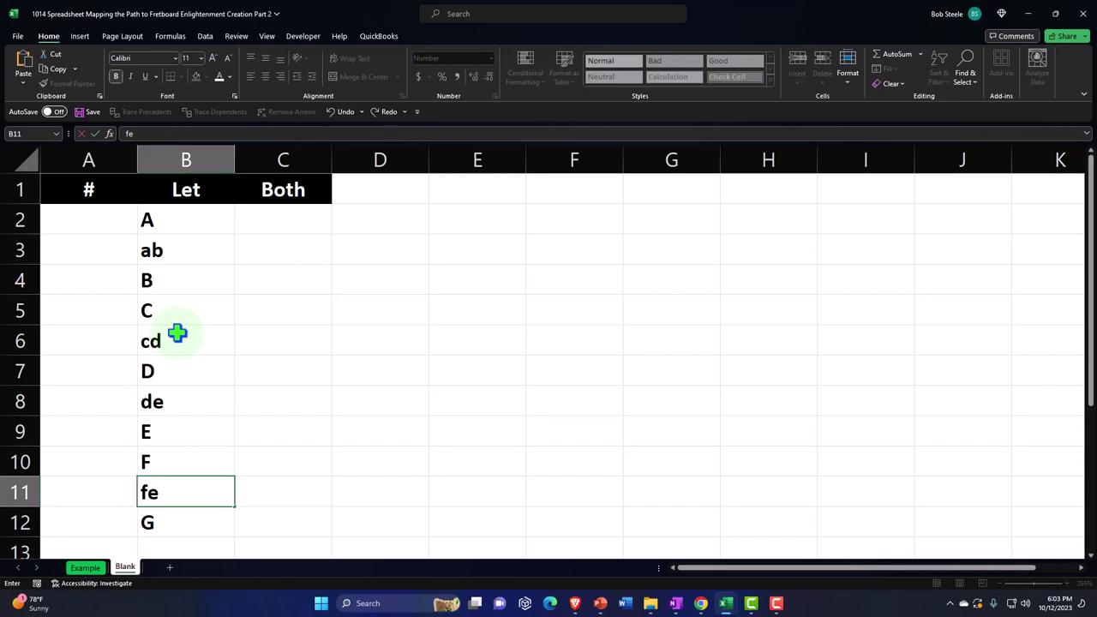
key(Return)
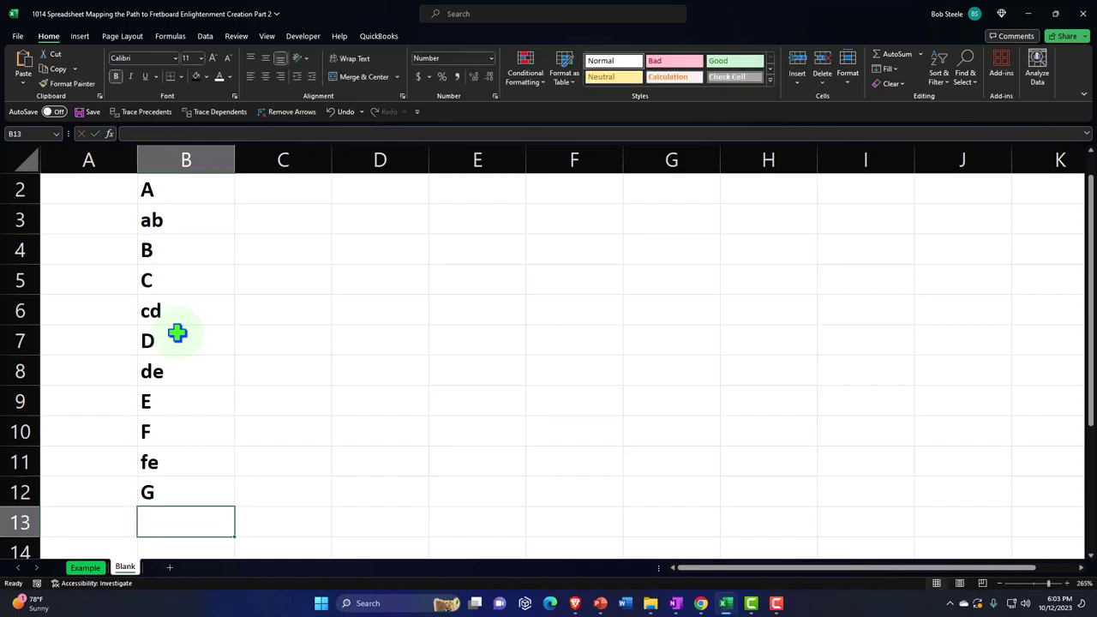
text(ga)
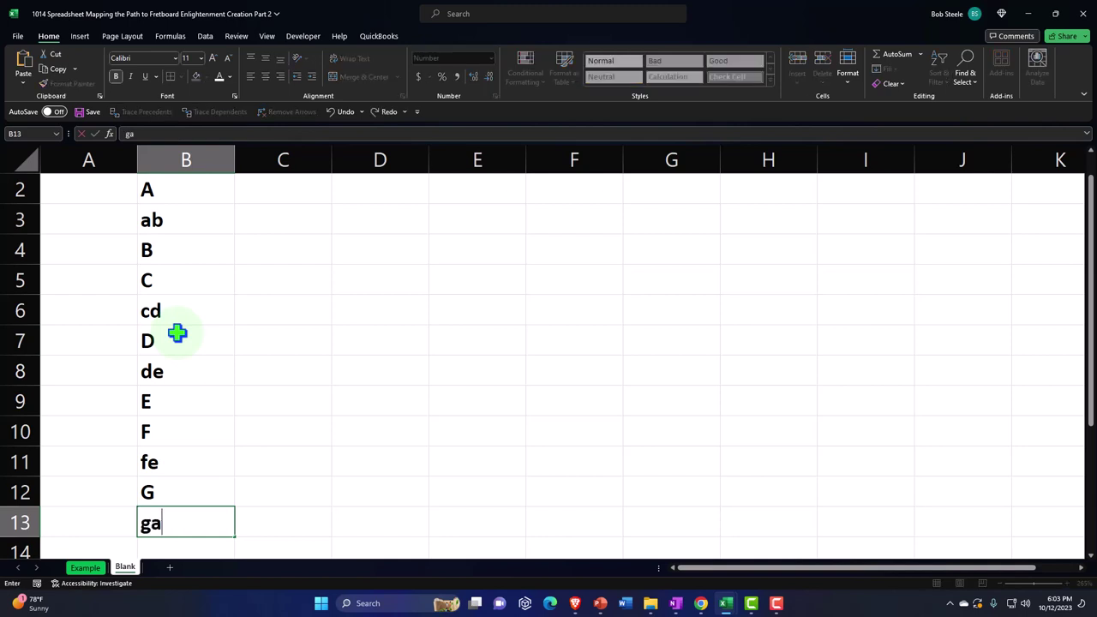
key(Return)
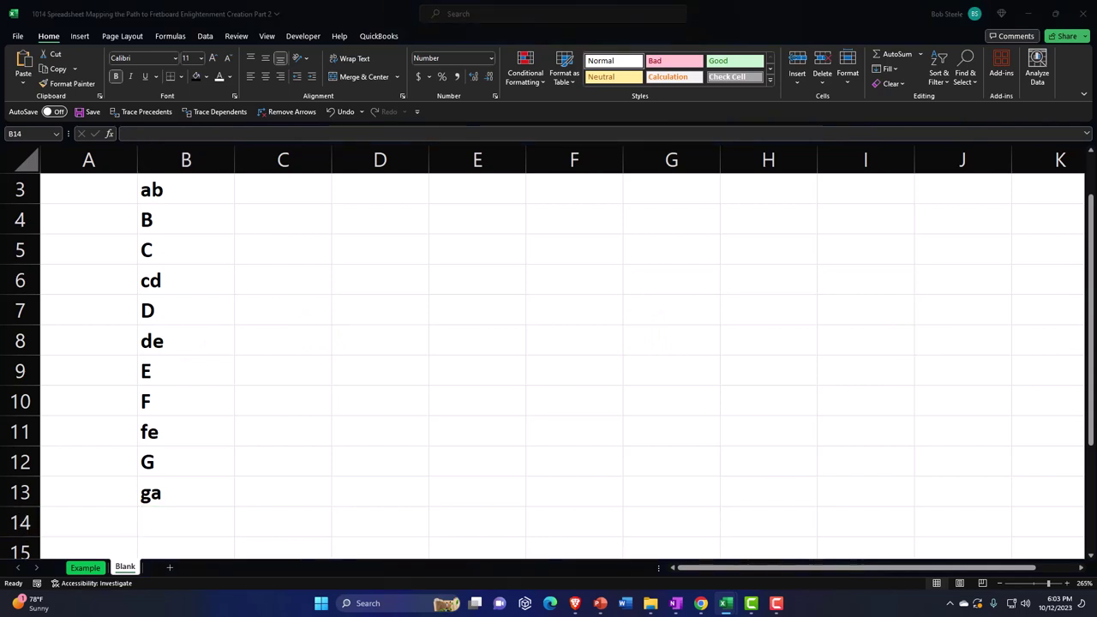
Step: Copy the twelve notes in B2:B13 and paste them directly below, starting at B14
scroll(303, 355, up, 1)
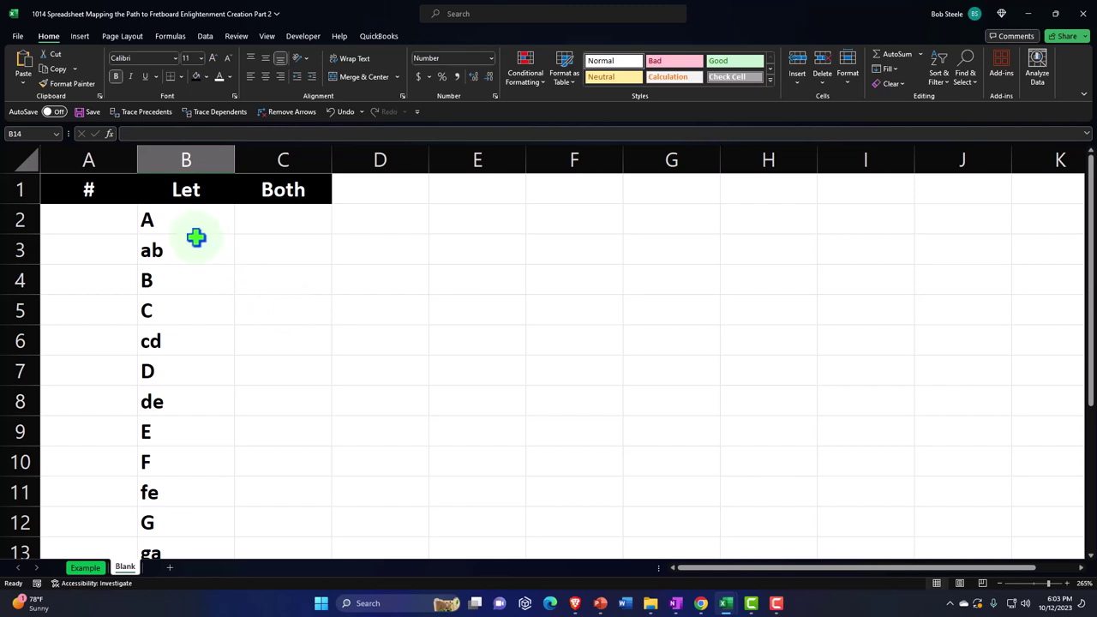
drag(186, 219, 202, 493)
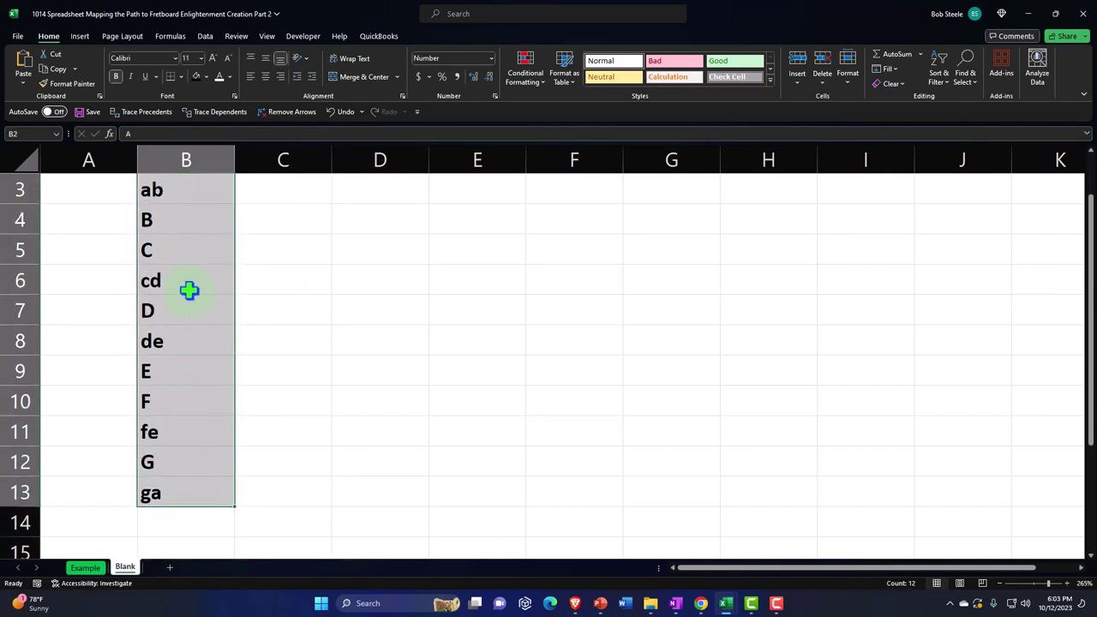
right_click(190, 288)
click(220, 255)
scroll(215, 257, up, 1)
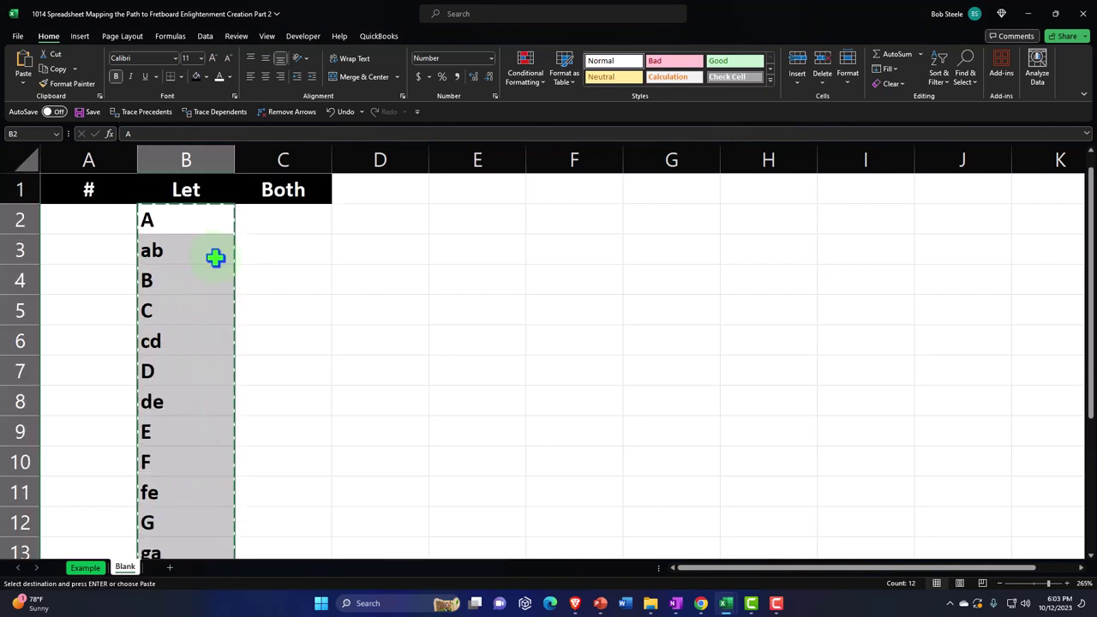
scroll(215, 257, down, 3)
right_click(166, 312)
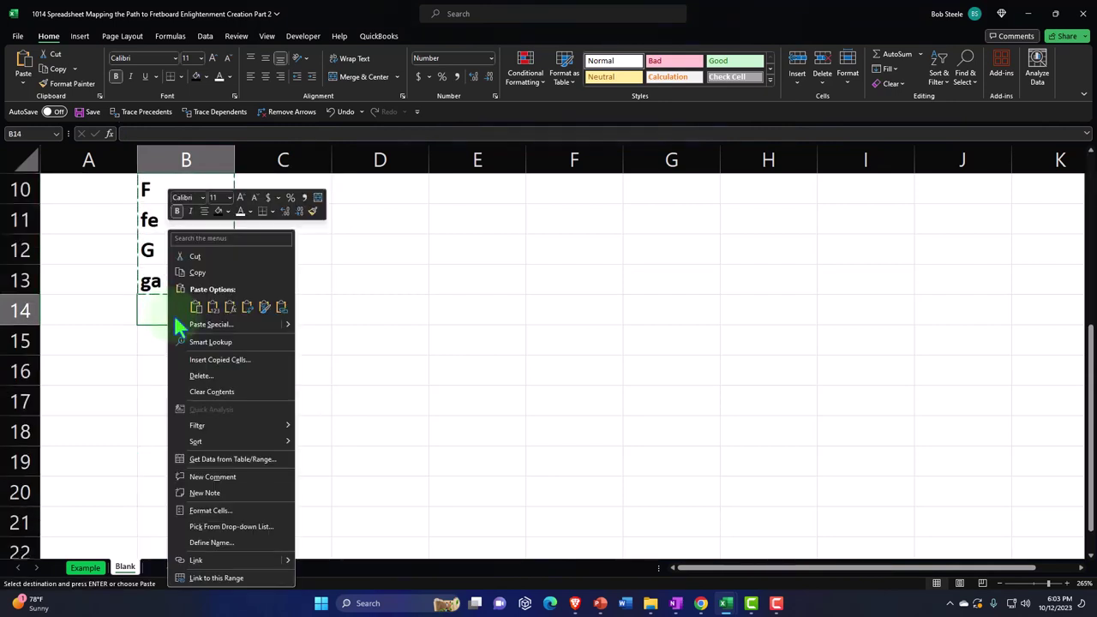
click(198, 308)
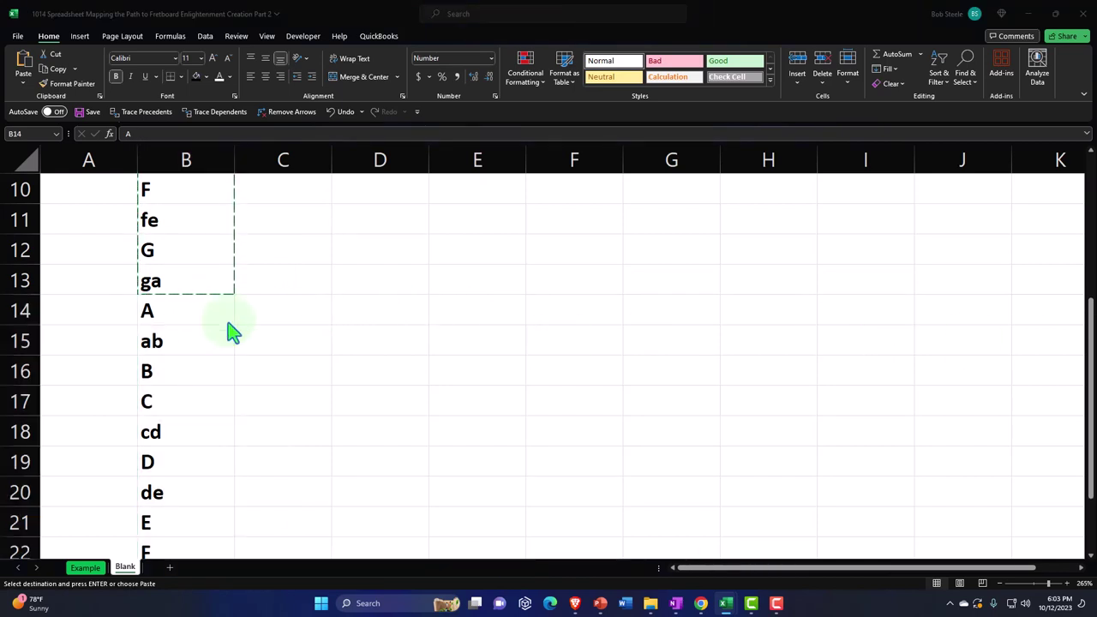
Step: Number the first twelve notes by entering 1 through 12 in cells A2 to A13 of the # column
scroll(208, 330, up, 3)
click(94, 223)
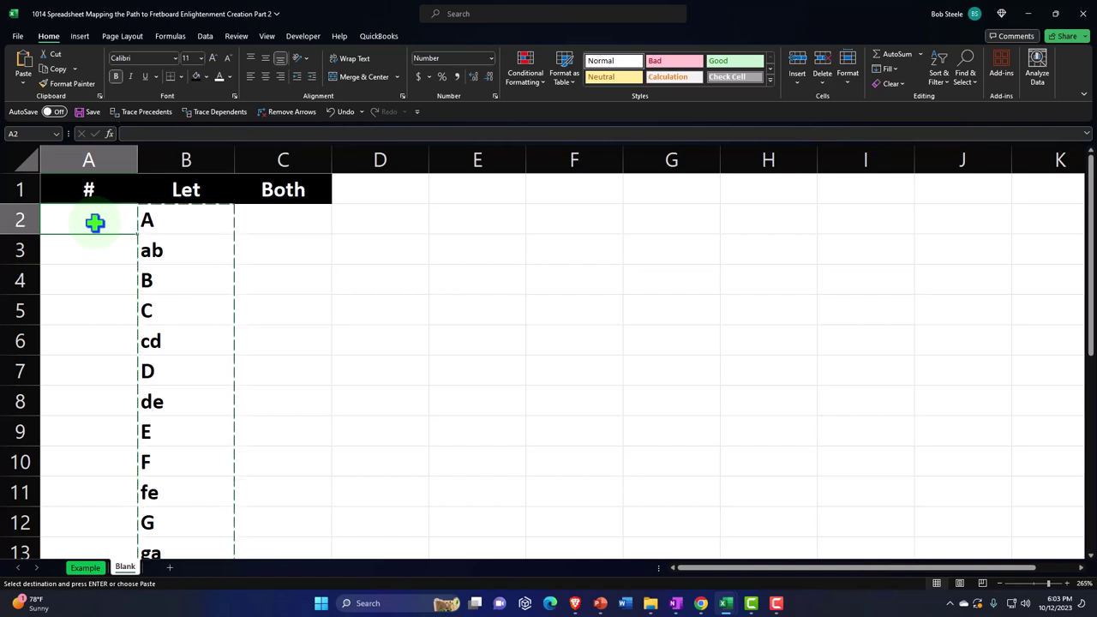
text(1)
key(Return)
text(2)
key(Return)
text(3)
key(Return)
text(4)
key(Return)
text(5)
key(Return)
text(6)
key(Return)
text(7)
key(Return)
text(8)
key(Return)
text(9)
key(Return)
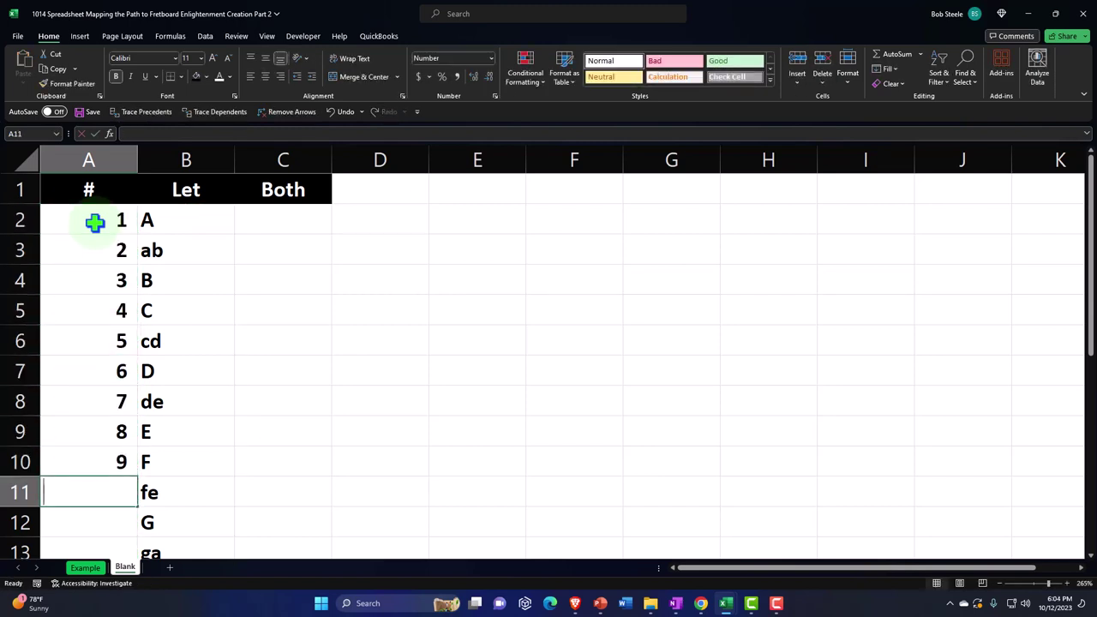
text(10)
key(Return)
text(11)
key(Return)
text(12)
key(Return)
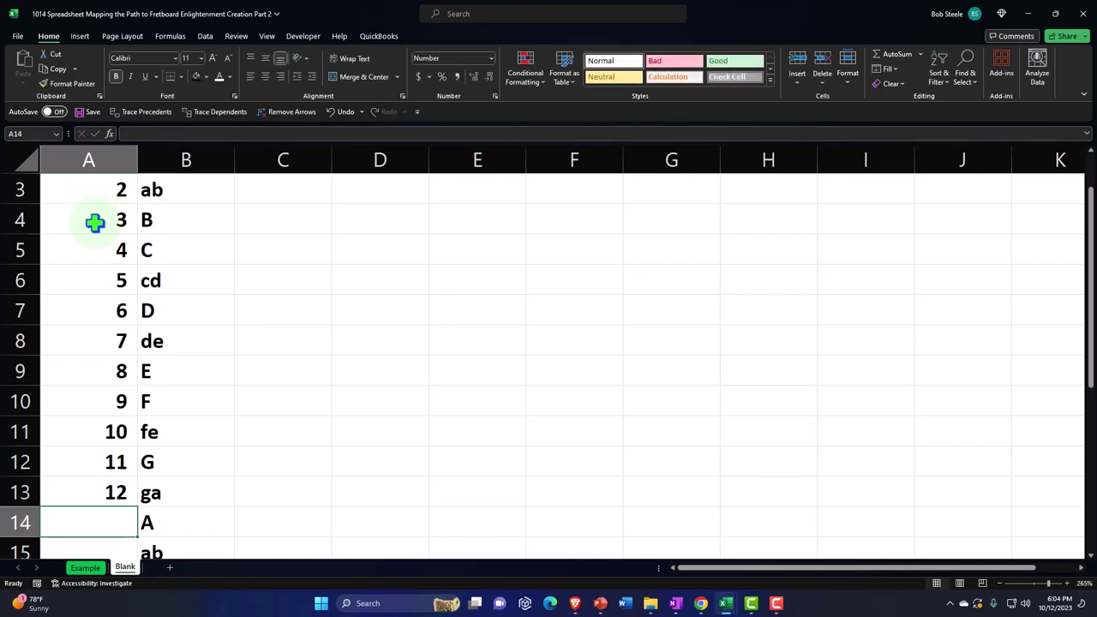
Step: Review how the numbers in the # column pair with the notes in the Let column, including the rows for A and D
scroll(166, 339, up, 1)
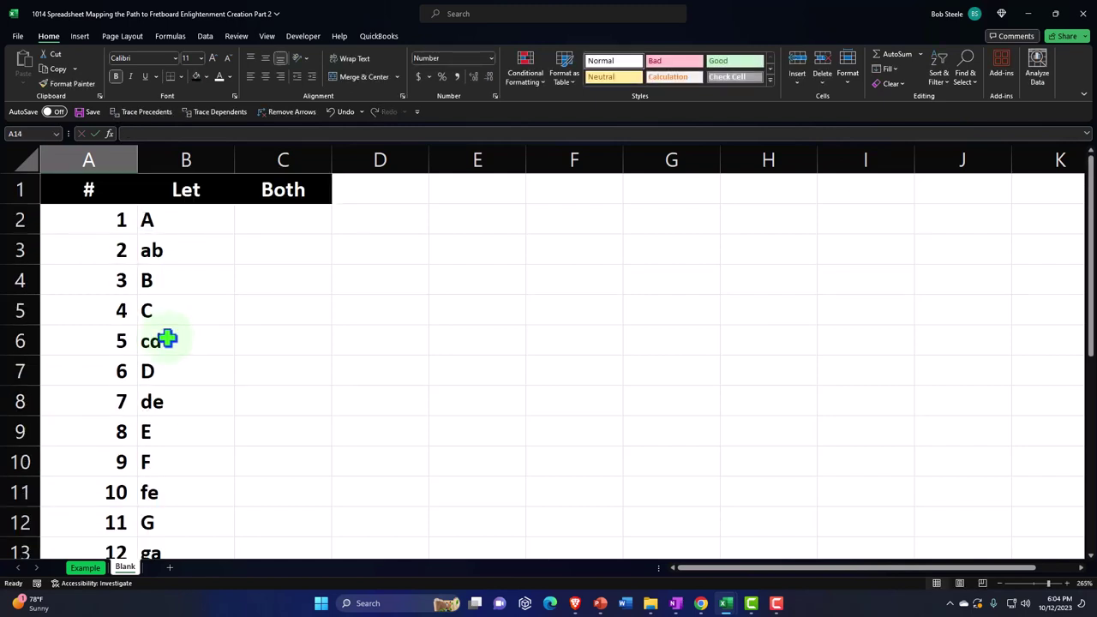
click(103, 225)
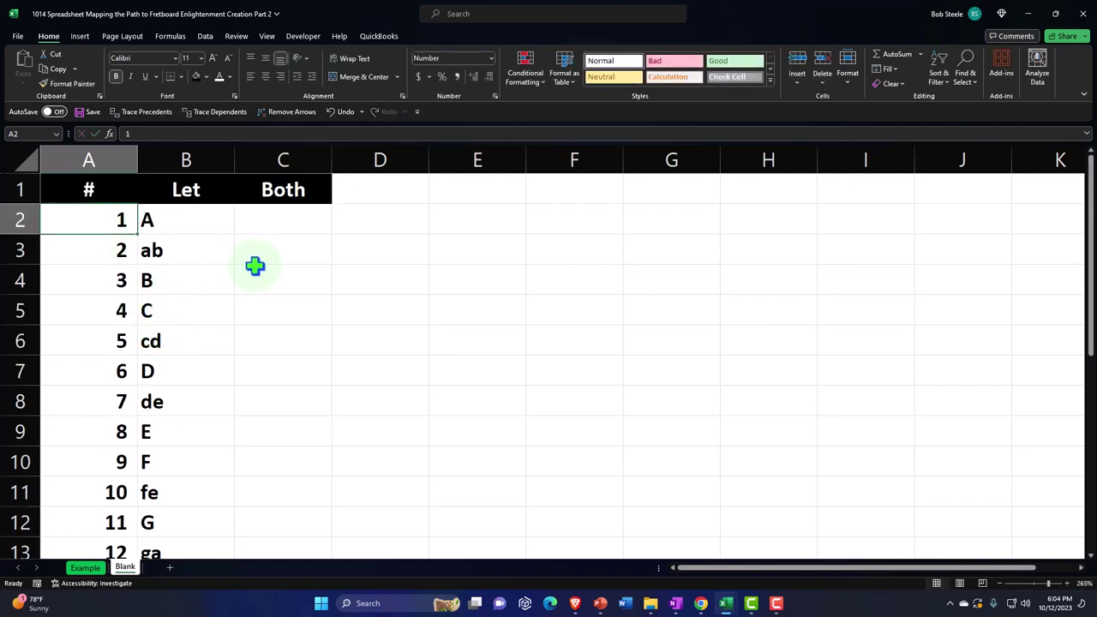
key(Down)
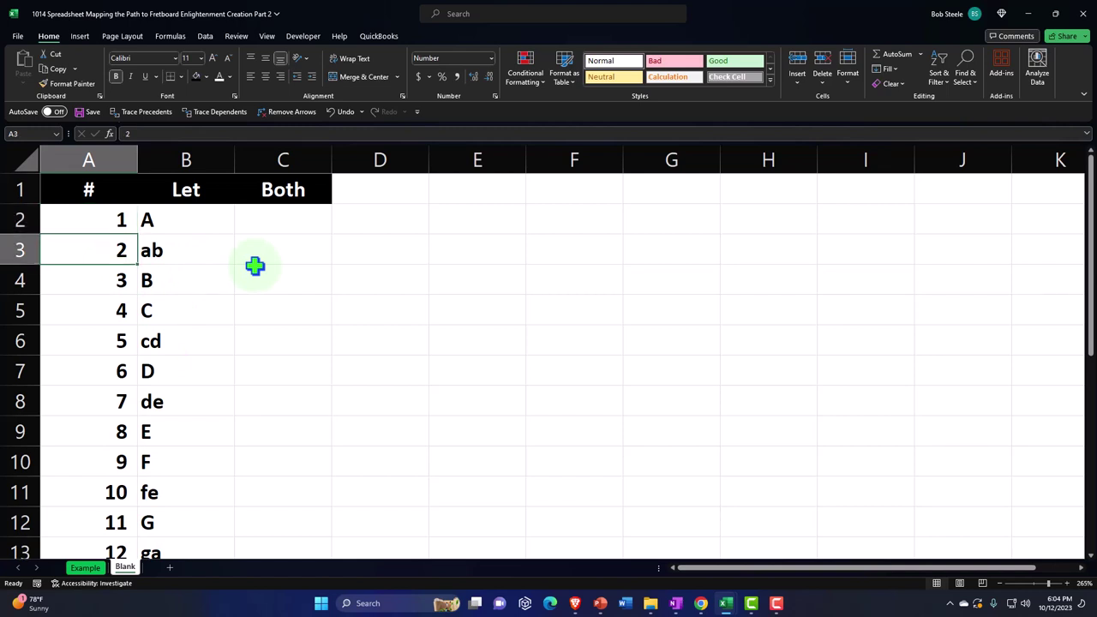
key(Right)
key(Left)
key(Down)
key(Down)
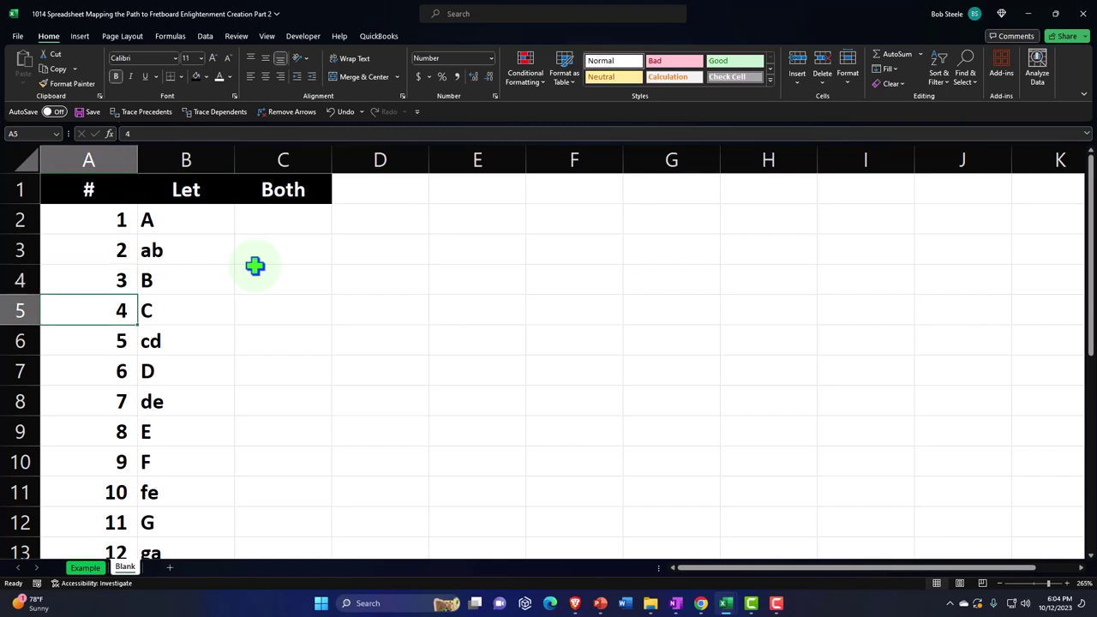
key(Down)
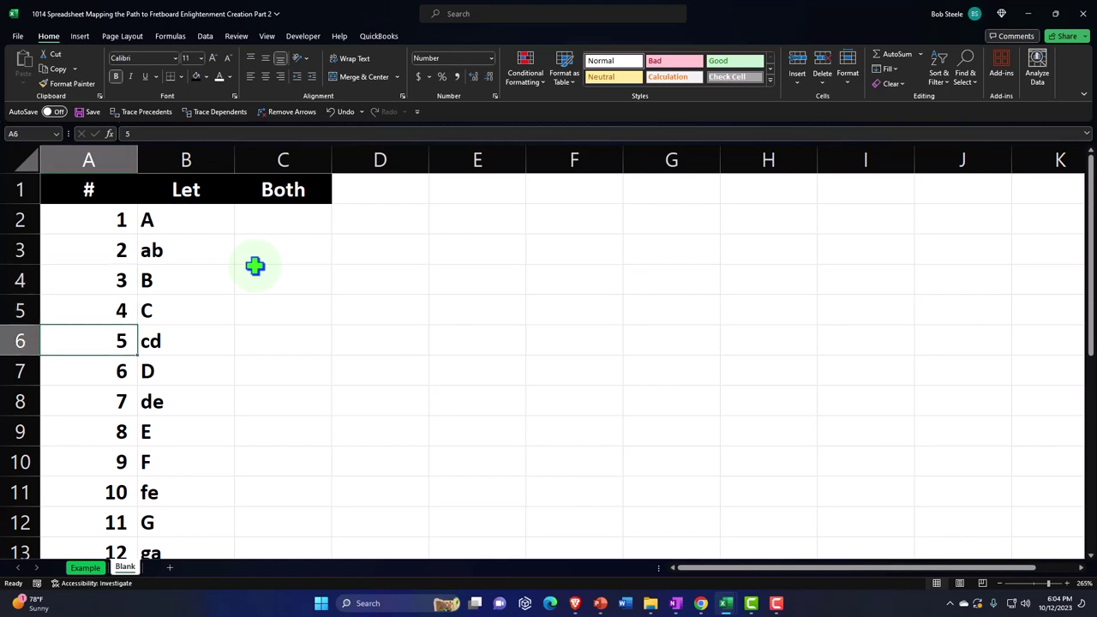
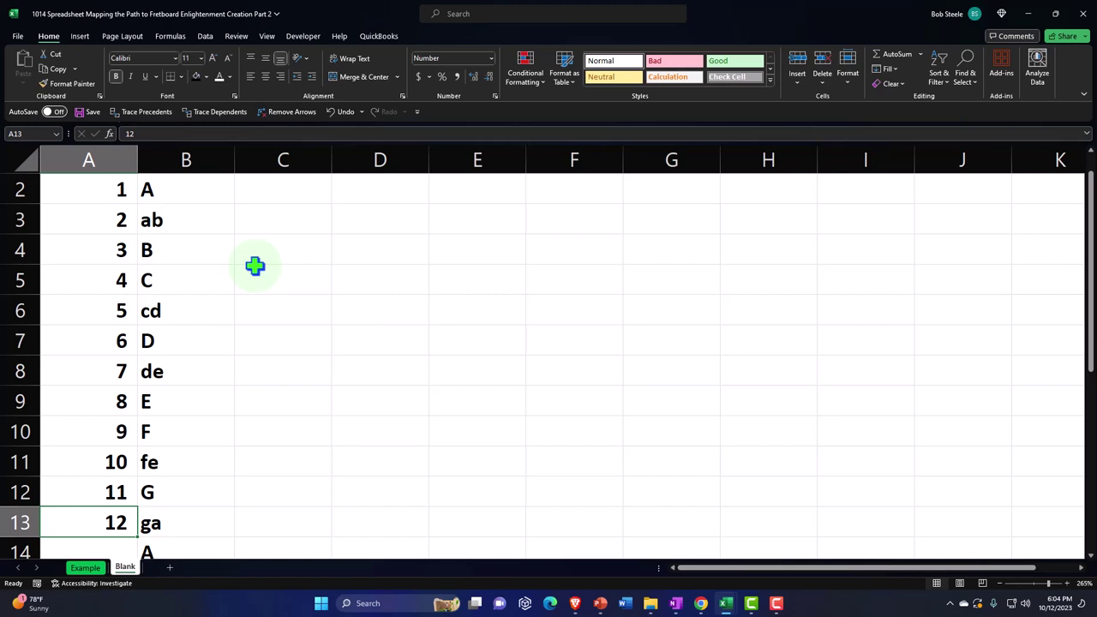
click(103, 368)
scroll(104, 367, up, 1)
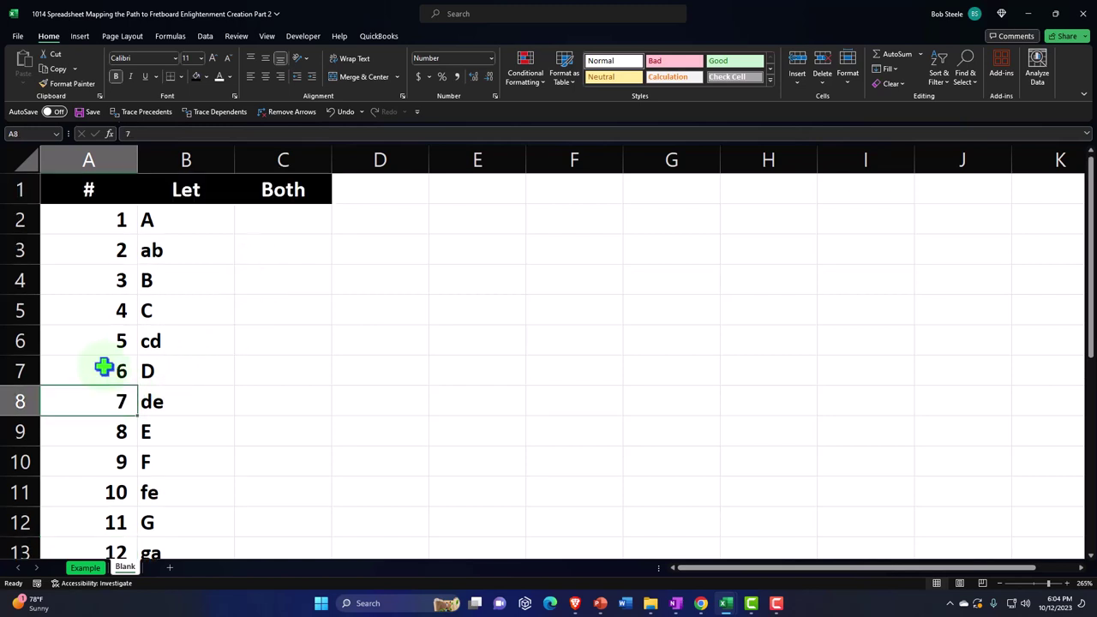
click(105, 372)
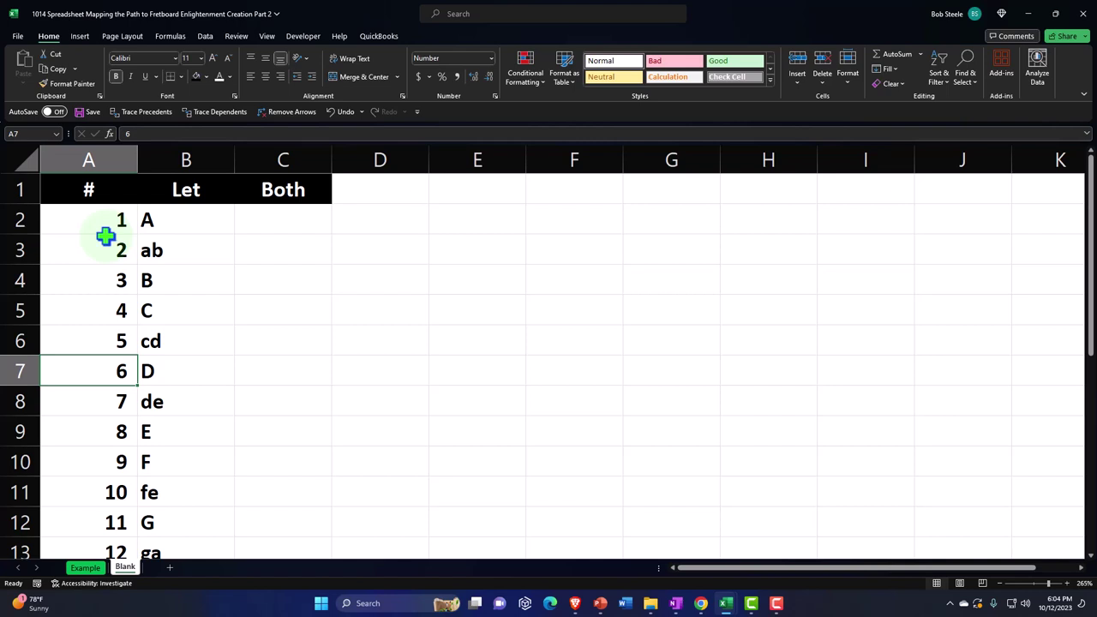
click(173, 366)
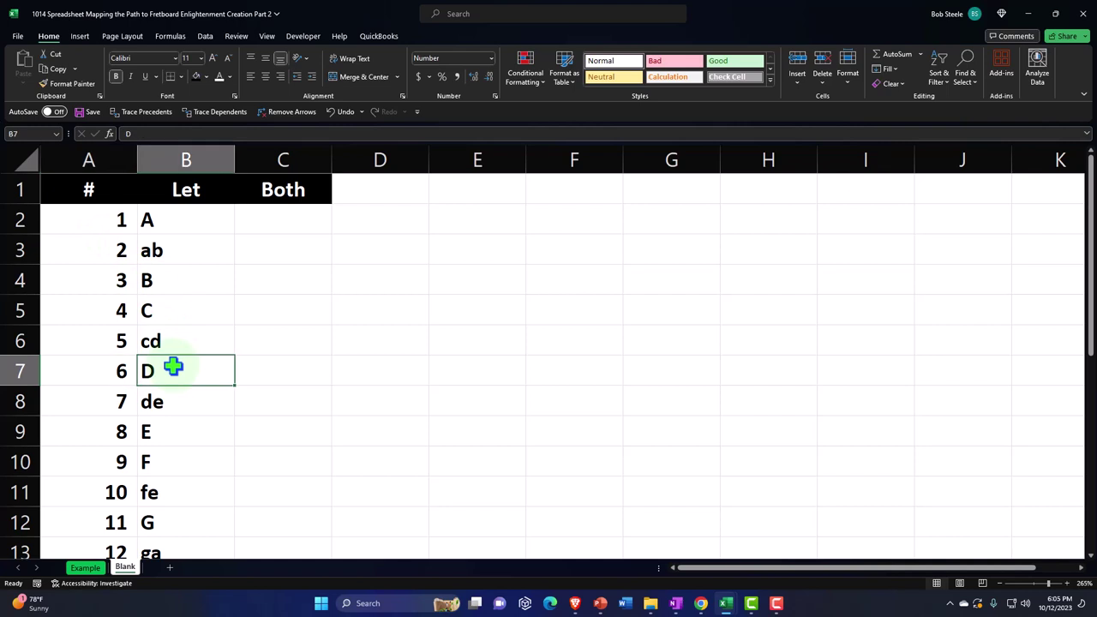
click(175, 219)
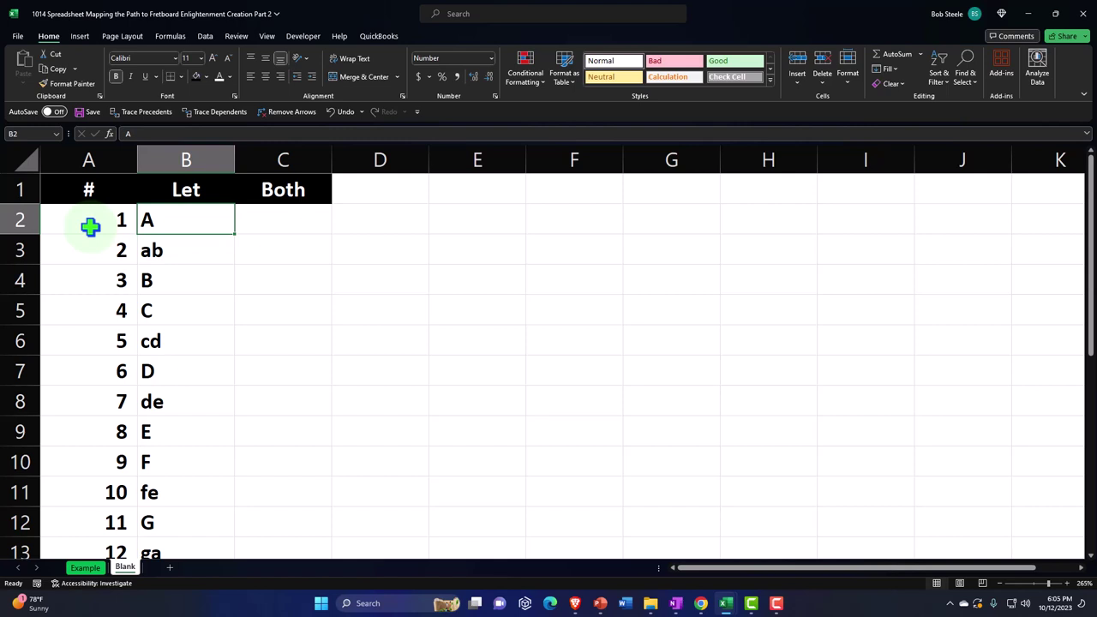
Step: Enter the formula =A2&B2 in C2 to join the number and letter in the Both column
key(Right)
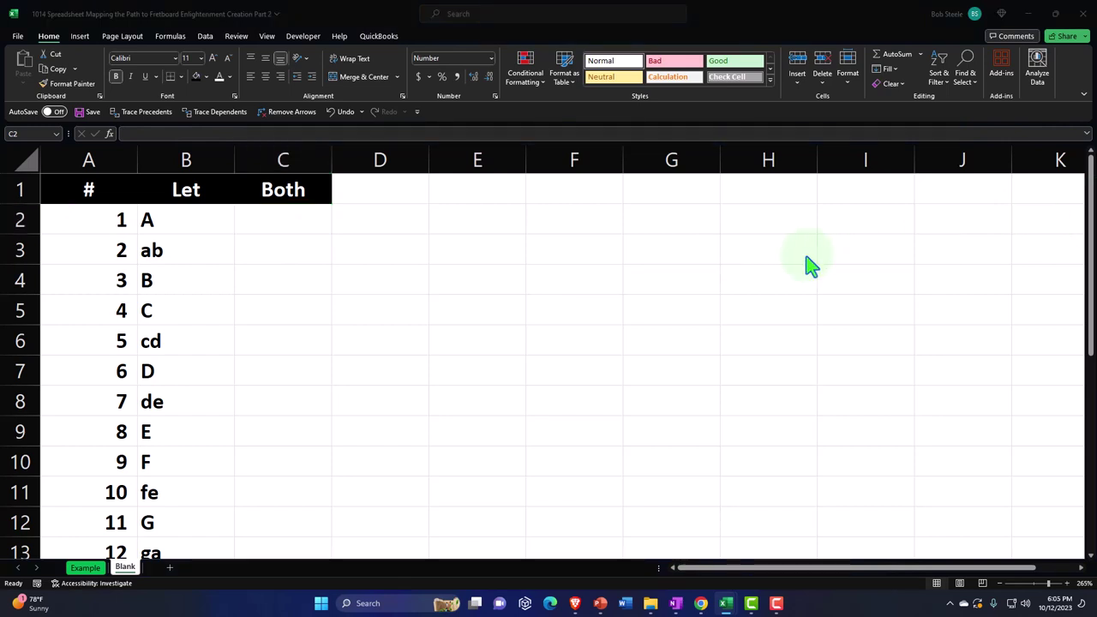
click(281, 220)
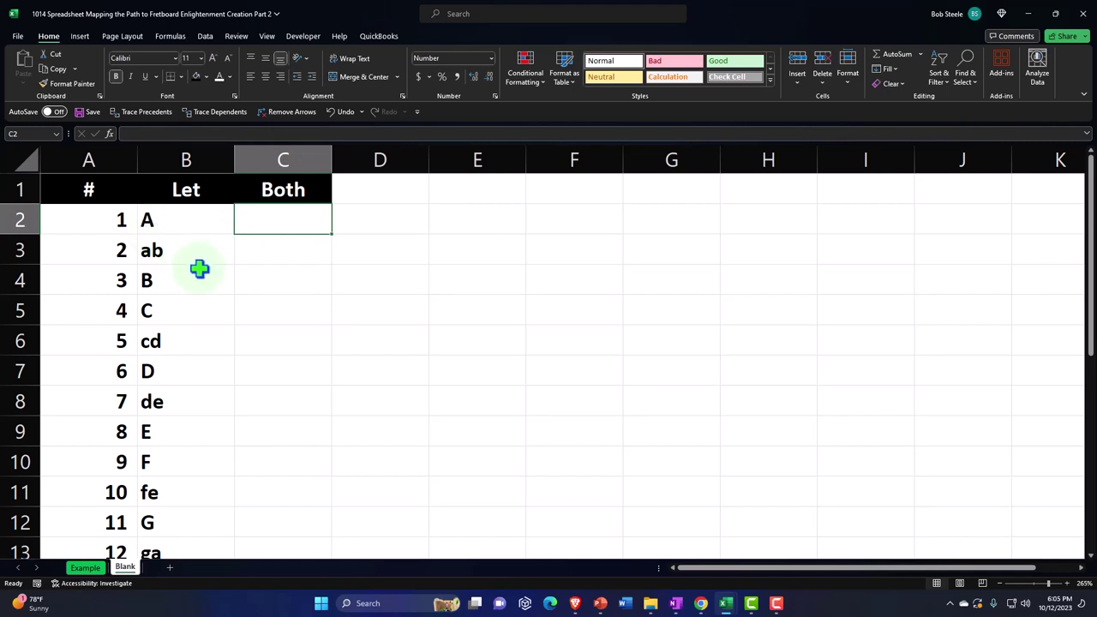
text(=)
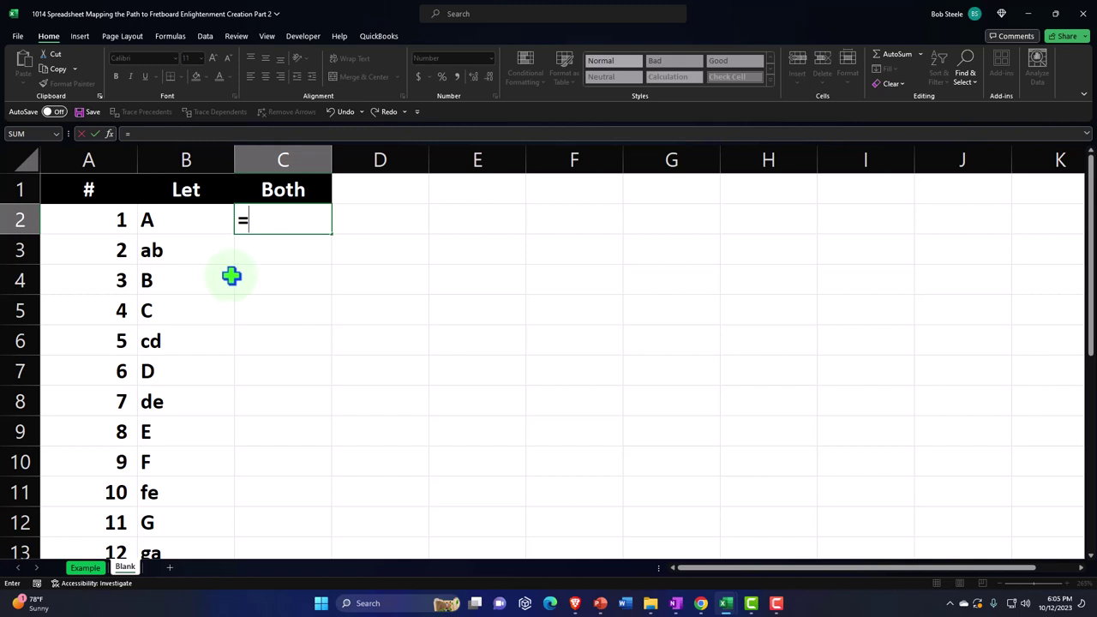
click(101, 220)
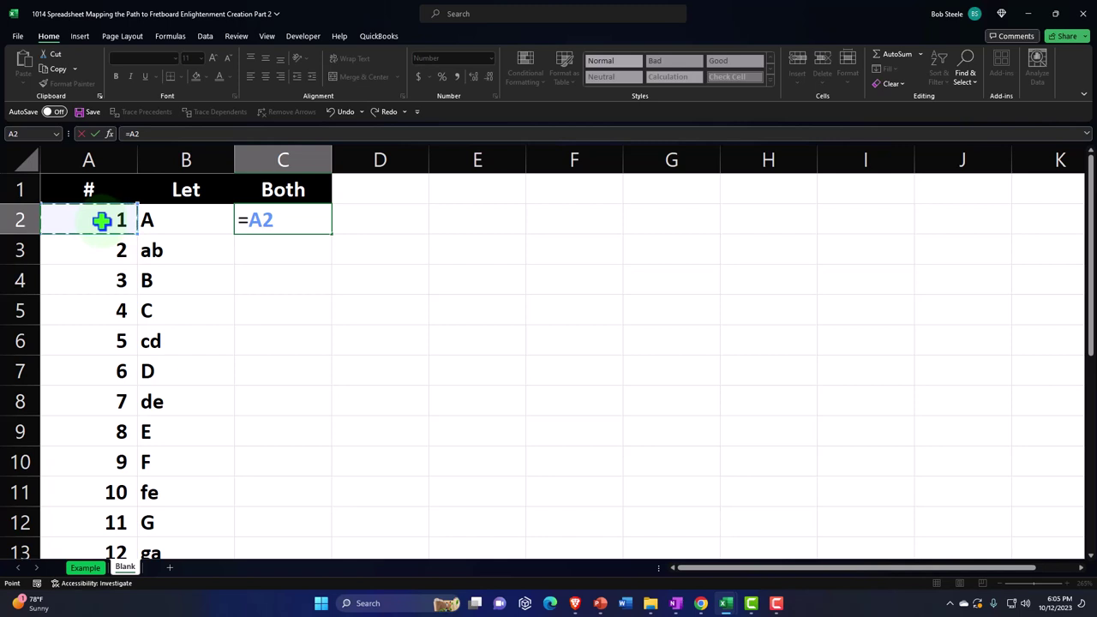
text(&)
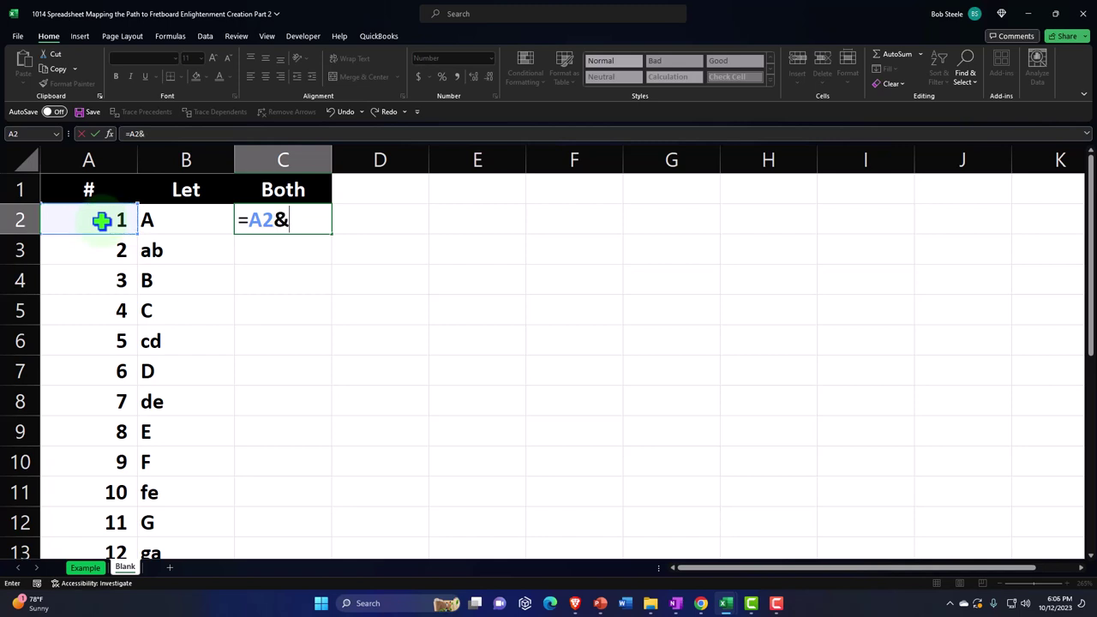
click(166, 216)
key(Return)
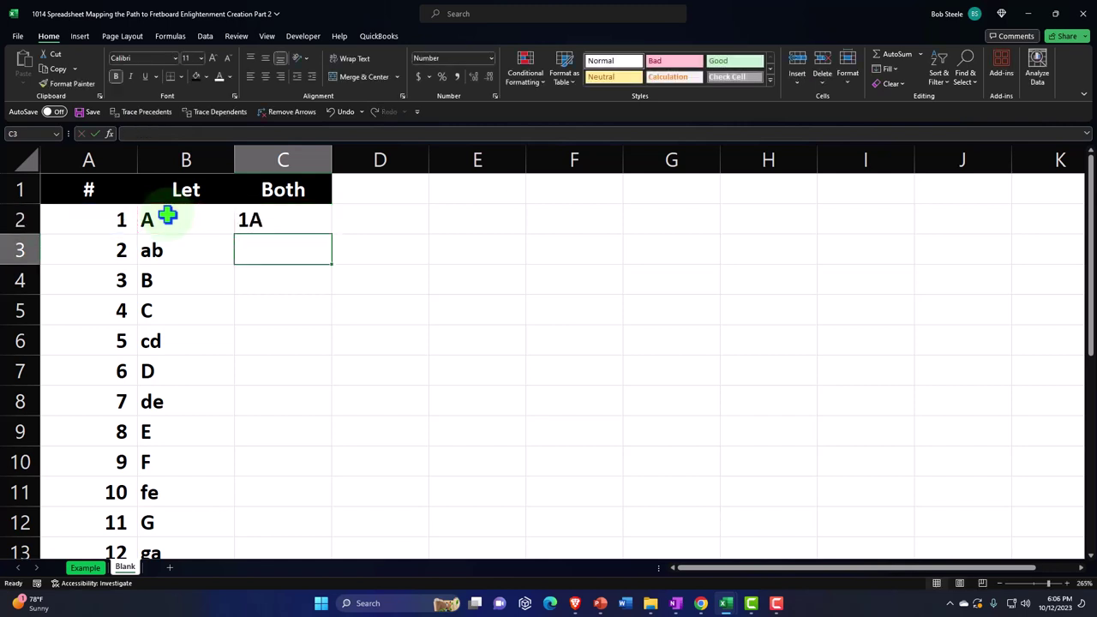
Step: Inspect the joining formula in C2 and its & operator, leaving the formula as it is
double_click(257, 221)
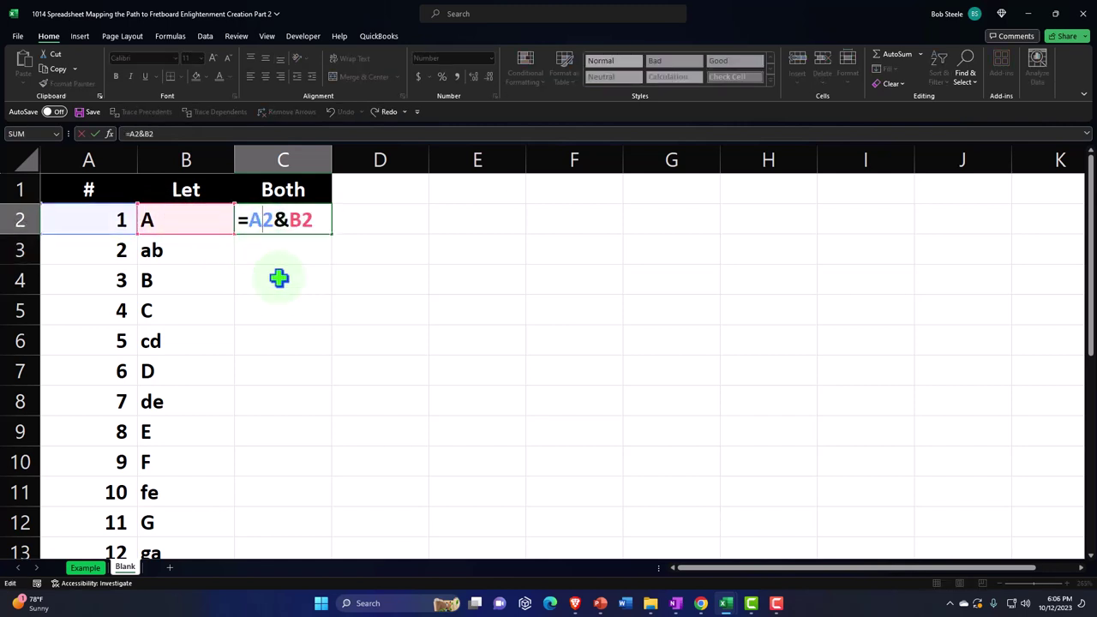
key(Return)
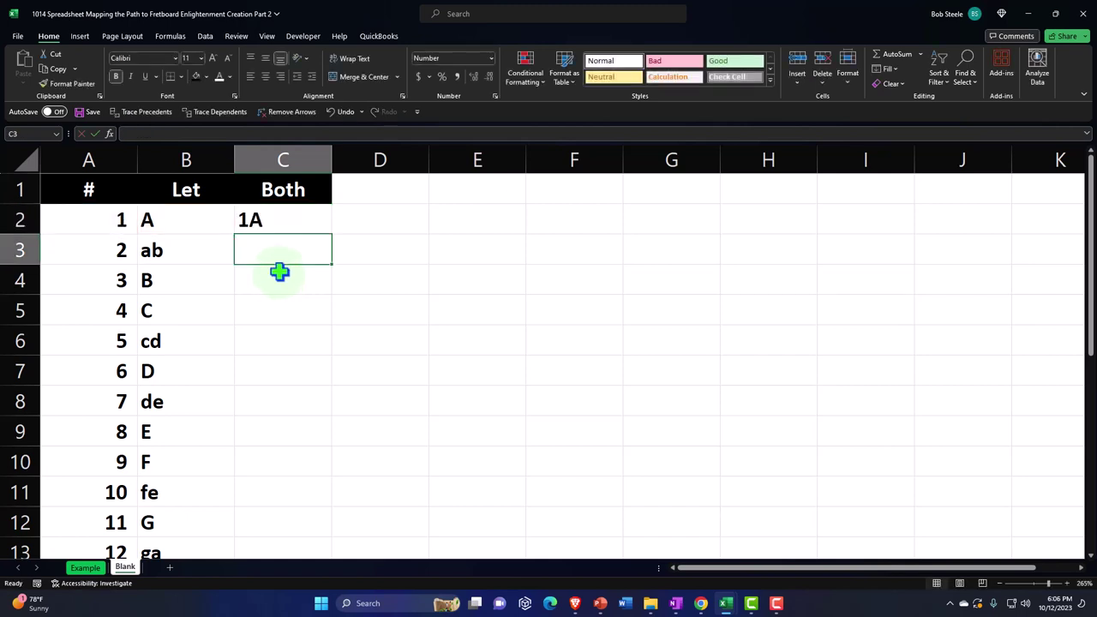
double_click(283, 227)
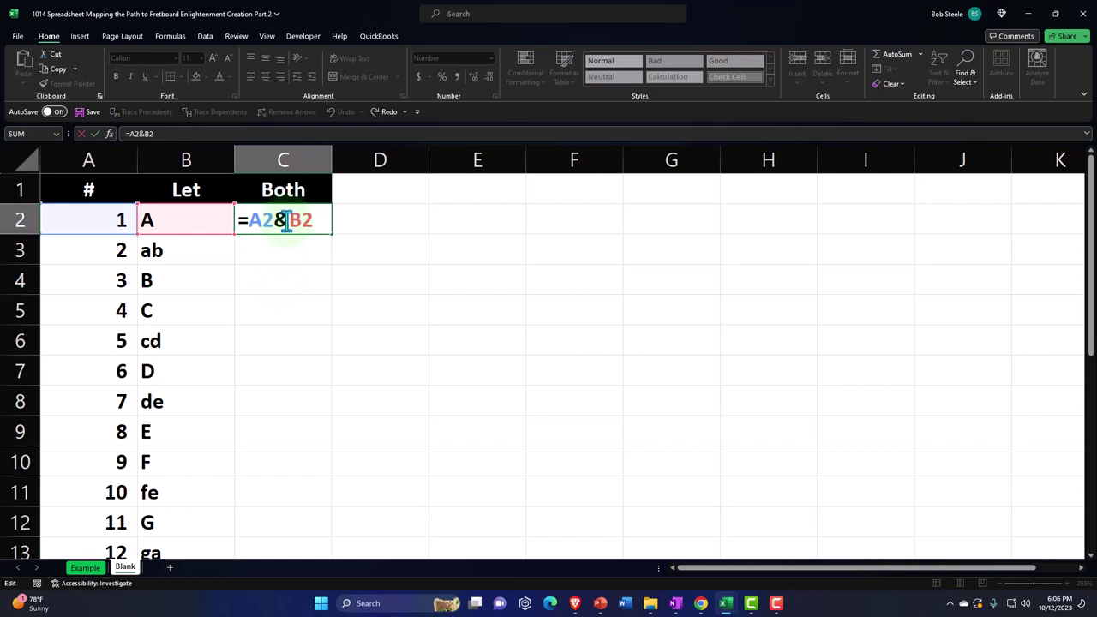
double_click(281, 221)
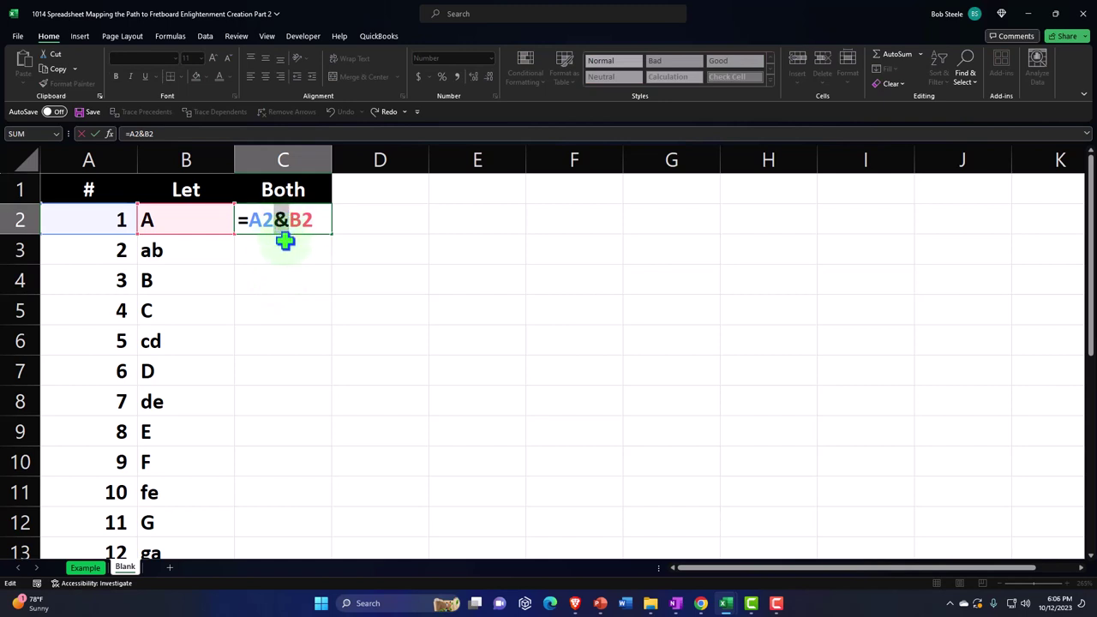
key(Return)
Step: Fill the C2 formula down the Both column to the last row of notes
click(308, 228)
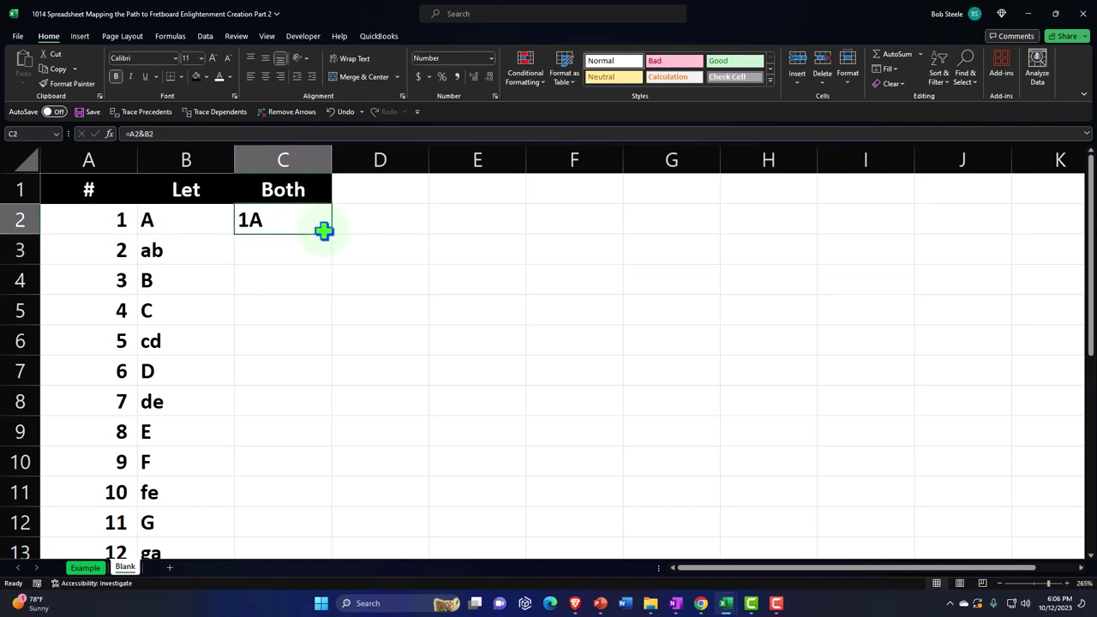
double_click(332, 234)
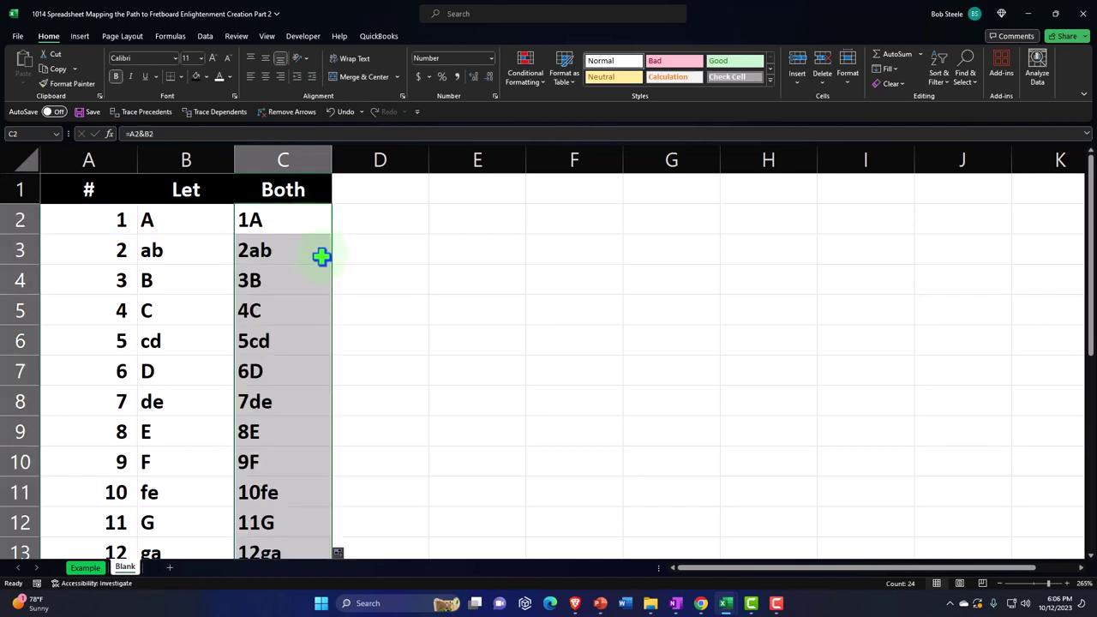
scroll(320, 257, down, 3)
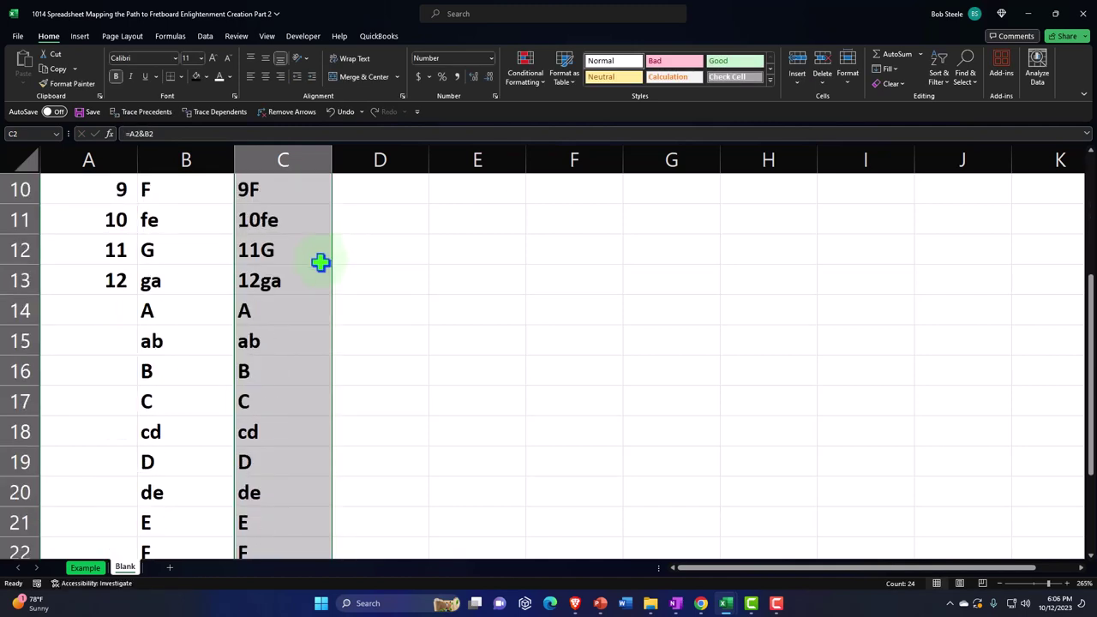
Step: Copy the numbers 1 to 12 in A2:A13 and paste them starting at A14 beside the repeated notes
click(107, 310)
scroll(115, 313, up, 3)
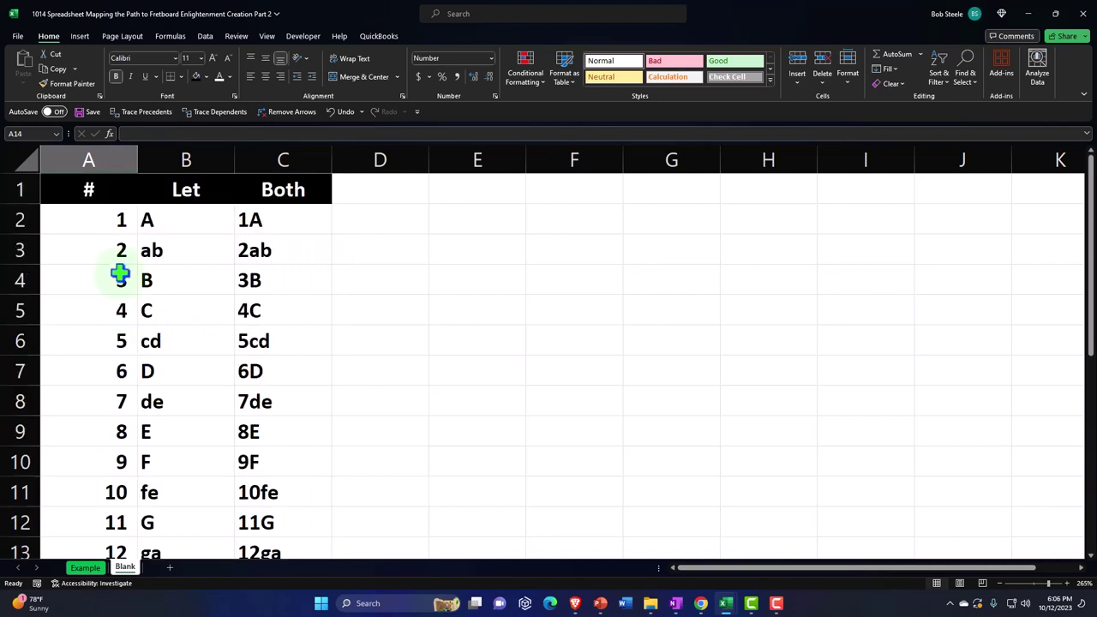
drag(109, 219, 111, 541)
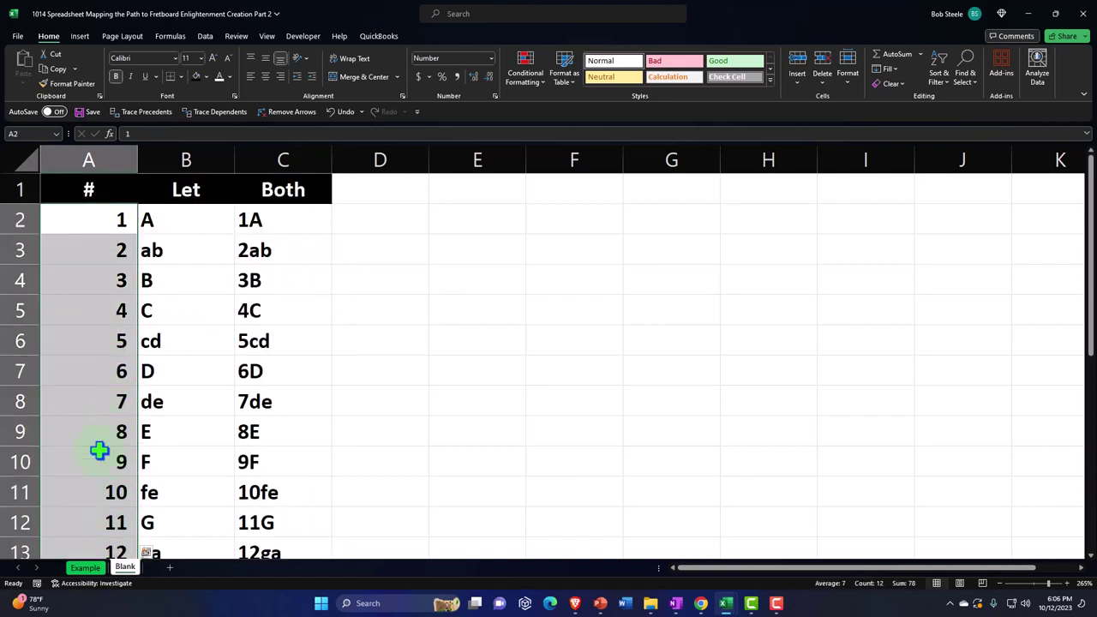
right_click(99, 377)
click(127, 58)
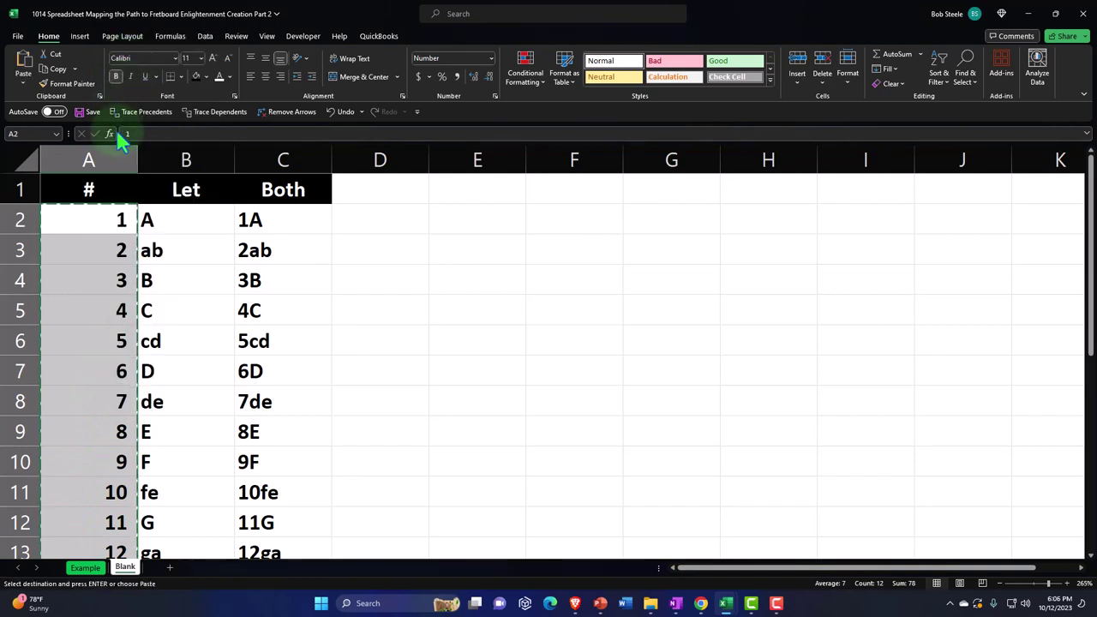
scroll(110, 360, down, 2)
click(94, 397)
key(ctrl+v)
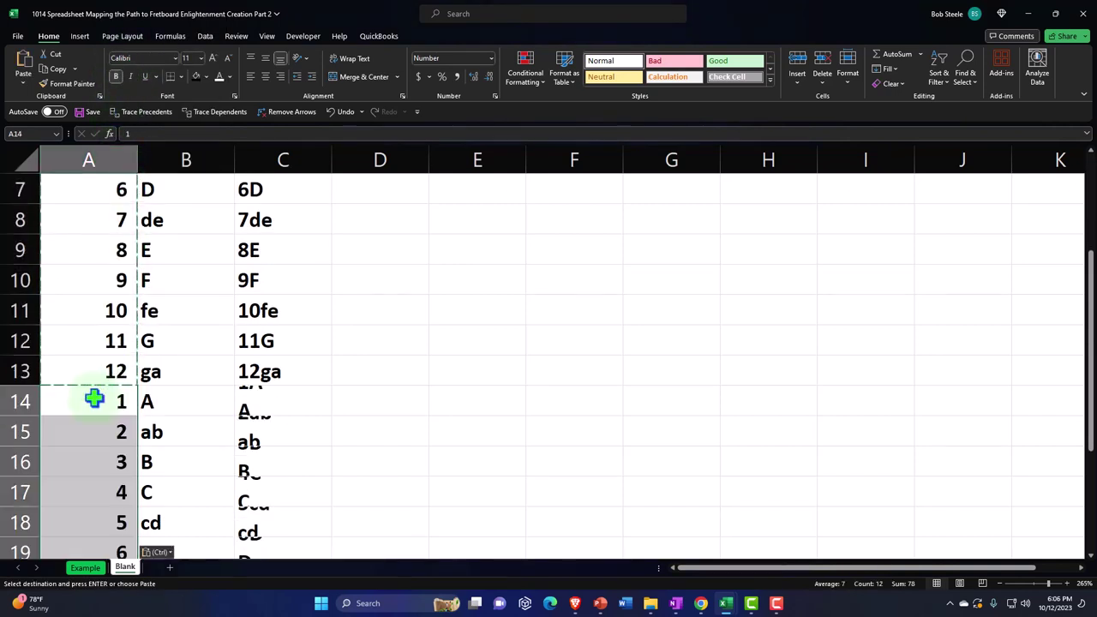
Step: Review the number, letter and combined columns down to the last repeated note and back to C2
scroll(95, 397, down, 2)
scroll(94, 397, down, 2)
click(148, 441)
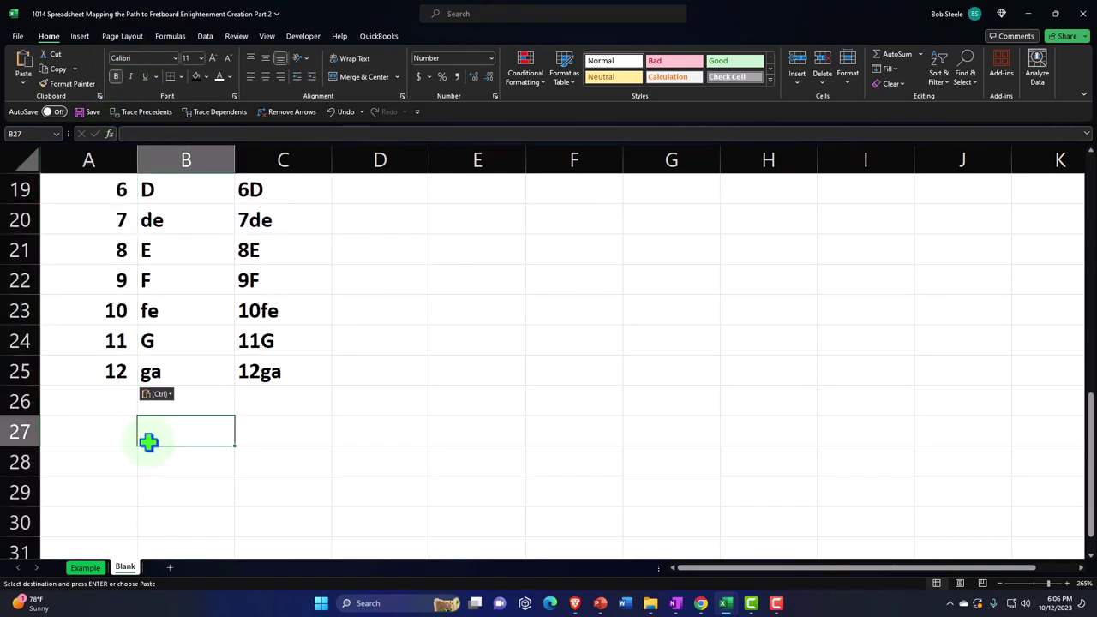
scroll(148, 439, up, 6)
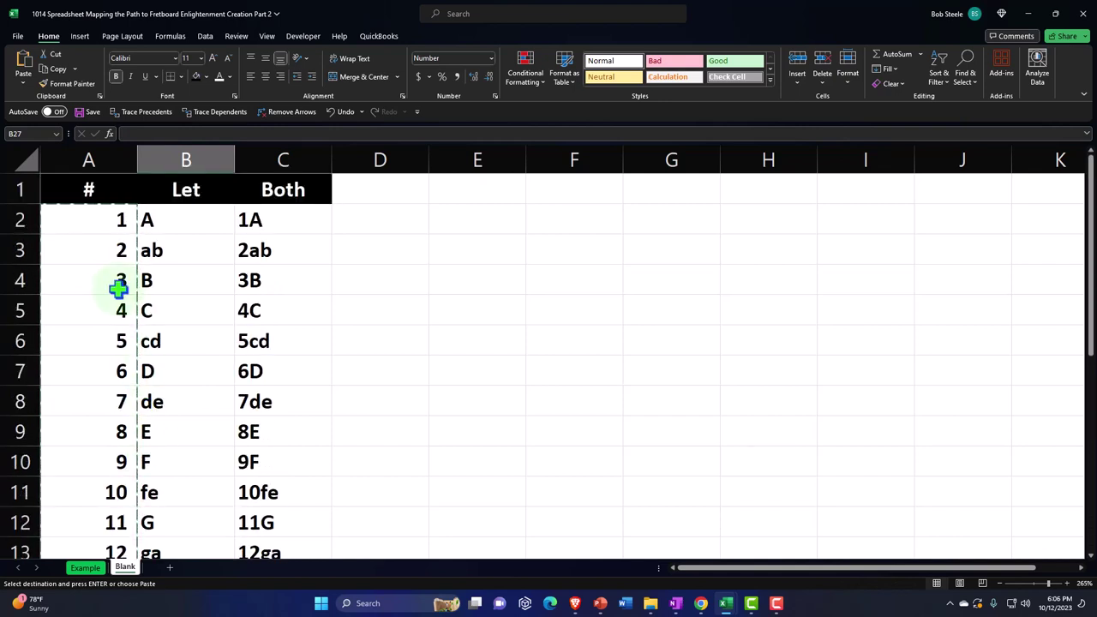
click(95, 225)
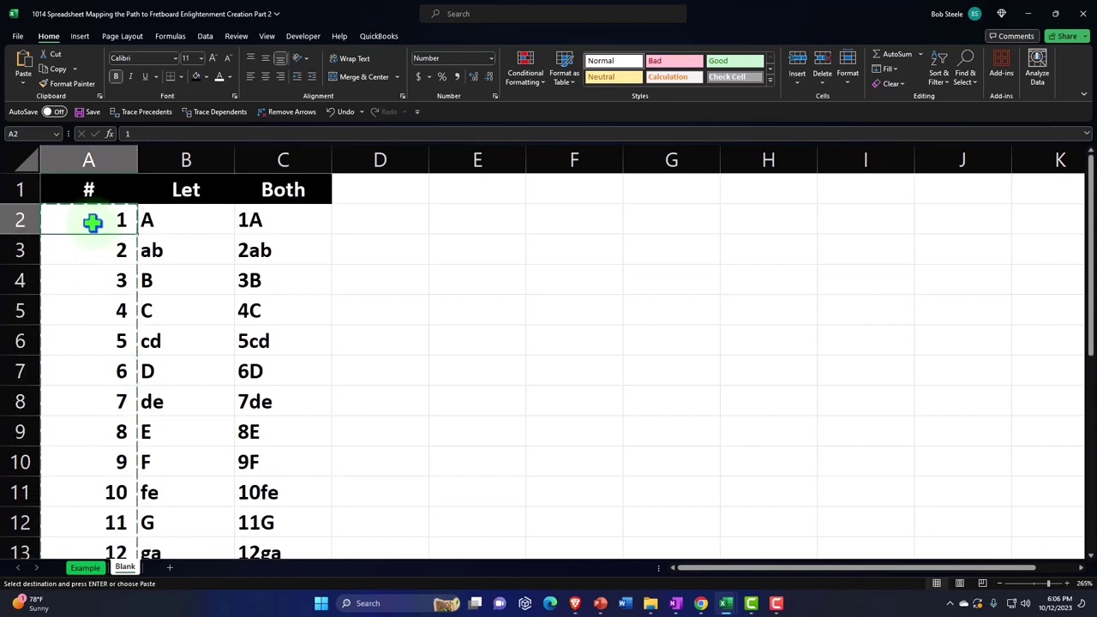
key(Right)
key(Right)
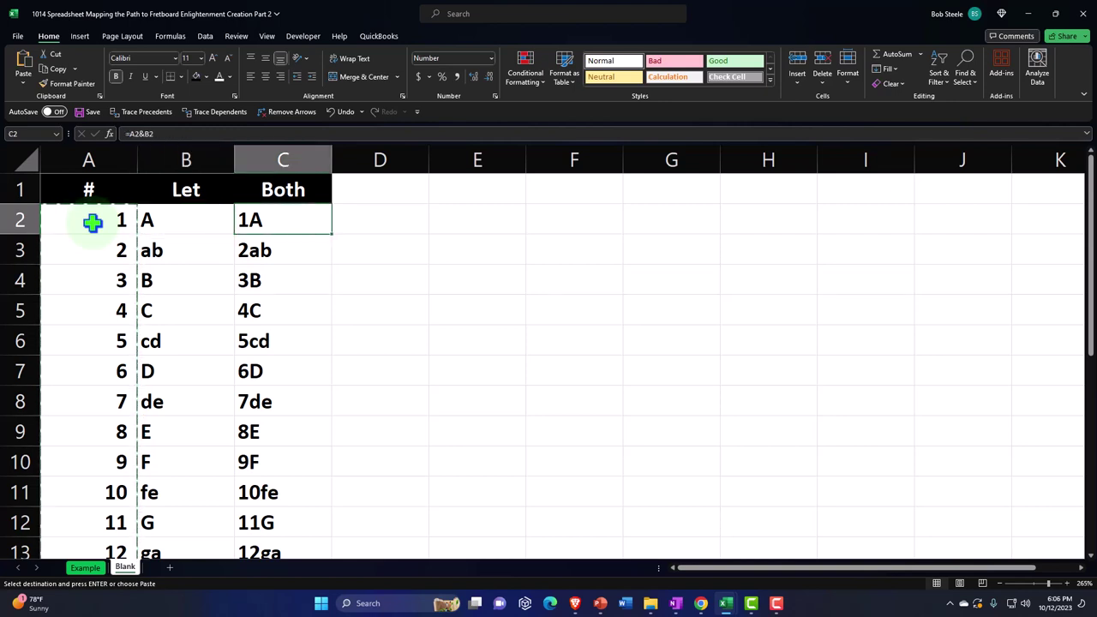
Step: Convert the notes range A1:C25 into a table that uses its first row as headers
click(165, 251)
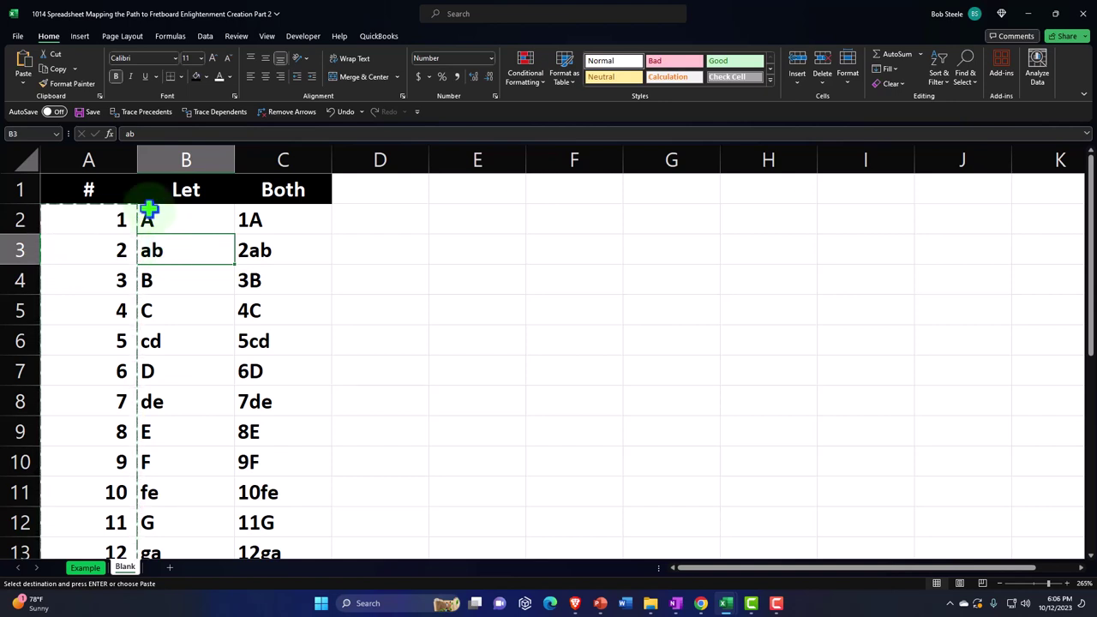
click(79, 36)
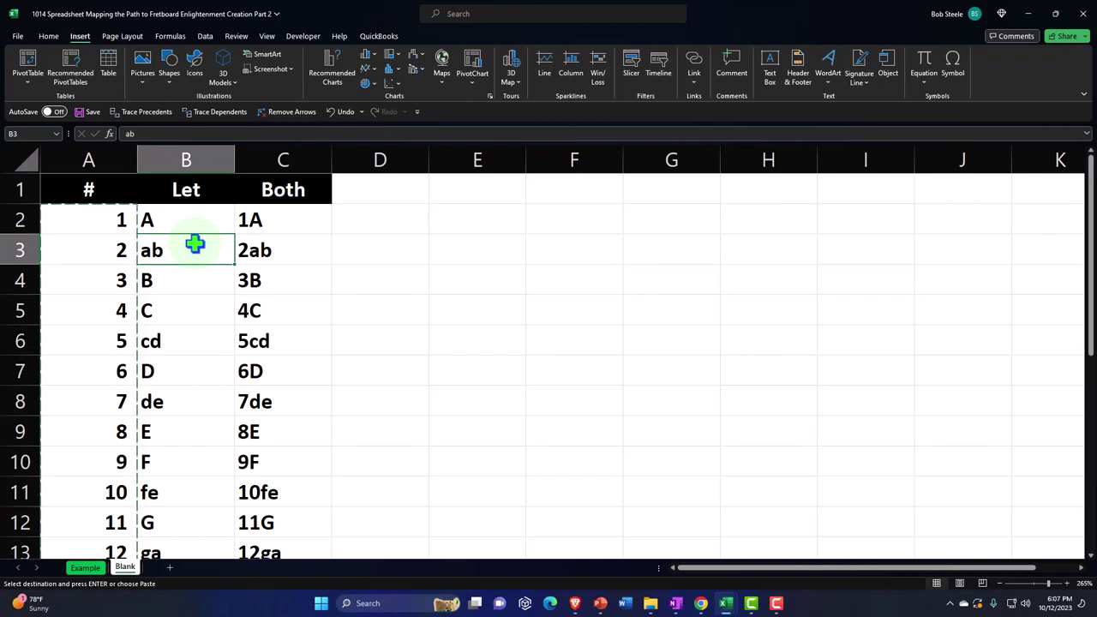
click(110, 62)
drag(727, 431, 437, 225)
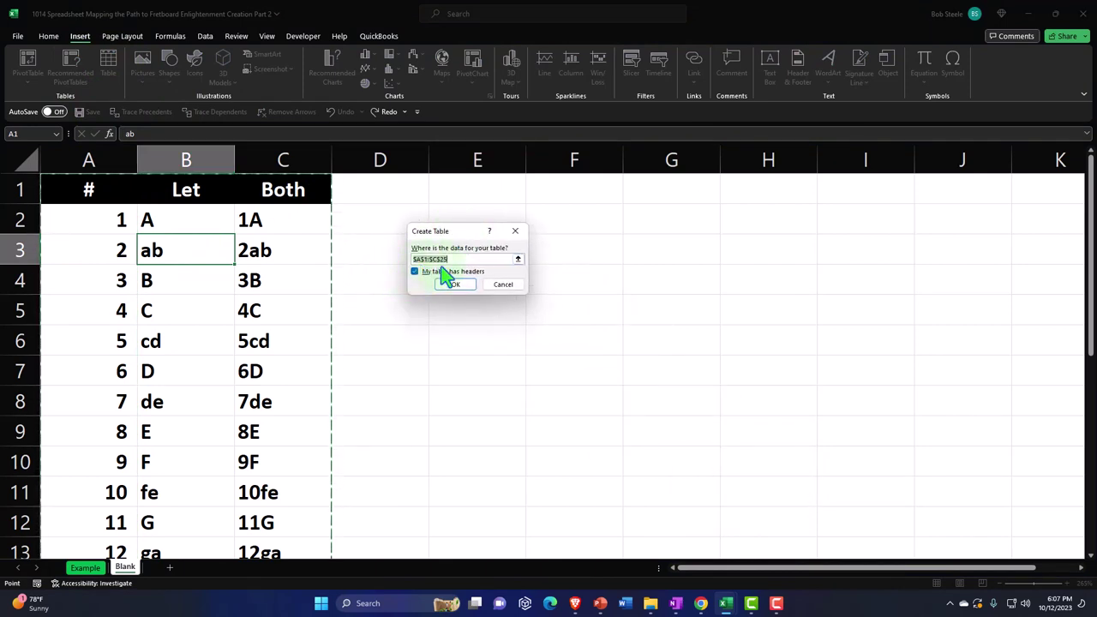
scroll(353, 388, down, 9)
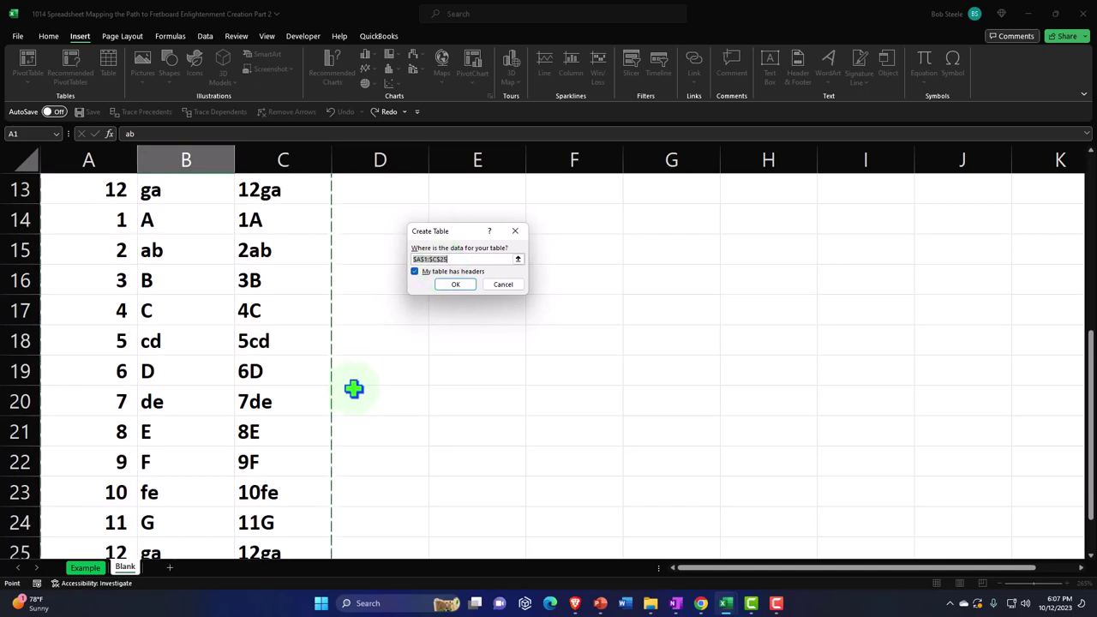
scroll(354, 388, up, 6)
scroll(354, 388, up, 3)
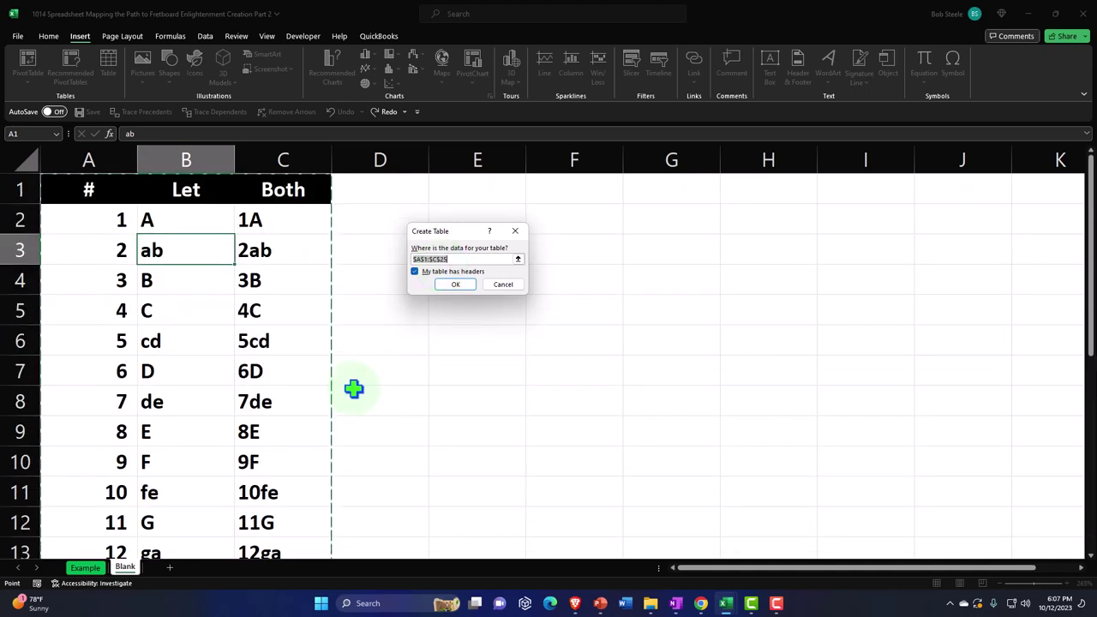
click(452, 286)
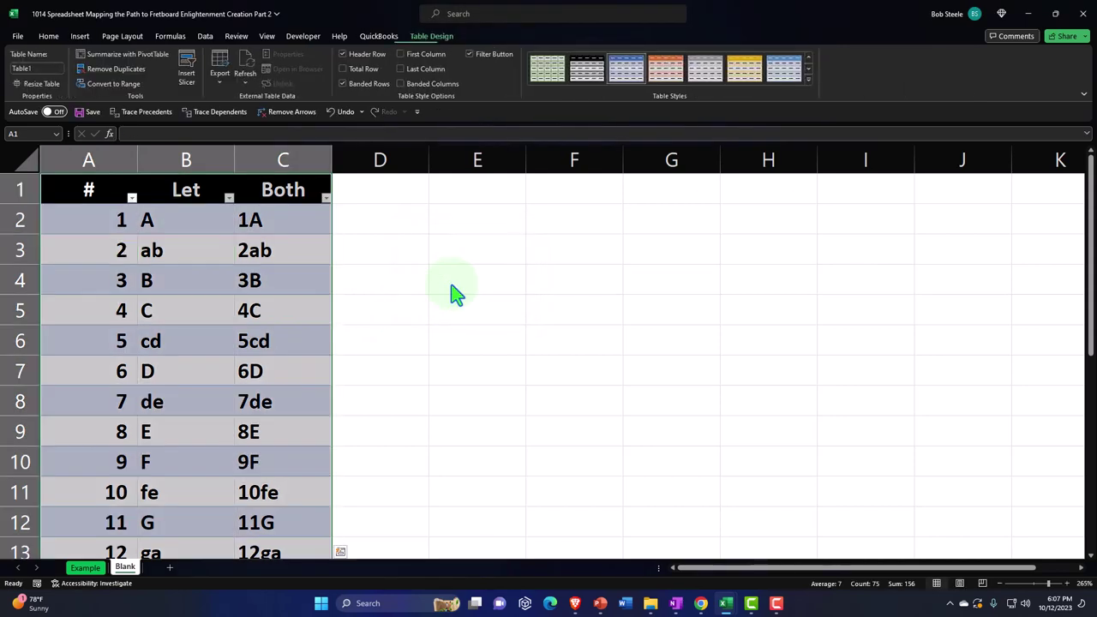
click(446, 334)
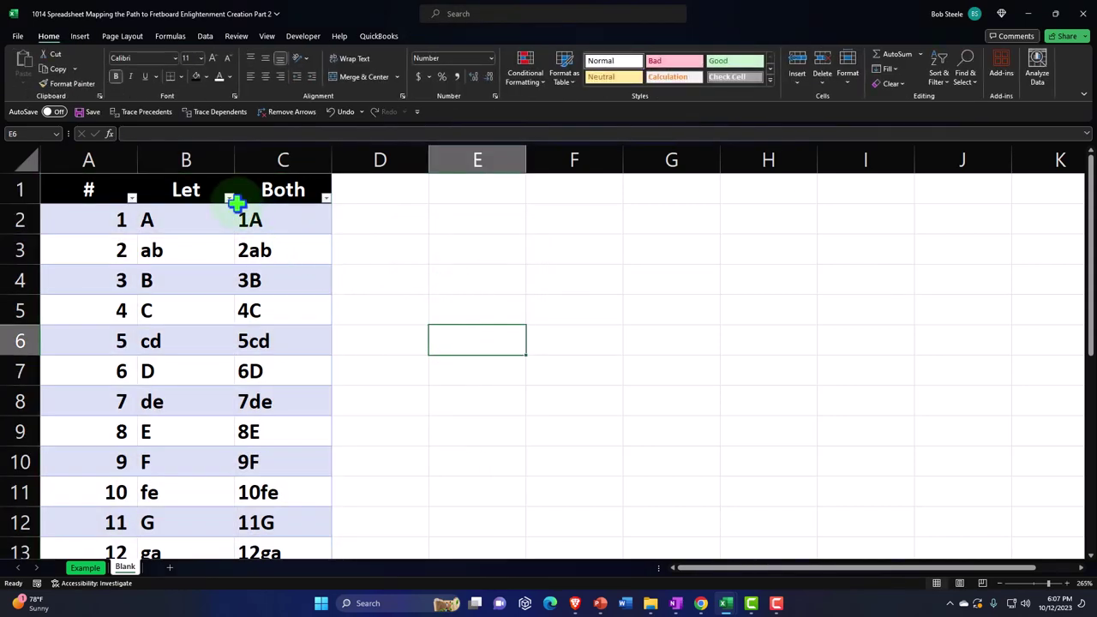
Step: Narrow columns A to C together so they fit closely around the notes table
drag(111, 158, 240, 148)
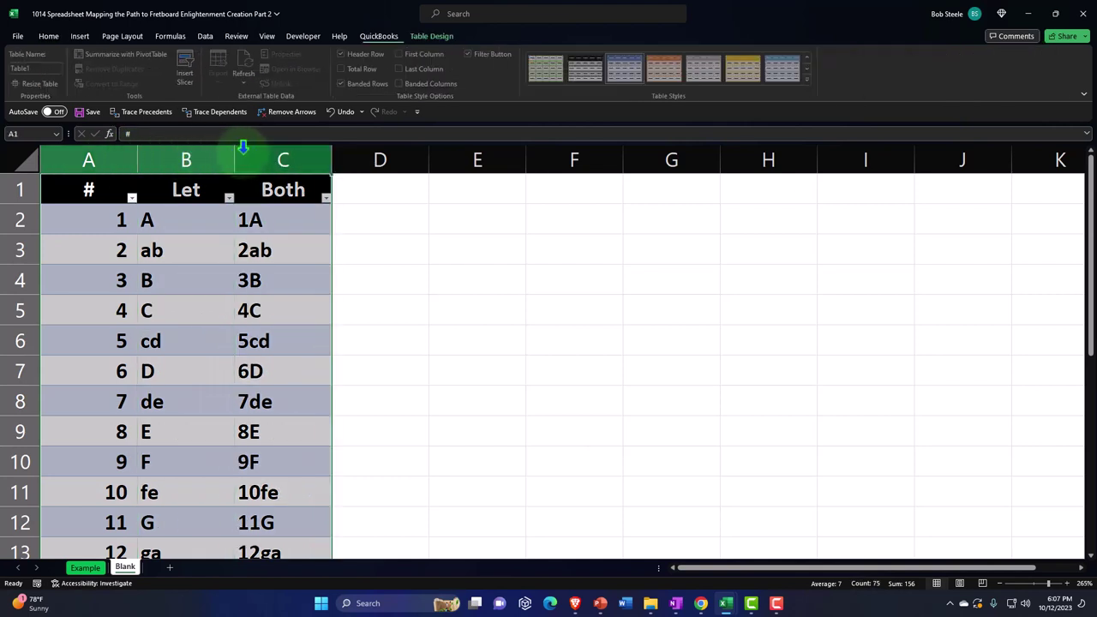
drag(124, 155, 235, 158)
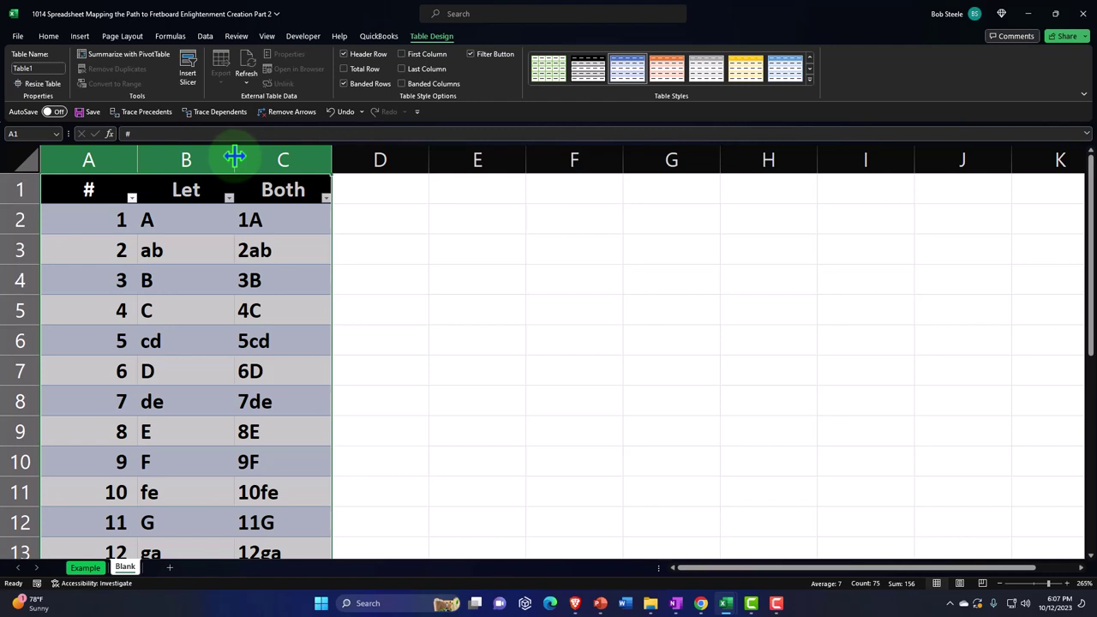
drag(232, 155, 153, 157)
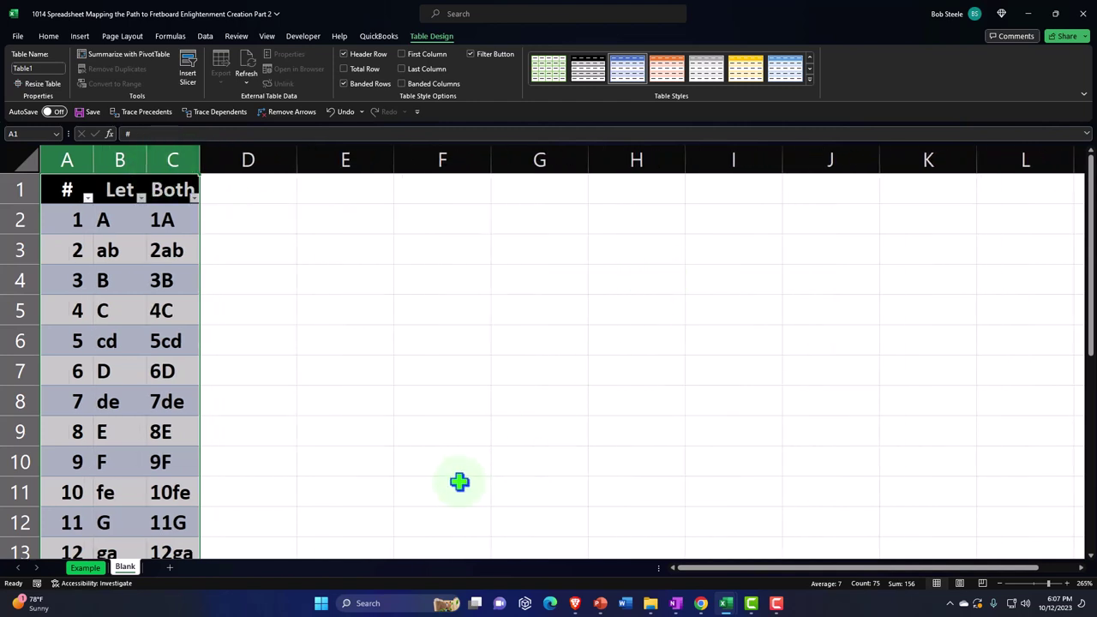
Step: Check on the Example sheet which columns the notes table occupies beyond the fret numbers
click(89, 571)
click(633, 191)
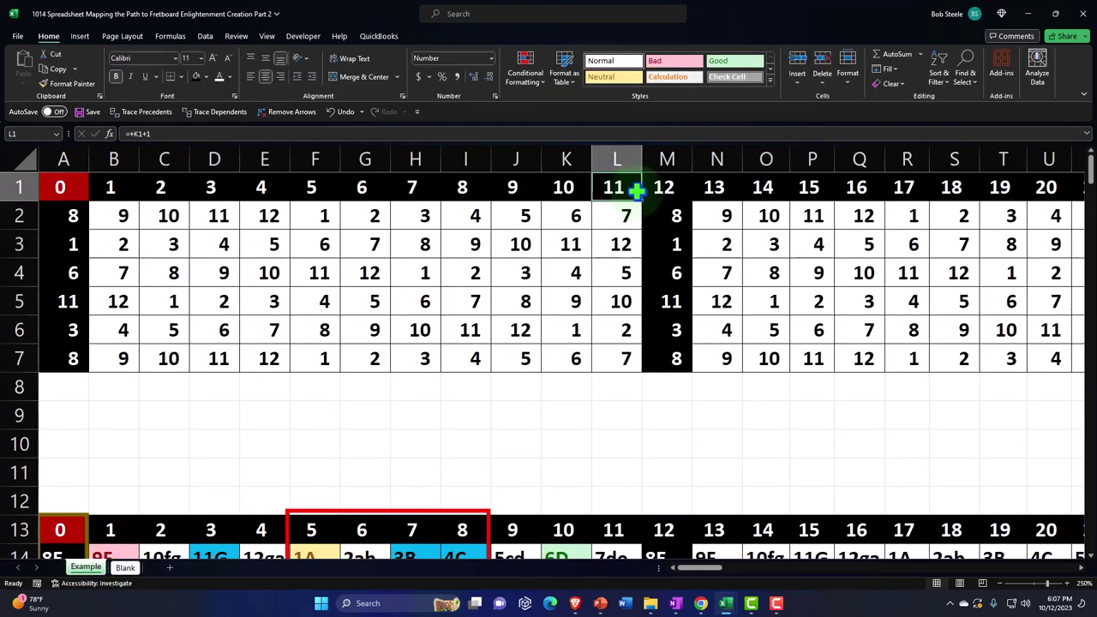
key(Right)
key(Right)
key(Right)
key(Right)
key(Right)
key(Right)
key(Right)
key(Right)
key(Right)
key(Right)
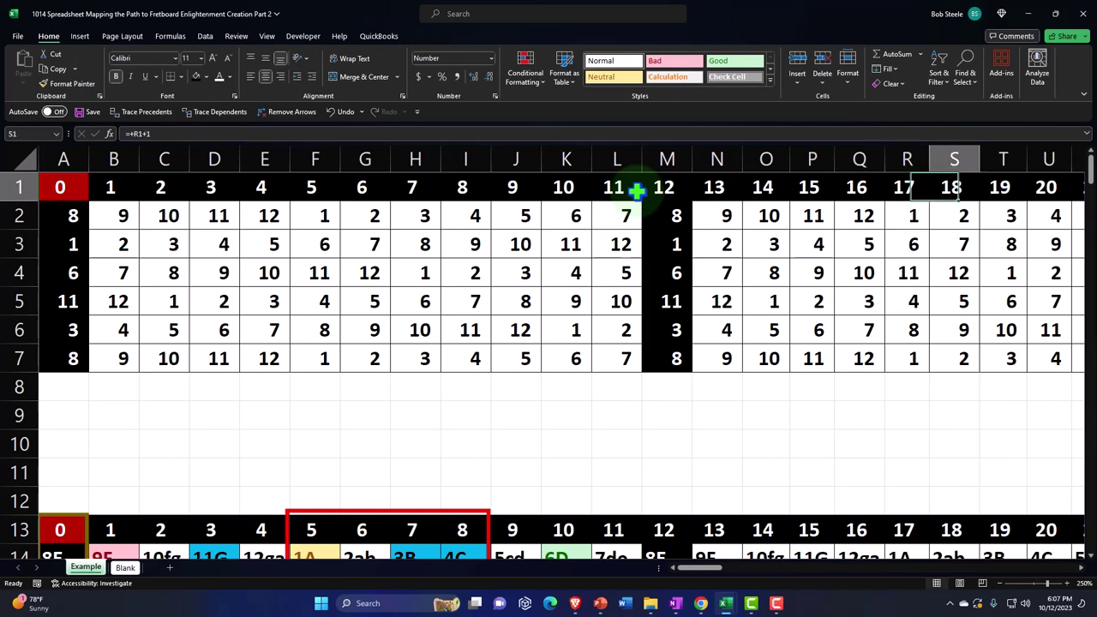
key(Right)
key(Right)
key(Right)
key(Right)
key(Right)
key(Right)
key(Right)
key(Right)
key(Right)
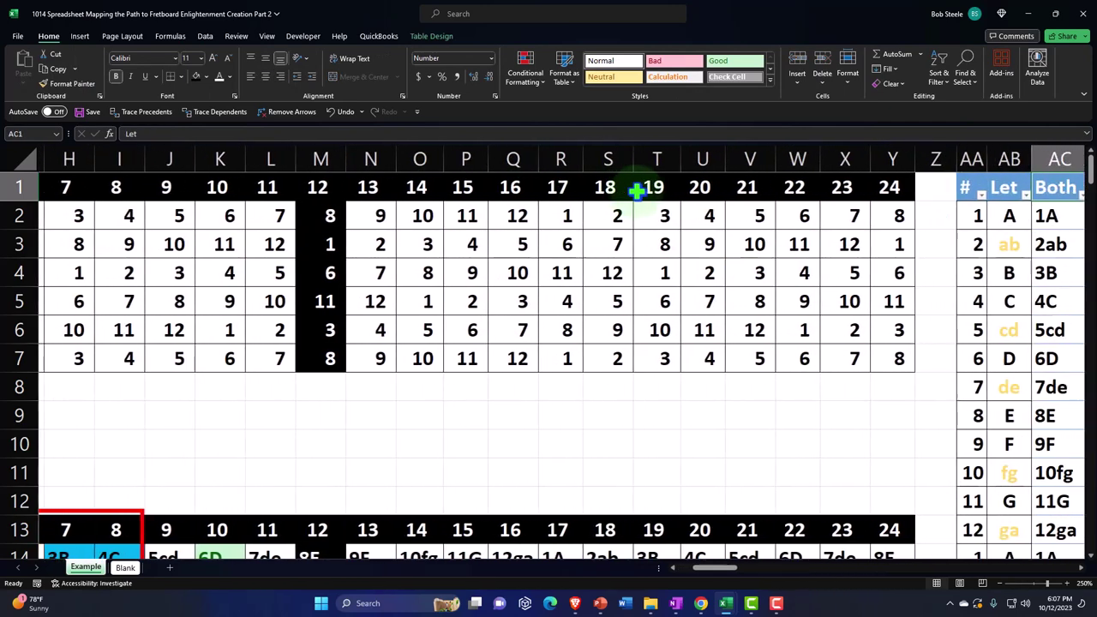
key(Right)
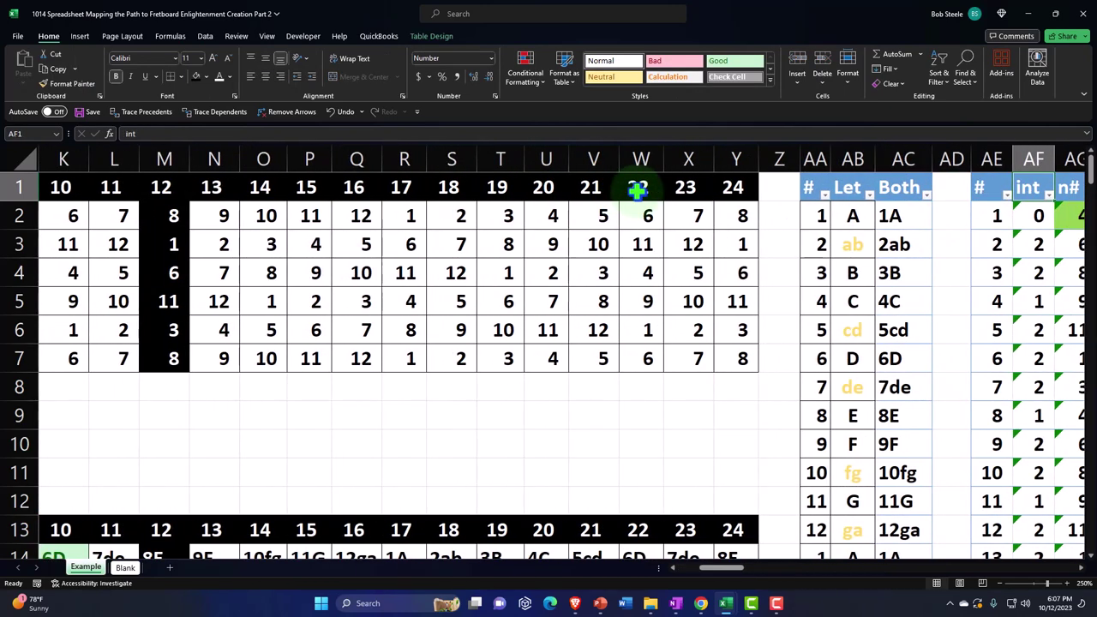
click(814, 159)
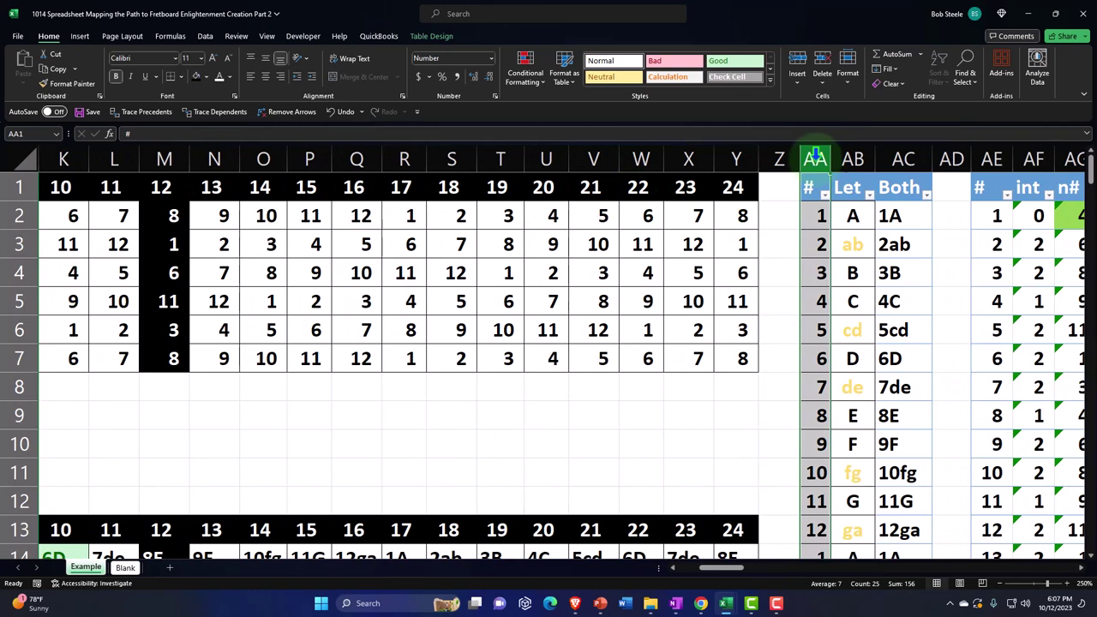
Step: Insert eight new columns before the notes table on the Blank sheet
click(125, 568)
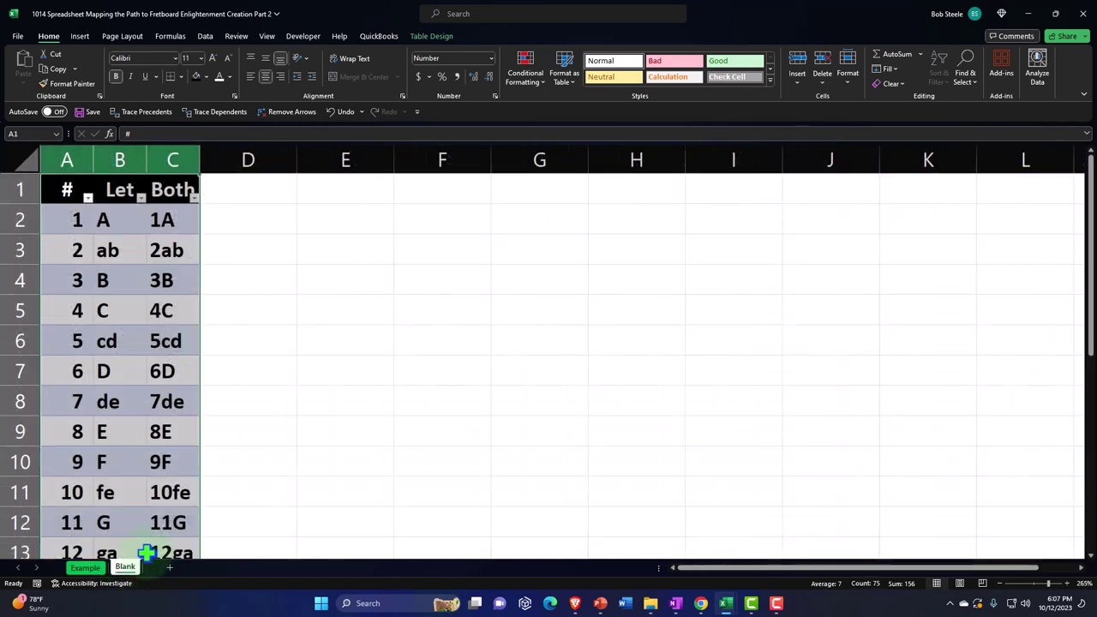
click(65, 156)
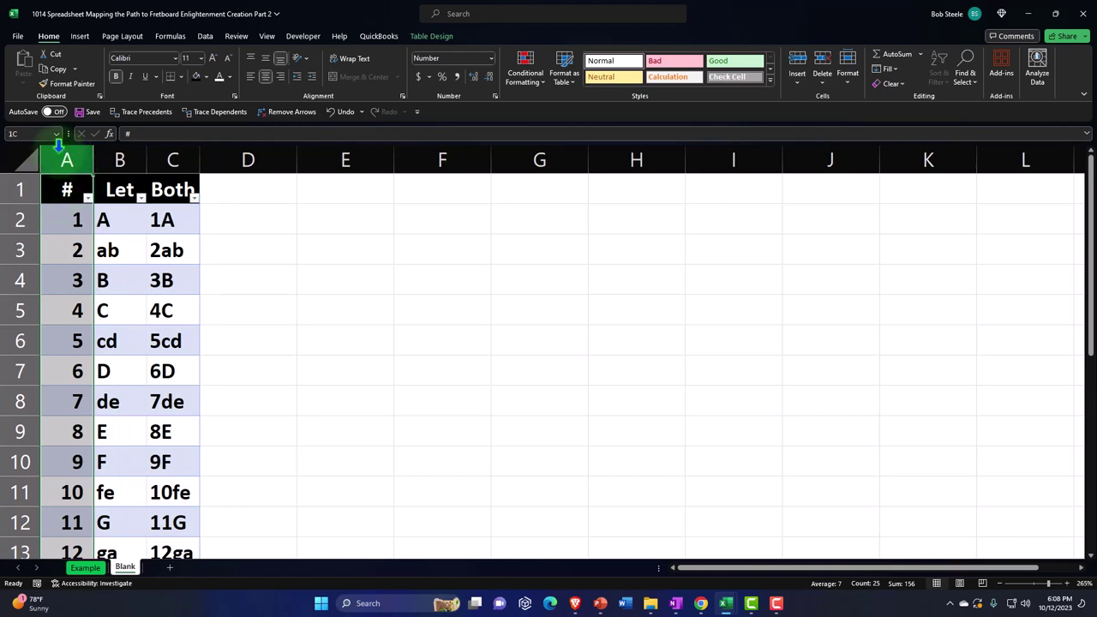
drag(67, 158, 649, 154)
right_click(426, 232)
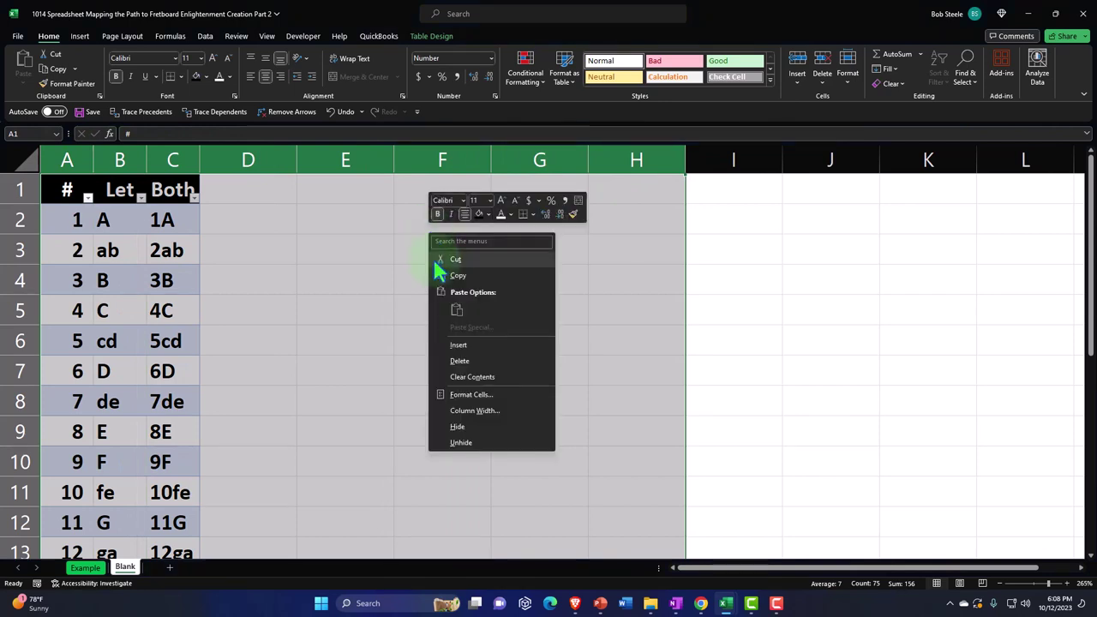
click(459, 347)
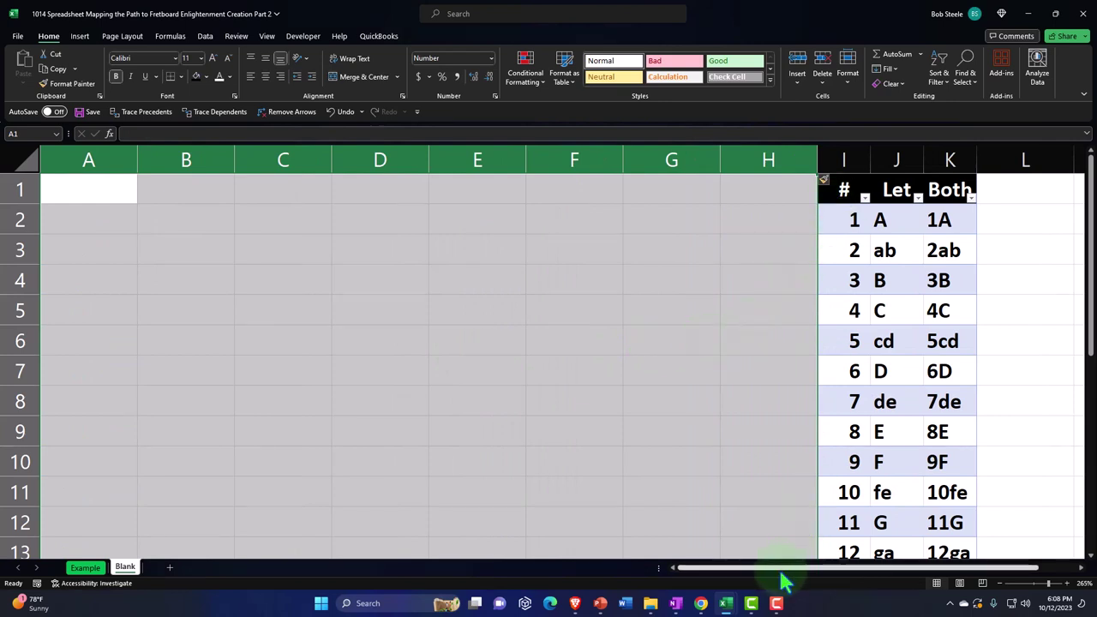
Step: Move the notes table columns I:K one column over to J:L
drag(787, 569, 838, 570)
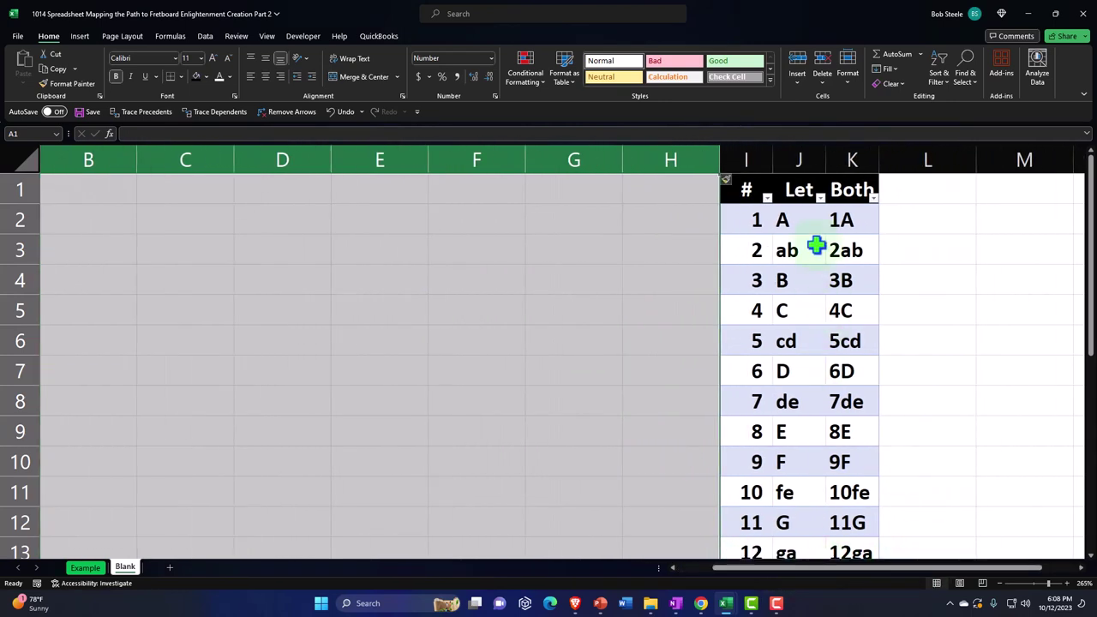
drag(749, 159, 852, 161)
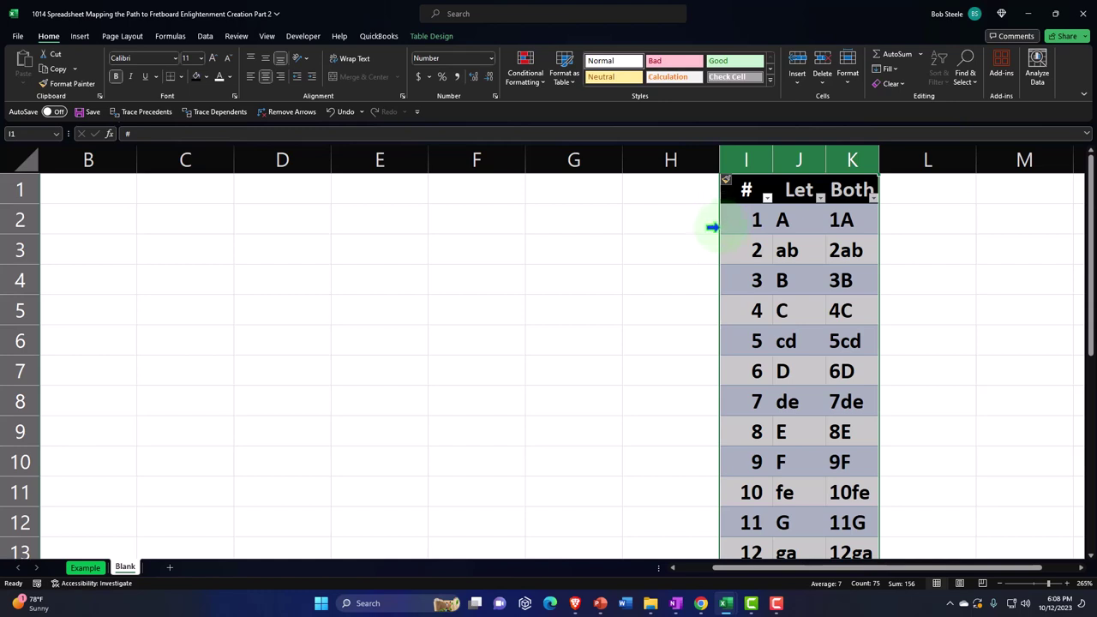
drag(720, 227, 788, 226)
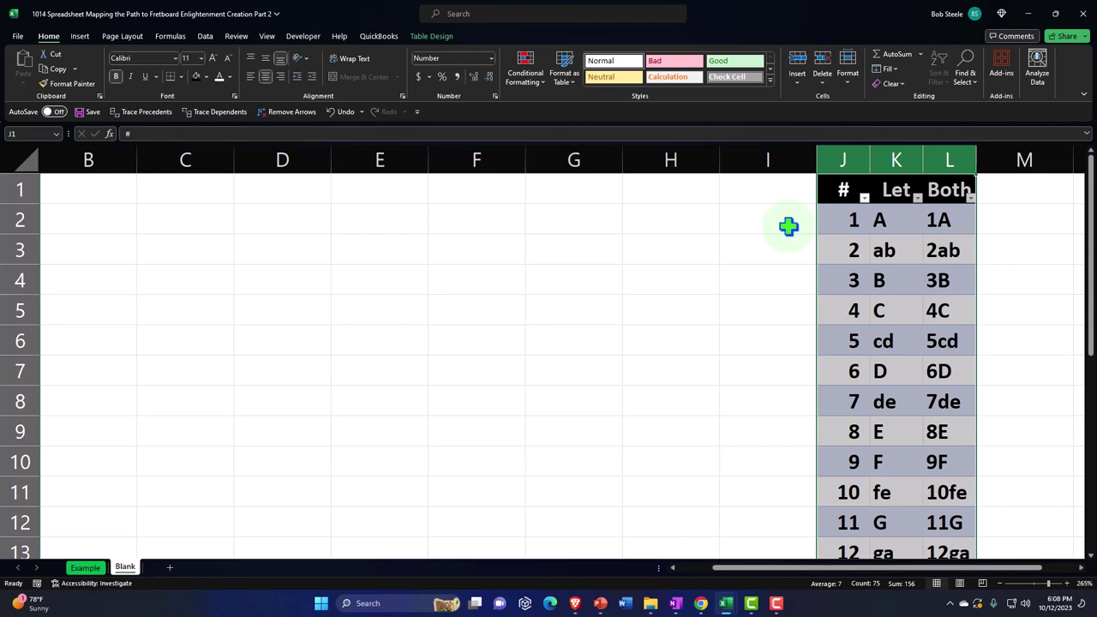
Step: Cut the notes table columns J:L and paste them starting at AA1
right_click(850, 224)
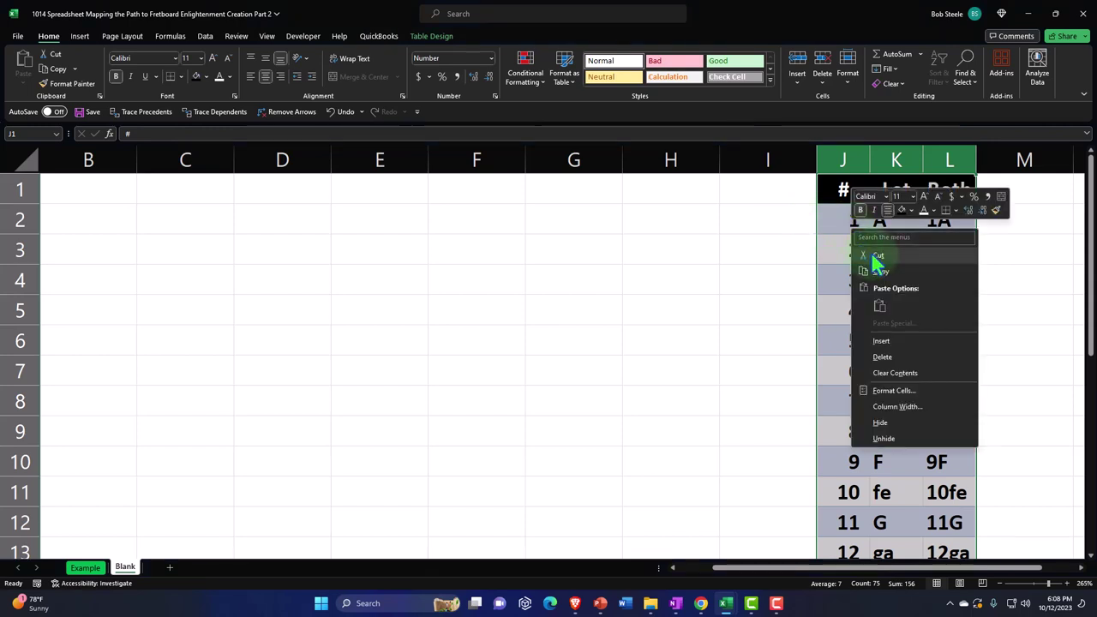
click(872, 254)
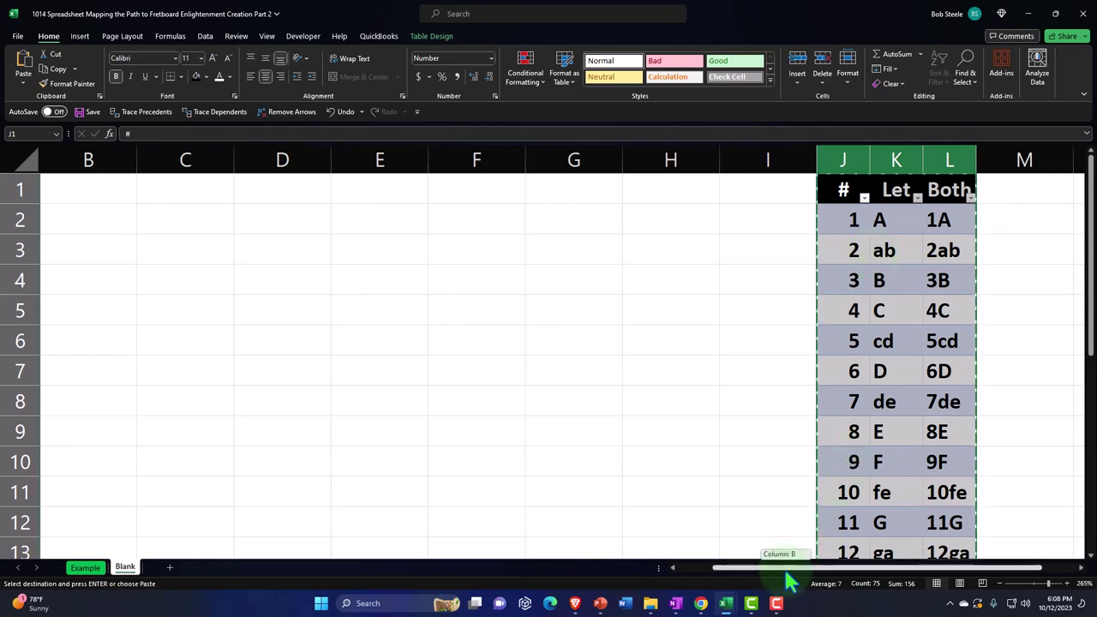
scroll(789, 580, right, 2)
click(922, 215)
key(Right)
key(Right)
key(Right)
key(Right)
key(Right)
key(Right)
key(Right)
key(Right)
key(Right)
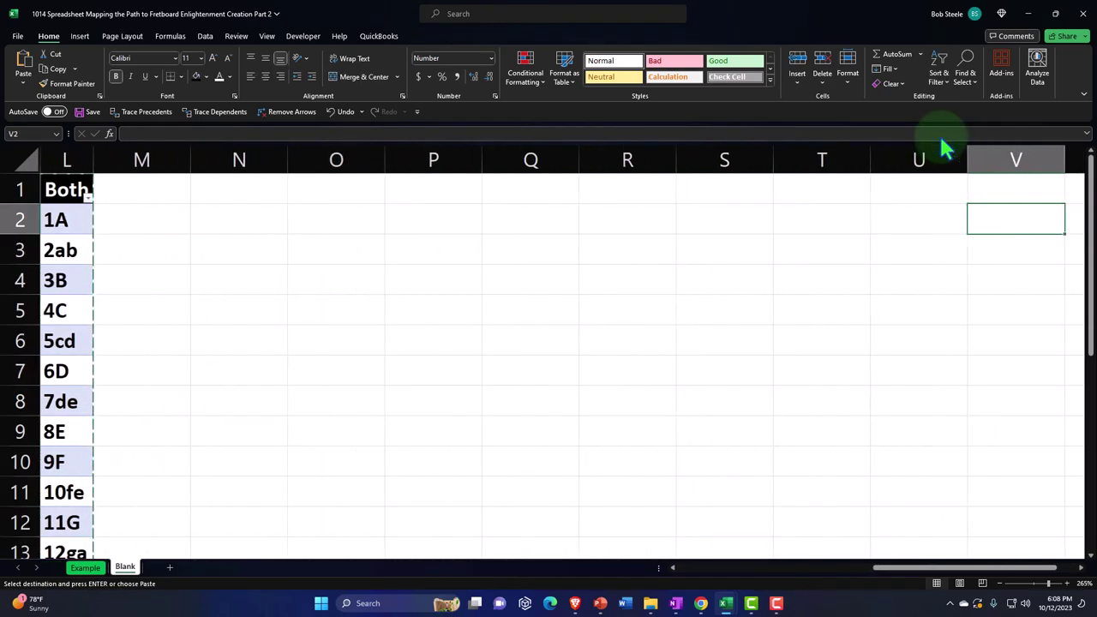
key(Right)
key(Right)
key(Right)
key(Right)
key(Right)
key(Right)
key(Up)
key(Left)
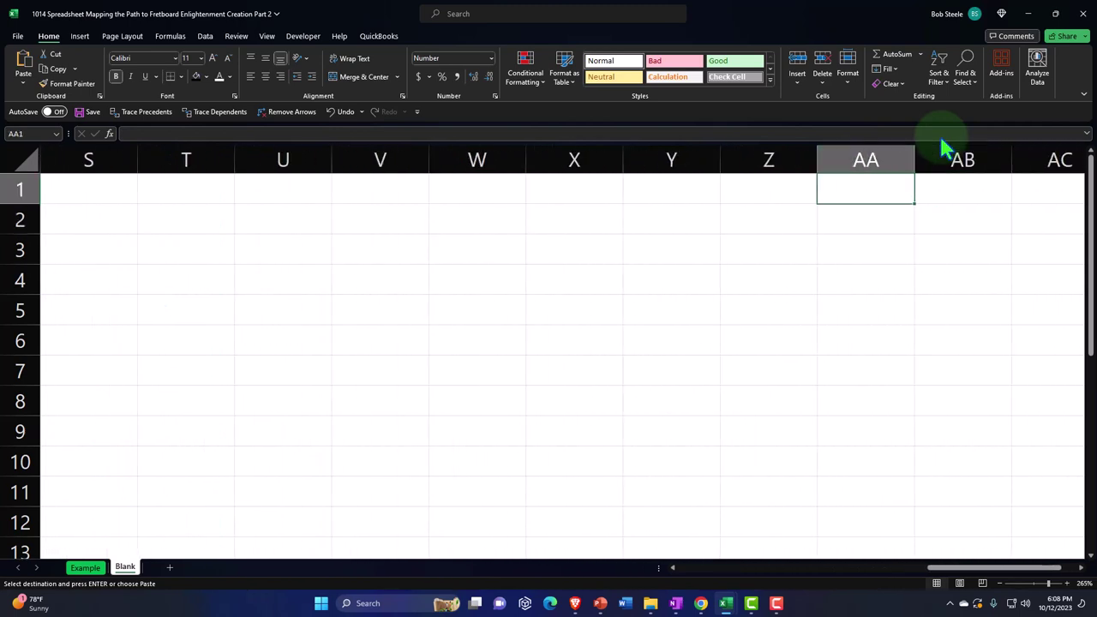
key(ctrl+v)
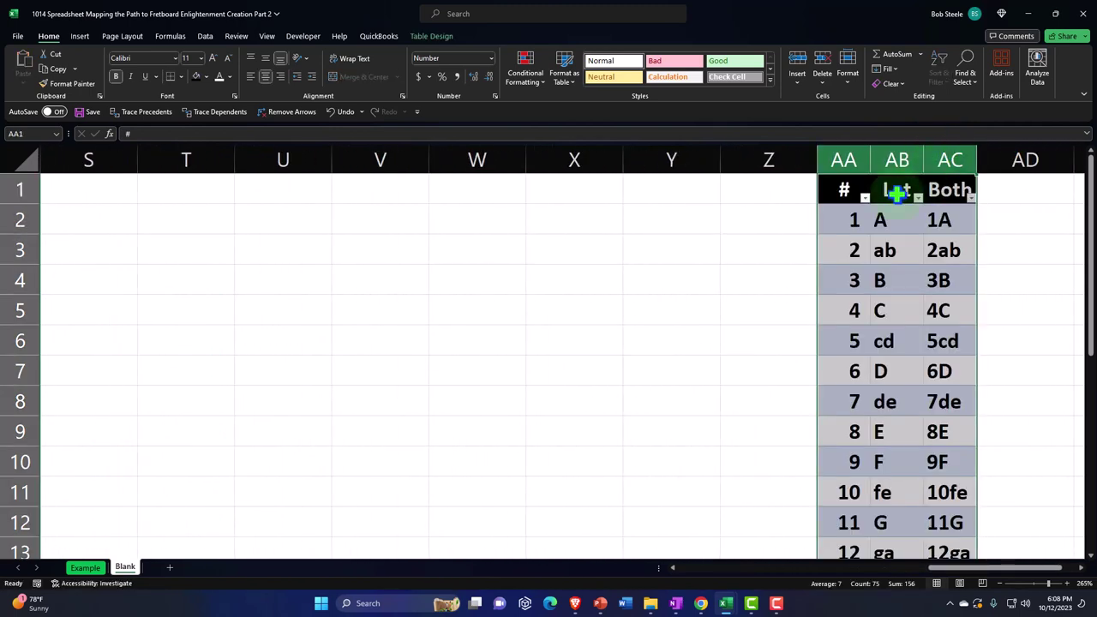
Step: Return to the start of the Blank sheet and select cell A1
click(799, 192)
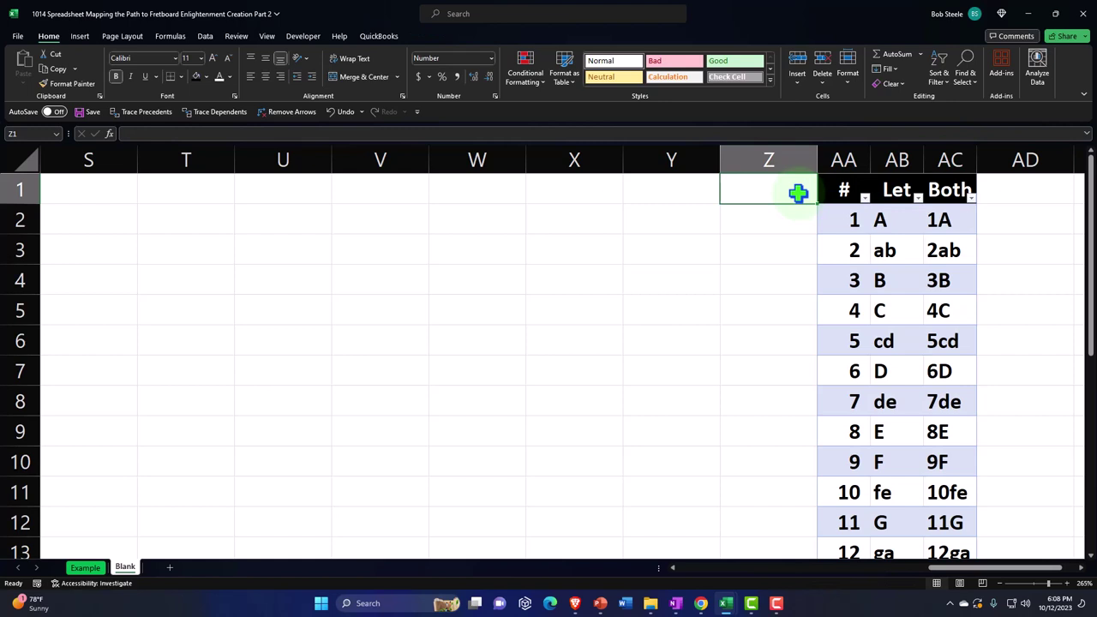
key(Left)
key(Left)
key(Left)
key(Left)
key(Left)
key(Left)
key(Left)
key(Left)
key(Left)
key(Left)
key(Left)
key(Left)
key(Left)
key(Left)
key(Left)
key(Left)
key(Left)
key(Left)
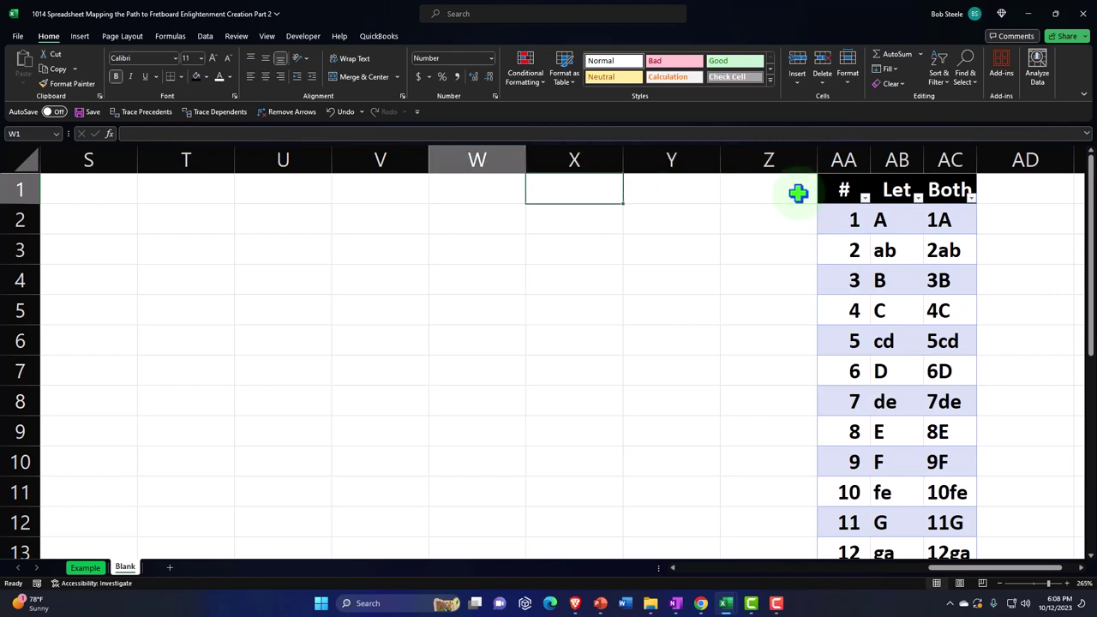
key(Left)
key(Left)
key(Left)
key(Left)
key(Left)
key(Left)
key(Left)
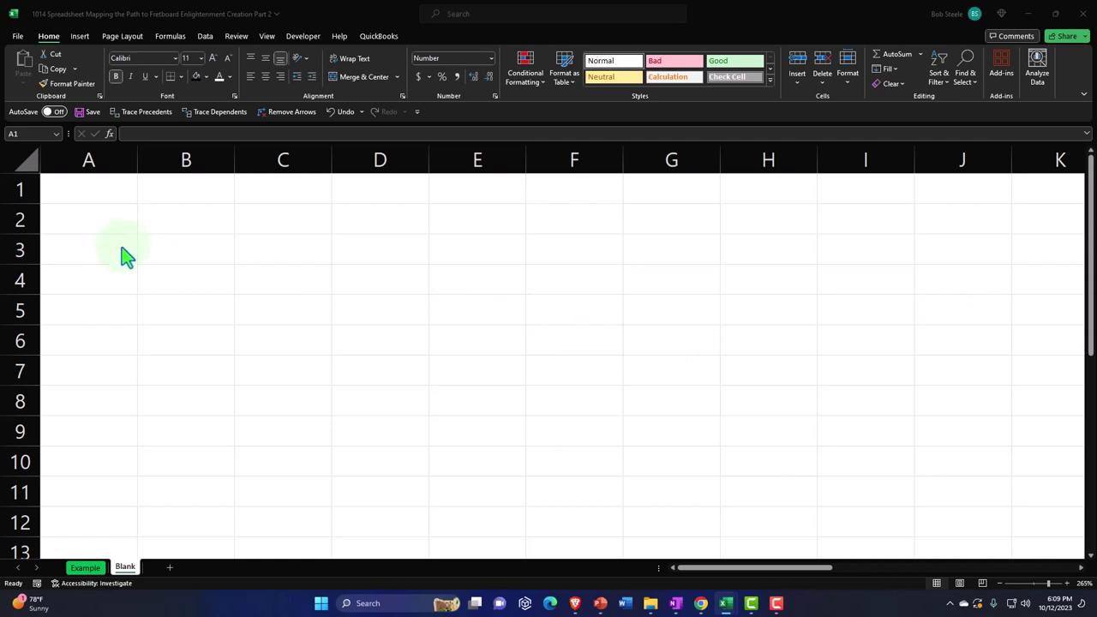
click(108, 194)
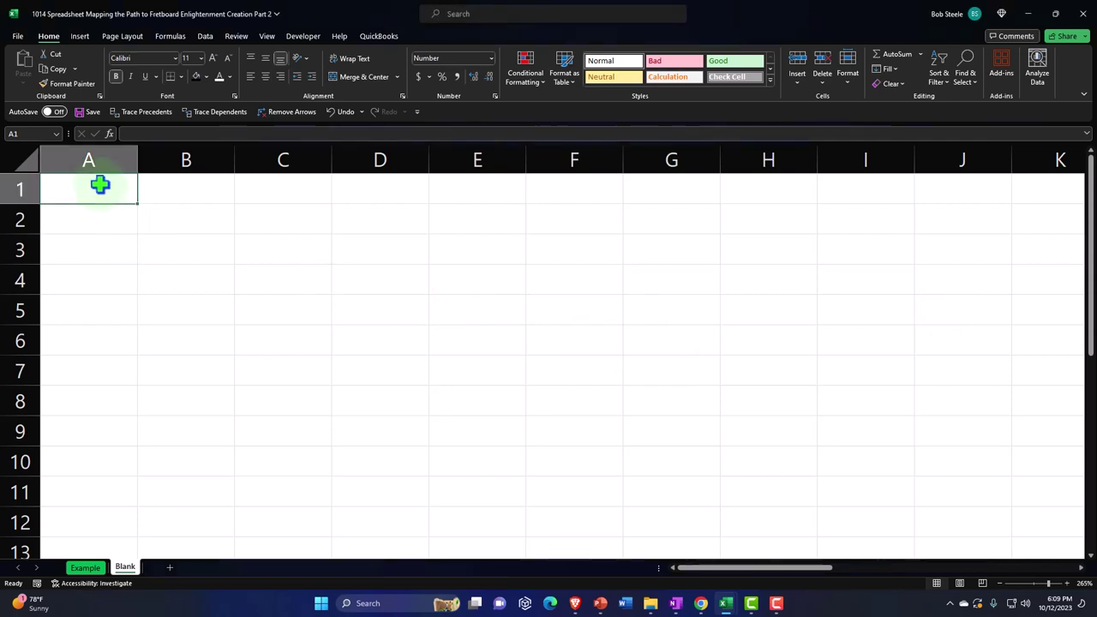
Step: Enter the fret numbers 0, 1, 2 and 3 in cells A1 through D1
text(0)
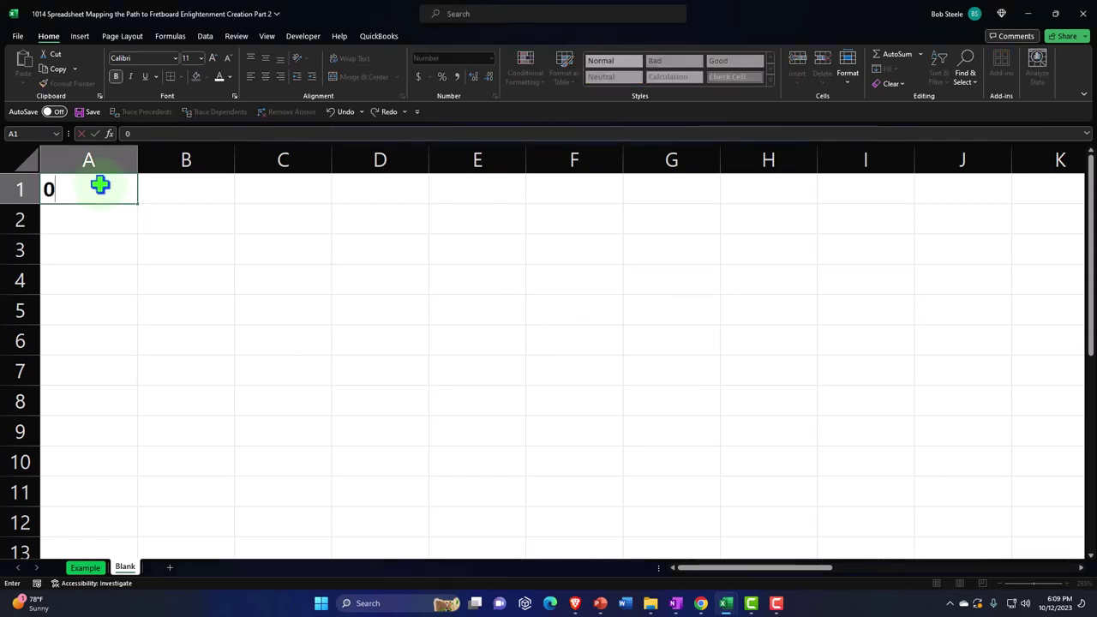
key(Tab)
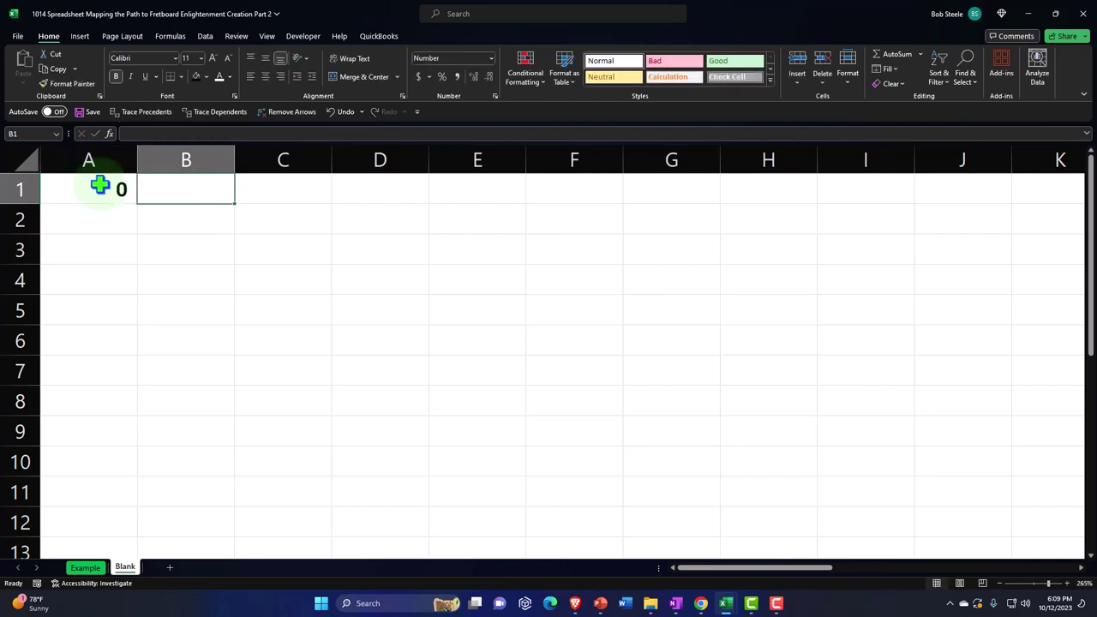
text(1)
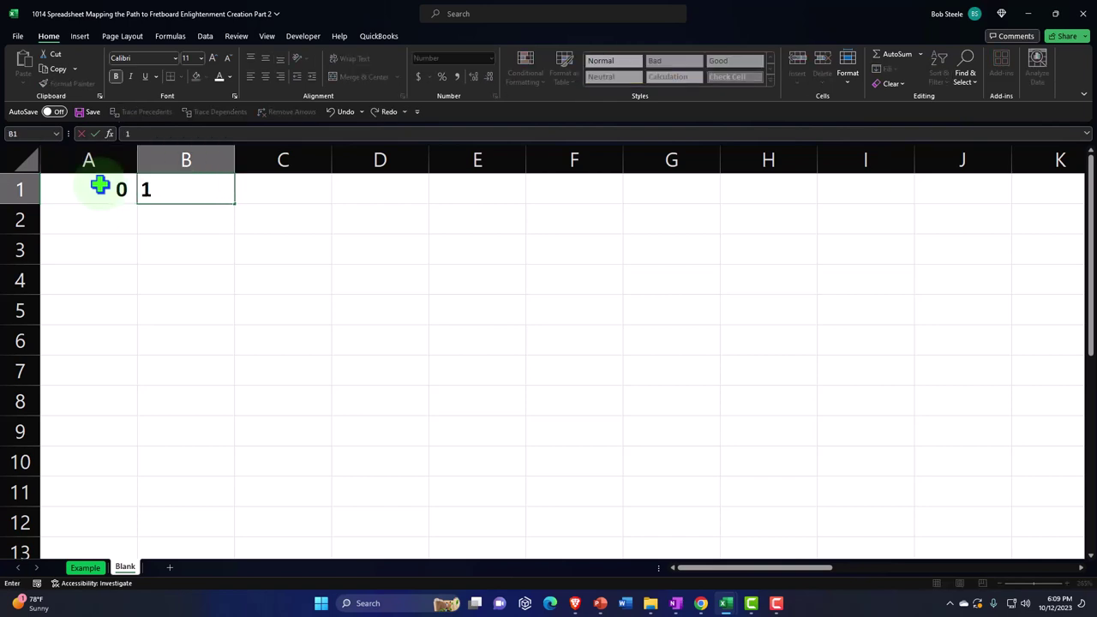
key(Tab)
text(2)
key(Tab)
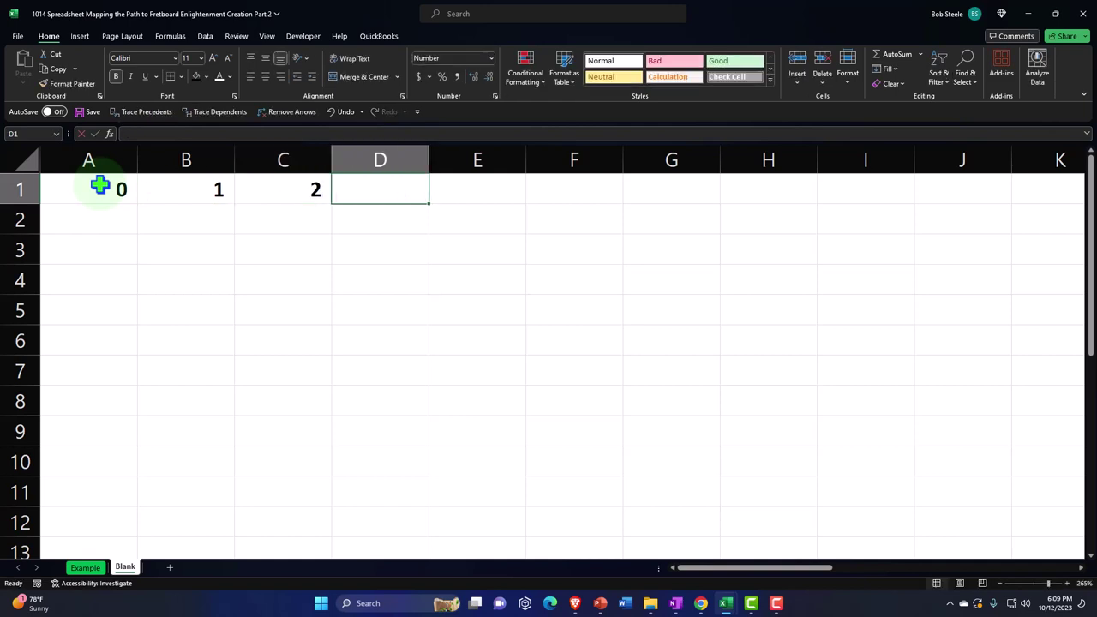
text(3)
key(Return)
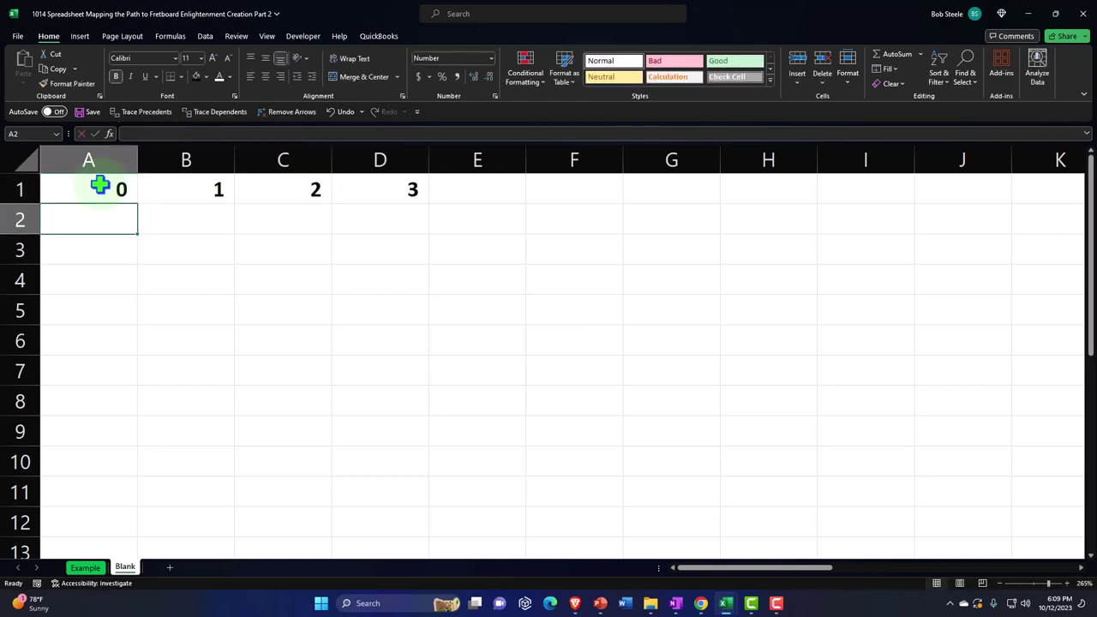
Step: Extend the fret number series from A1:D1 across row 1 to 12 in cell M1
drag(100, 185, 366, 185)
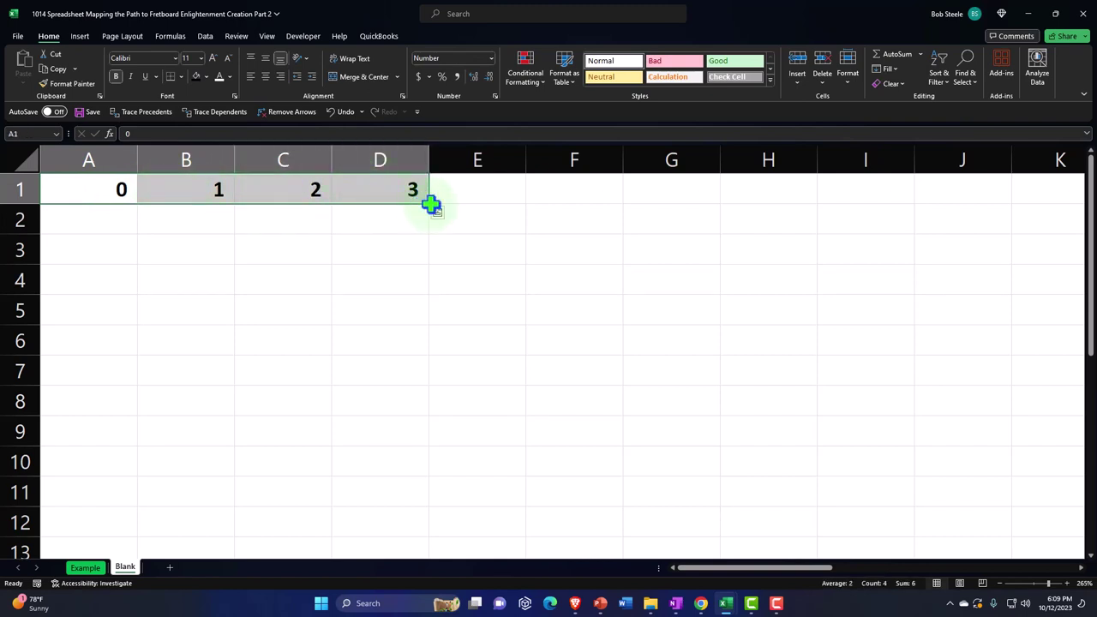
drag(429, 205, 1062, 203)
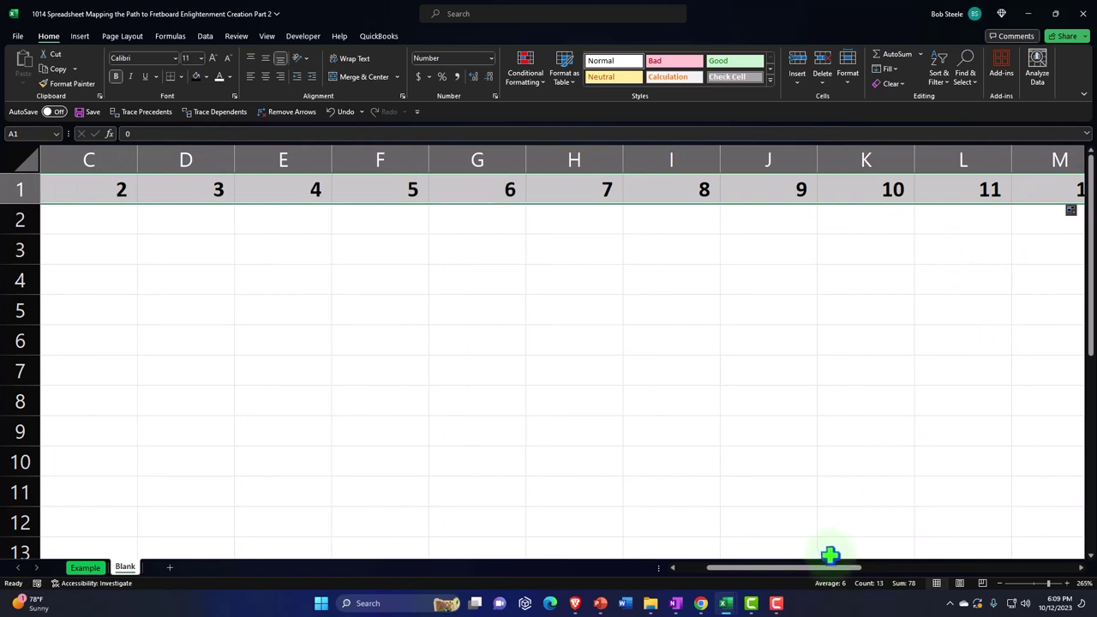
drag(824, 567, 852, 573)
click(868, 335)
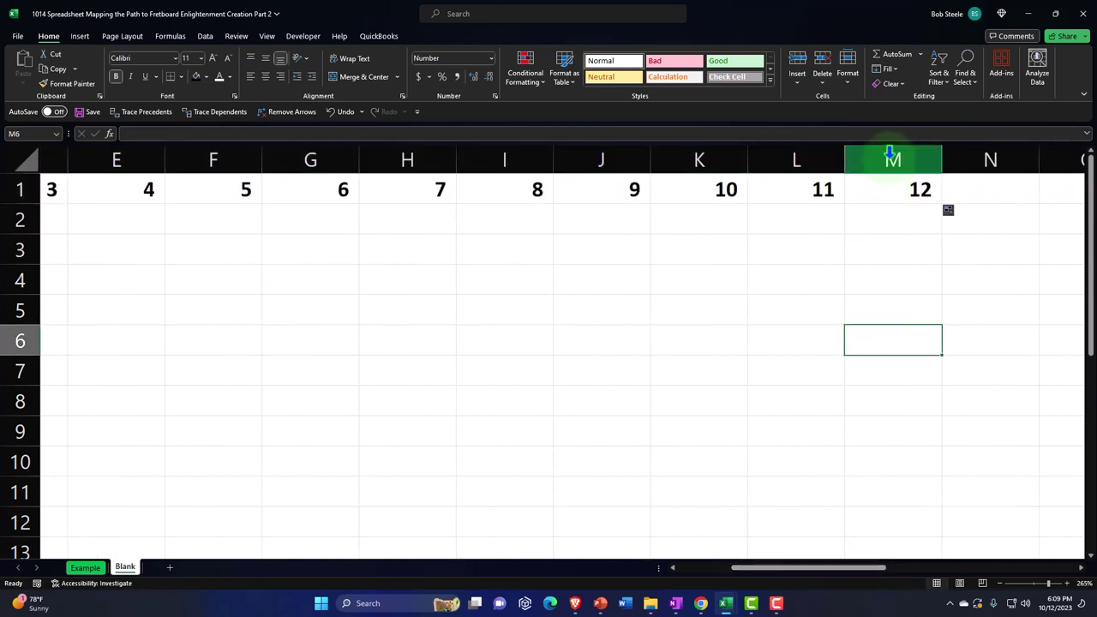
Step: Narrow columns A through M to one equal width that just fits the two-digit fret numbers
click(891, 158)
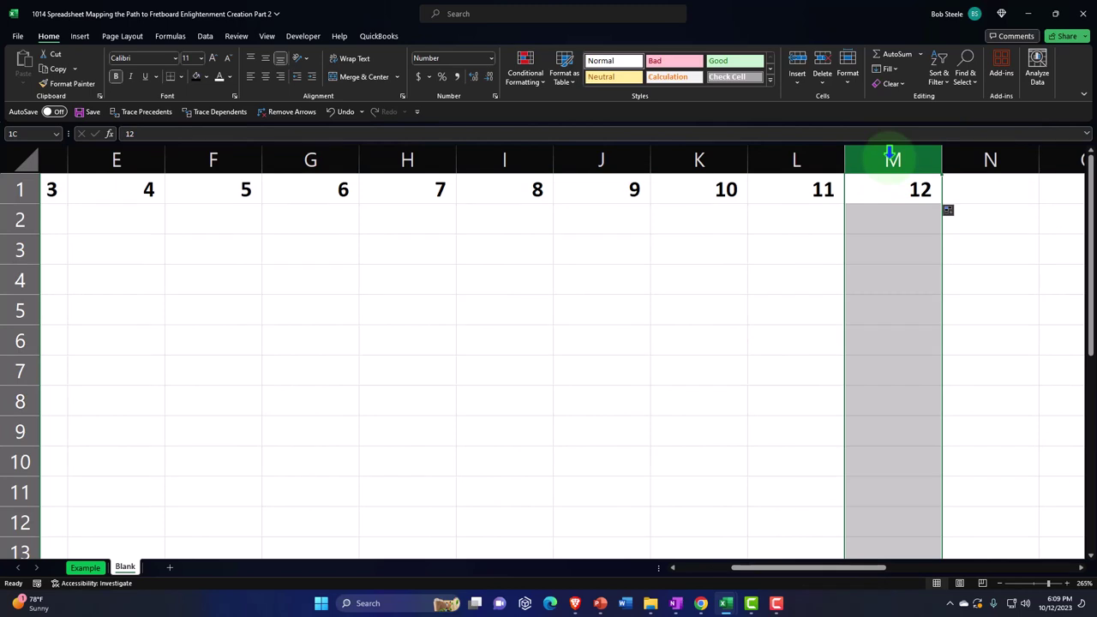
drag(891, 158, 82, 155)
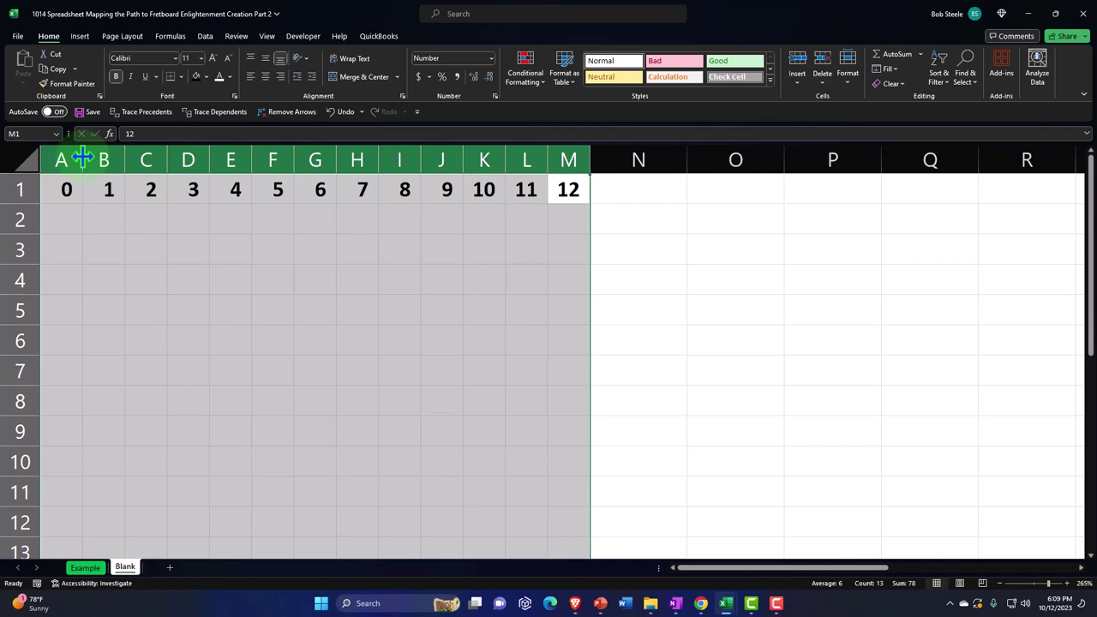
click(100, 220)
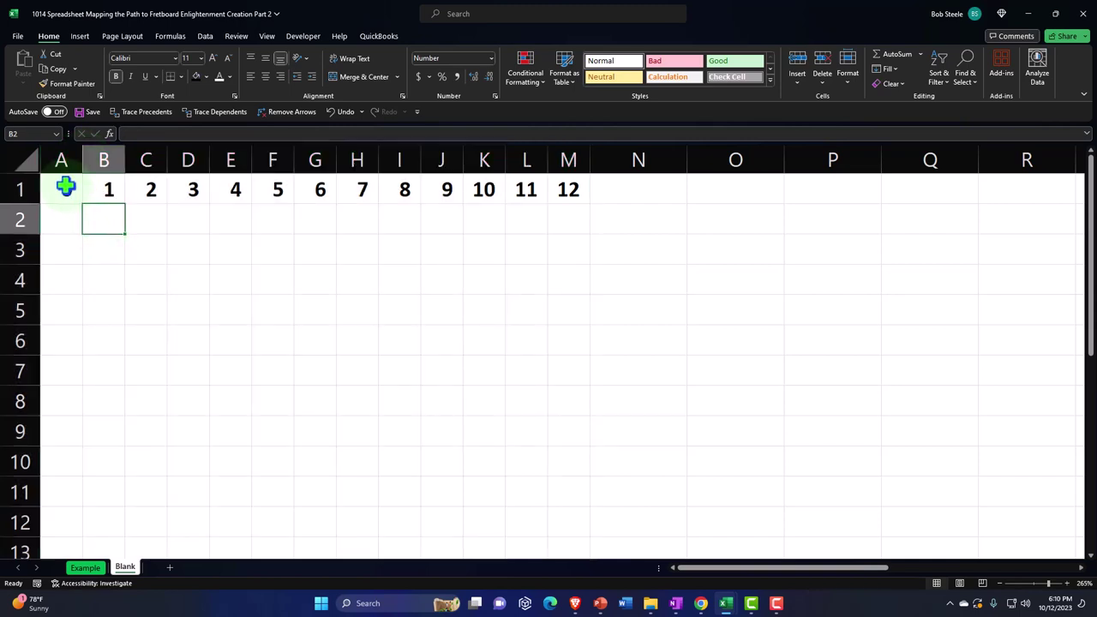
Step: Format the fret number header A1:M1 with a black fill and white font
drag(66, 187, 573, 182)
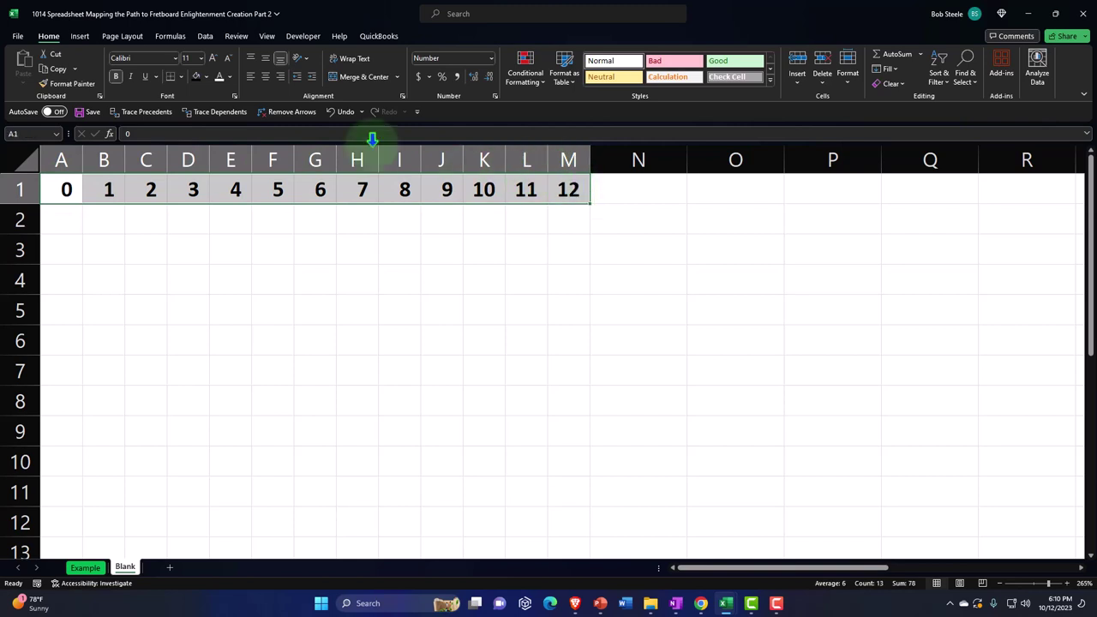
click(205, 77)
click(204, 106)
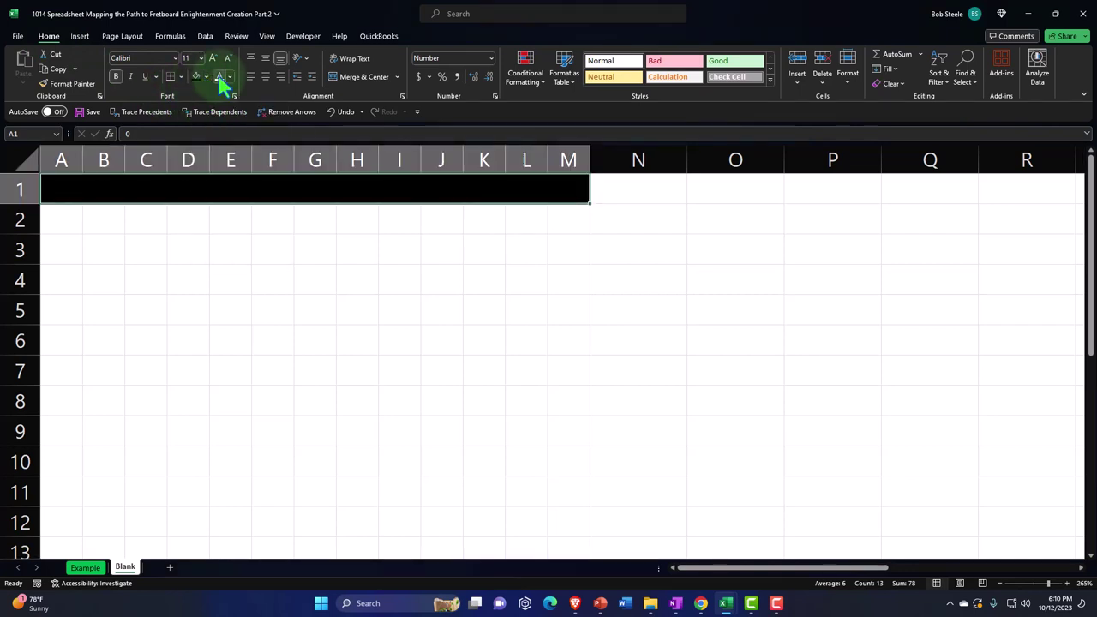
click(219, 77)
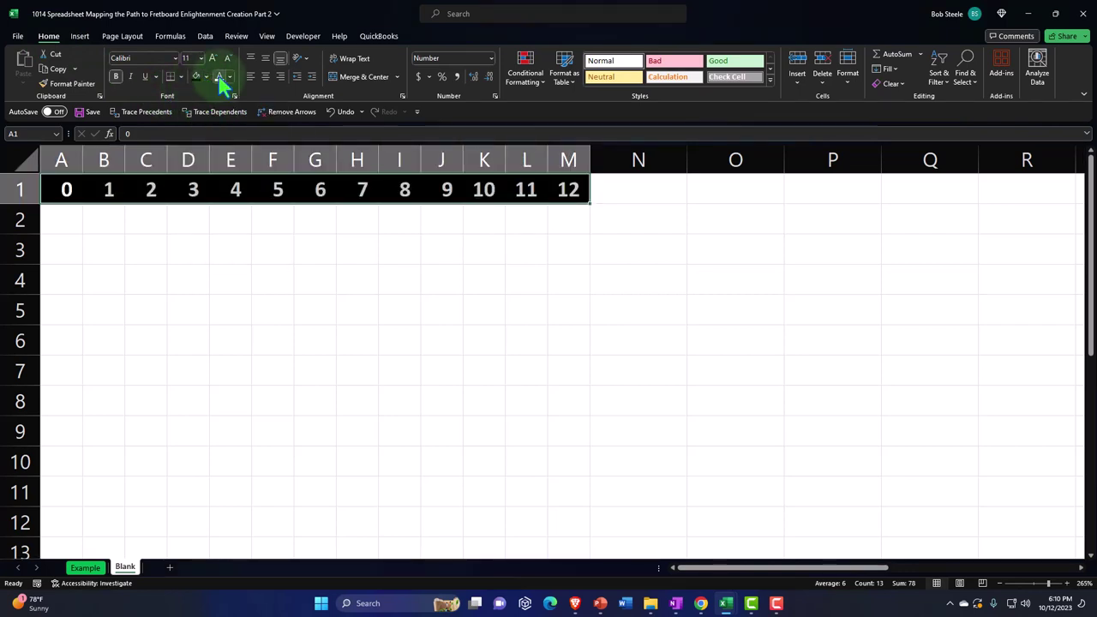
click(205, 245)
Step: Fill the open-string header cell A1 with red
click(62, 187)
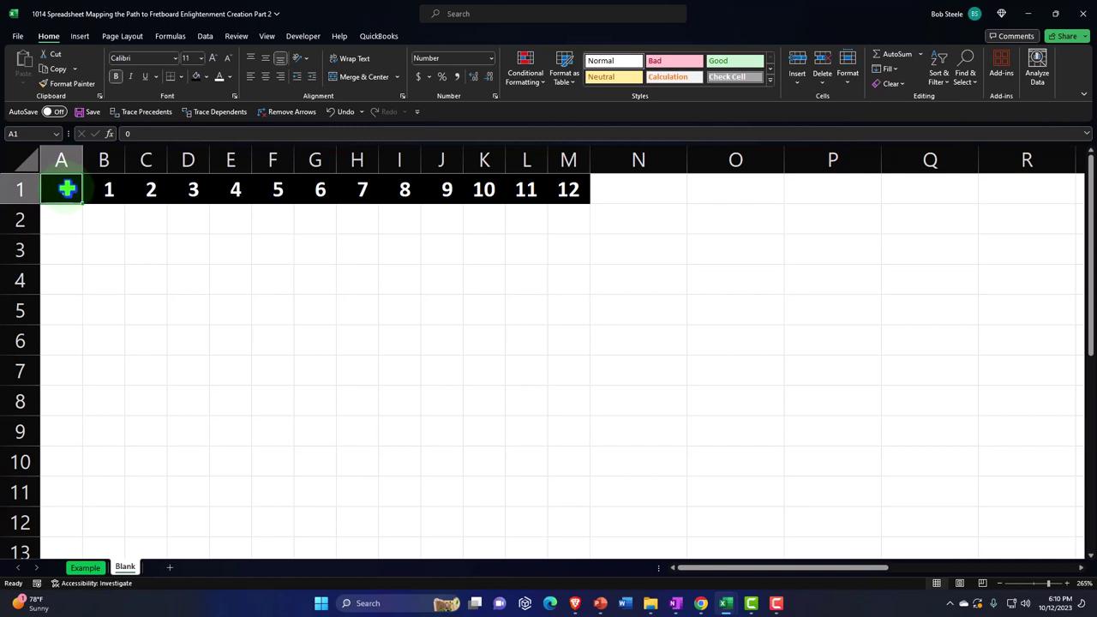
click(207, 76)
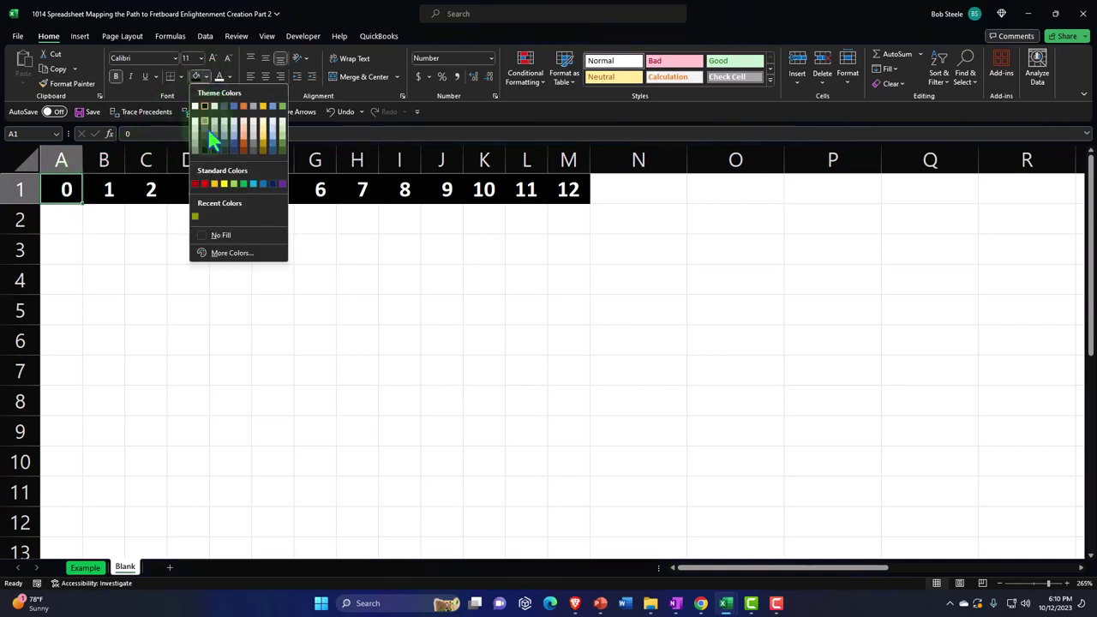
click(212, 183)
click(64, 221)
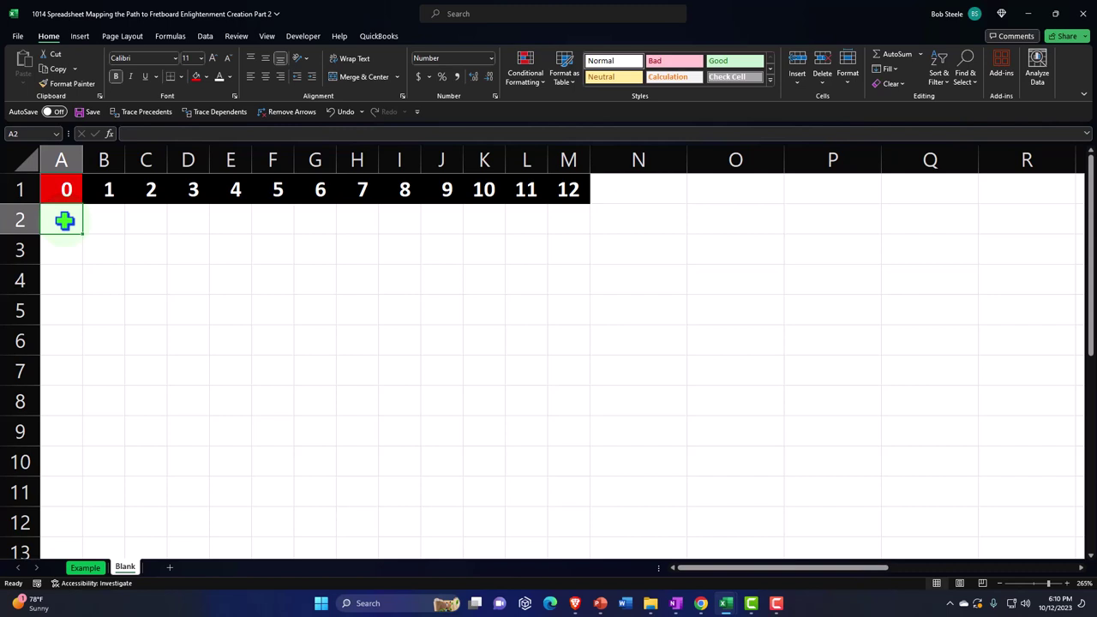
Step: Examine the notes table at AA1 to match the open-string note letters with their numbers in the # column
key(Right)
key(Right)
key(Right)
key(Right)
key(Right)
key(Right)
key(Right)
key(Right)
key(Right)
key(Right)
key(Right)
key(Right)
key(Right)
key(Right)
key(Right)
key(Right)
key(Right)
key(Right)
key(Right)
key(Right)
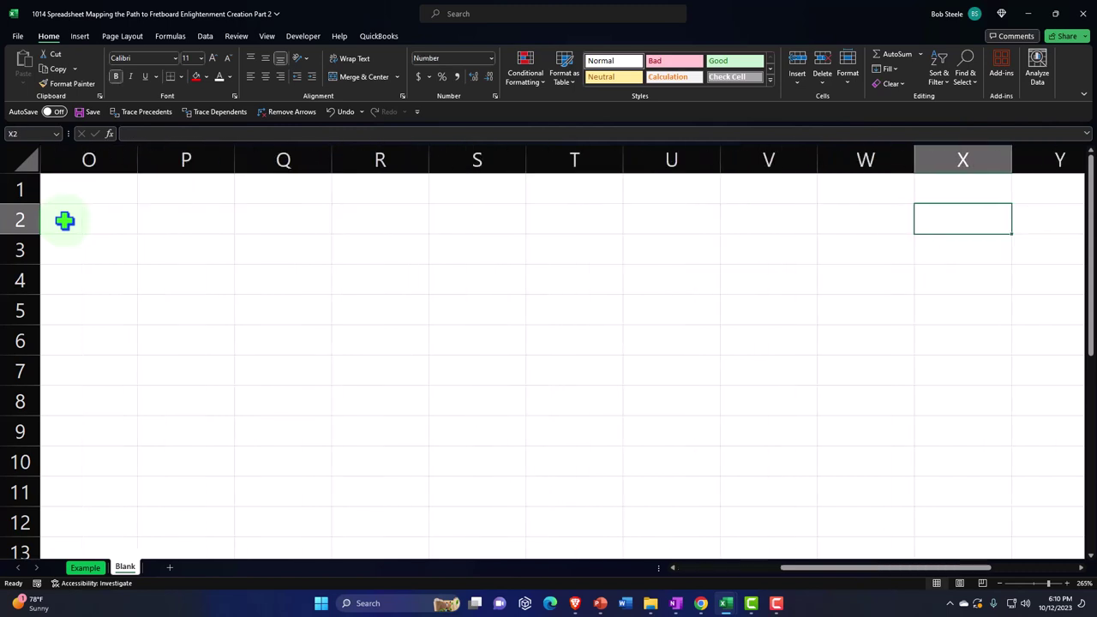
key(Right)
key(Right)
key(Left)
key(Left)
key(Left)
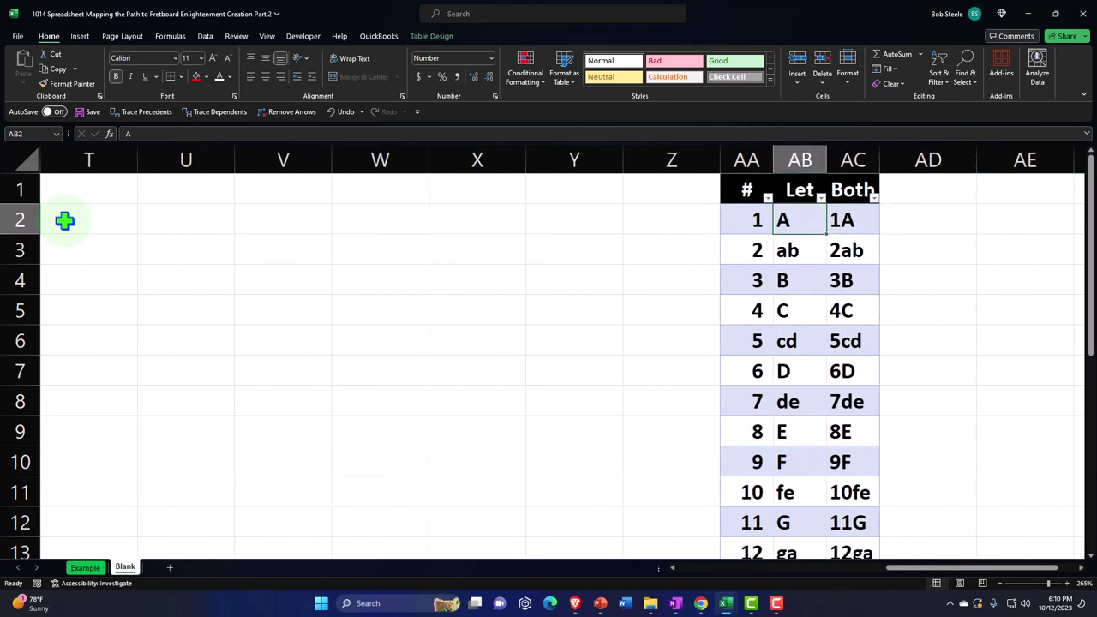
key(Down)
key(Down)
key(Down)
key(Down)
key(Down)
key(Down)
key(Down)
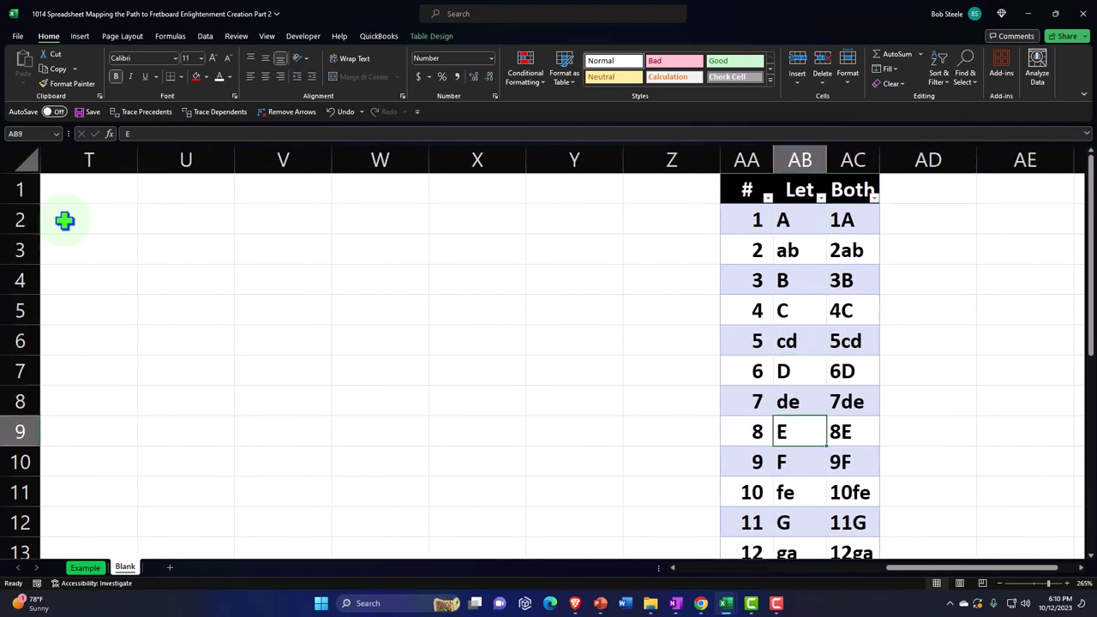
key(Left)
key(Up)
key(Up)
key(Up)
key(Up)
key(Up)
key(Up)
key(Up)
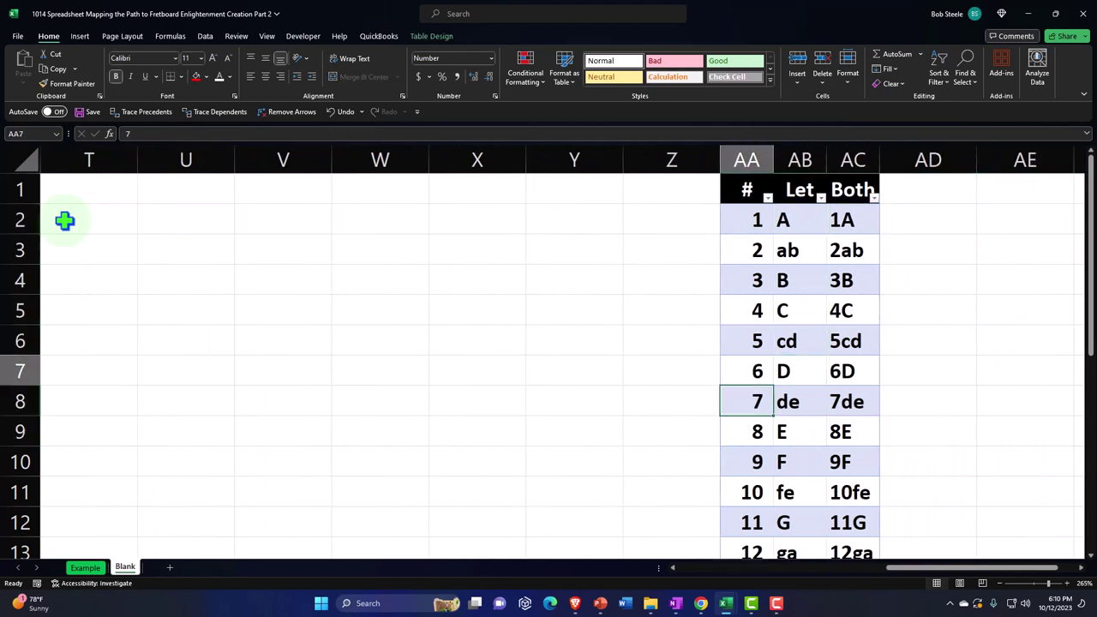
key(Up)
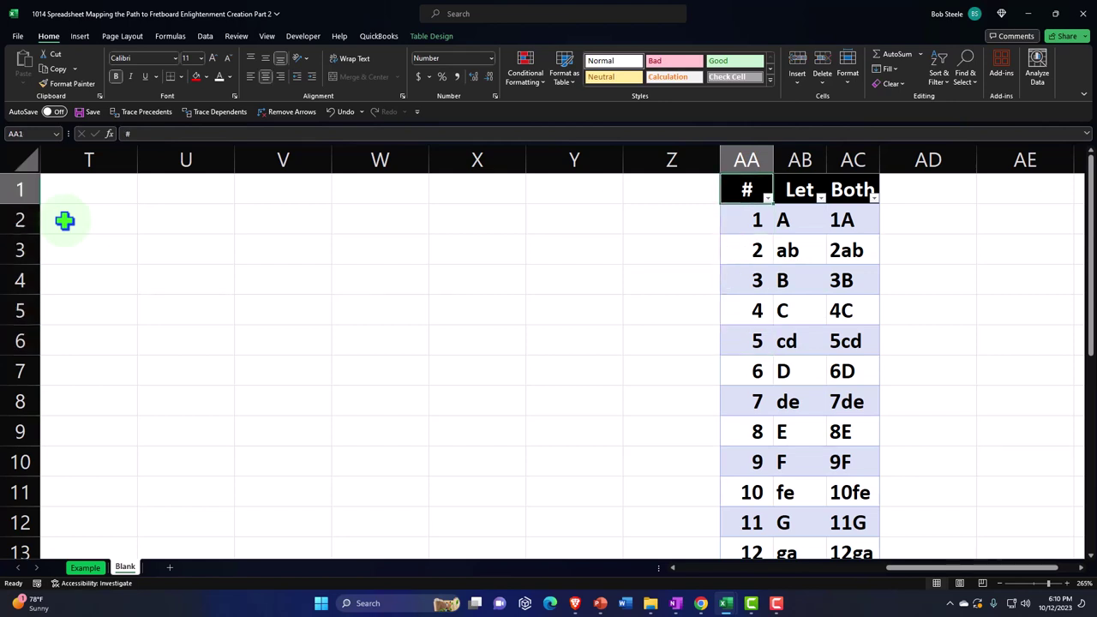
key(Down)
key(Down)
key(Down)
key(Down)
key(Down)
key(Down)
key(Down)
key(Up)
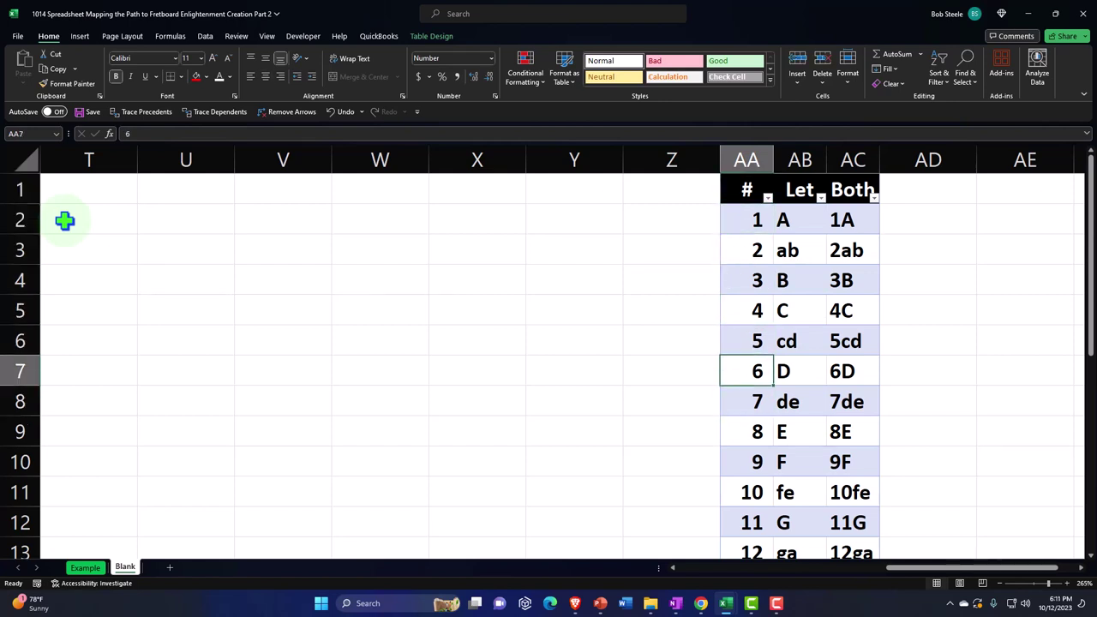
key(Down)
key(Down)
key(Down)
key(Down)
key(Down)
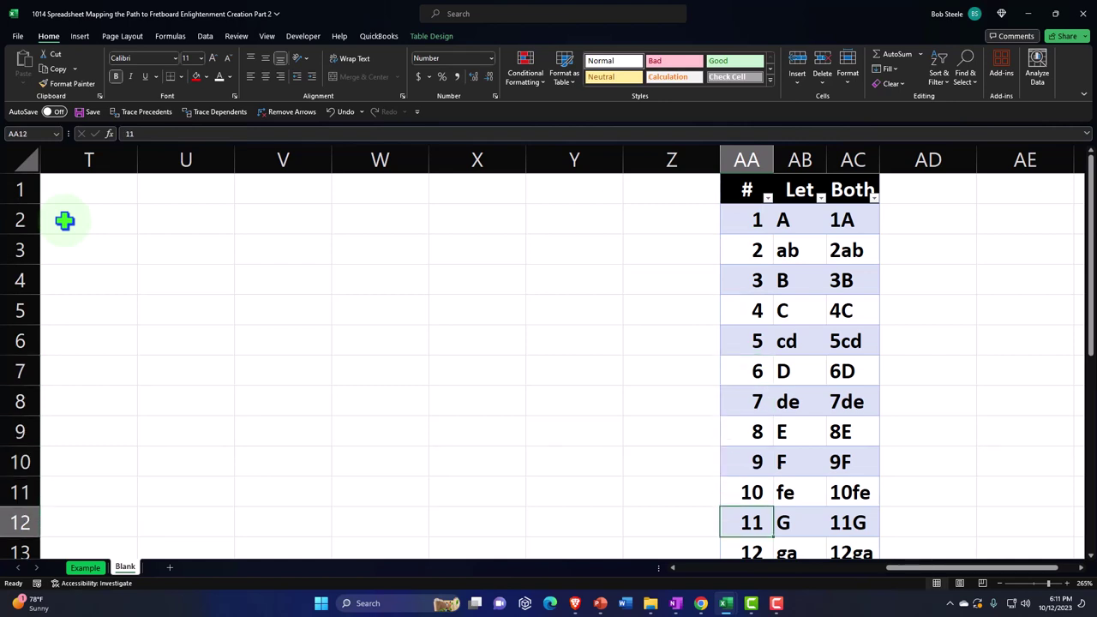
key(Up)
key(Up)
key(Up)
key(Up)
key(Up)
key(Up)
key(Up)
key(Up)
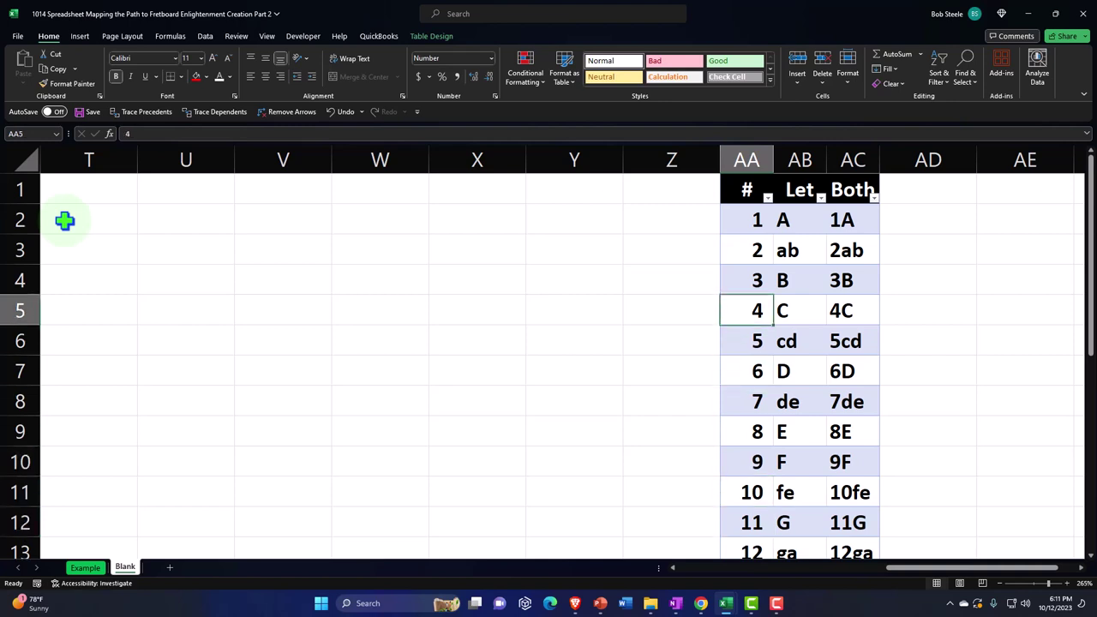
Step: Enter the open-string note numbers 8, 1, 6, 11, 3 and 8 down cells A2 through A7
key(Left)
key(Left)
key(Left)
key(Left)
key(Left)
key(Left)
key(Left)
key(Left)
key(Left)
key(Left)
key(Left)
key(Left)
key(Left)
key(Left)
key(Left)
key(Left)
key(Left)
key(Left)
key(Left)
key(Left)
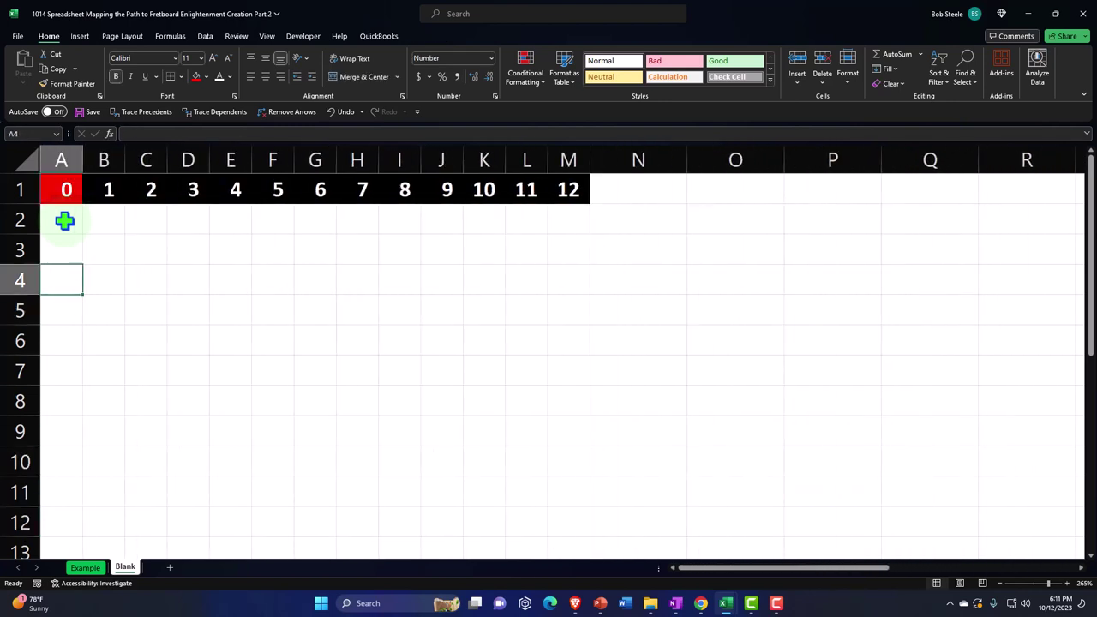
key(Up)
click(64, 221)
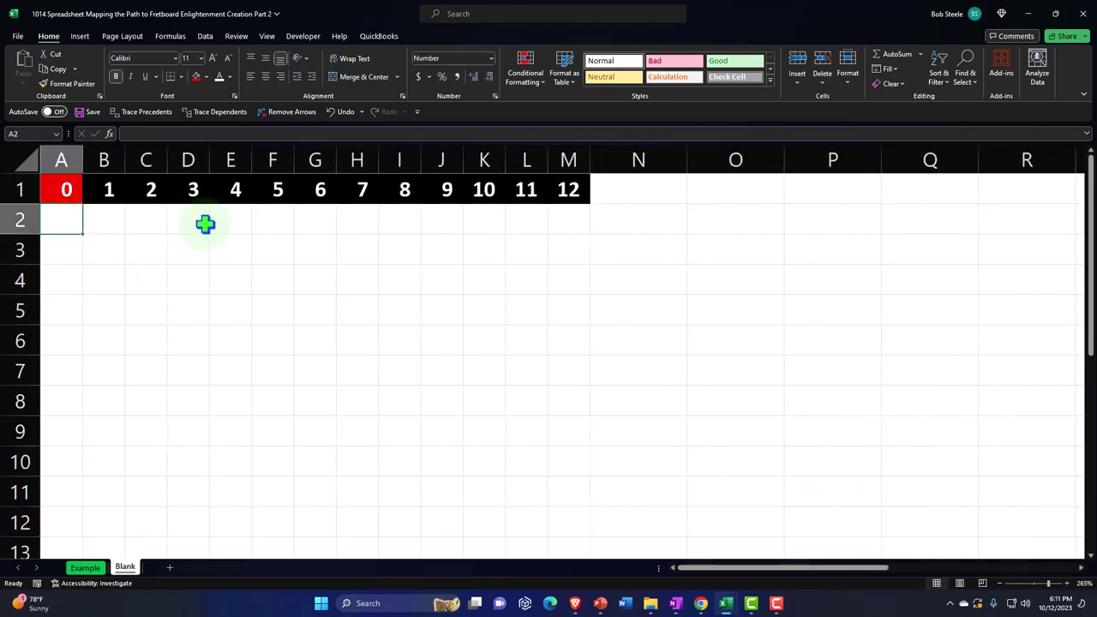
text(8)
key(Return)
text(1)
key(Return)
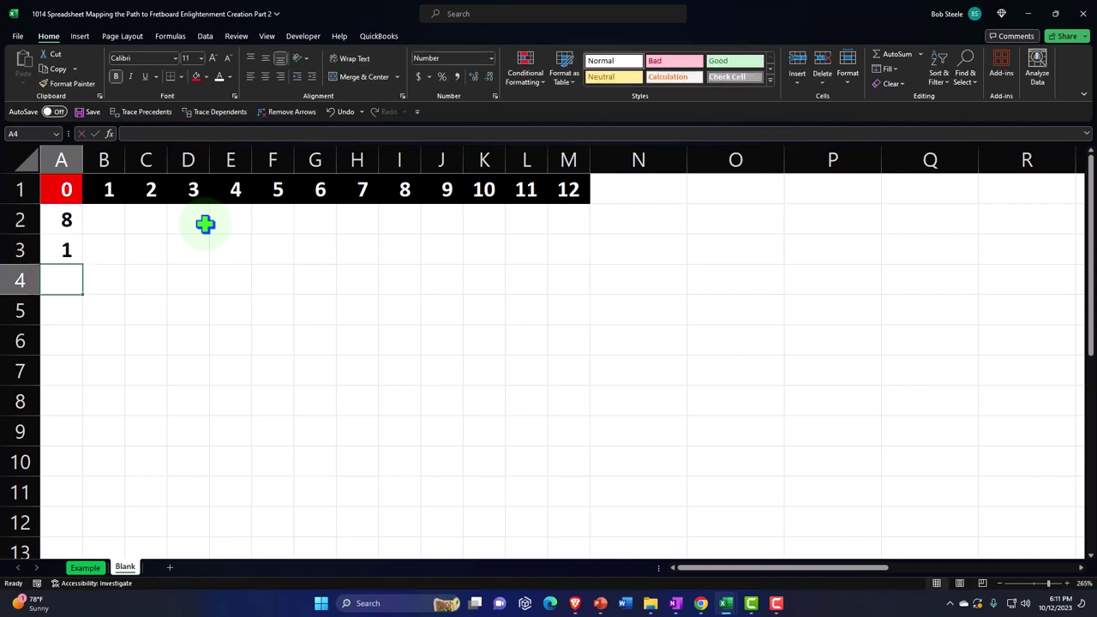
text(6)
key(Return)
text(11)
key(Return)
text(3)
key(Return)
text(8)
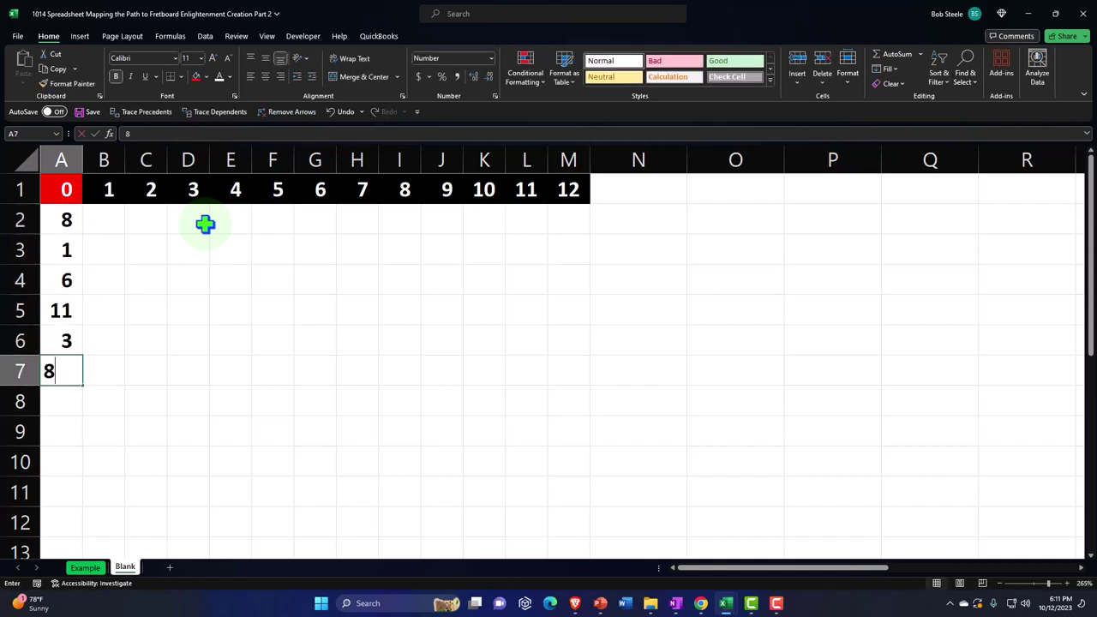
key(Return)
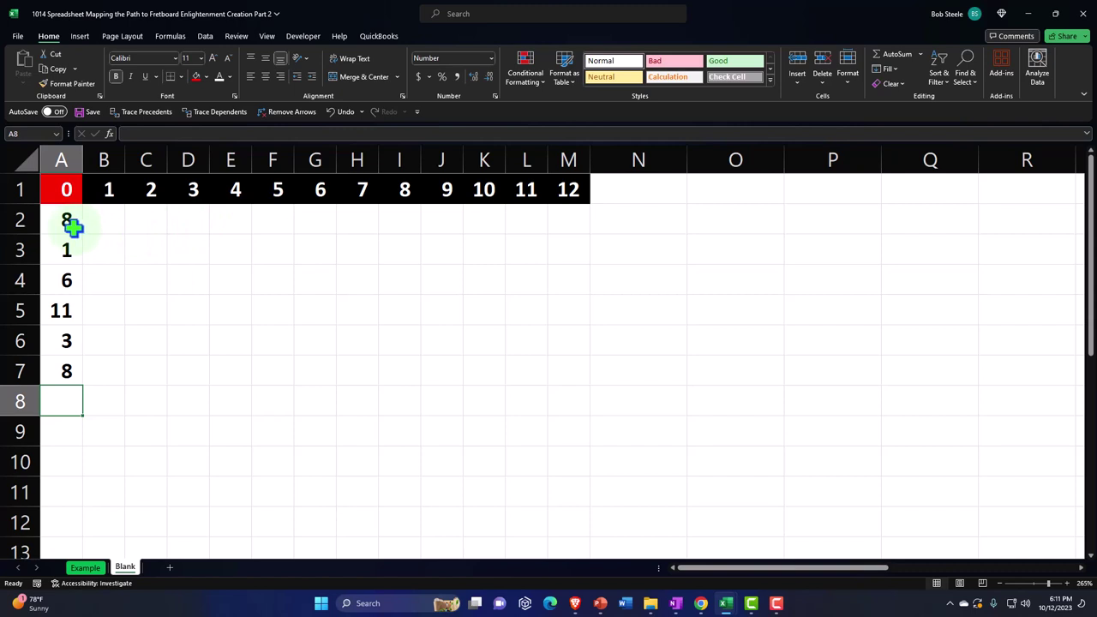
Step: Review the open-string numbers in A2:A7 and the fret headings 3 to 6 in D1:G1
drag(66, 219, 66, 362)
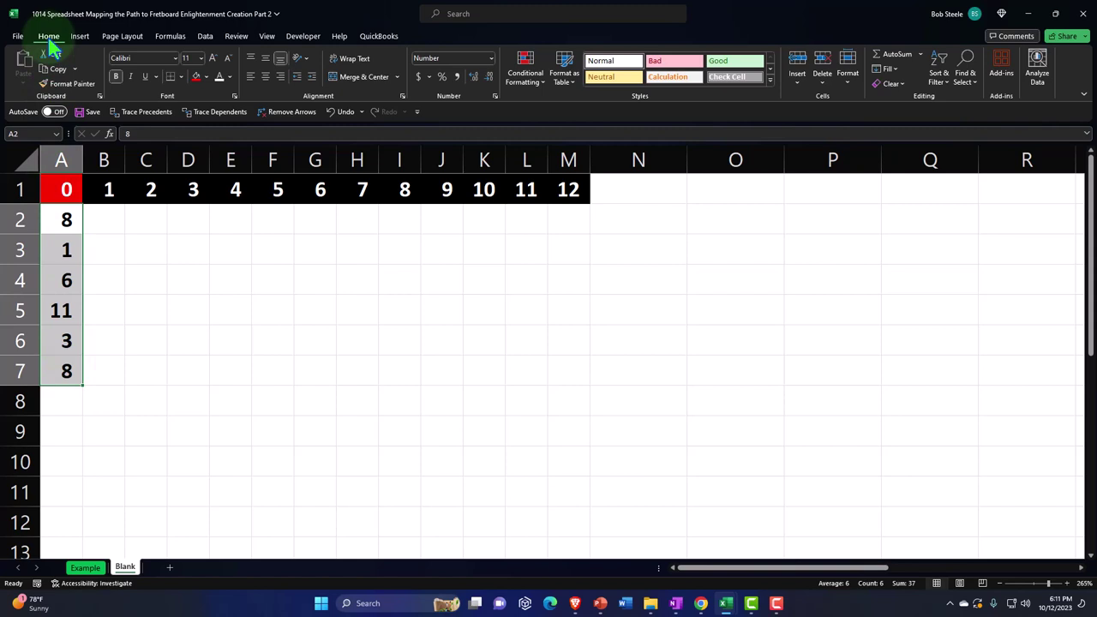
click(68, 218)
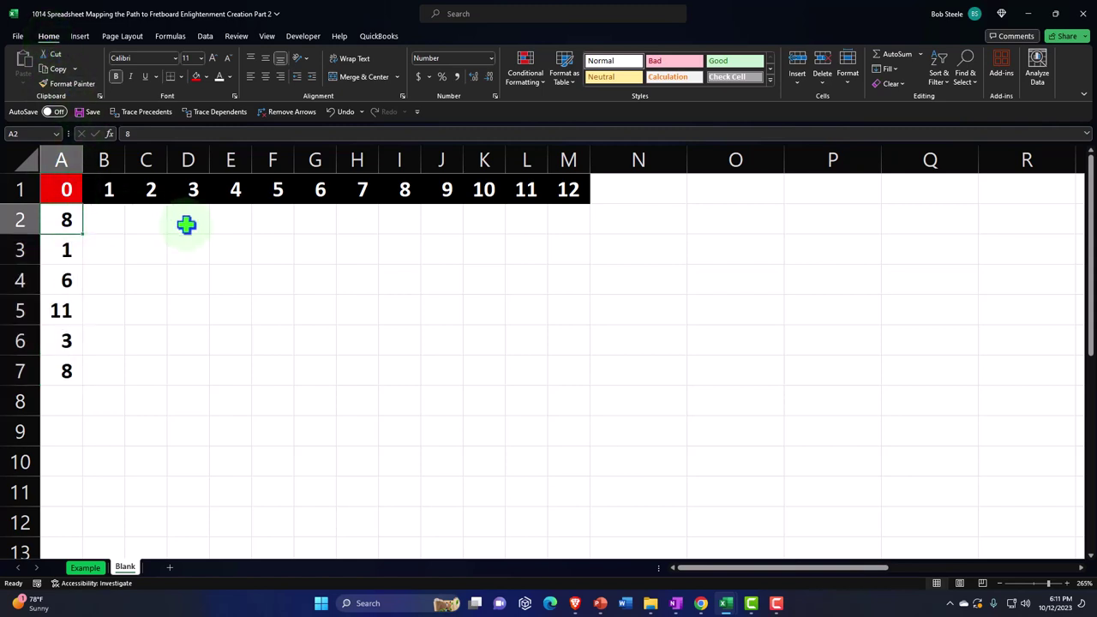
key(Down)
key(Down)
key(Down)
key(Down)
key(Down)
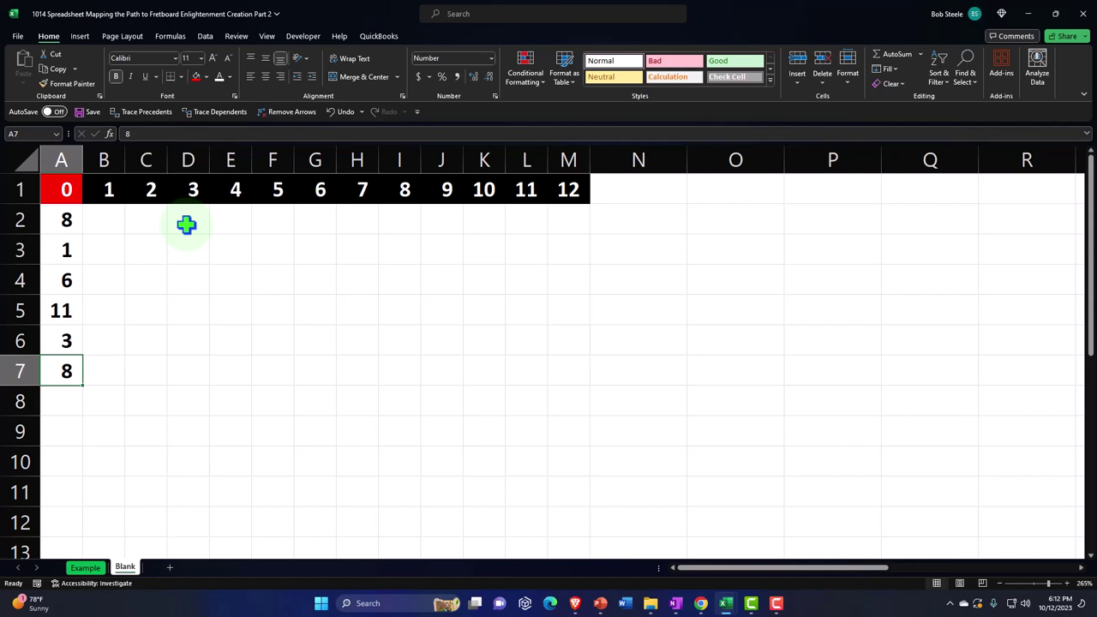
drag(192, 189, 313, 191)
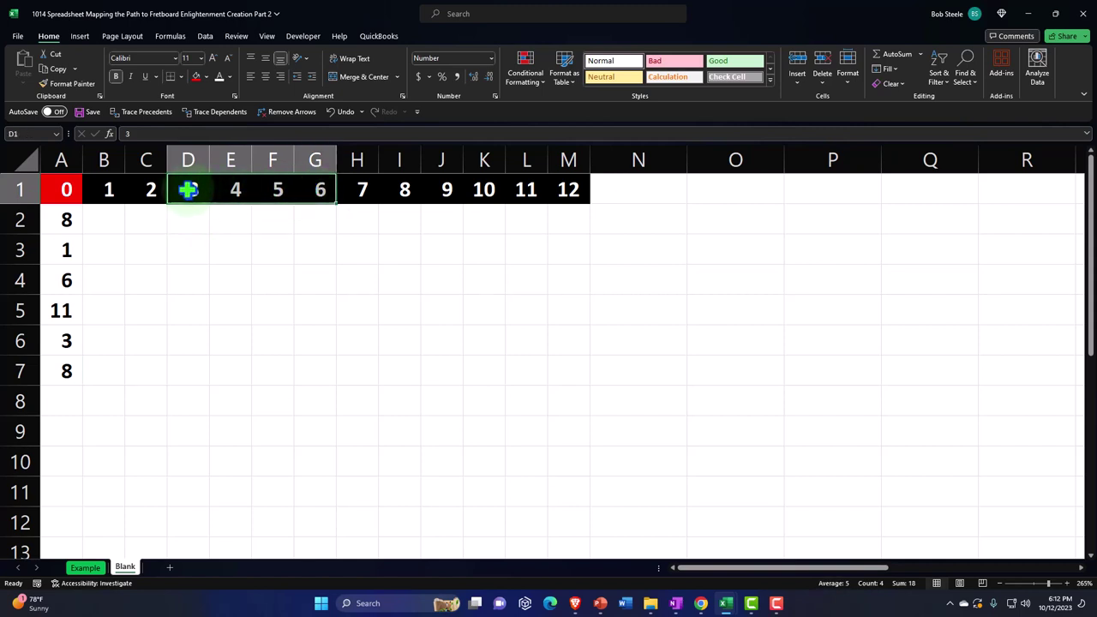
drag(189, 188, 315, 189)
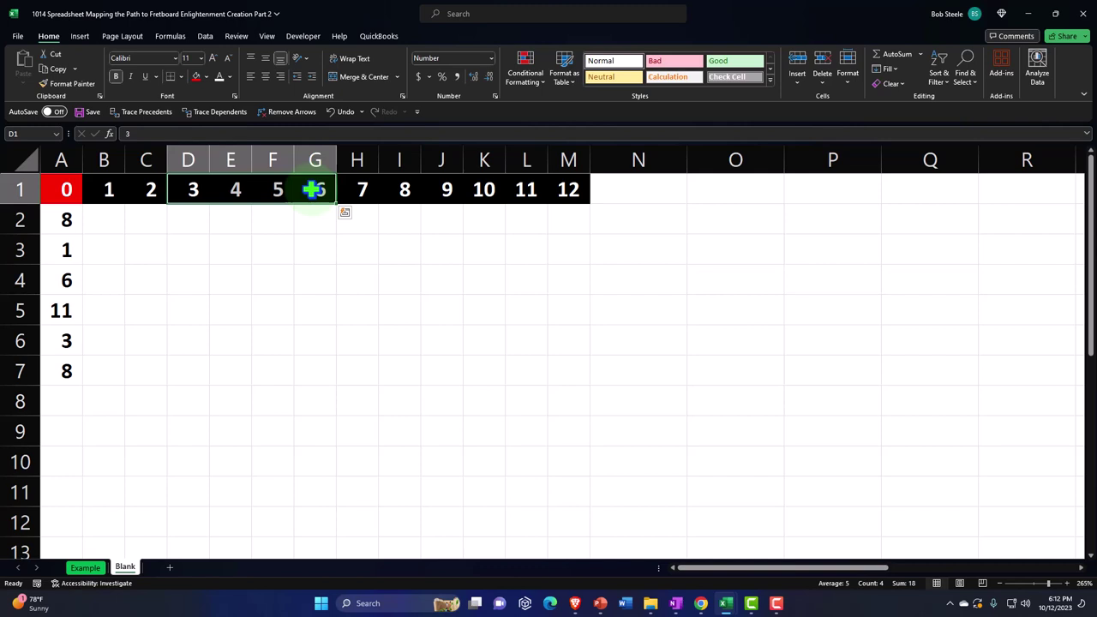
Step: Format the open-string numbers in A2:A7 with a black fill and white font
click(73, 216)
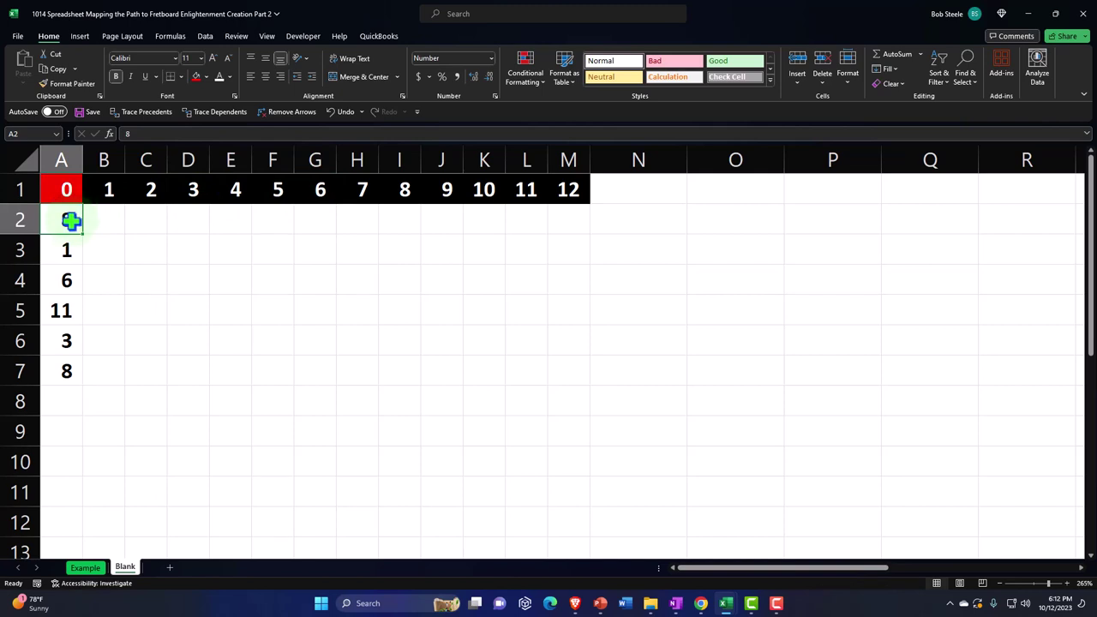
drag(70, 220, 59, 364)
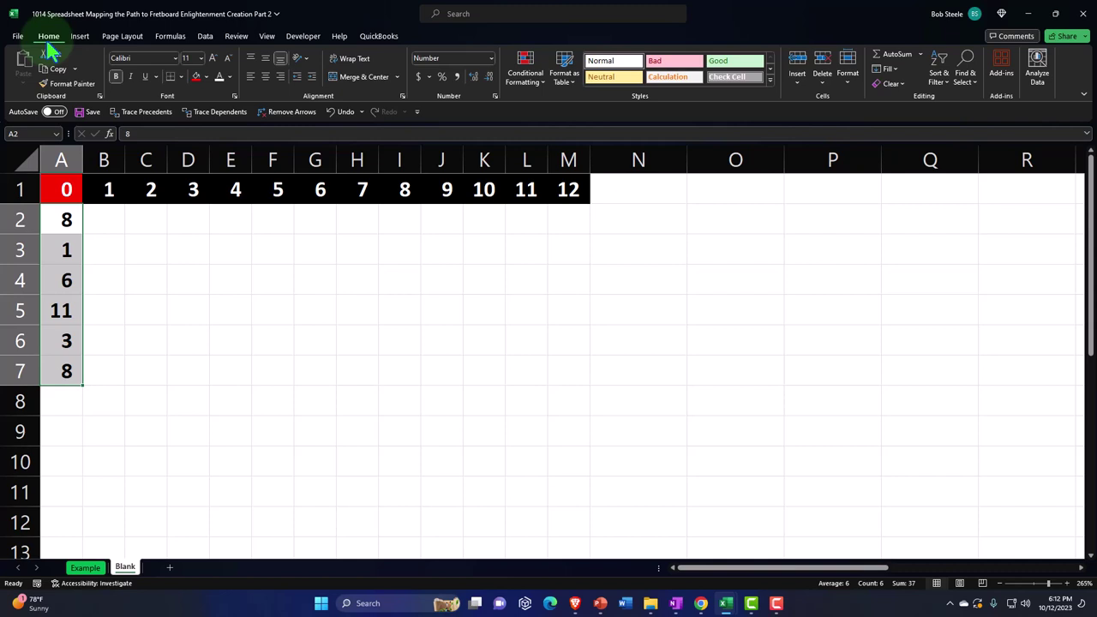
click(205, 77)
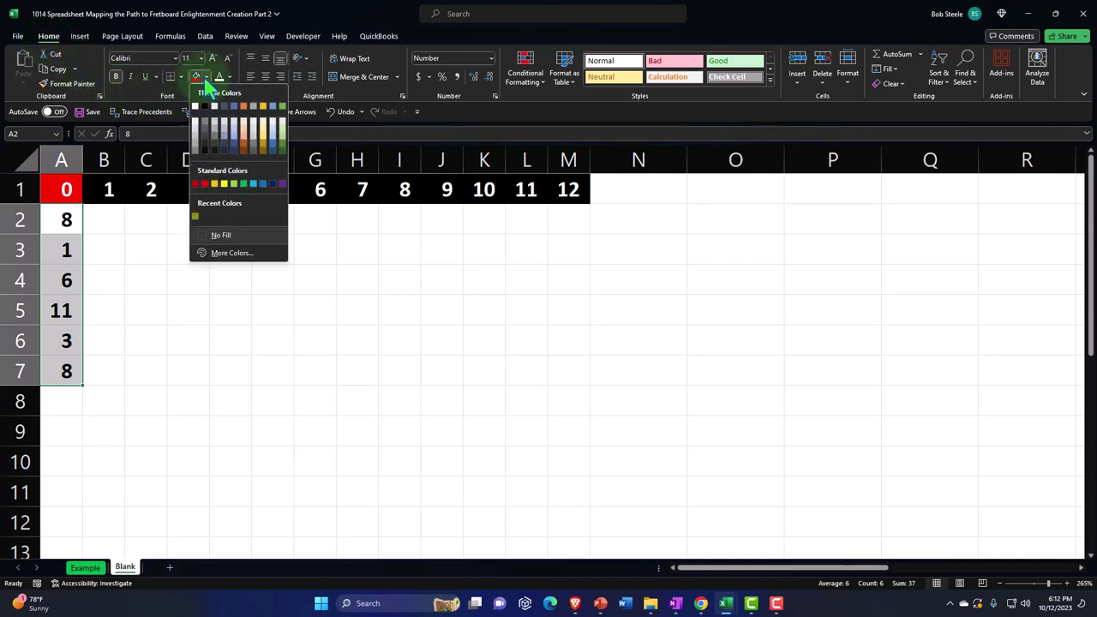
click(205, 106)
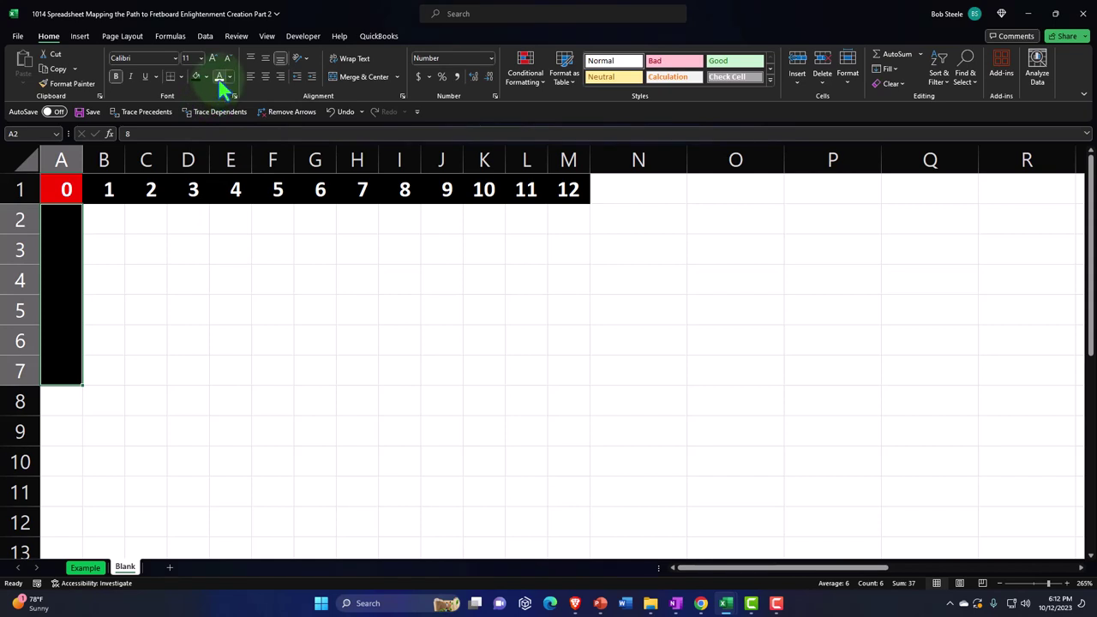
click(219, 75)
click(182, 272)
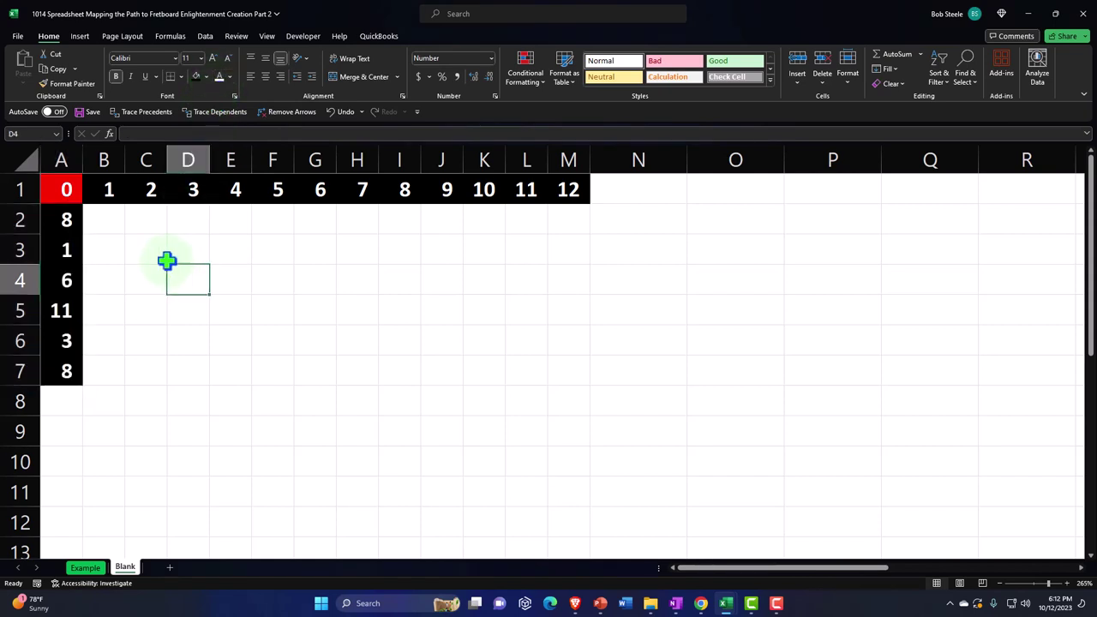
Step: Enter 9 in cell B2 as the fret 1 note number of the first string
click(109, 222)
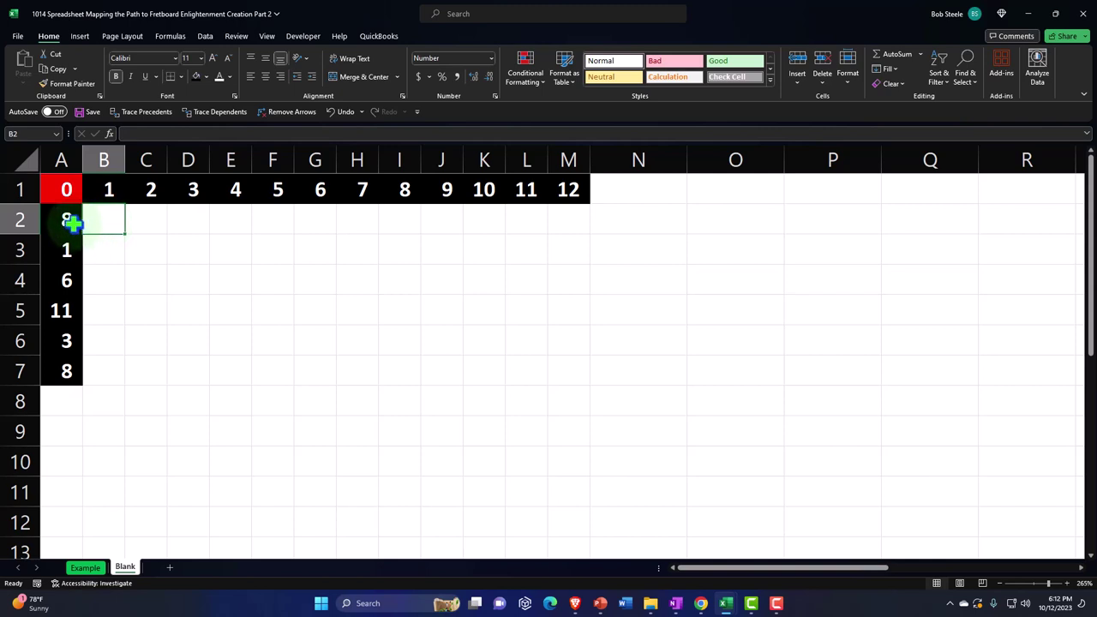
text(9)
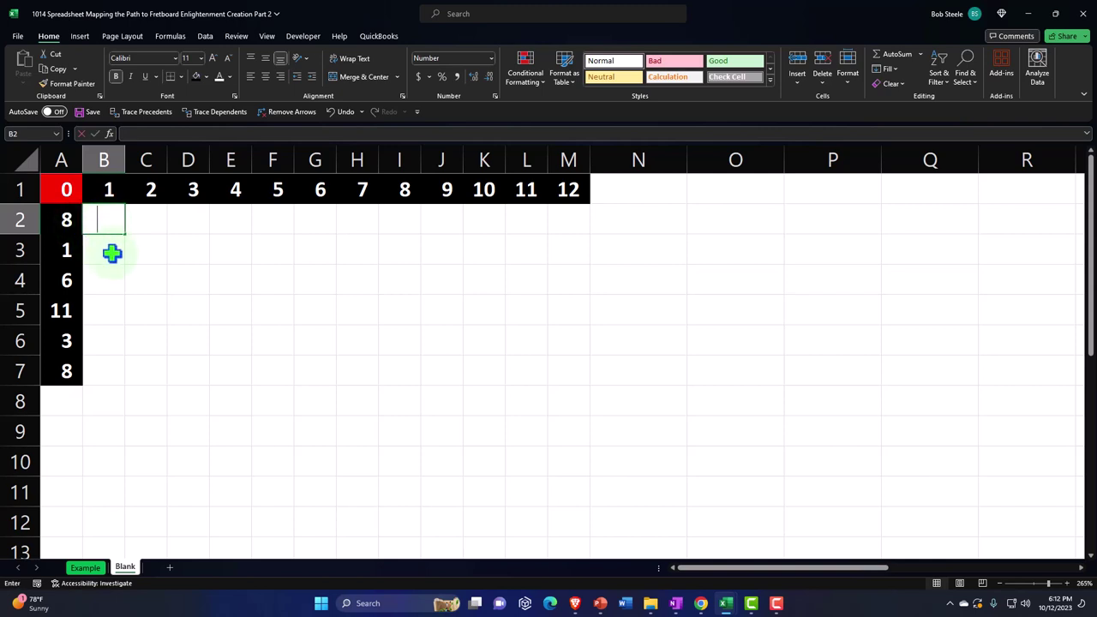
key(Tab)
Step: Enter the note numbers 10, 11 and 12 across cells C2 through E2 for frets 2 to 4
text(10)
key(Tab)
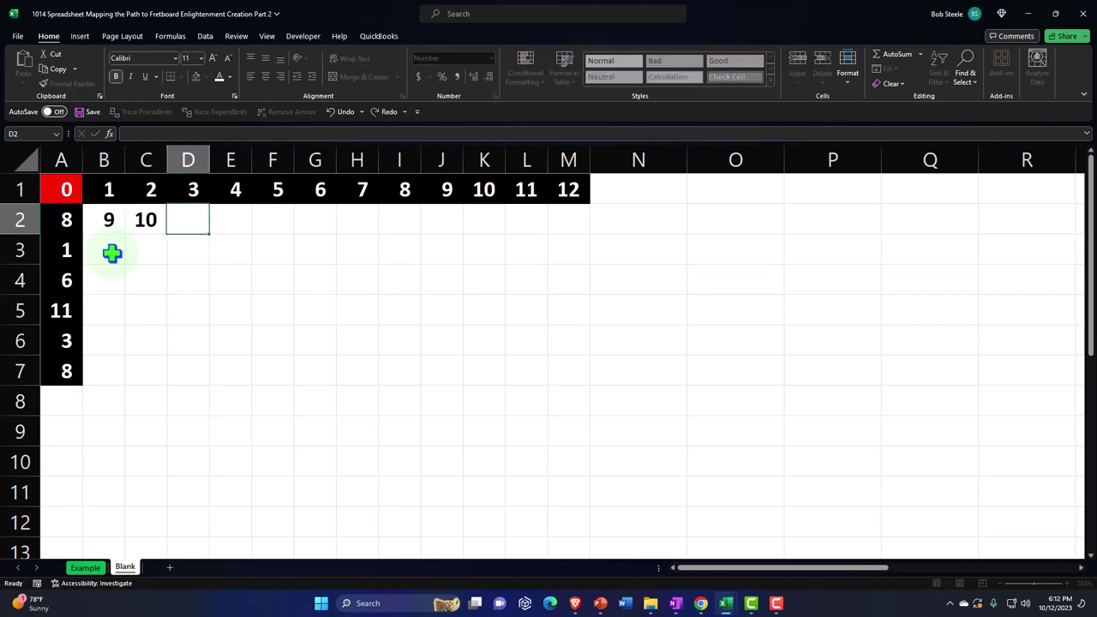
text(11)
key(Return)
key(Right)
key(Right)
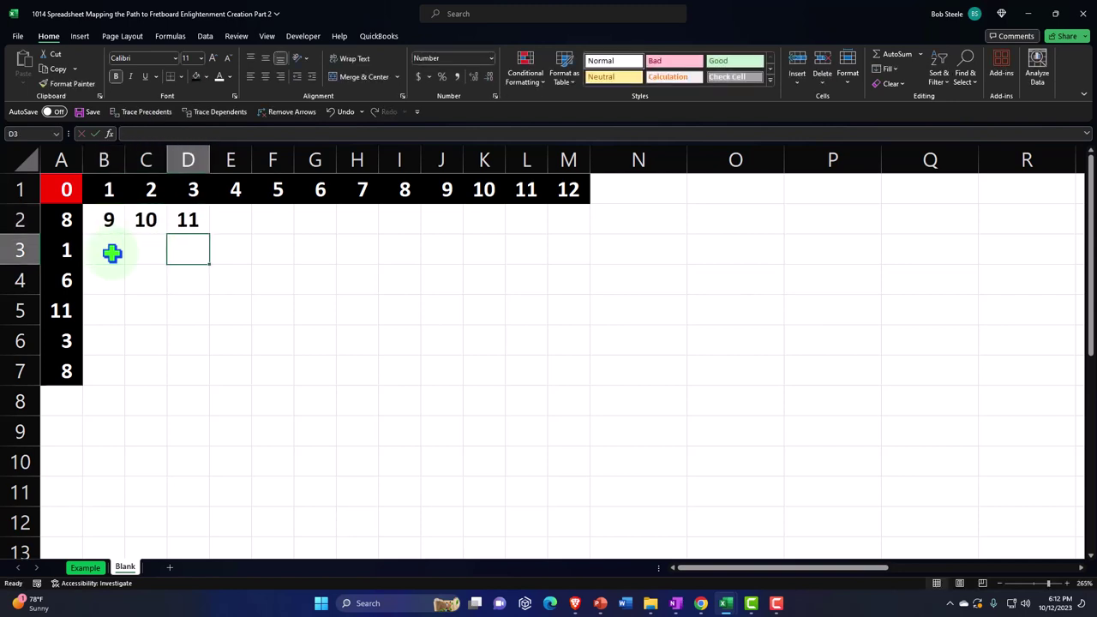
key(Up)
key(Right)
text(12)
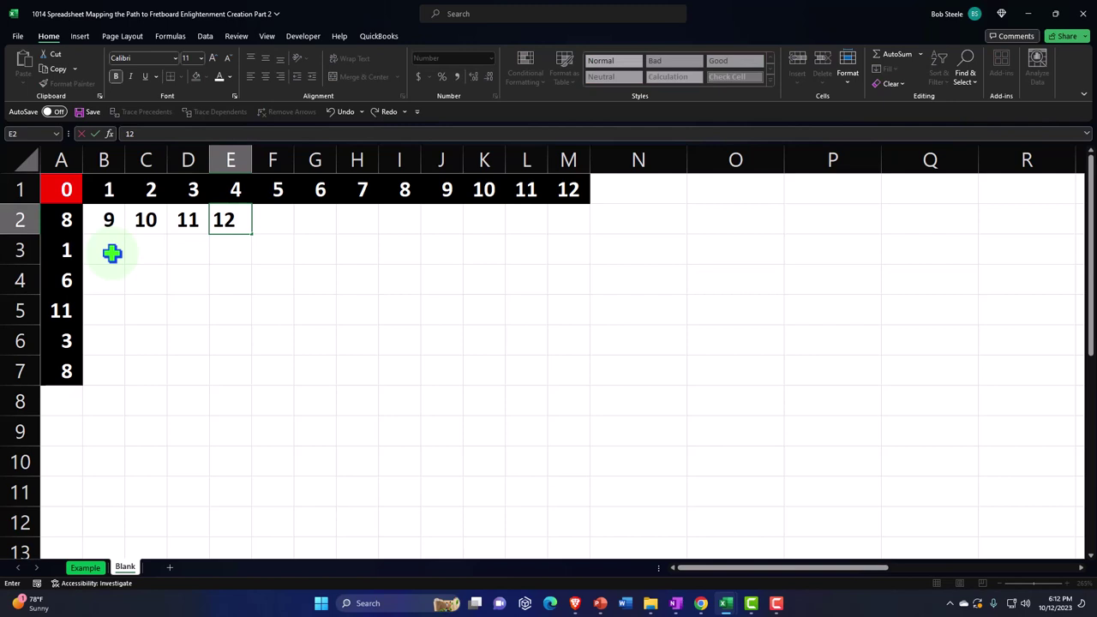
key(ctrl+Return)
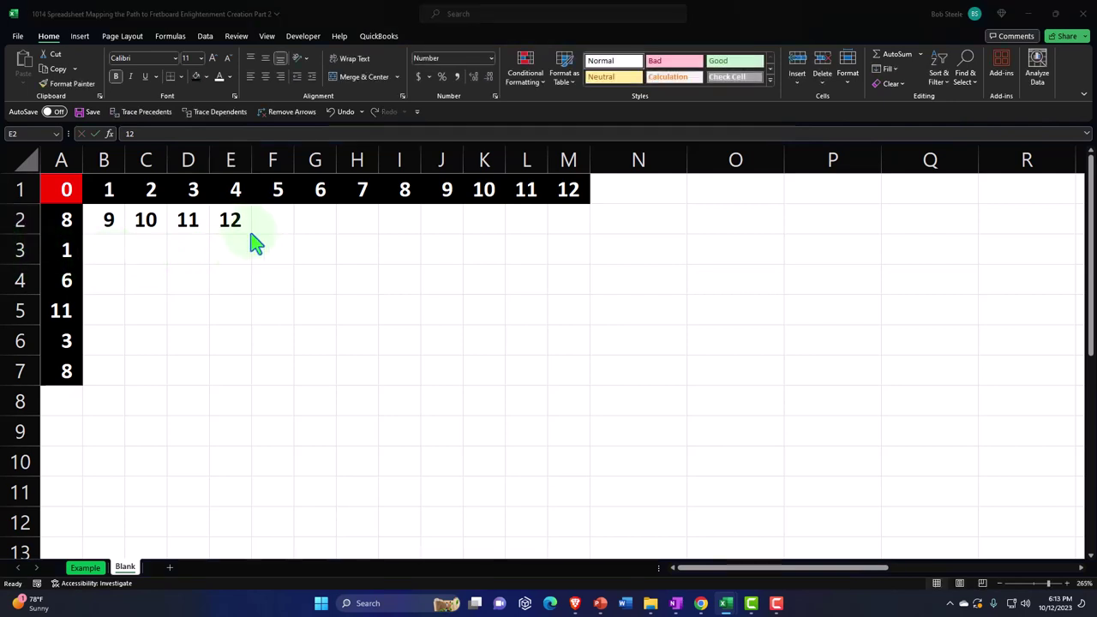
Step: Restart the note numbering at fret 5 by entering 1, 2 and 3 in cells F2 through H2
click(282, 218)
text(1)
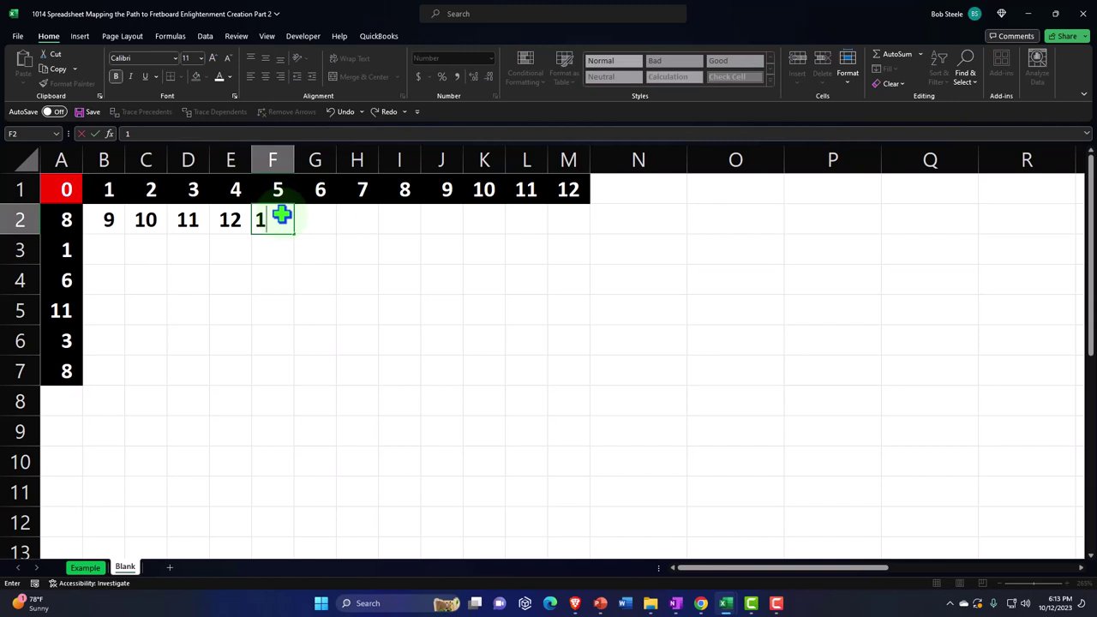
key(Tab)
text(12)
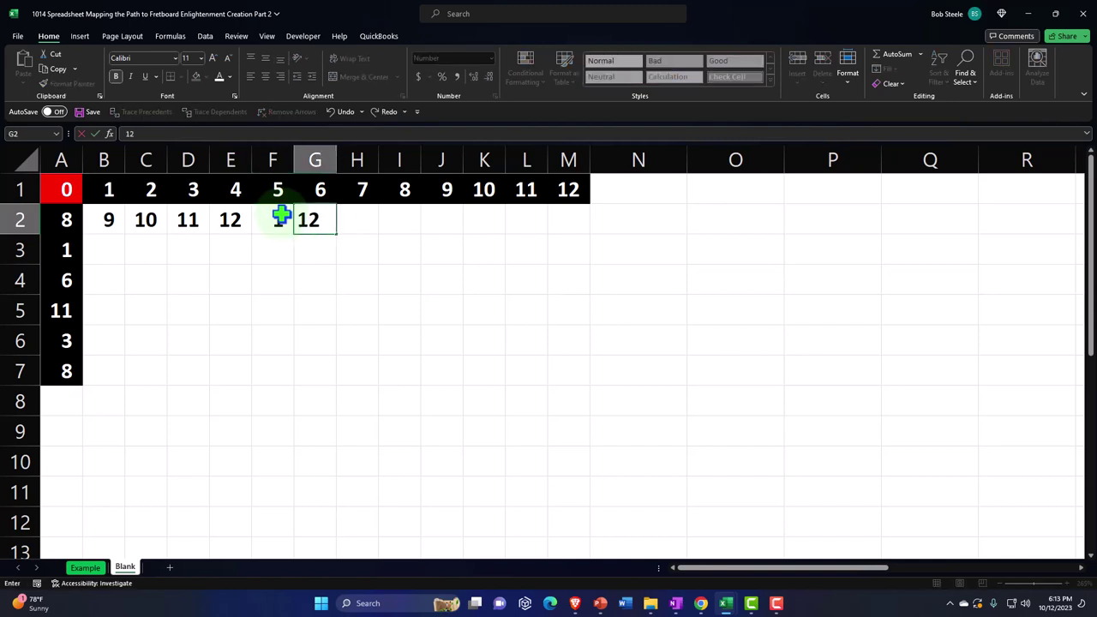
key(BackSpace)
key(BackSpace)
text(2)
key(Tab)
text(3)
key(Tab)
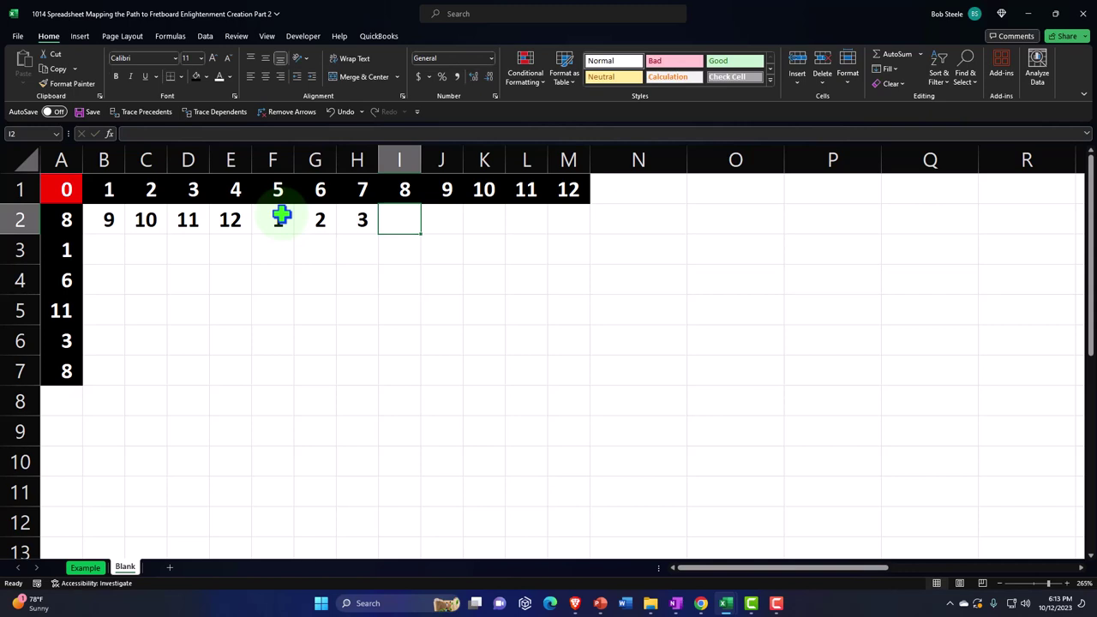
Step: Clear E2:H2 and autofill the number series starting at B2 across to G2
drag(147, 219, 337, 224)
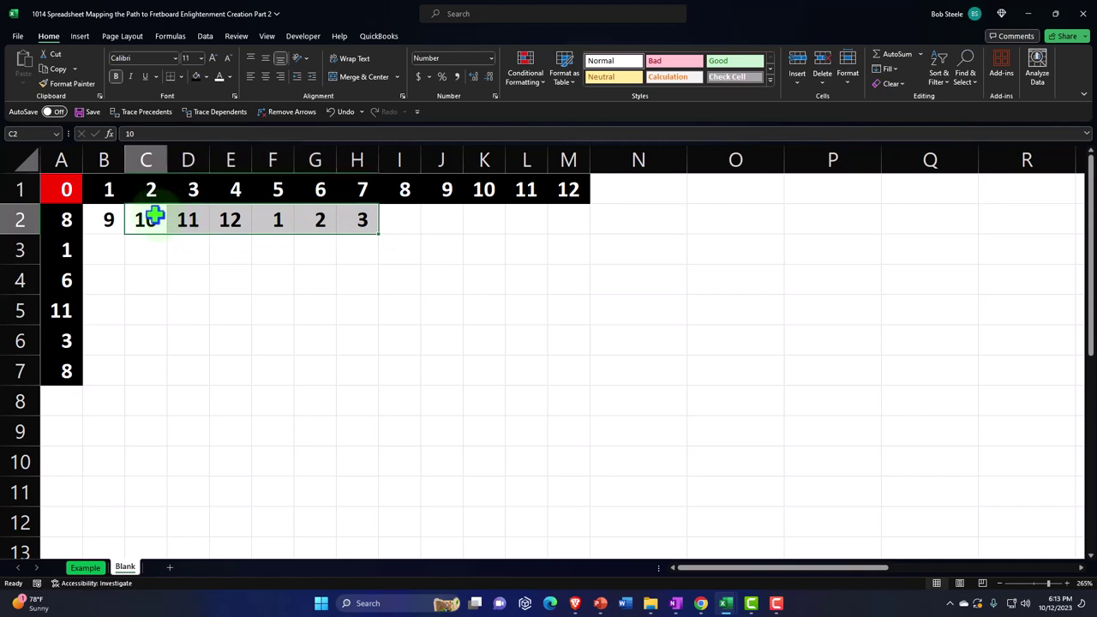
drag(225, 218, 357, 220)
key(Delete)
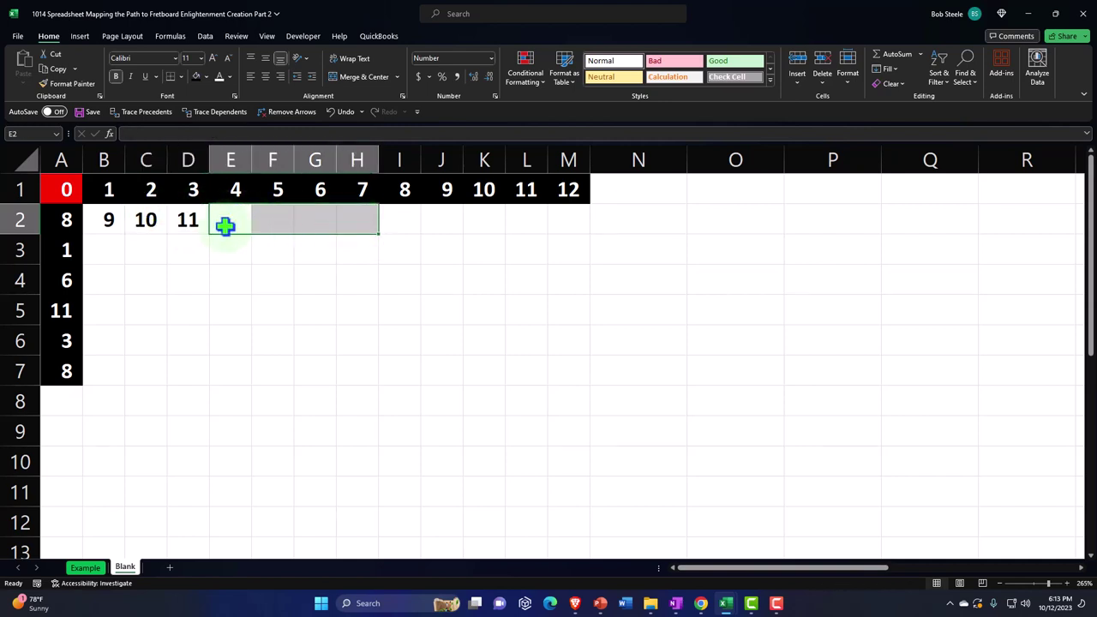
drag(103, 220, 345, 244)
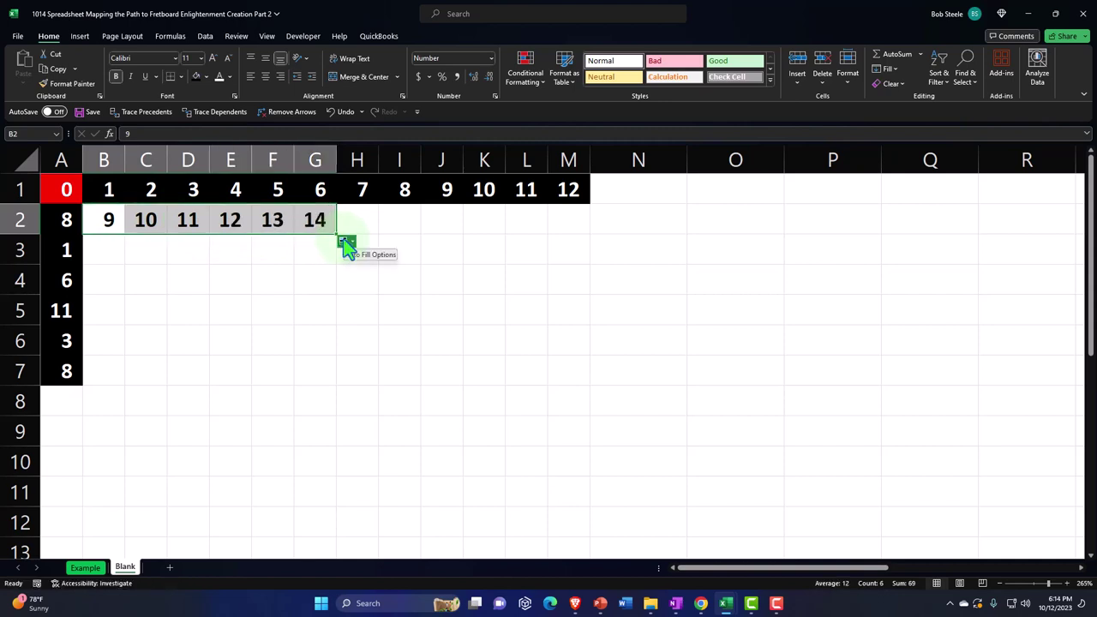
click(272, 219)
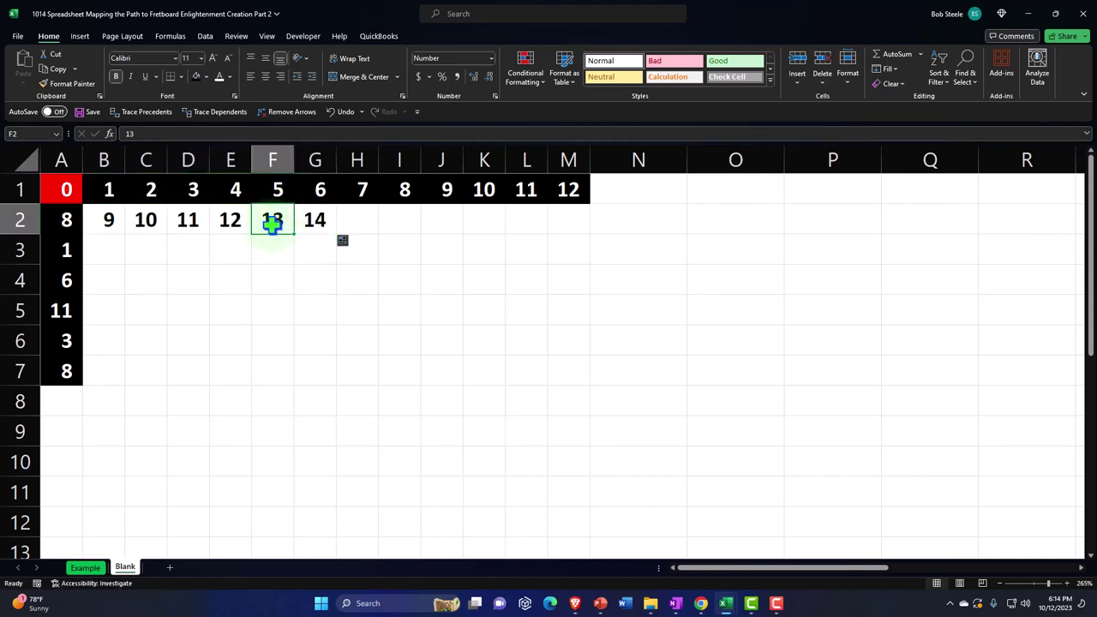
Step: Clear the autofilled numbers from C2:G2, keeping the 9 in B2
drag(299, 220, 162, 219)
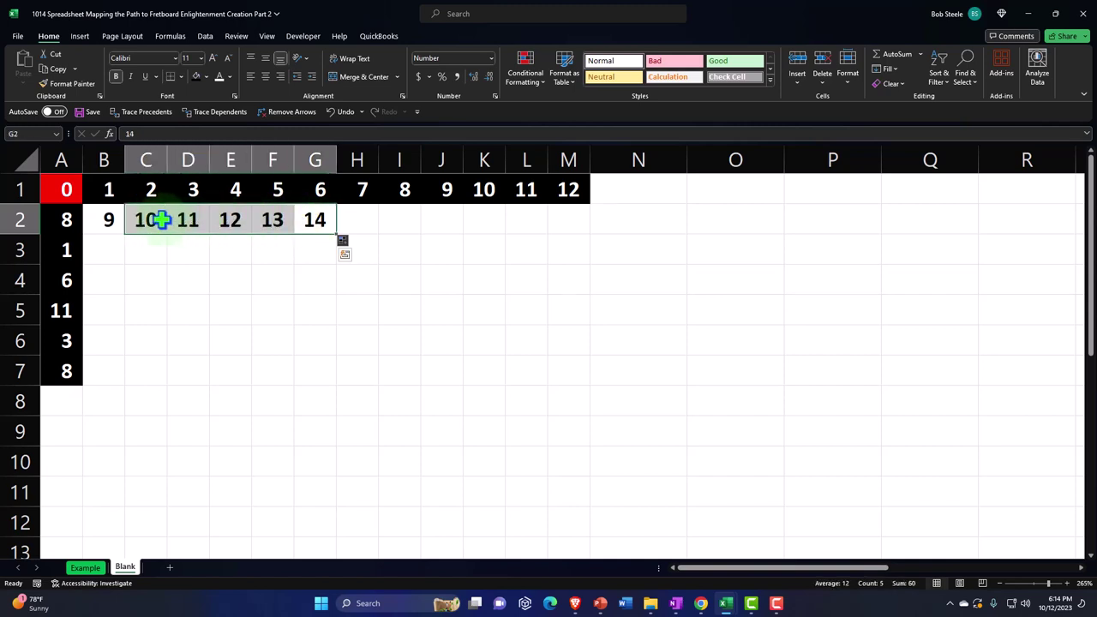
key(Delete)
key(Left)
key(Left)
key(Left)
key(Left)
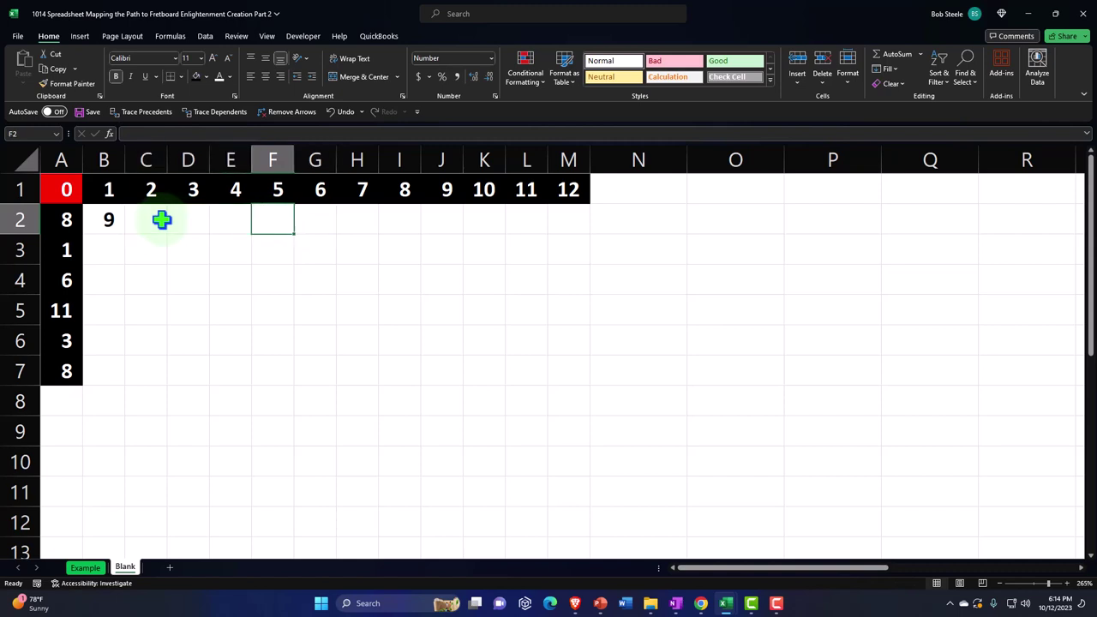
Step: Enter the formula =B2+1 in C2 and copy it across row 2 to J2
text(=)
key(Left)
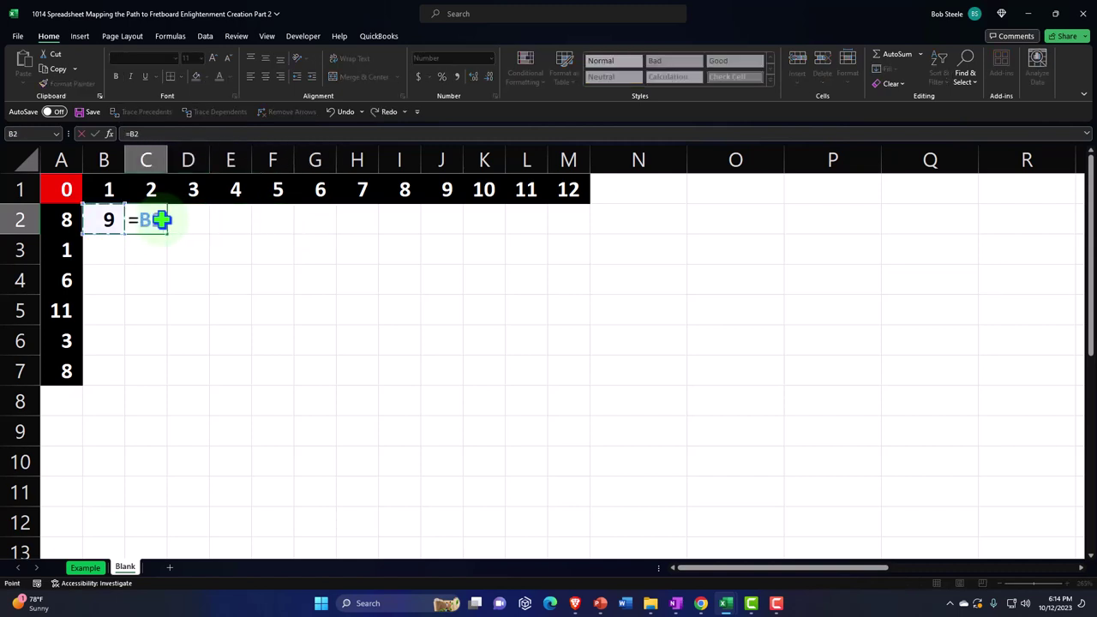
text(+1)
key(Return)
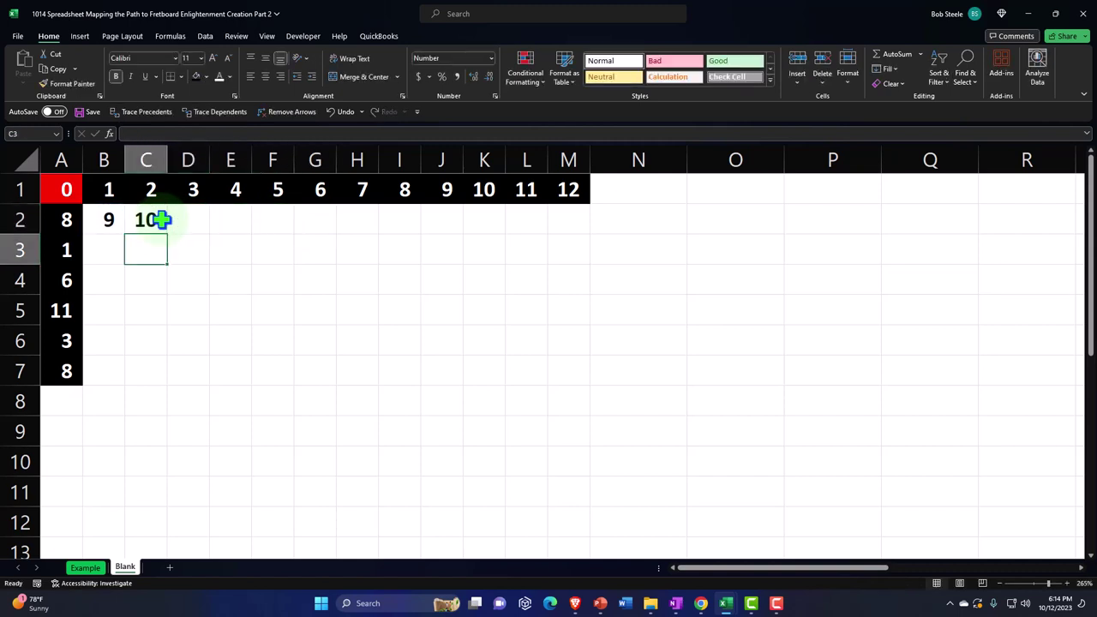
click(159, 225)
drag(163, 234, 461, 242)
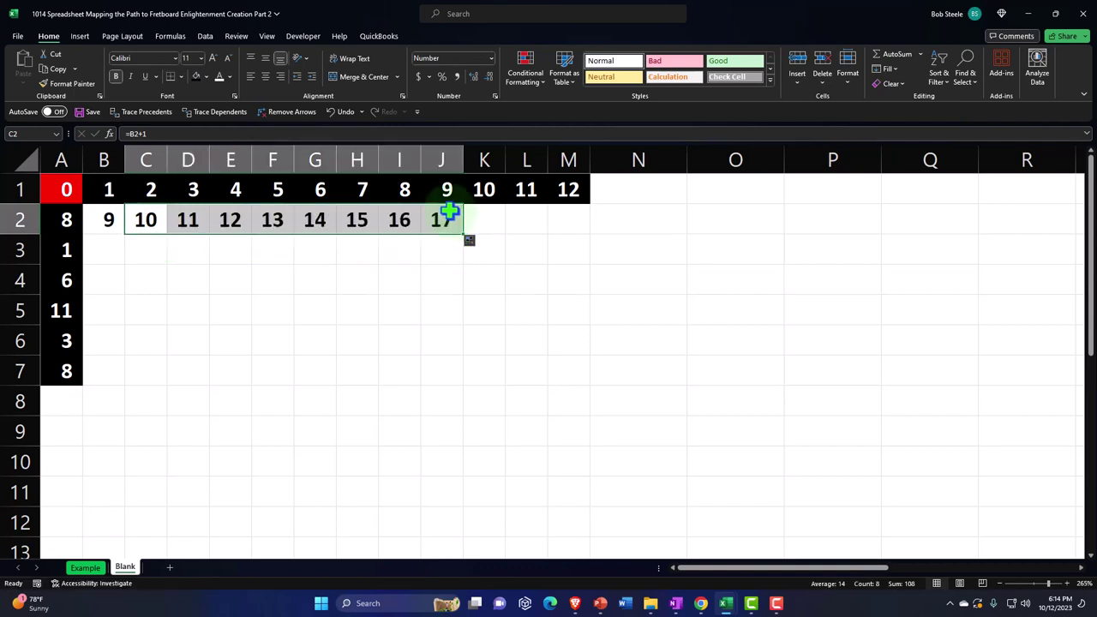
Step: Check the copied formulas in J2, H2 and F2, and clear the range C2:J2
double_click(446, 215)
key(Return)
double_click(360, 216)
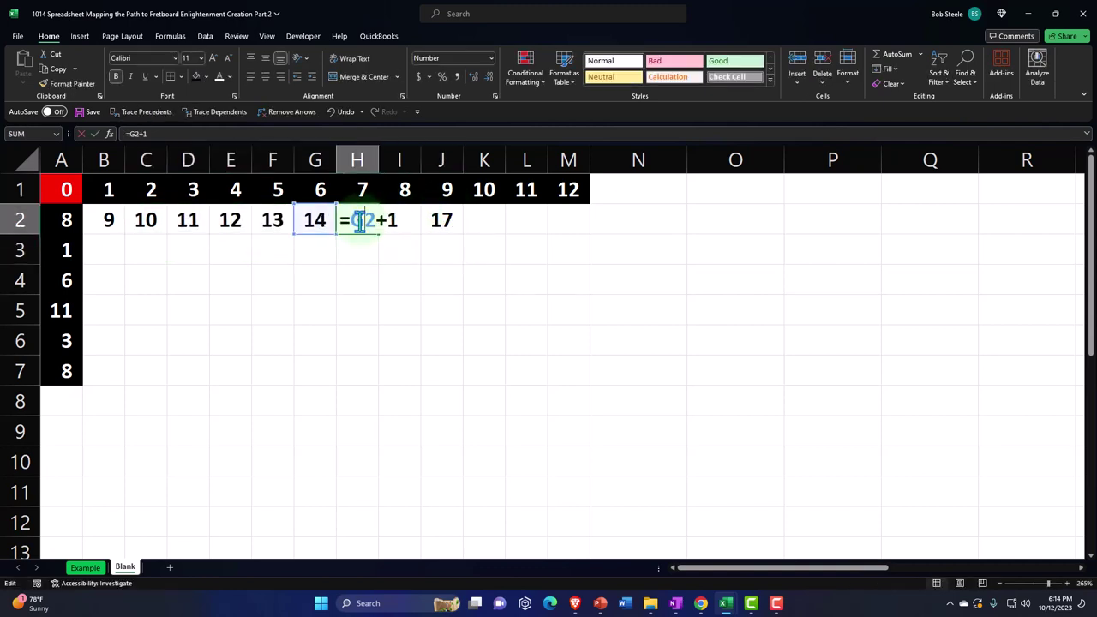
key(Return)
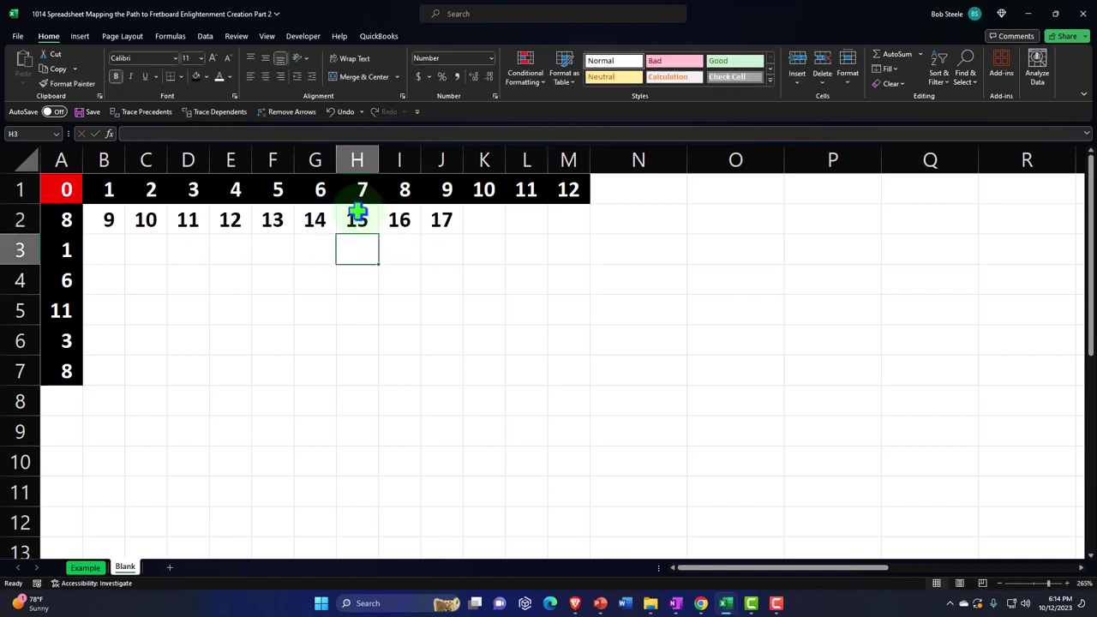
click(279, 221)
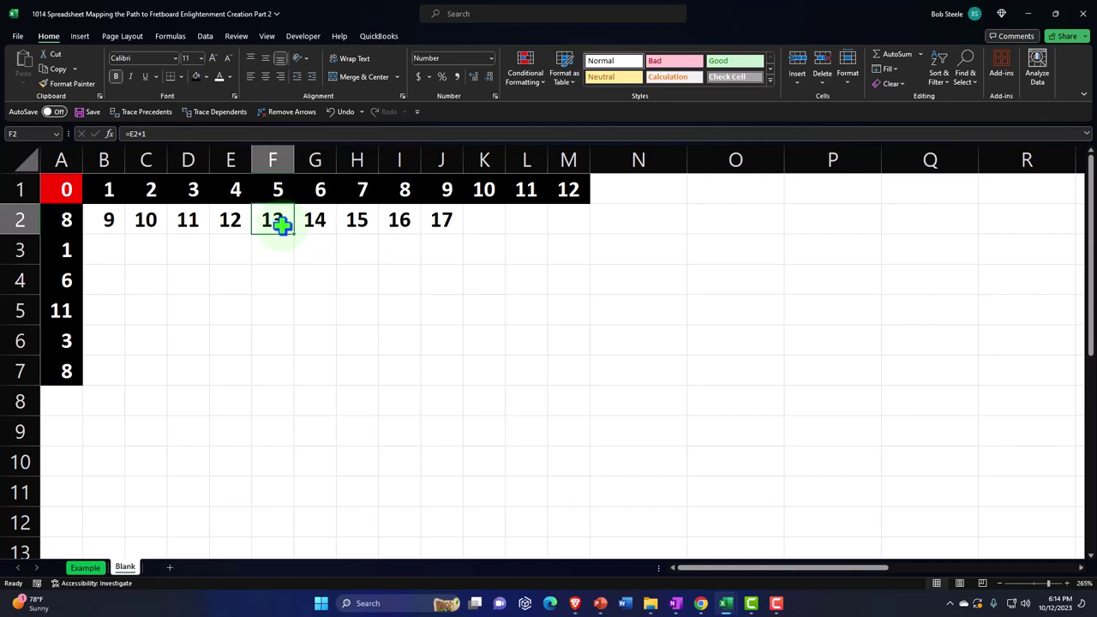
click(154, 220)
drag(178, 222, 427, 225)
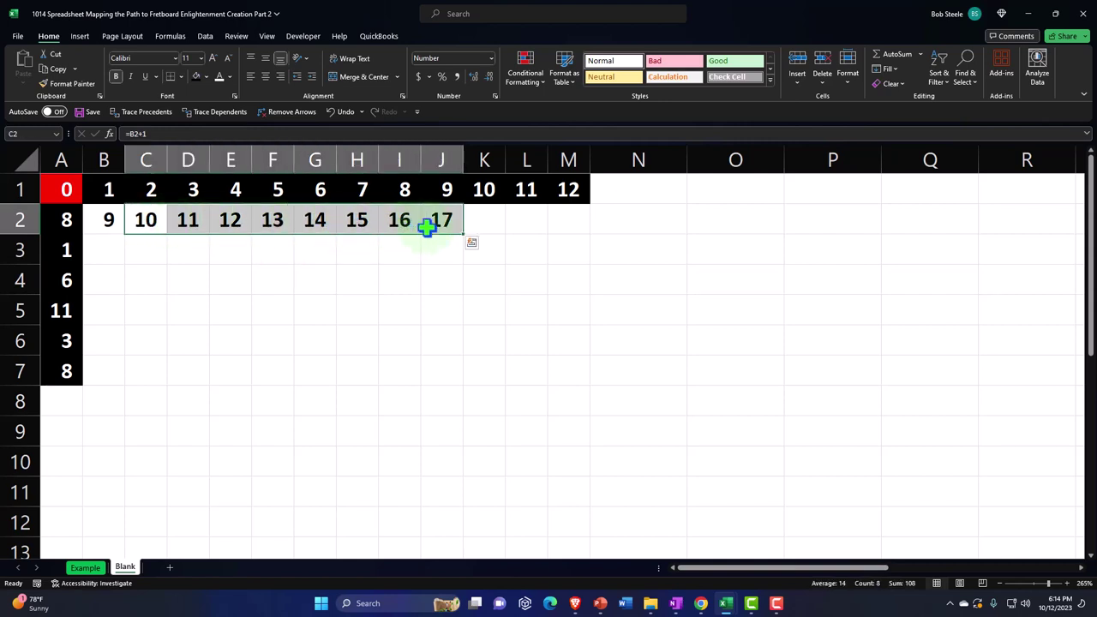
key(Delete)
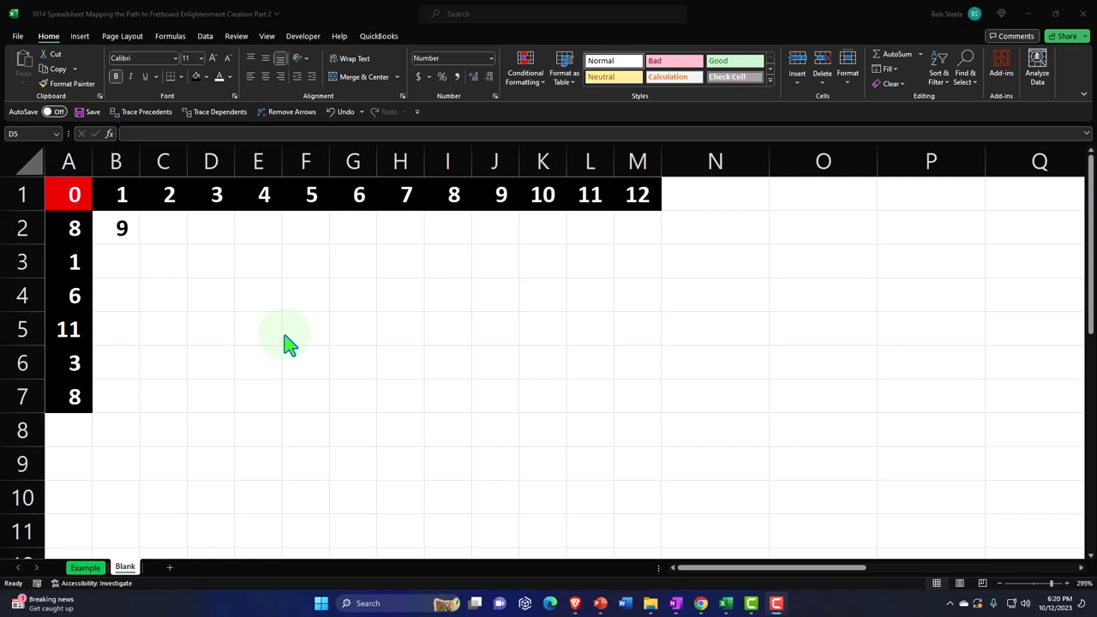
Step: Enter the formula =IF(B2<12,B2+1,B2+1-12) in C2 of the Blank sheet
scroll(285, 336, up, 3)
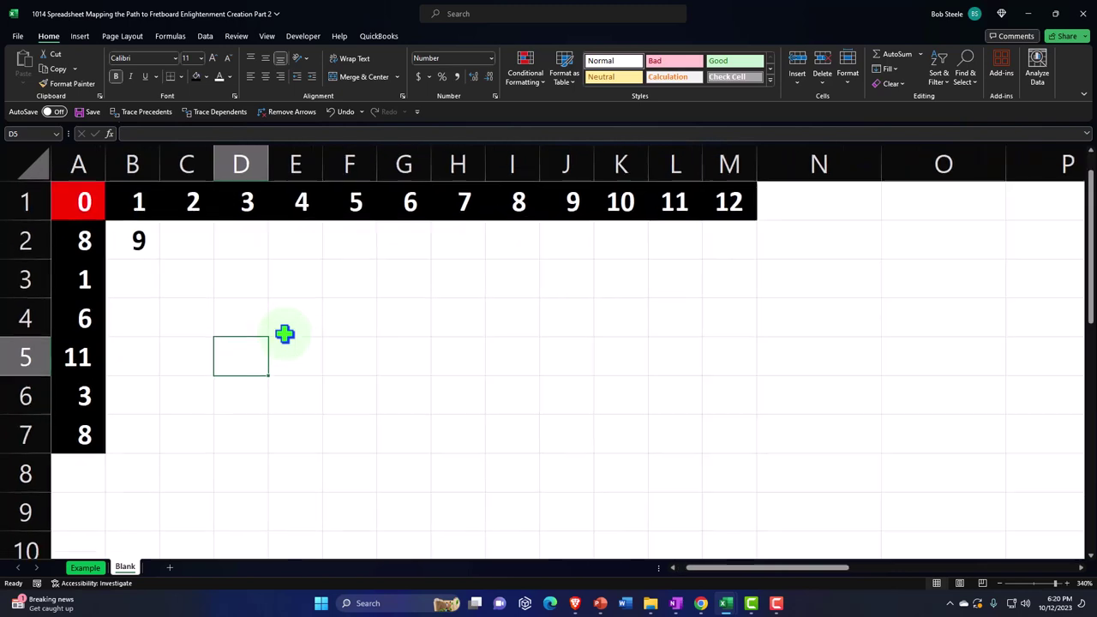
scroll(285, 336, up, 1)
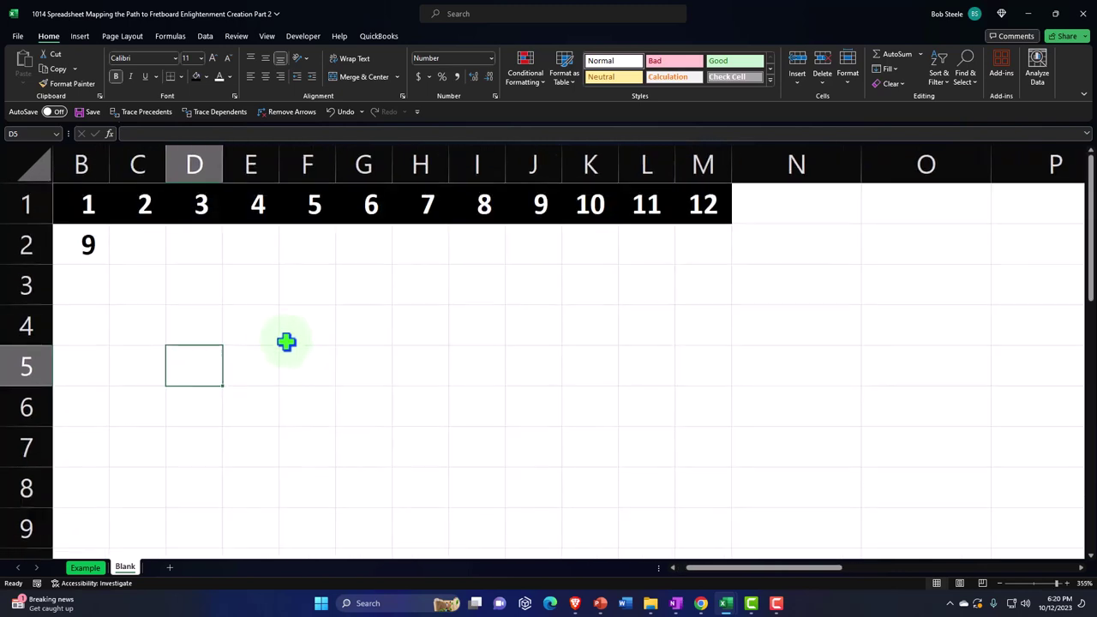
drag(717, 567, 680, 568)
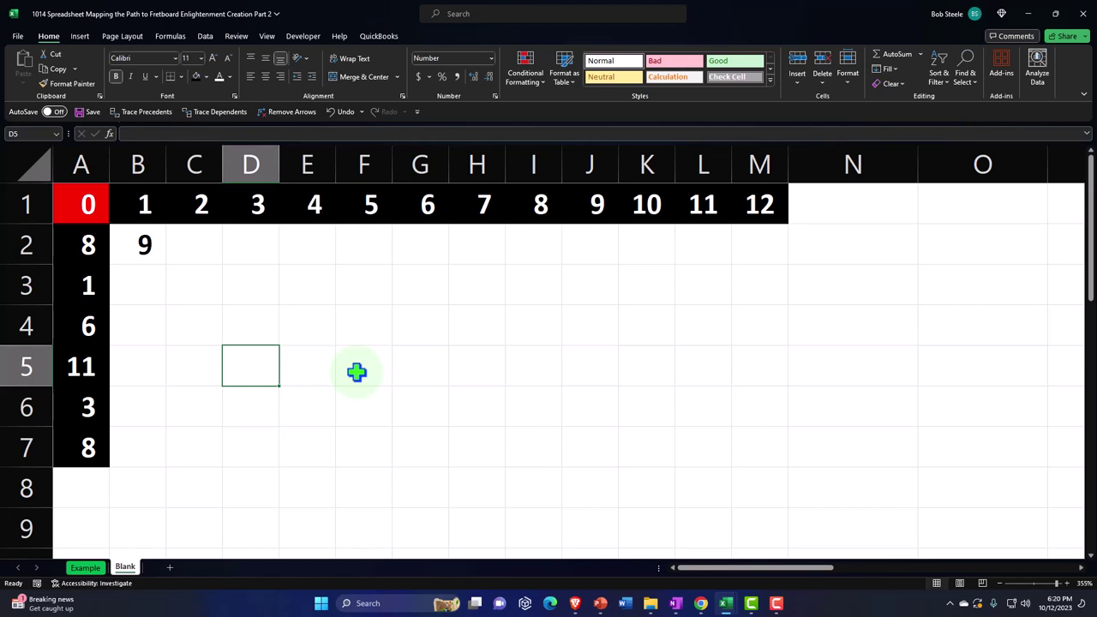
click(201, 242)
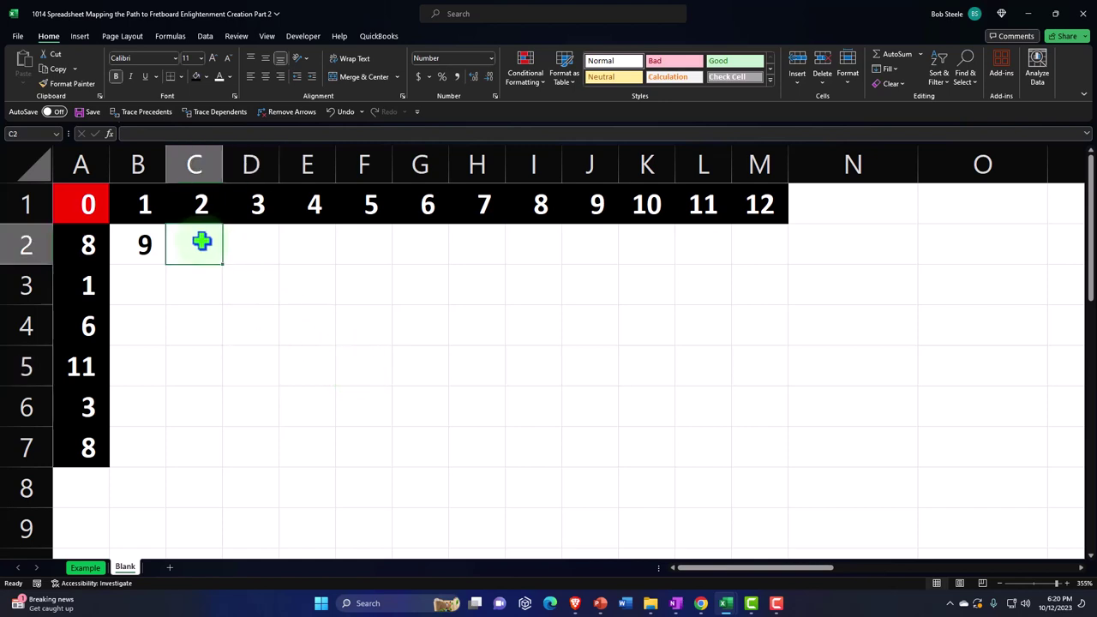
text(=if)
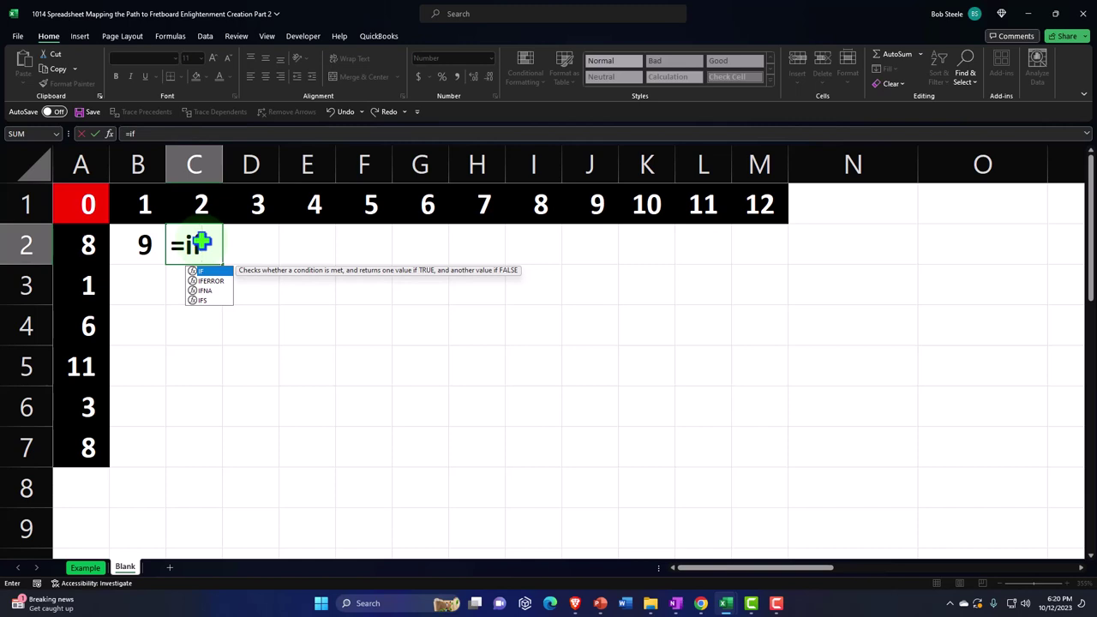
text(()
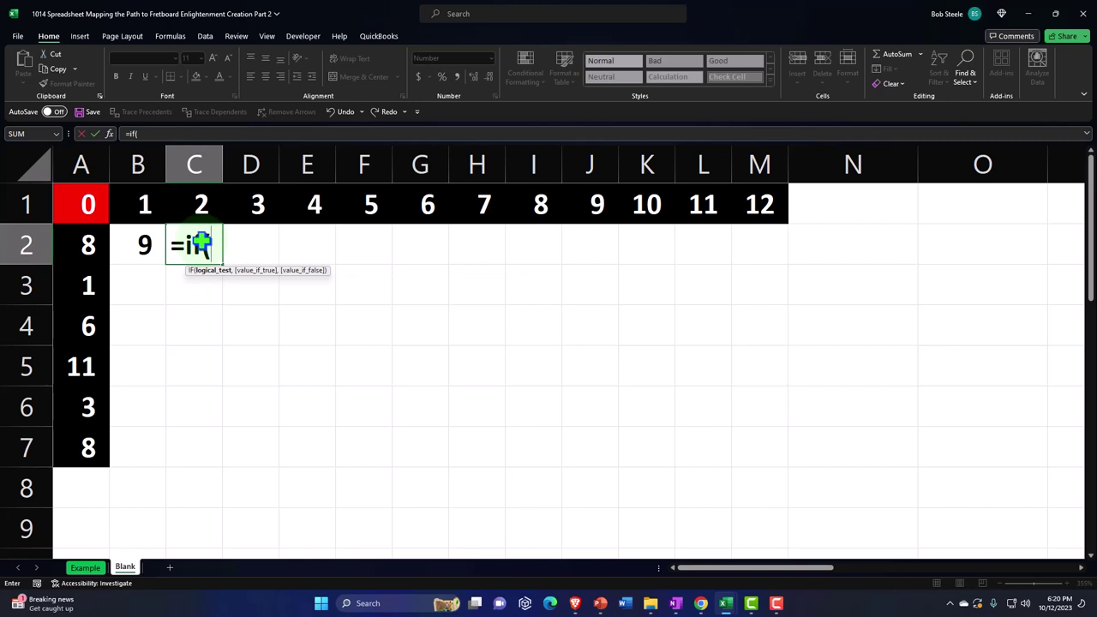
click(143, 245)
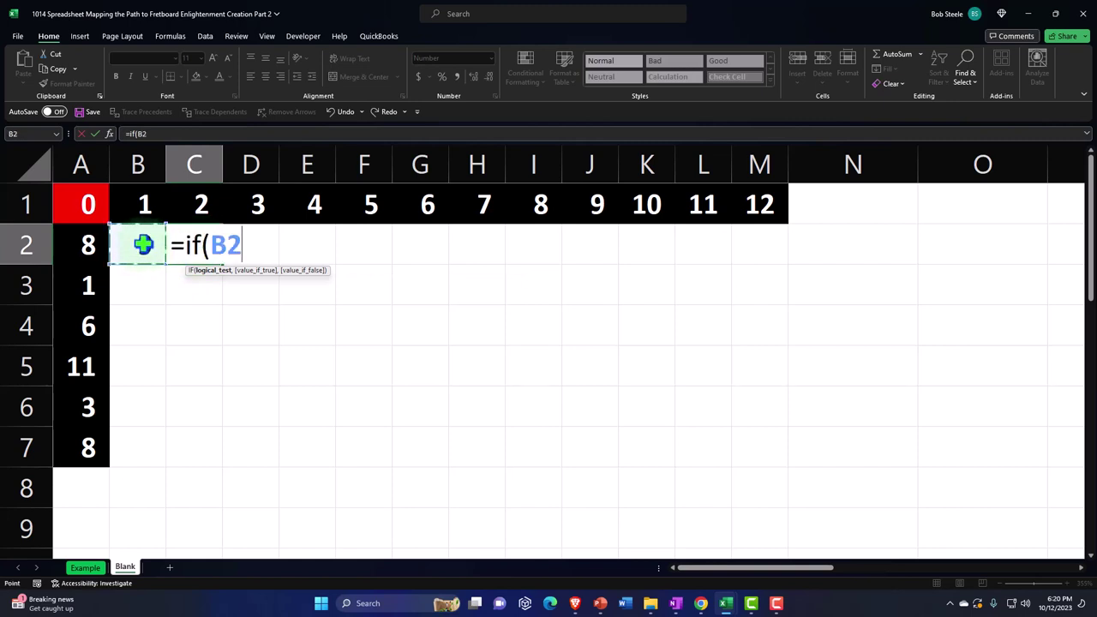
text(<12,)
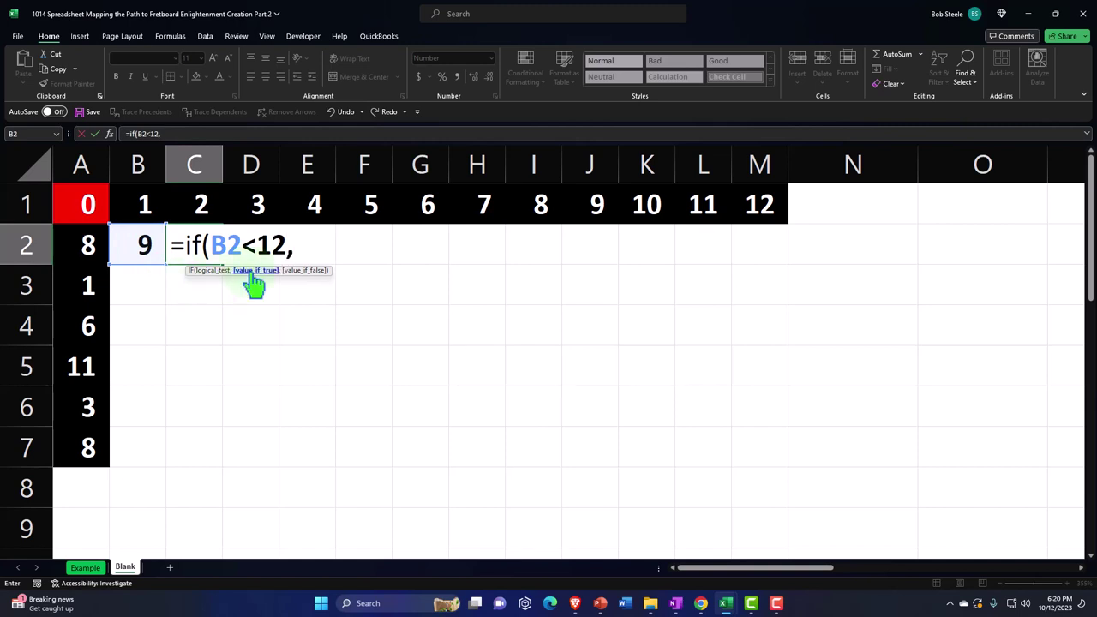
click(142, 245)
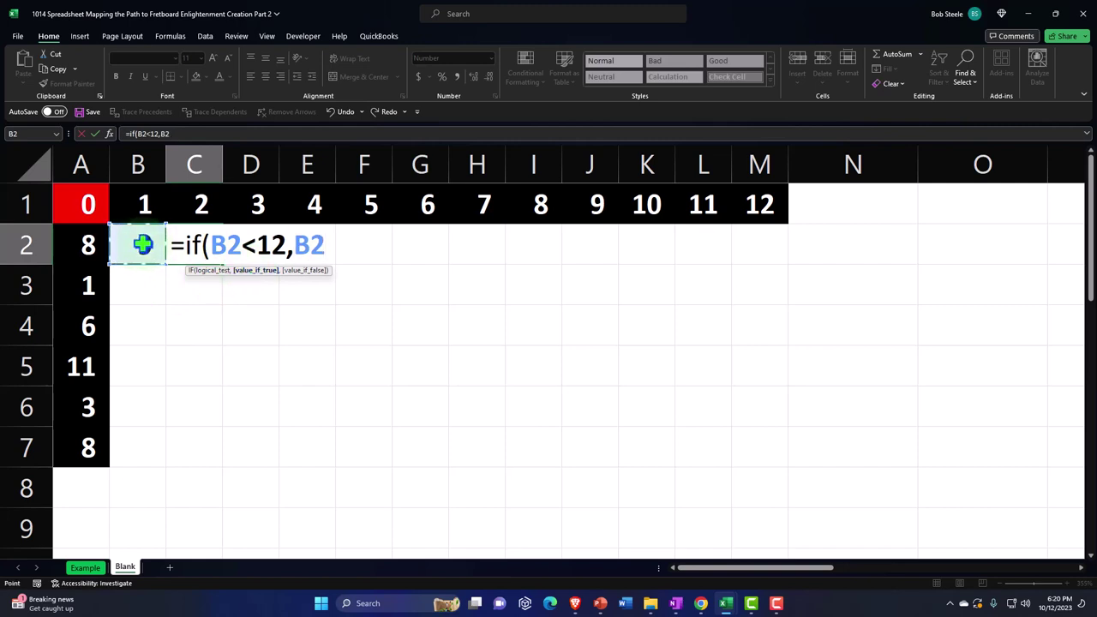
text(+1)
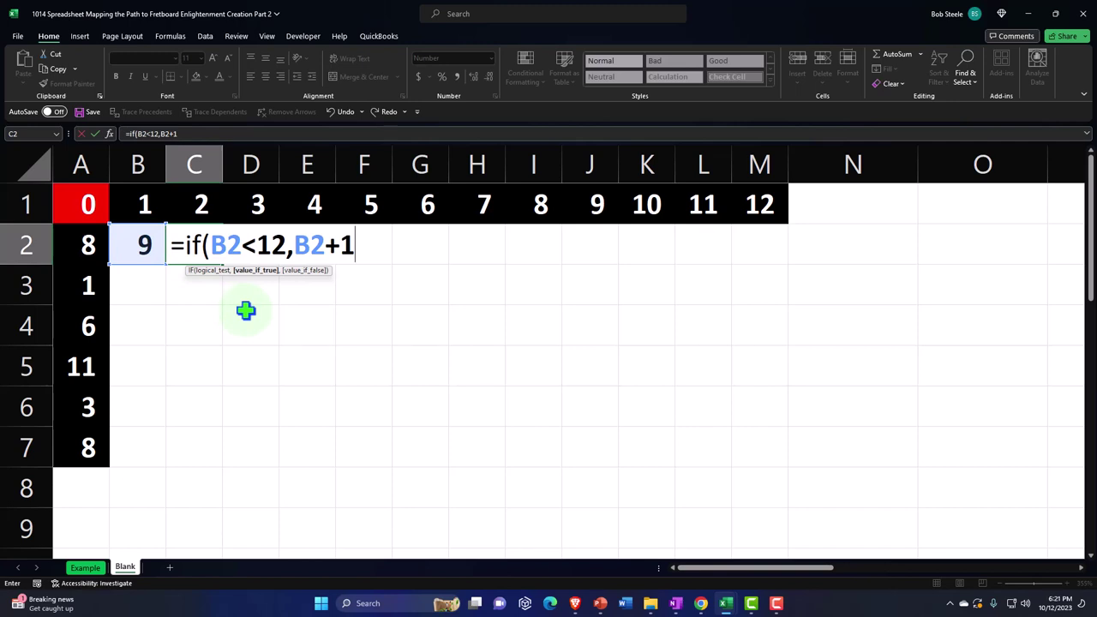
text(,)
click(144, 246)
text(+)
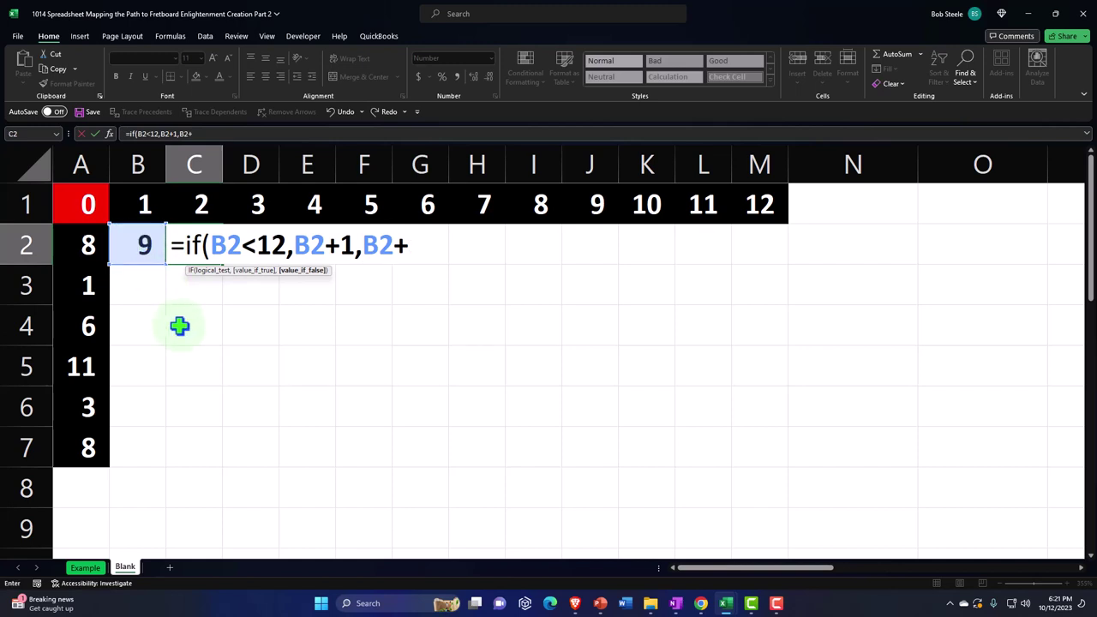
text(1-12)
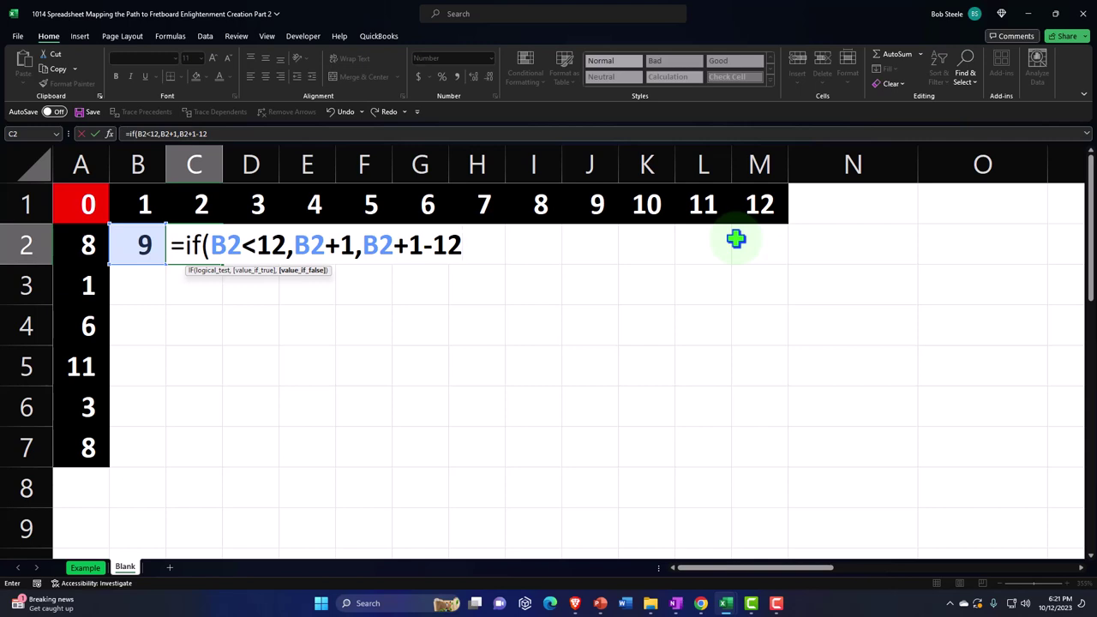
text())
key(Return)
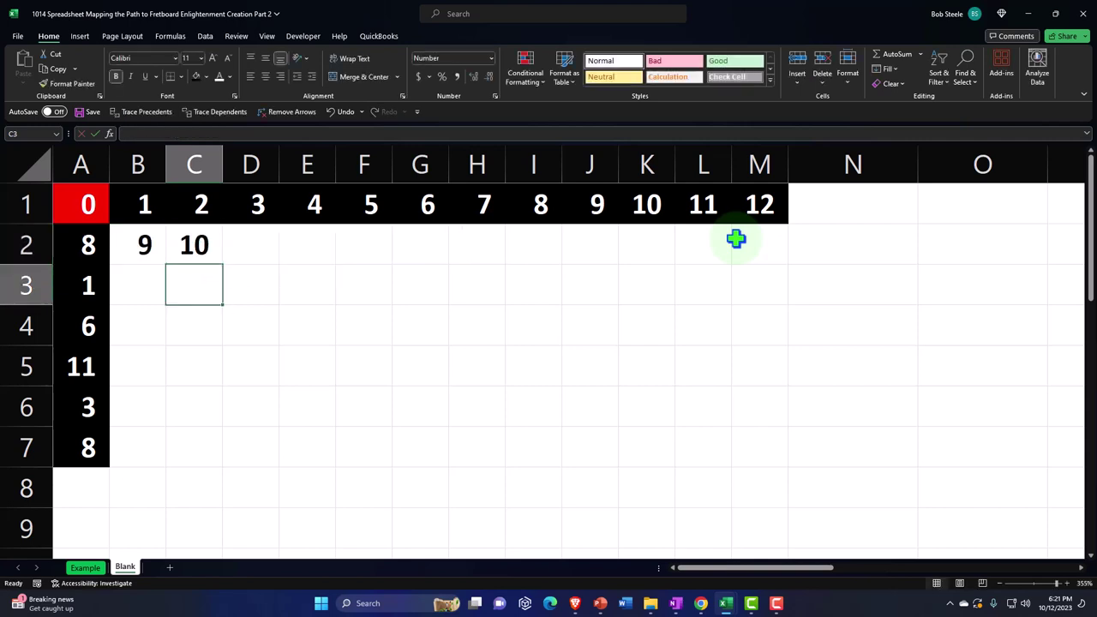
Step: Review the IF formula in C2 and copy it across row 2 to M2
double_click(214, 245)
key(Return)
click(206, 247)
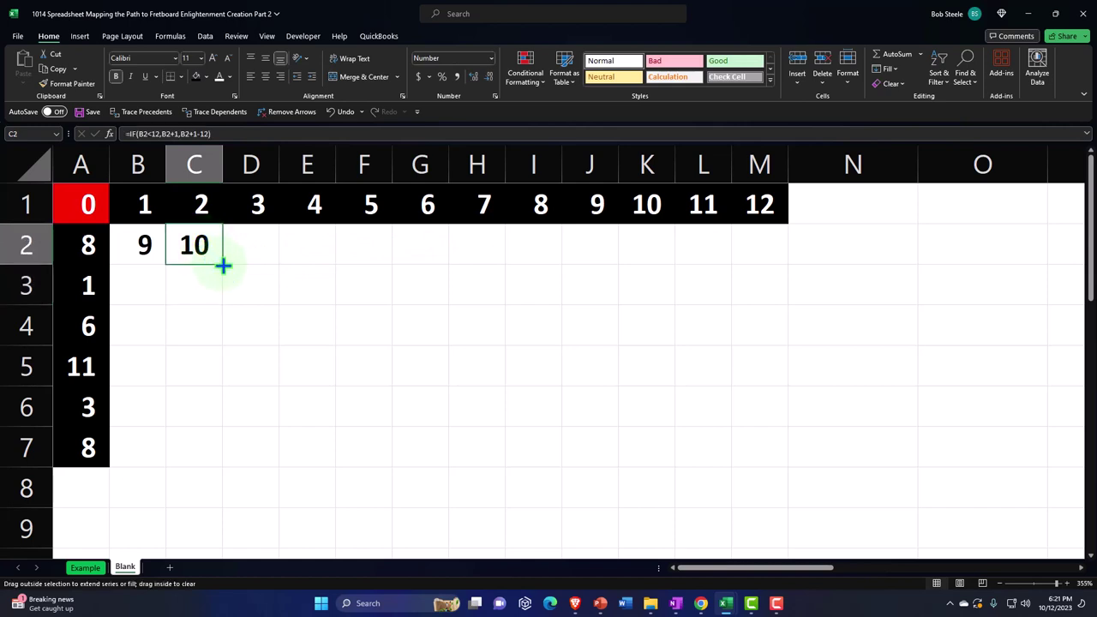
drag(223, 266, 766, 257)
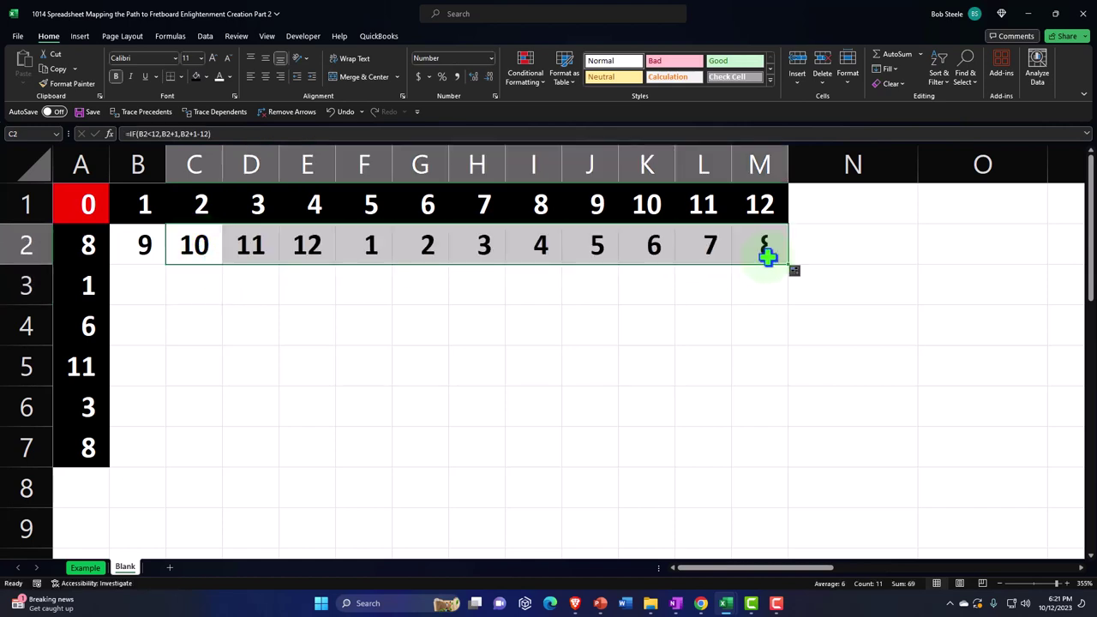
Step: Step through row 2 from B2 to M2, examining the copied IF formula in each cell
click(156, 244)
key(Right)
key(Right)
key(Right)
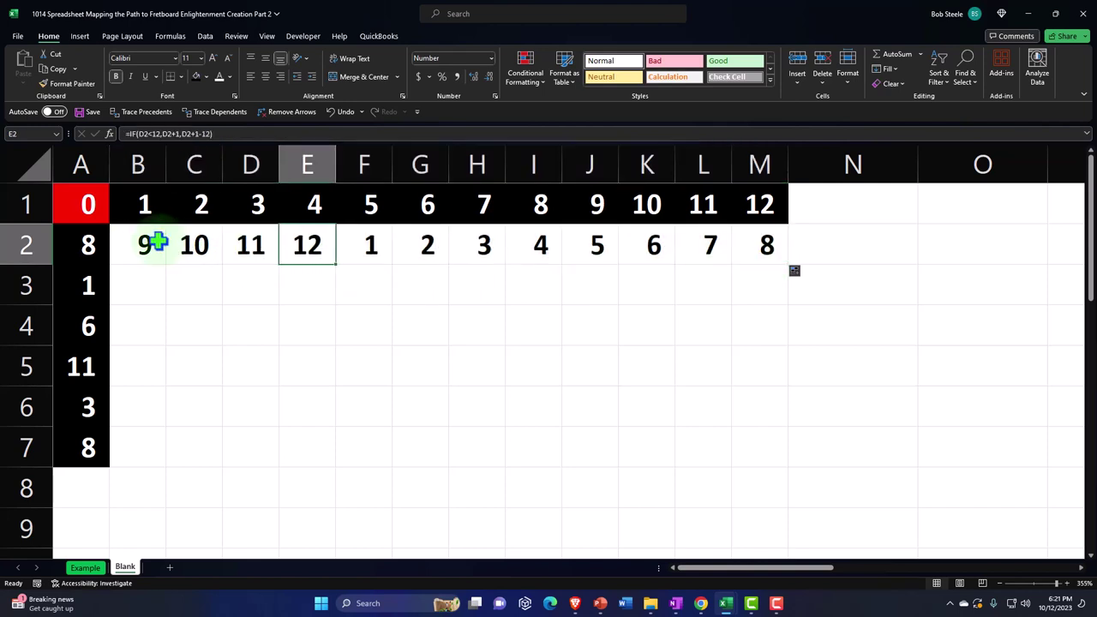
key(Right)
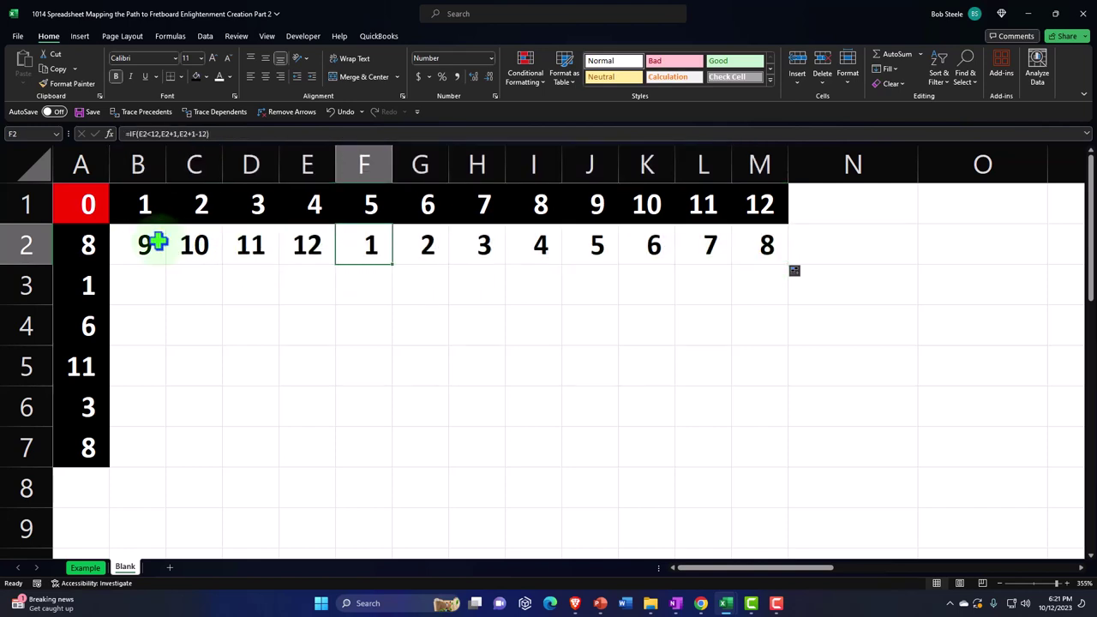
key(Right)
key(Right)
key(Right)
key(Right)
key(Right)
key(Right)
key(Right)
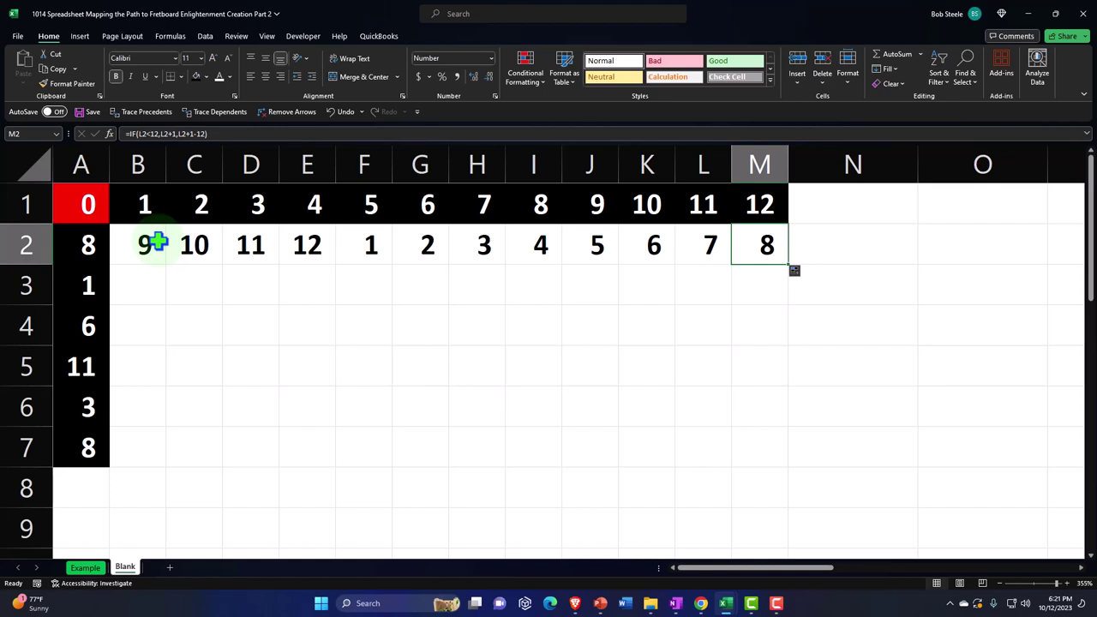
Step: Enter 2 in B3 and 3 in C3, and clear C3 again
click(154, 284)
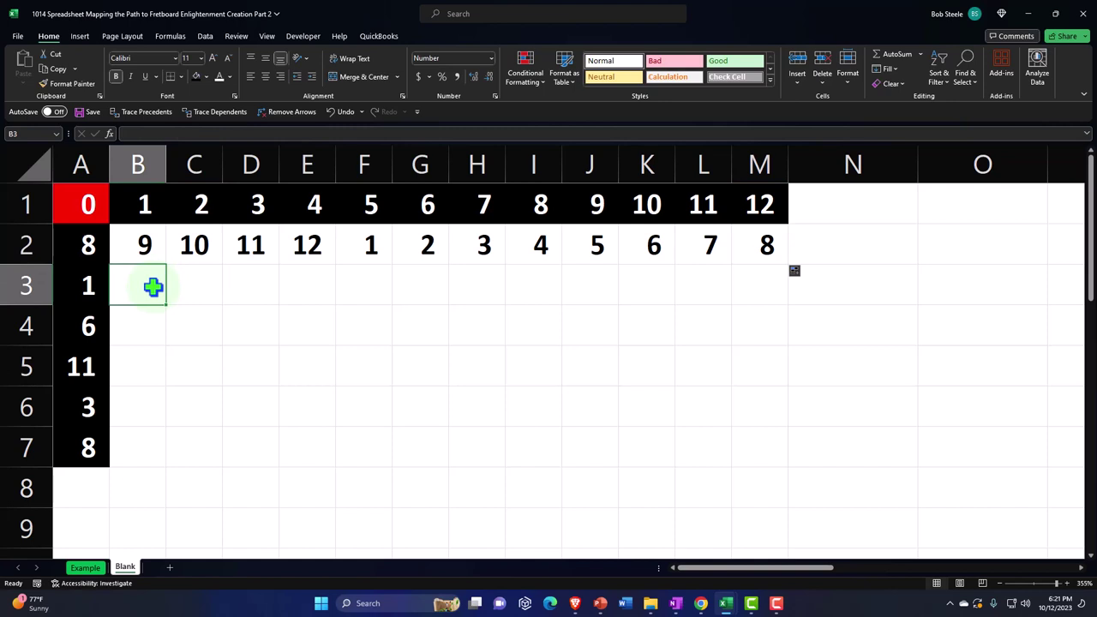
text(2)
key(Tab)
text(3)
key(Tab)
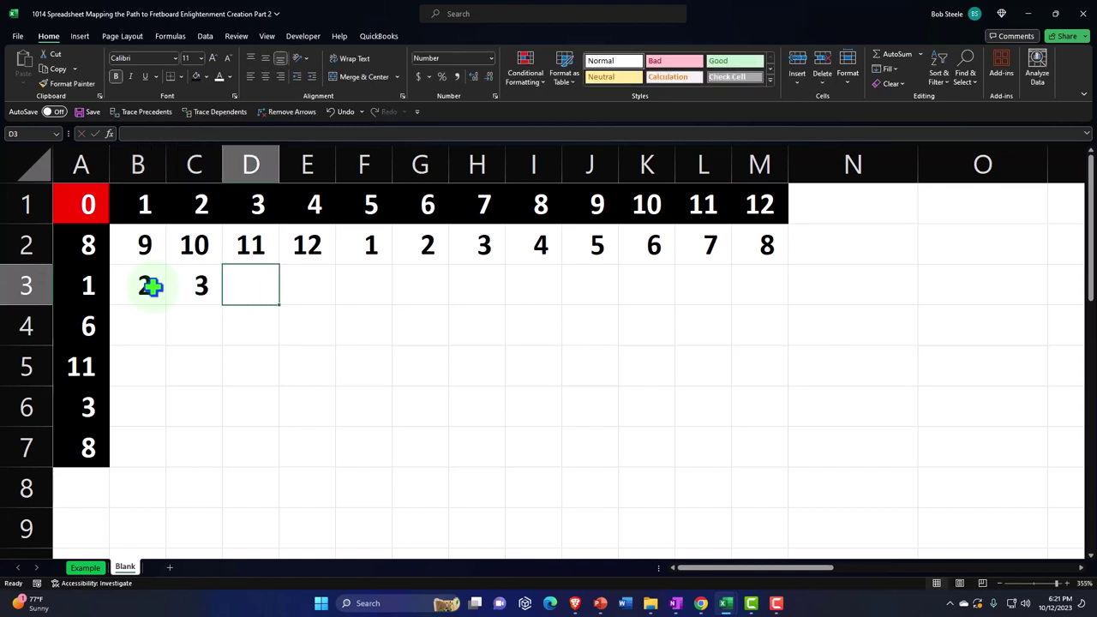
key(Left)
key(Delete)
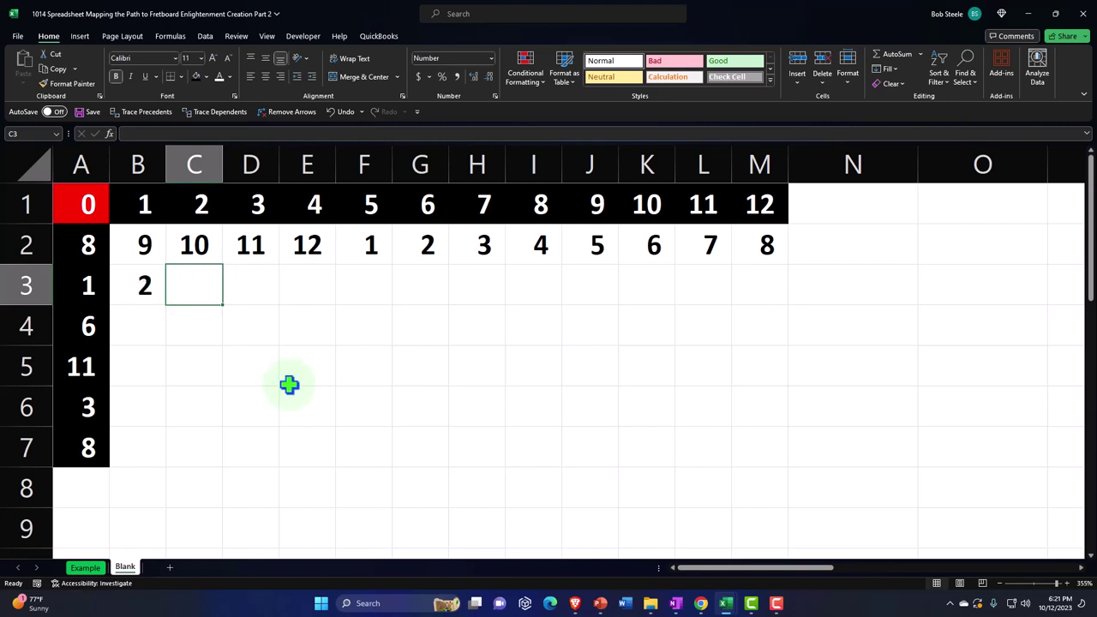
click(575, 603)
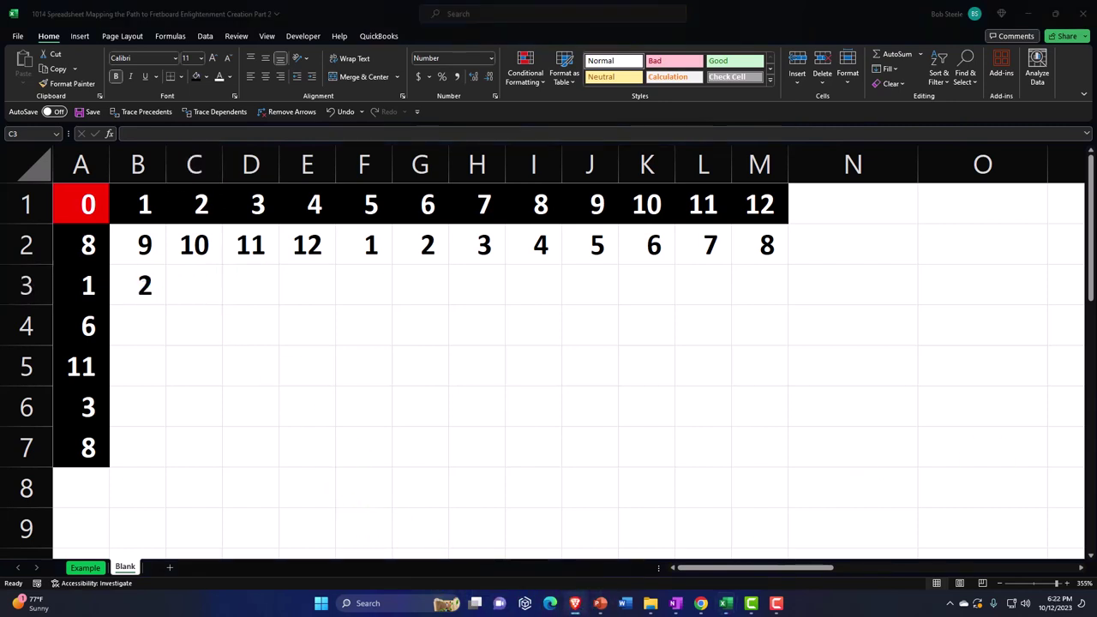
key(alt+Tab)
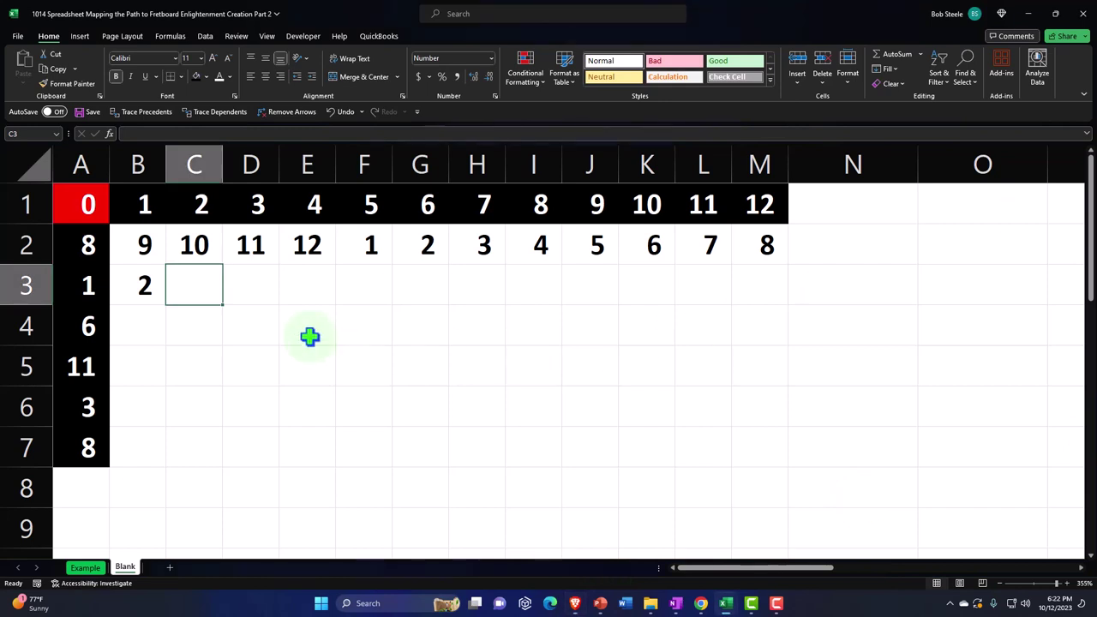
Step: Enter the formula =IF(B3<12,B3+1,B3+1-12) in C3 and copy it across row 3 to M3
text(=)
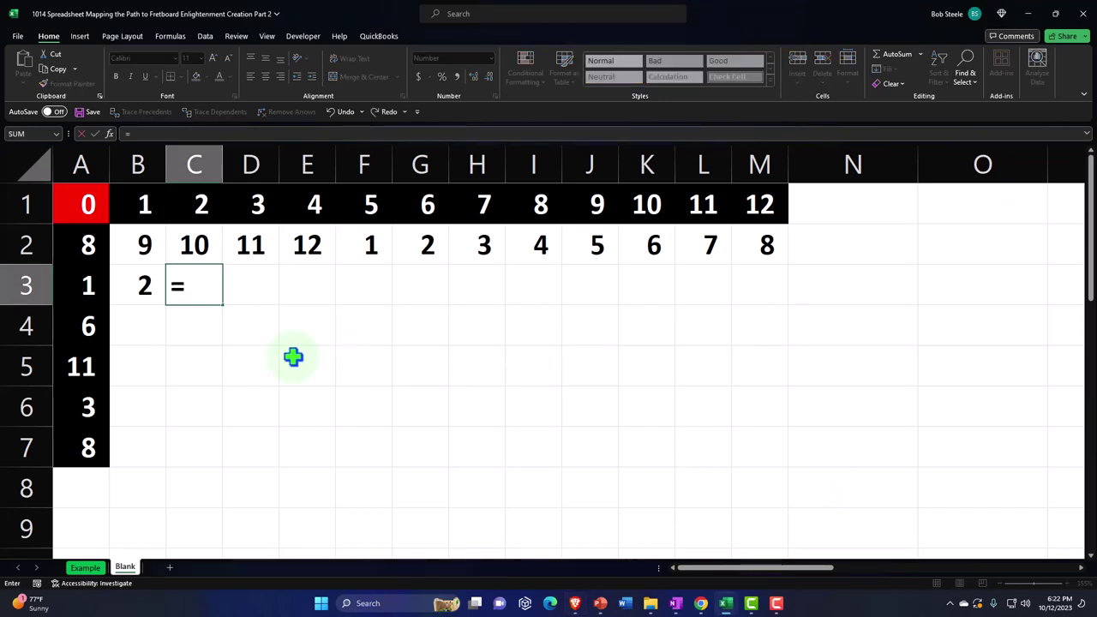
text(if()
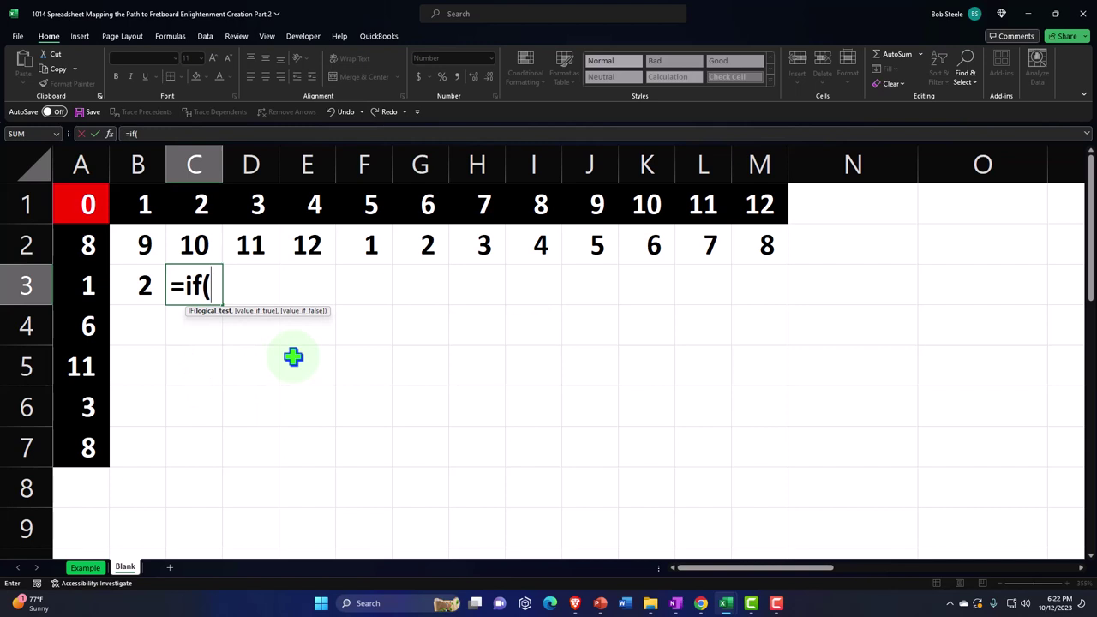
click(293, 357)
key(Left)
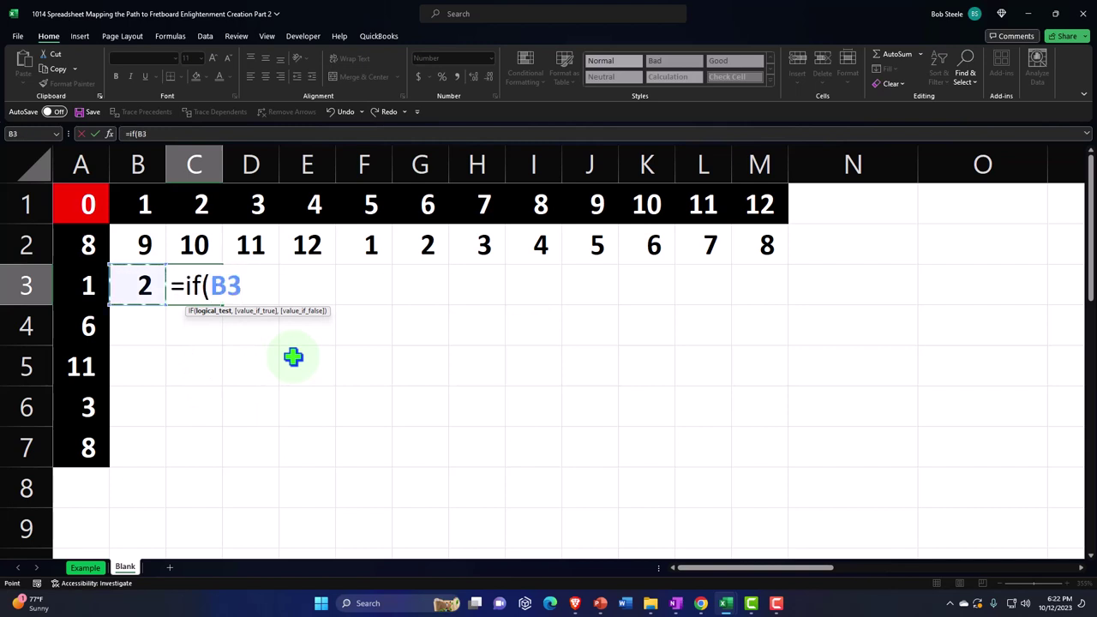
text(<12)
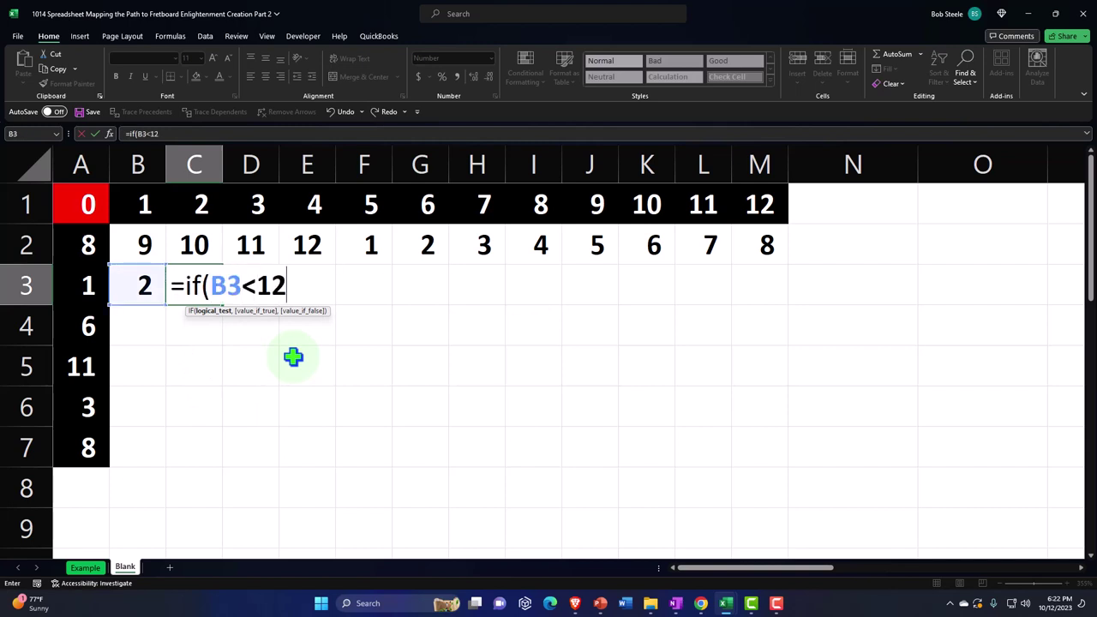
text(,)
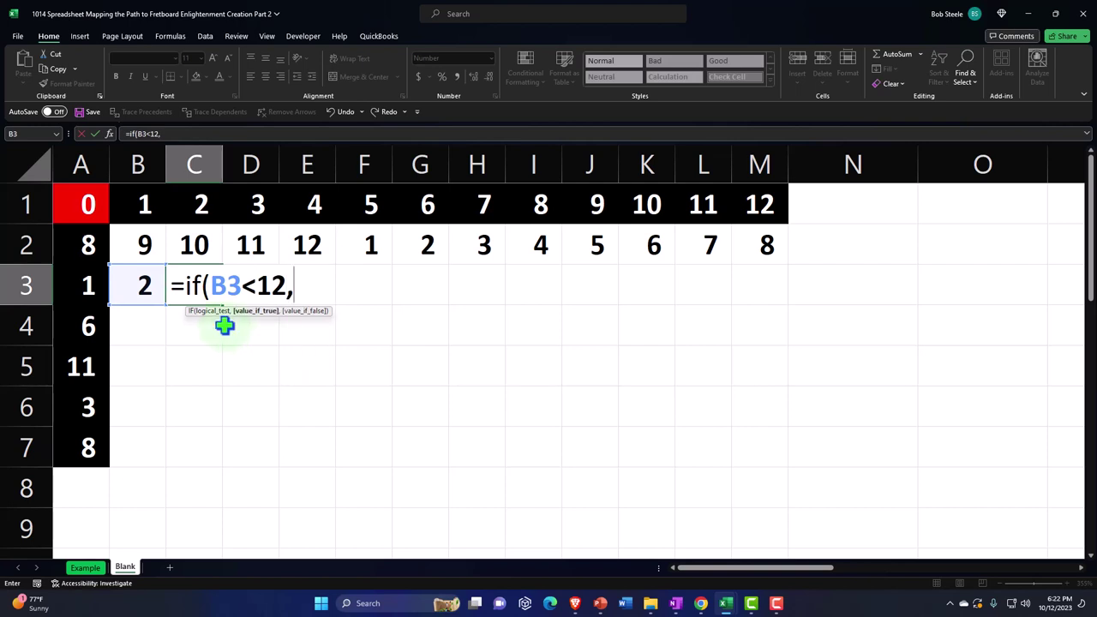
click(146, 286)
text(+1,)
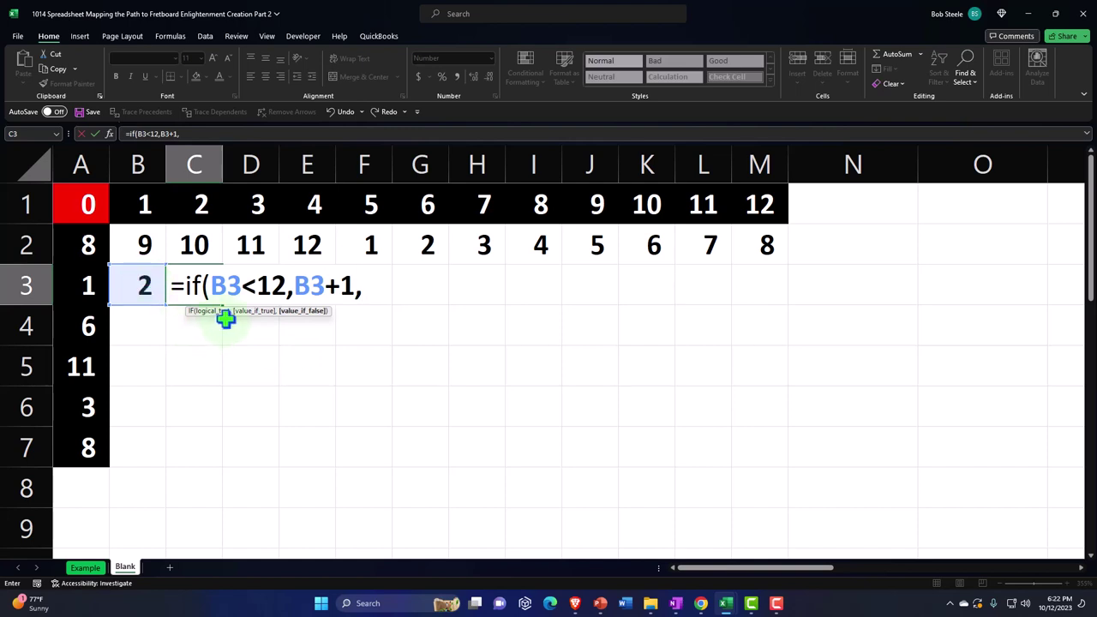
click(145, 286)
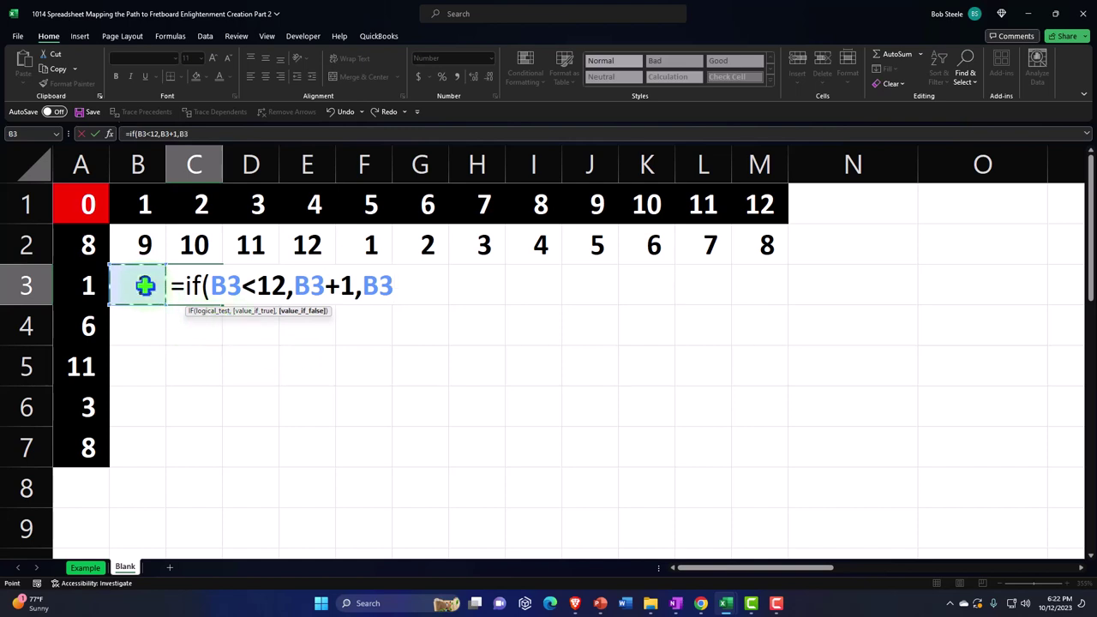
text(+1)
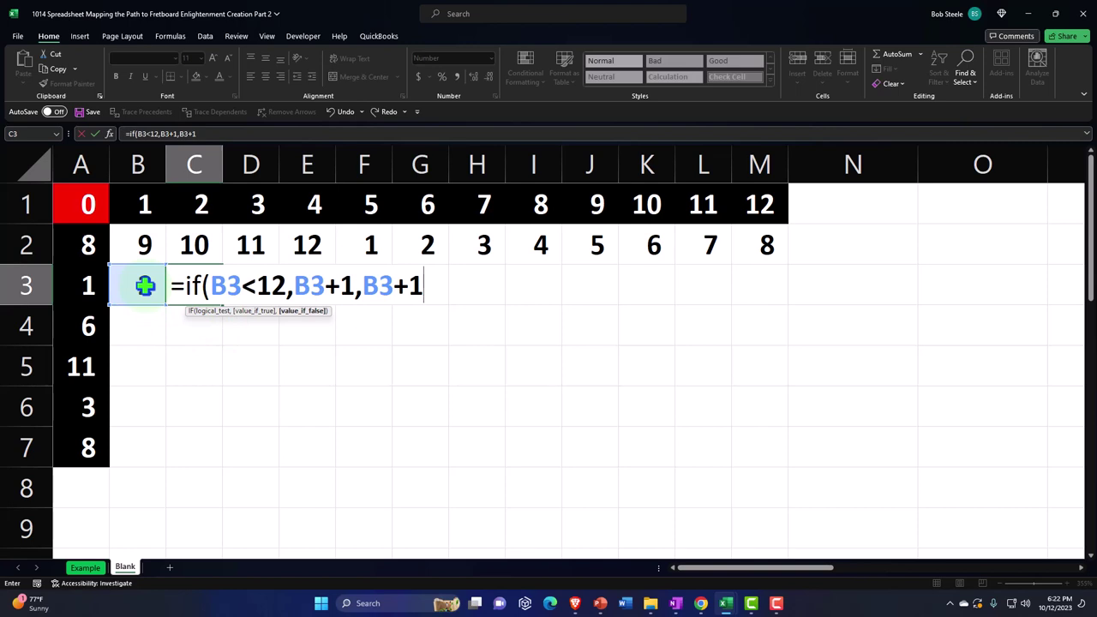
text(-12)
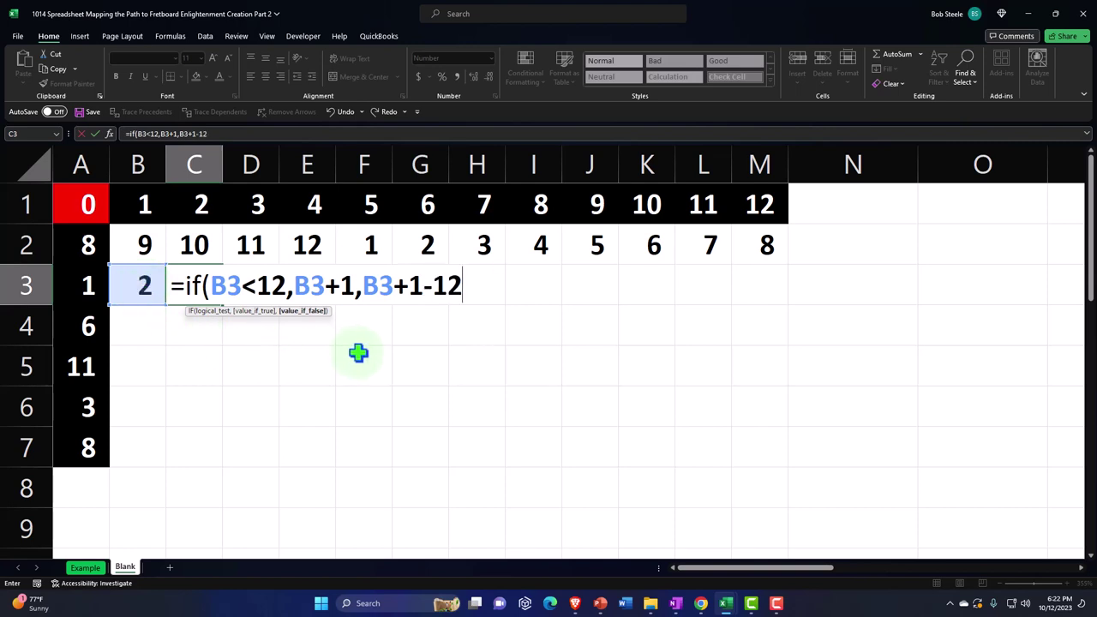
text())
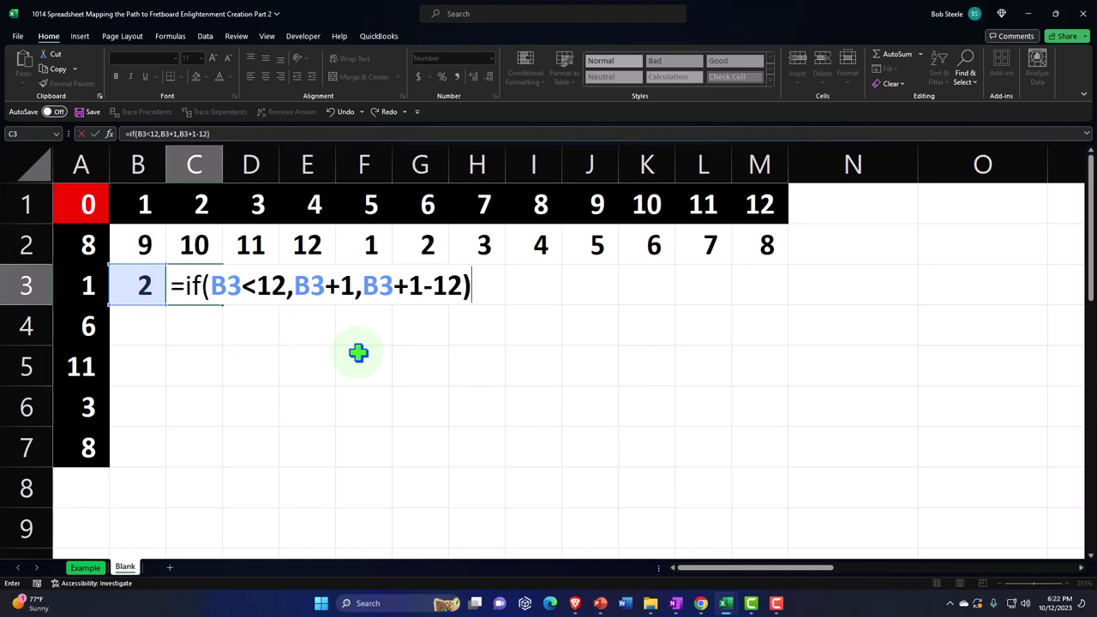
key(Return)
click(205, 287)
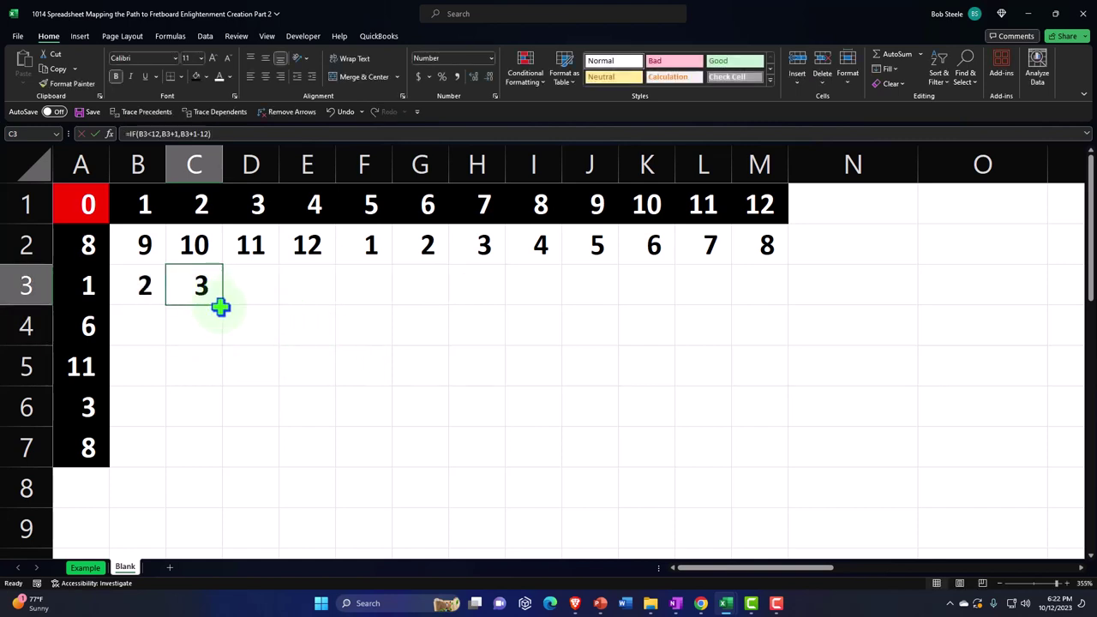
drag(222, 305, 772, 303)
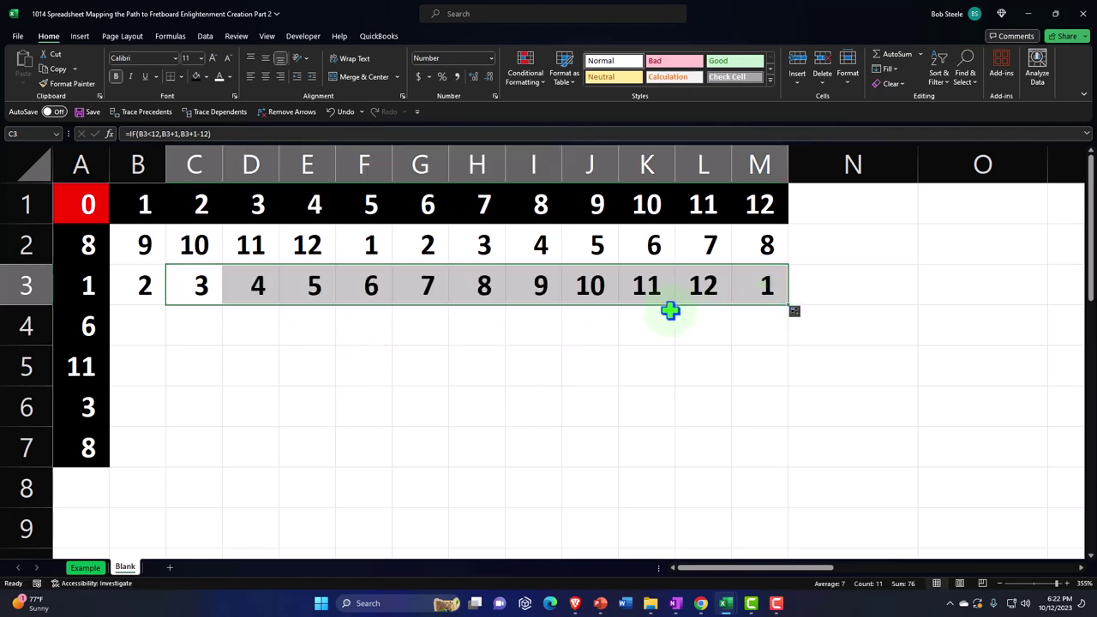
Step: Step through row 3 from B3 to M3 to examine the copied IF formulas, and recheck the entry in B3
click(151, 287)
key(Right)
key(Right)
key(Right)
key(Right)
key(Right)
key(Right)
key(Right)
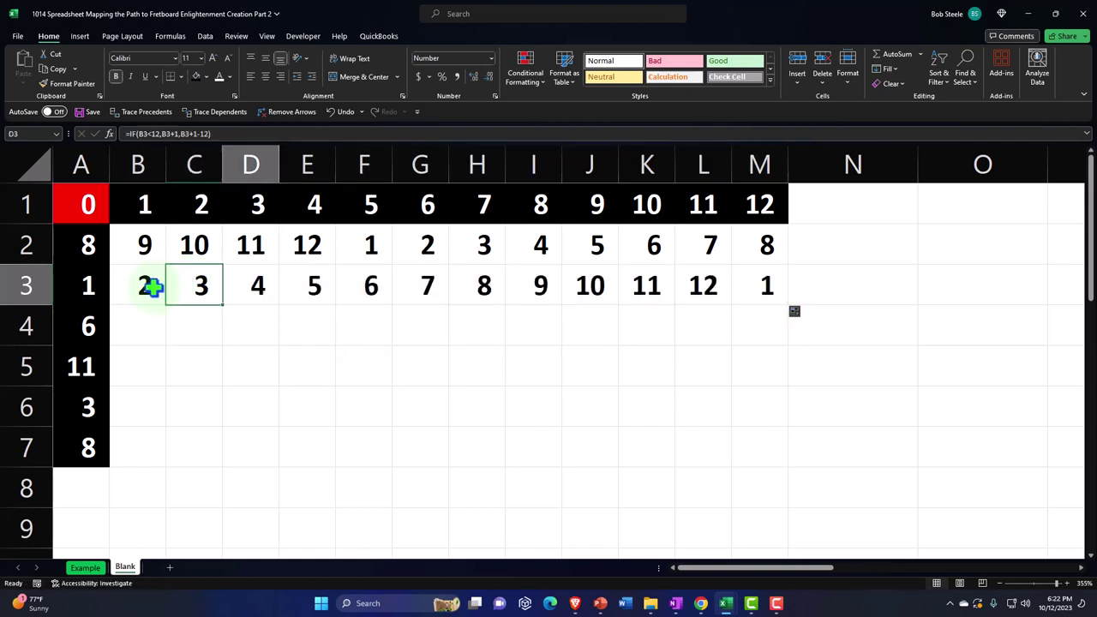
key(Right)
key(Right)
key(Right)
key(Right)
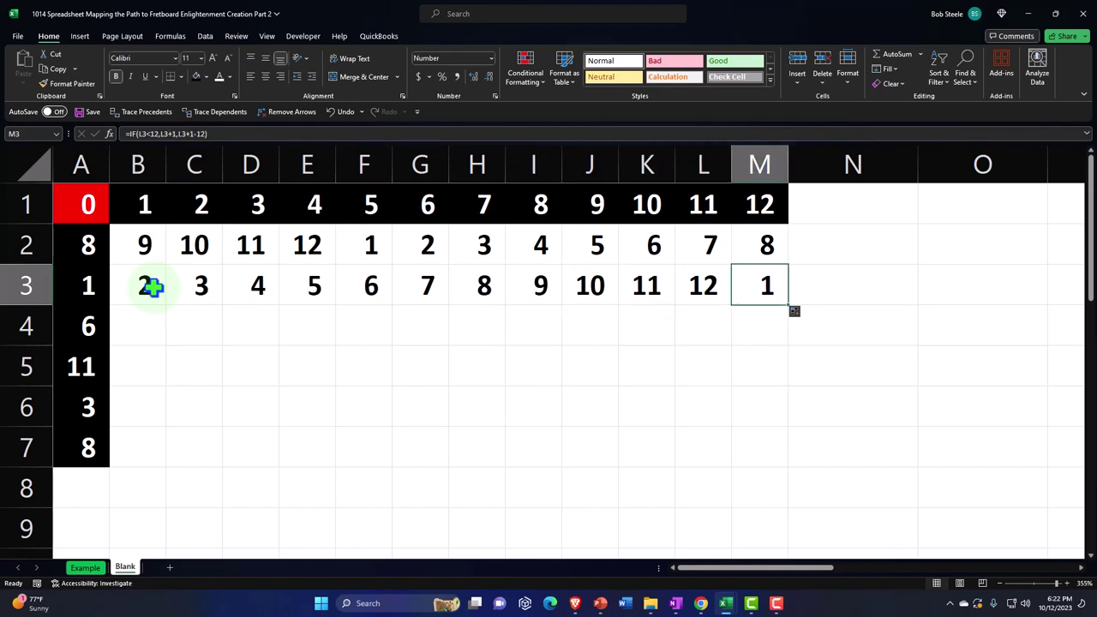
double_click(151, 288)
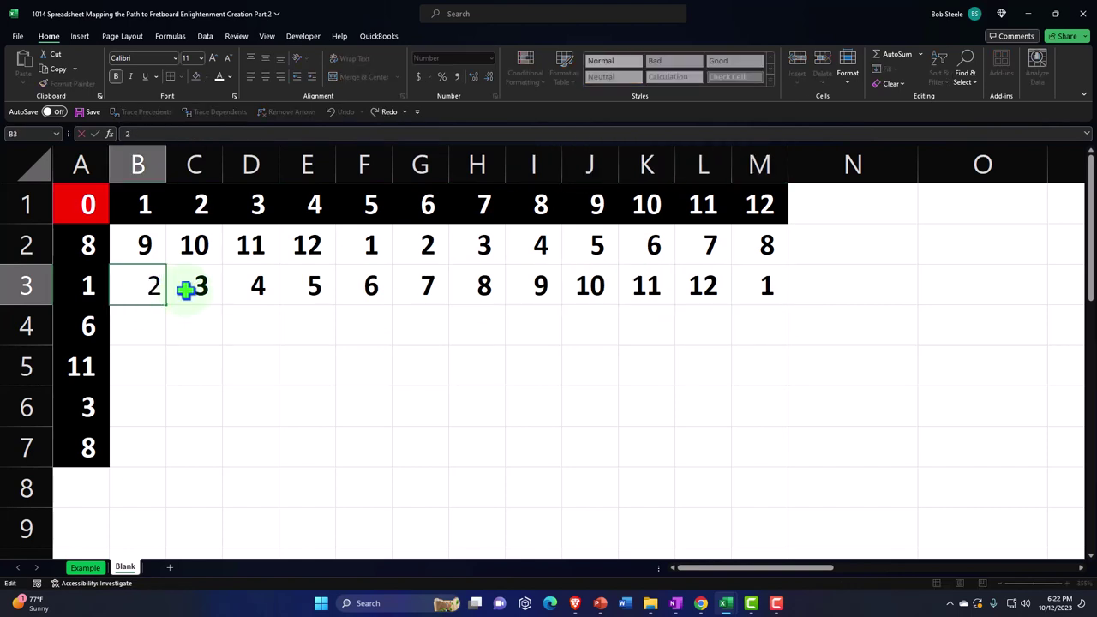
key(Return)
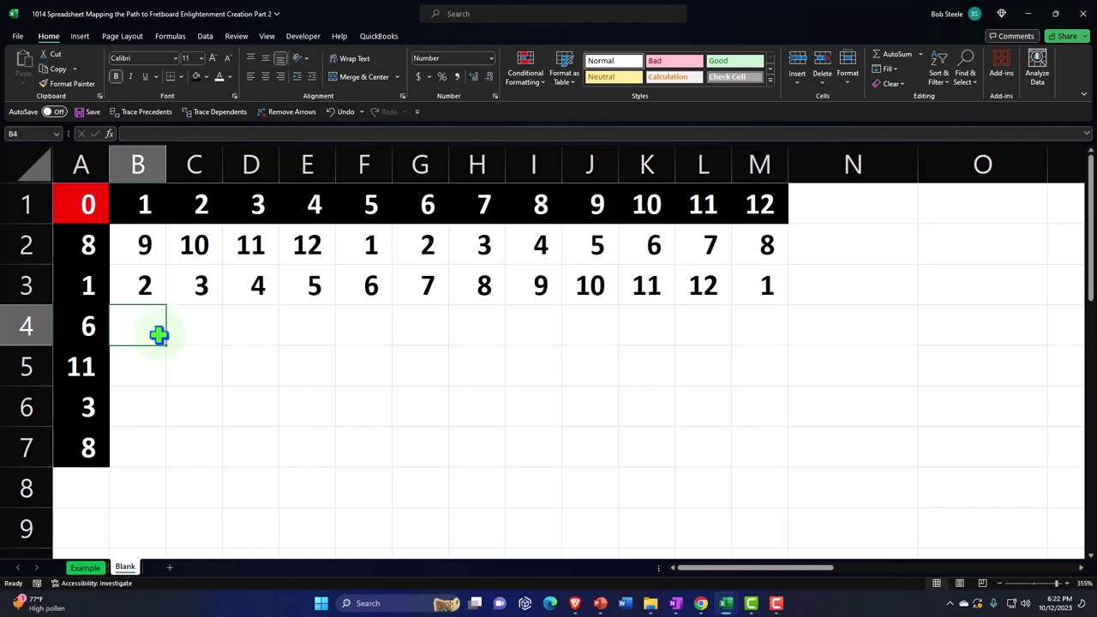
Step: Enter the formula =A4+1 in B4 and copy it down to B7
text(=)
key(Left)
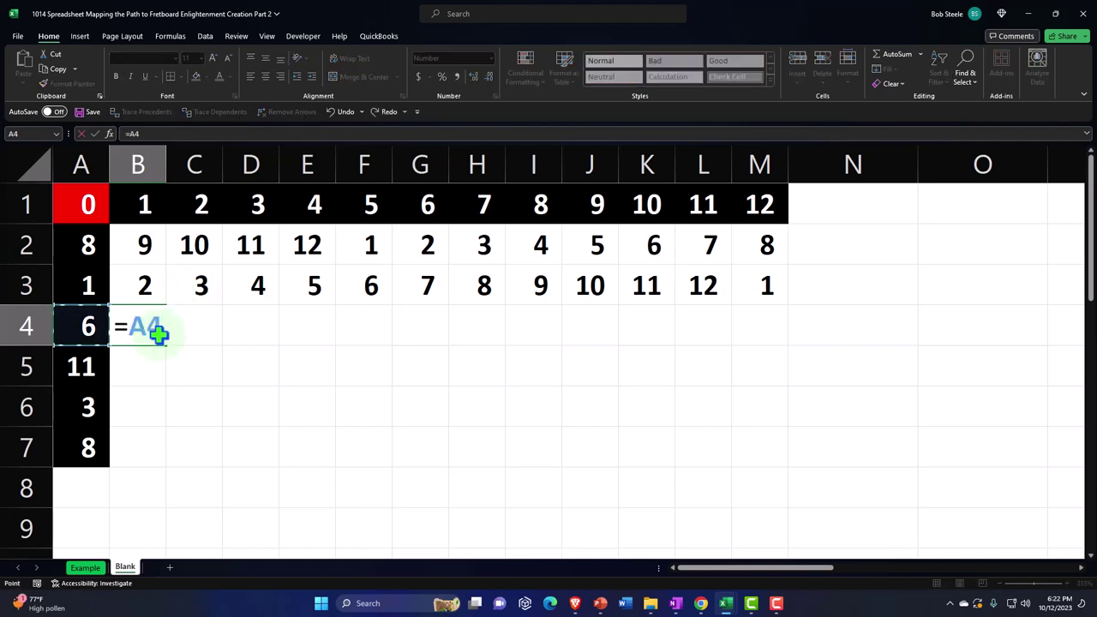
text(+1)
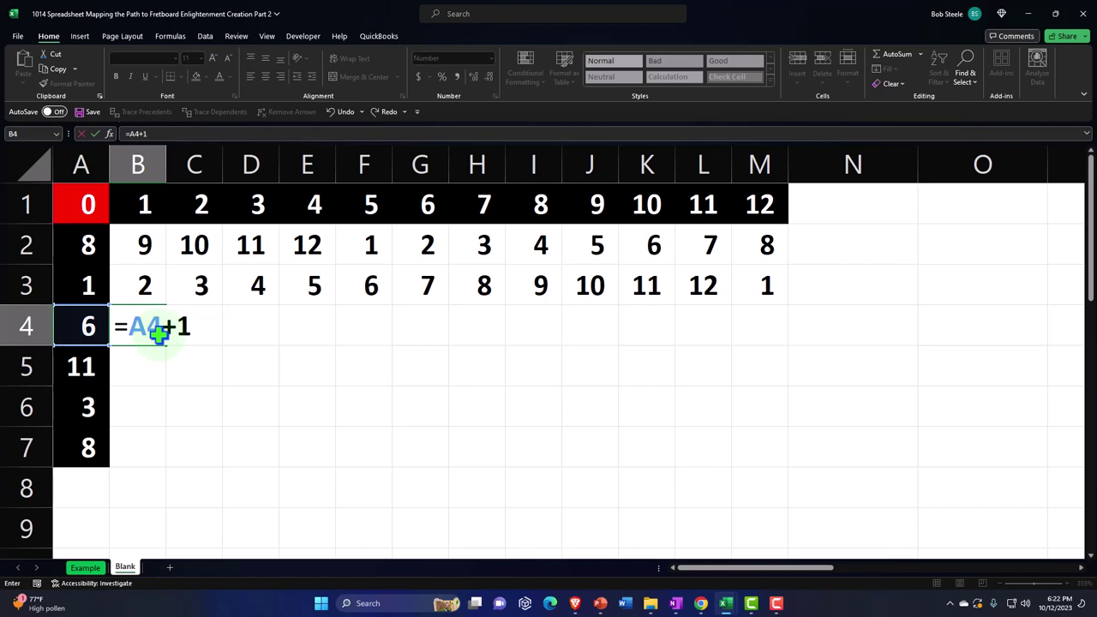
key(Return)
click(158, 335)
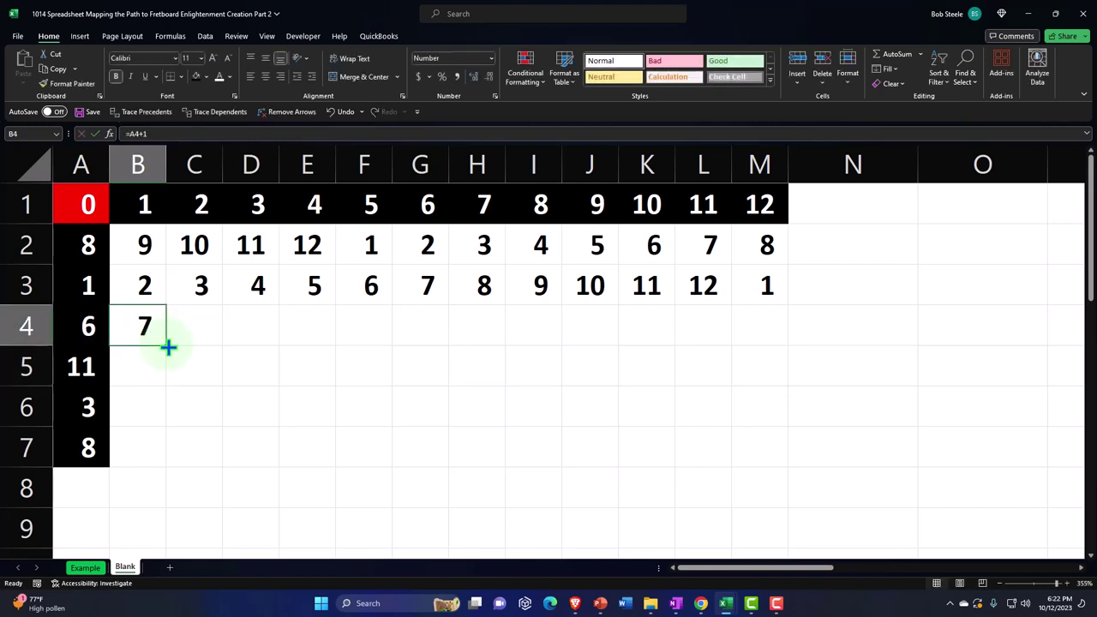
drag(166, 348, 162, 458)
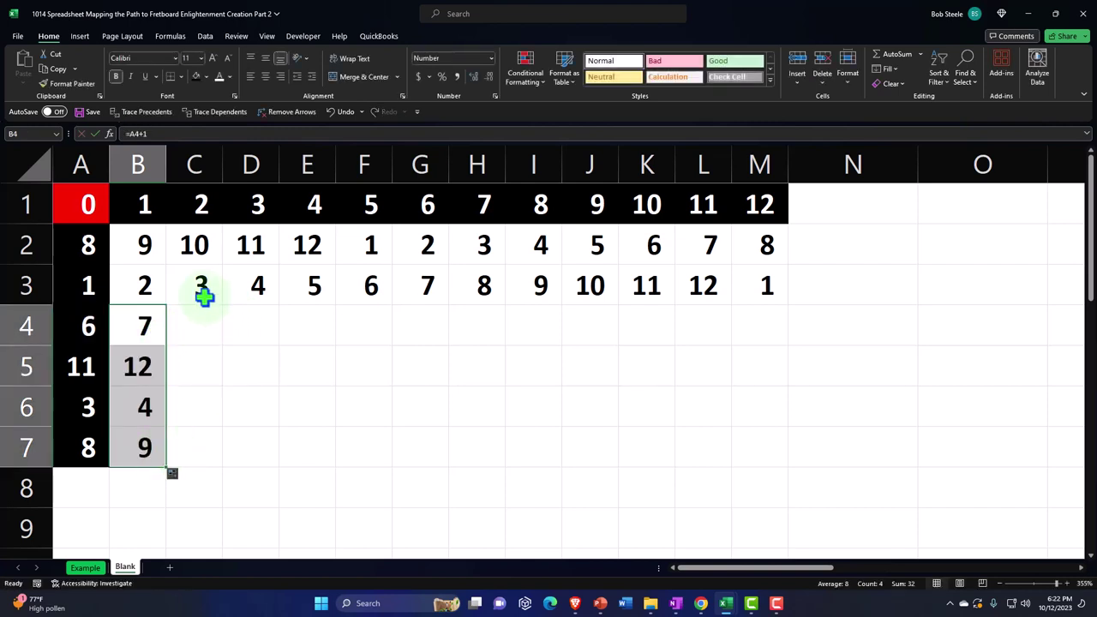
Step: Copy the IF formulas of row 3 from C3 to M3 down through row 7, and check the formula in C5
drag(203, 297, 768, 453)
double_click(195, 366)
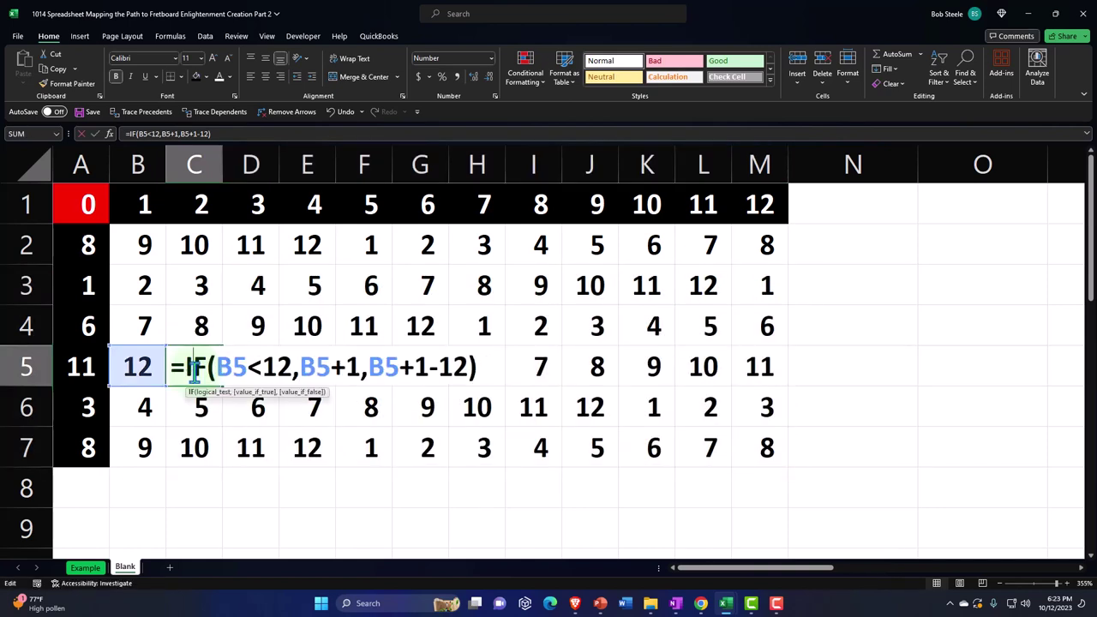
key(Return)
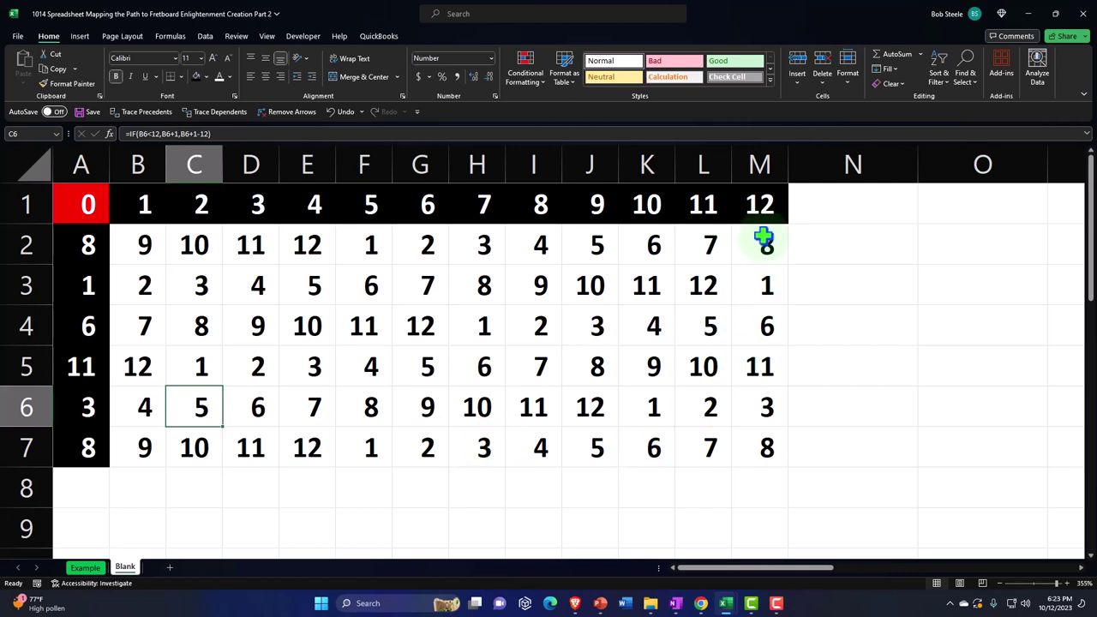
Step: Give M2:M7 a black fill and white font, and compare M2 with the open-string value in A2
drag(763, 237, 768, 439)
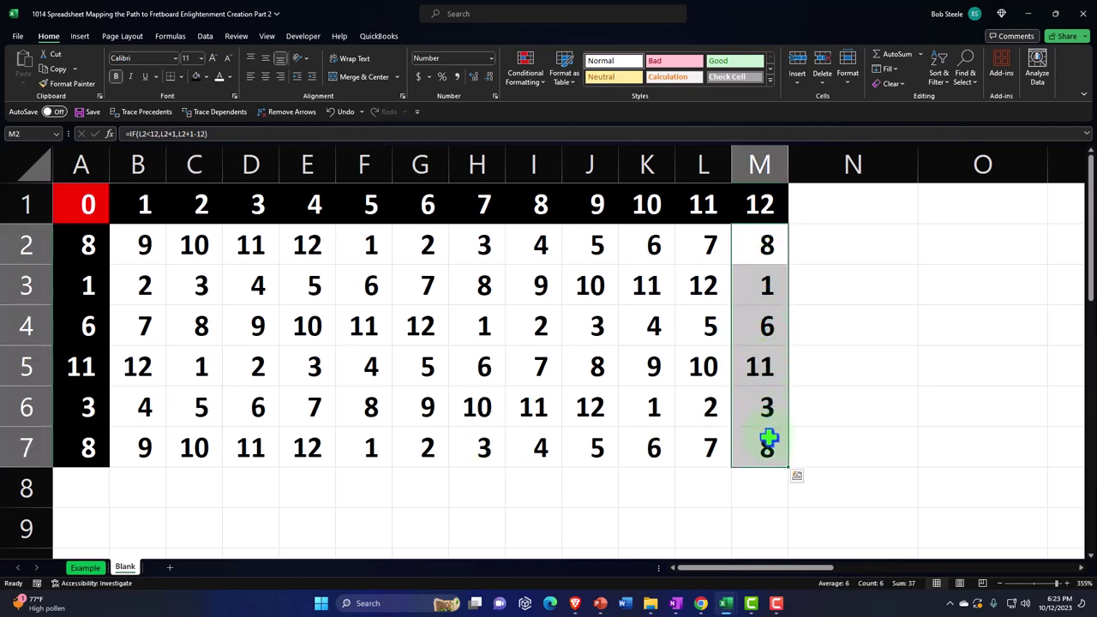
click(196, 76)
click(218, 76)
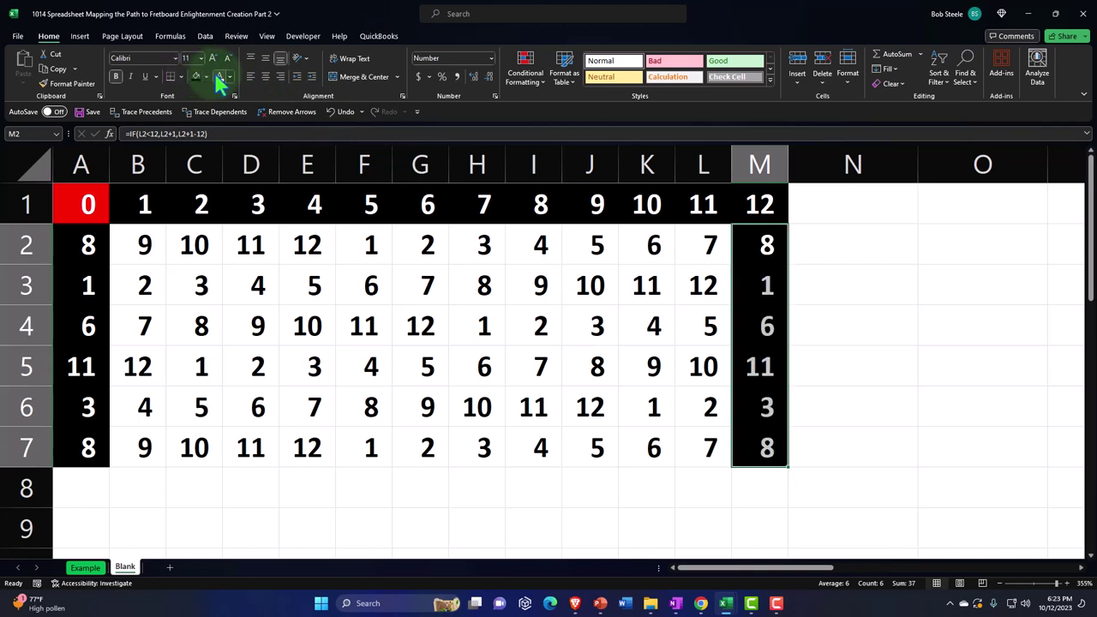
click(753, 245)
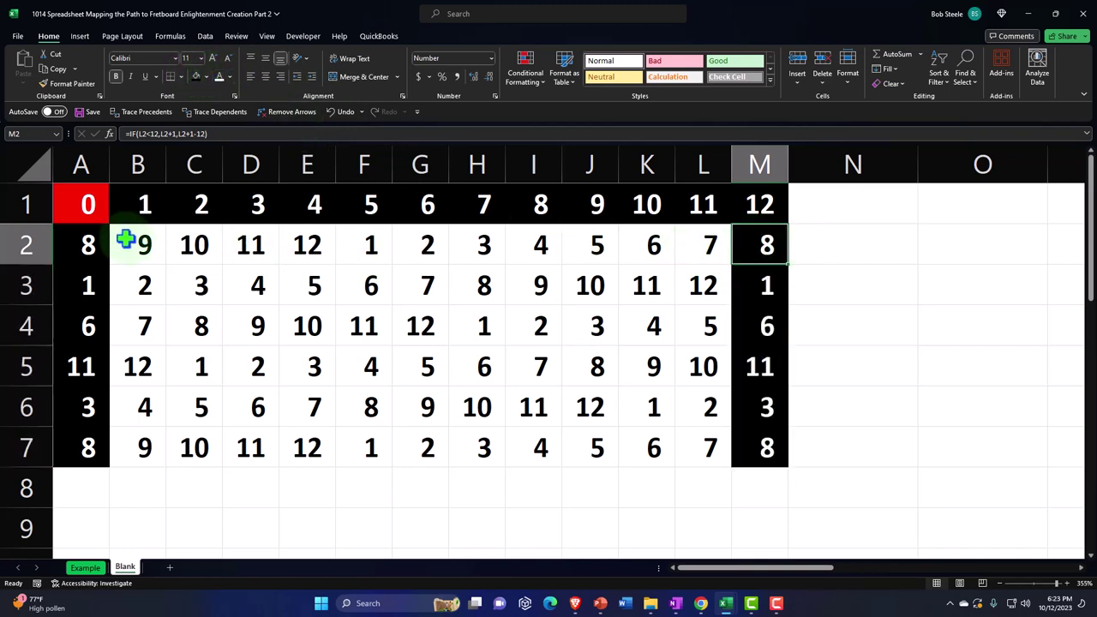
click(91, 245)
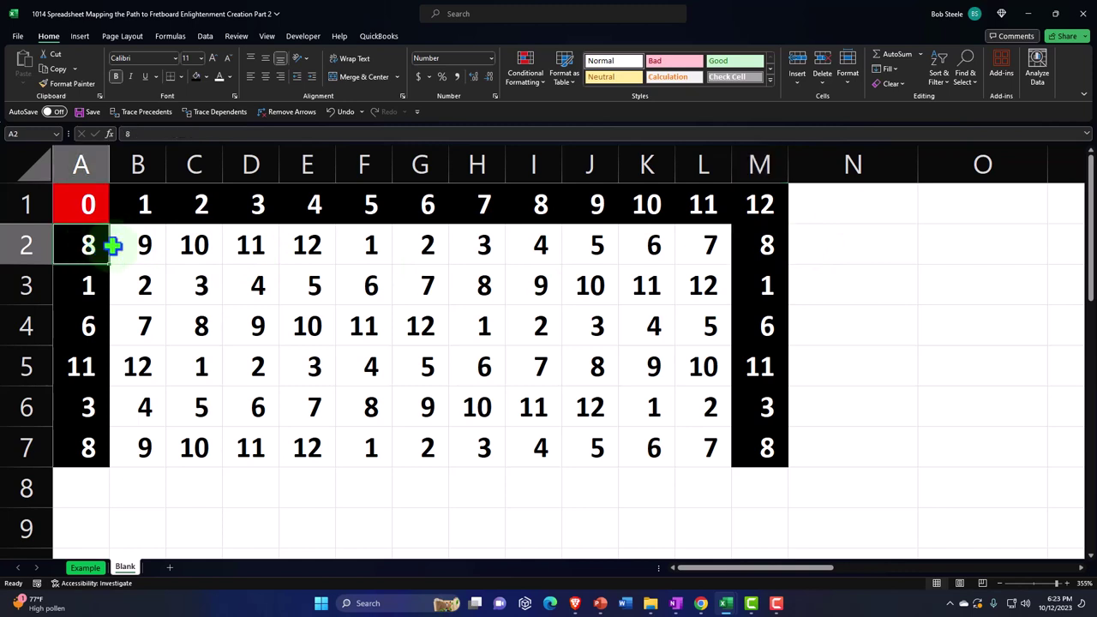
click(756, 247)
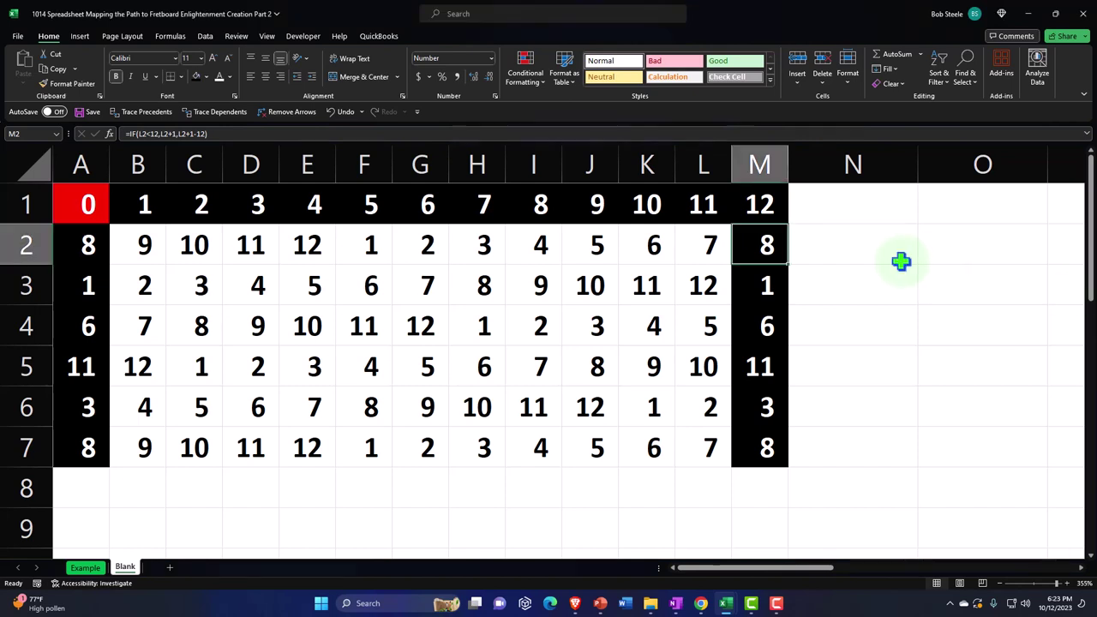
Step: Enter 13 in N1 and 14 in O1, and extend the fret number series across row 1 to 24 in Y1
click(838, 203)
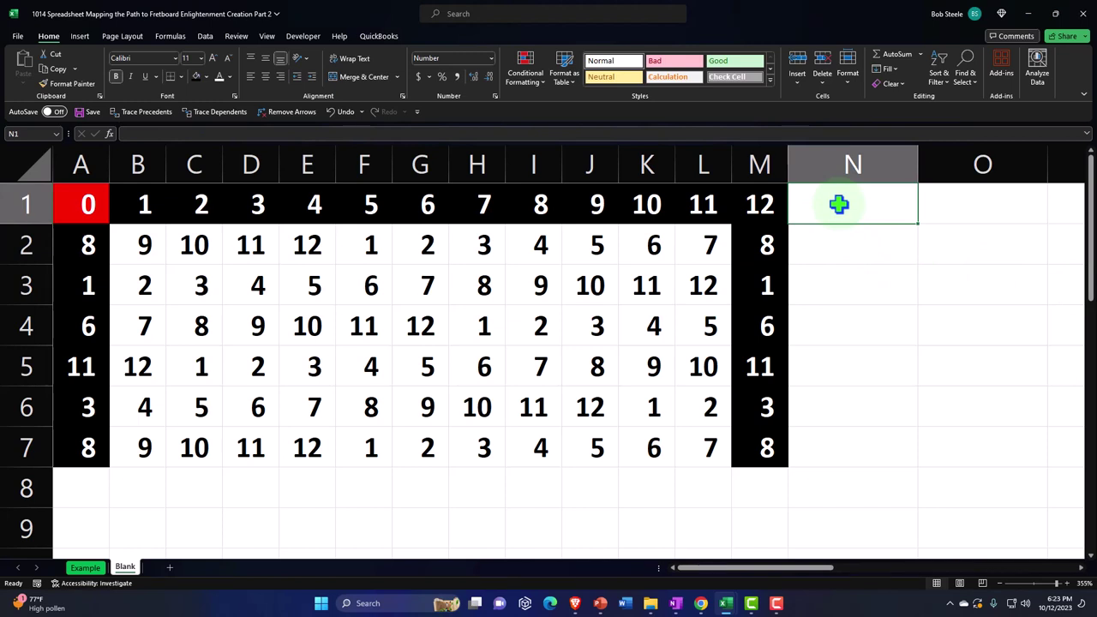
text(13)
key(Tab)
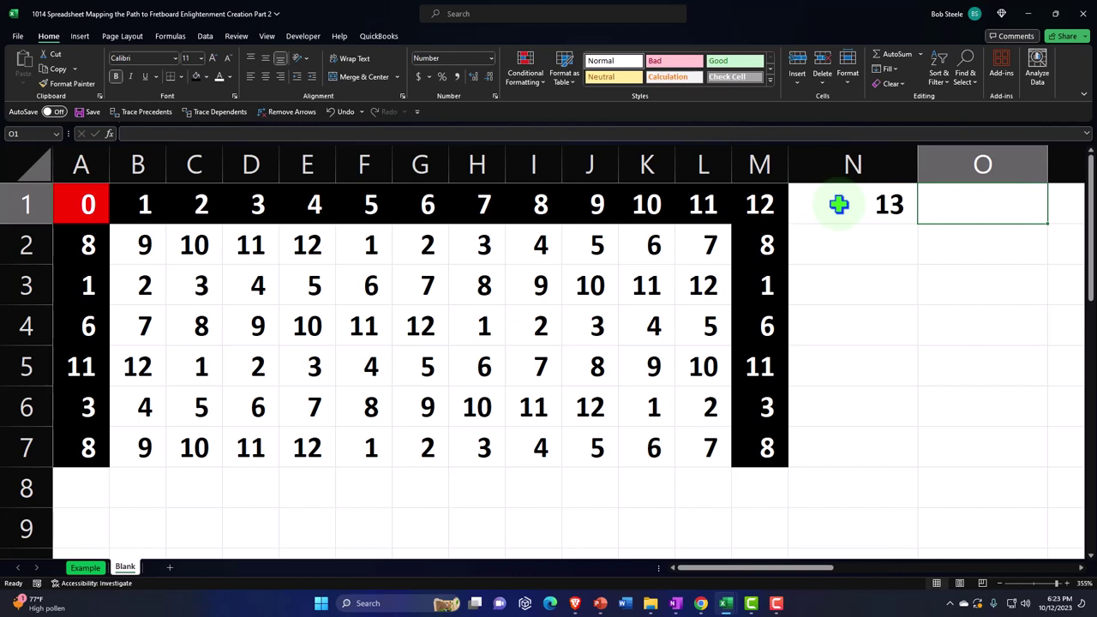
text(14)
key(Return)
drag(838, 204, 951, 199)
mouse_move(1050, 223)
mouse_down()
mouse_move(1090, 224)
mouse_move(1020, 228)
mouse_move(1079, 216)
mouse_move(1044, 217)
mouse_up()
drag(861, 567, 946, 570)
drag(552, 227, 699, 249)
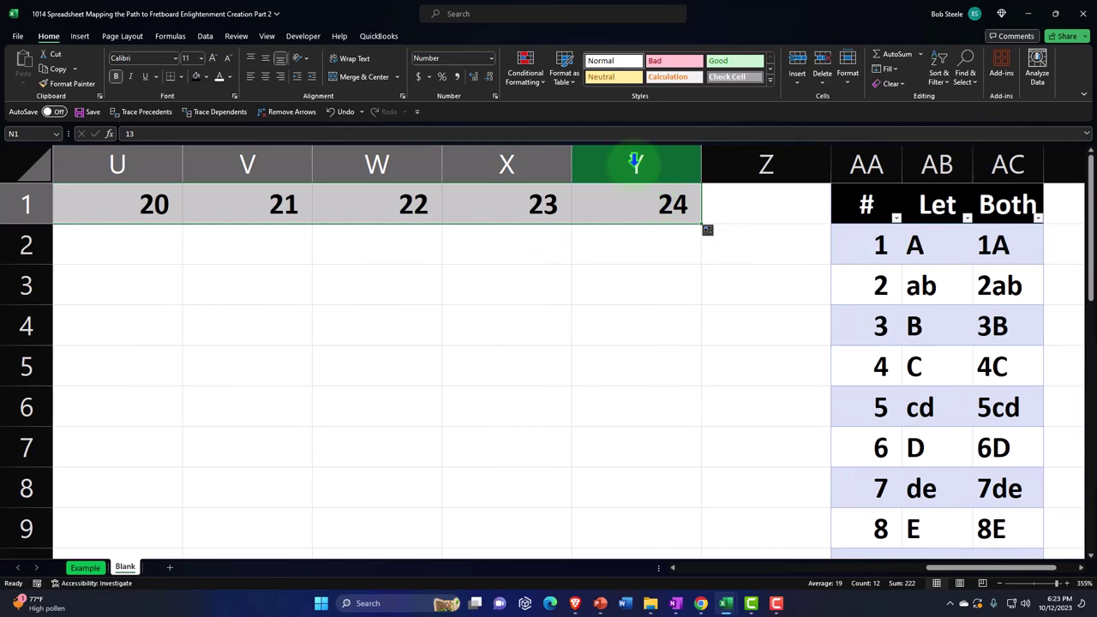
Step: Make columns A through Y all the same width as the narrow column B
drag(635, 163, 81, 165)
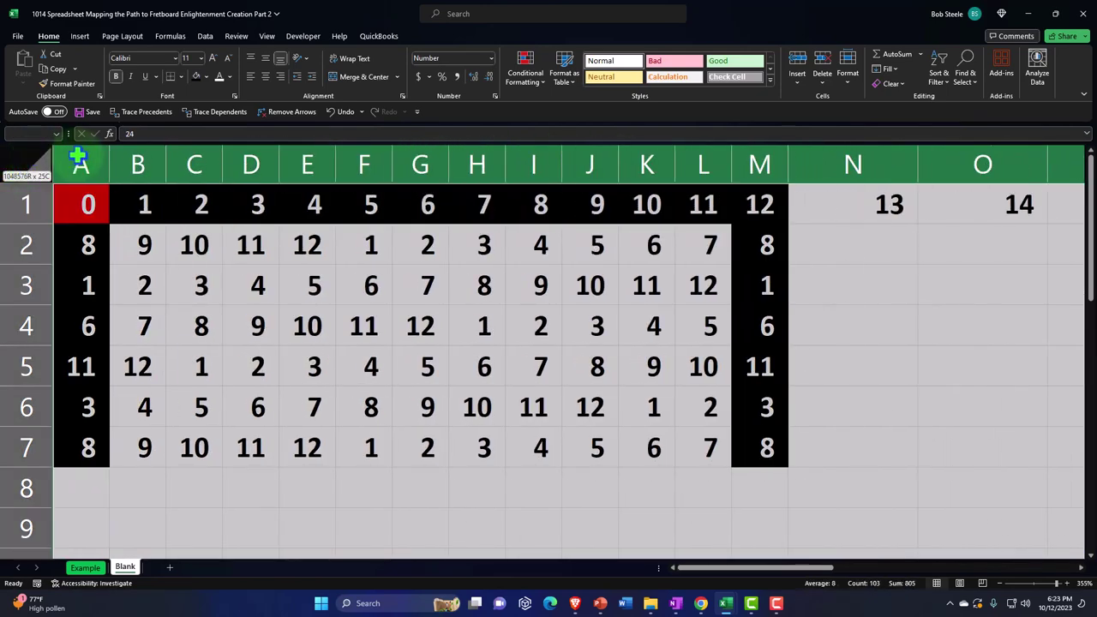
drag(166, 161, 164, 158)
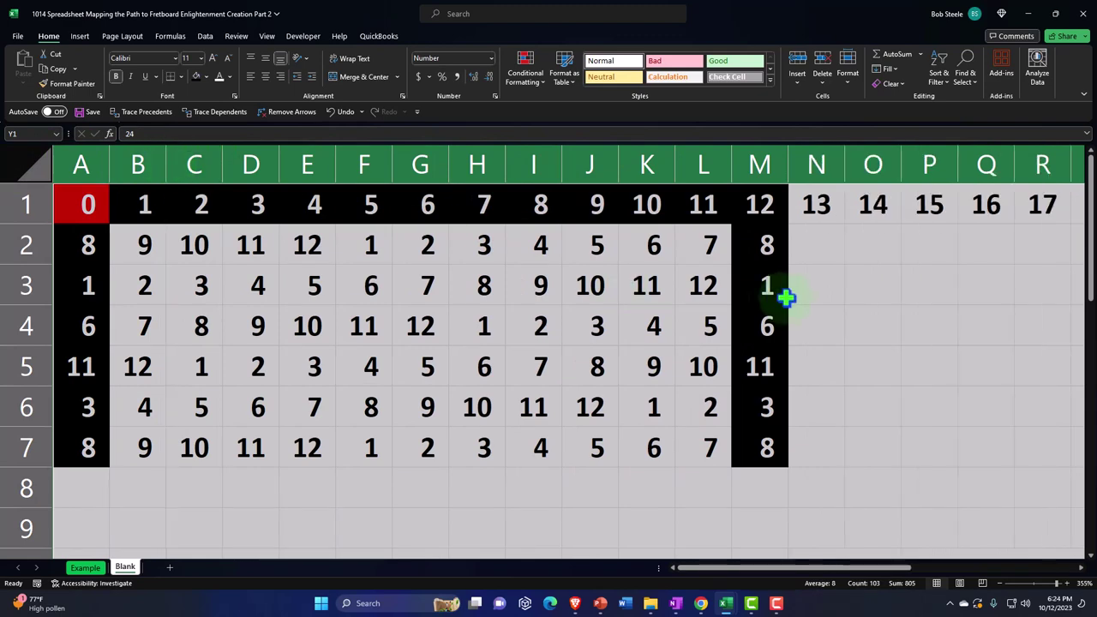
click(821, 246)
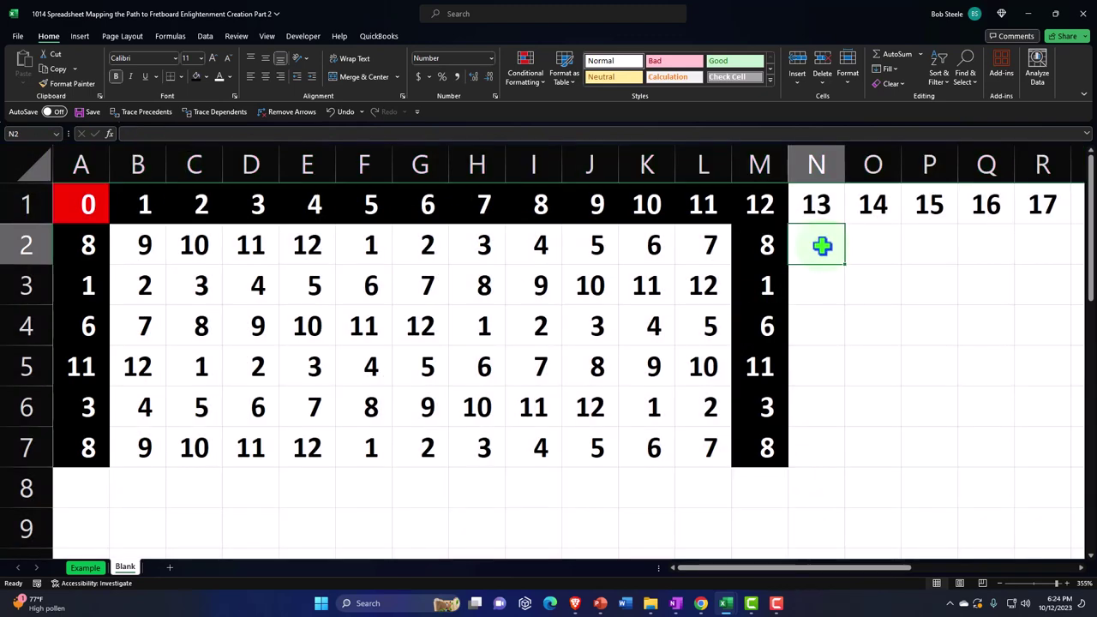
Step: Copy the black header formatting of M1 onto the fret numbers in N1:Y1 with Format Painter
click(765, 204)
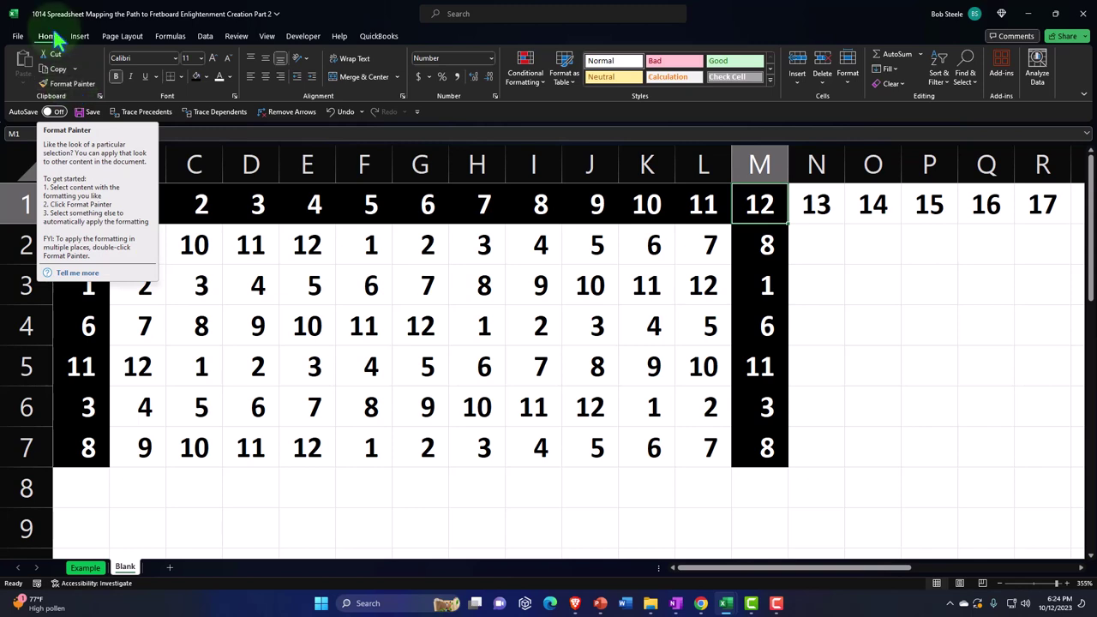
click(67, 84)
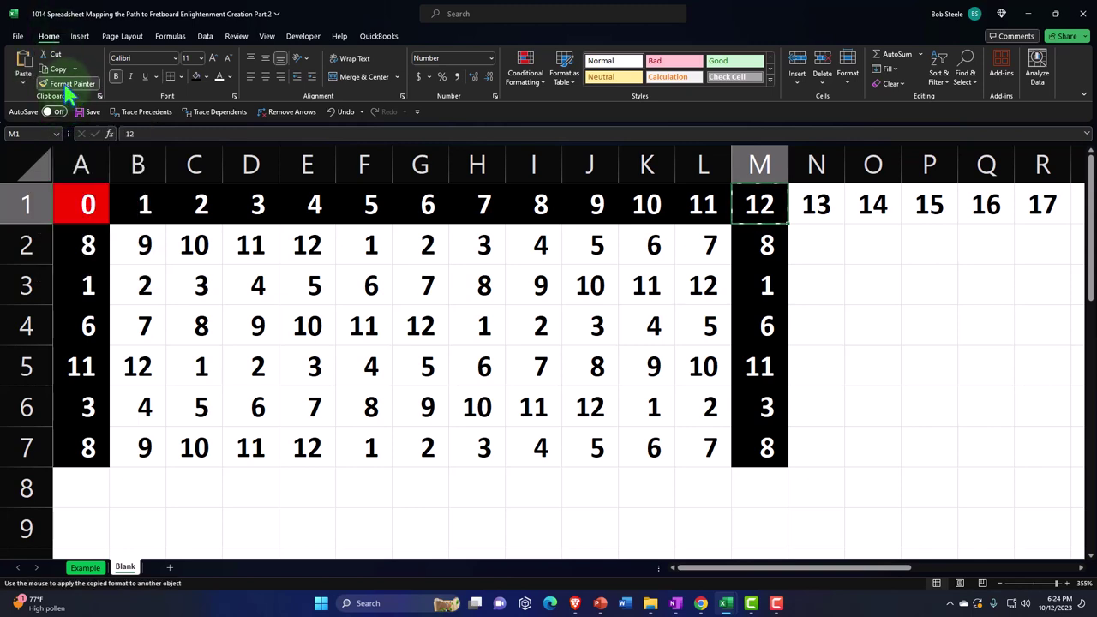
mouse_move(823, 204)
mouse_down()
mouse_move(1066, 205)
mouse_move(874, 208)
mouse_up()
Step: Move back along row 2 from W2 to B2 to review the first twelve frets against the new columns
click(764, 245)
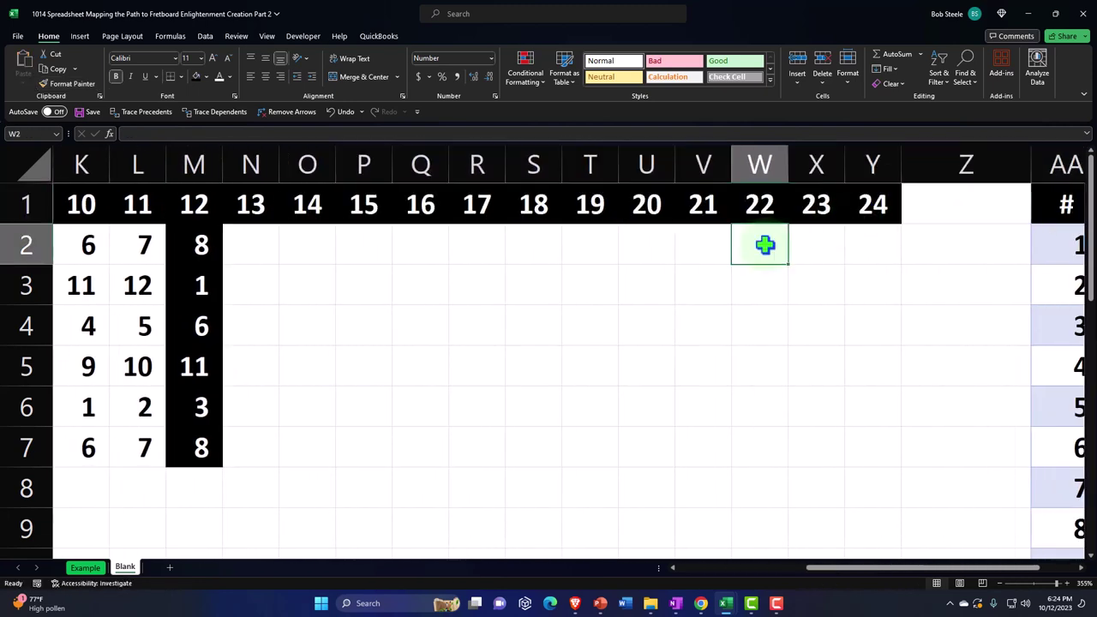
key(Left)
key(Left)
key(Left)
key(Left)
key(Left)
key(Left)
key(Left)
key(Left)
key(Left)
key(Left)
key(Left)
key(Left)
key(Left)
key(Left)
key(Left)
key(Left)
key(Left)
key(Left)
key(Left)
key(Left)
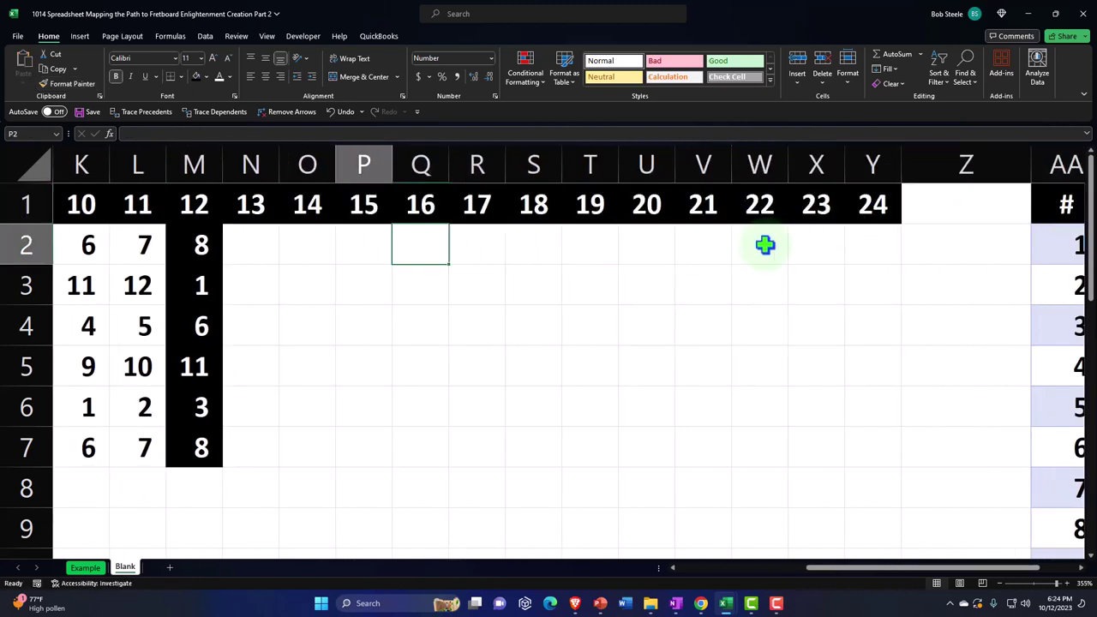
key(Right)
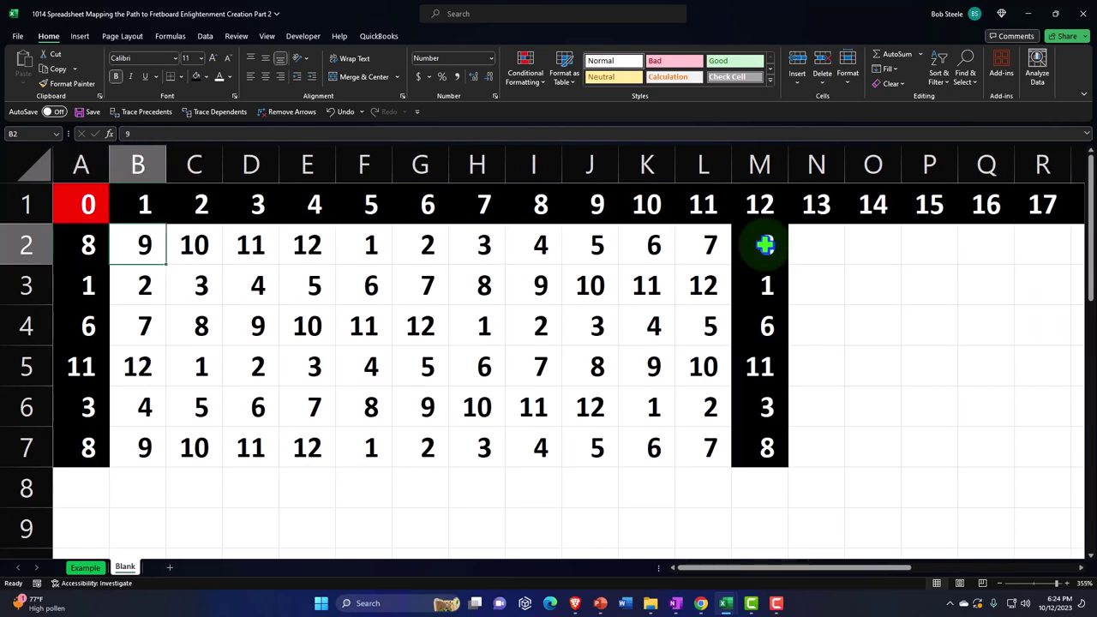
Step: Enter the formula =B2 in N2 to repeat the first fret's note at fret 13
click(815, 248)
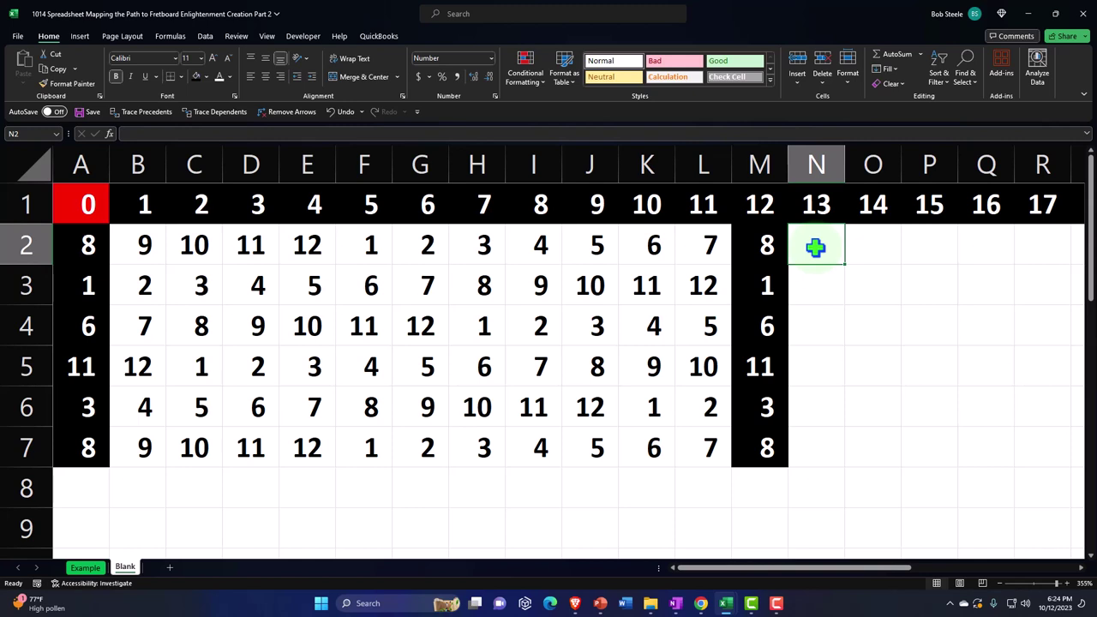
text(=)
key(Left)
key(Left)
key(Left)
key(Left)
key(Left)
key(Left)
key(Left)
key(Left)
key(Left)
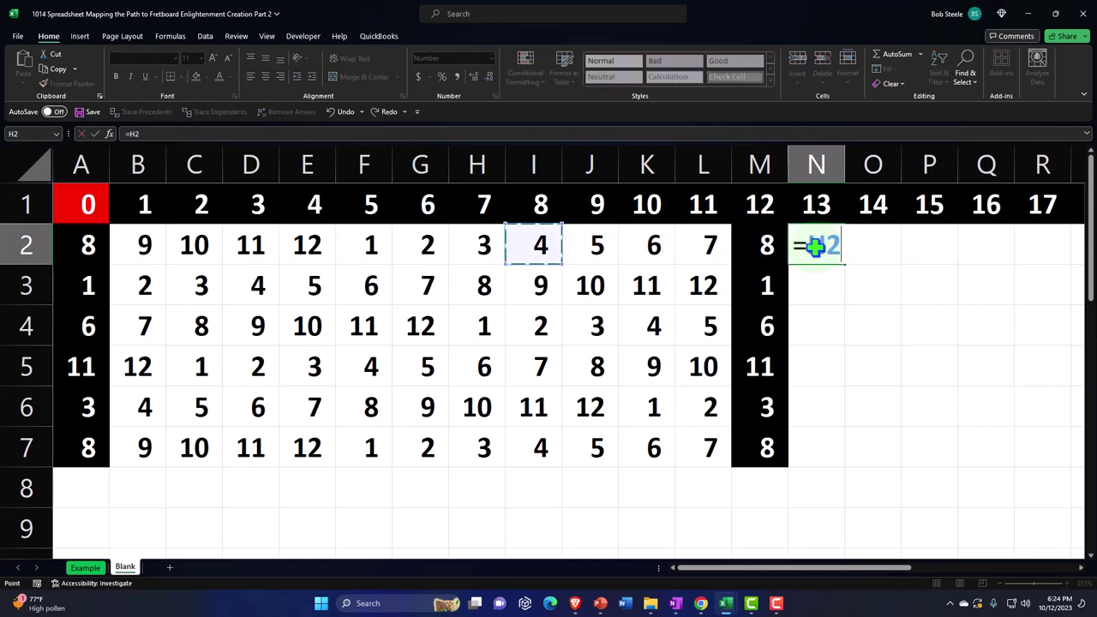
key(Left)
key(Left)
key(Left)
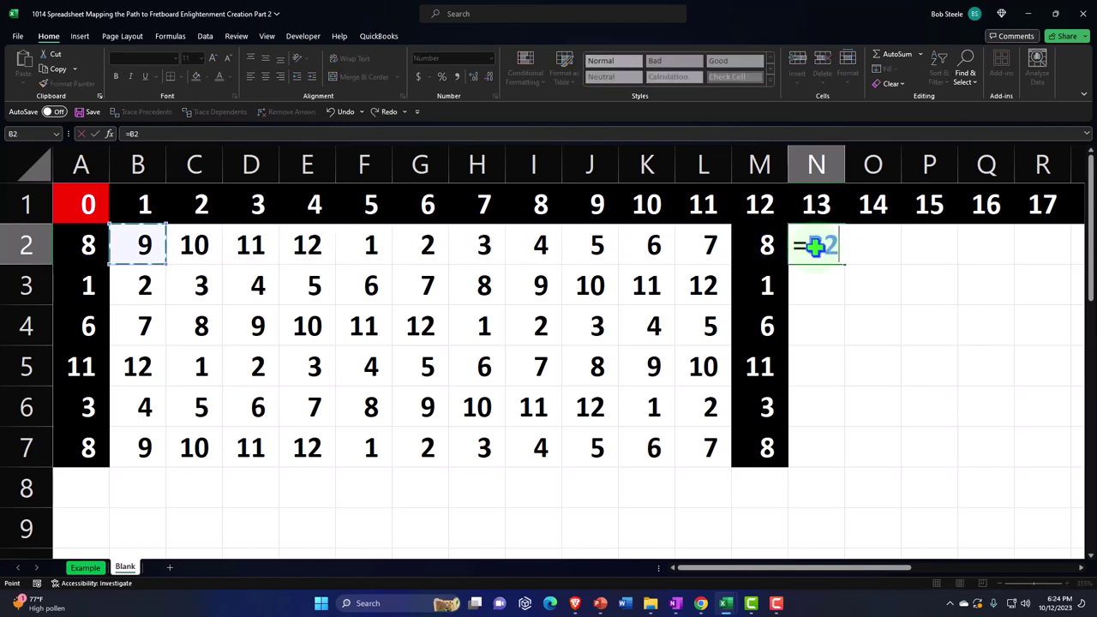
key(Return)
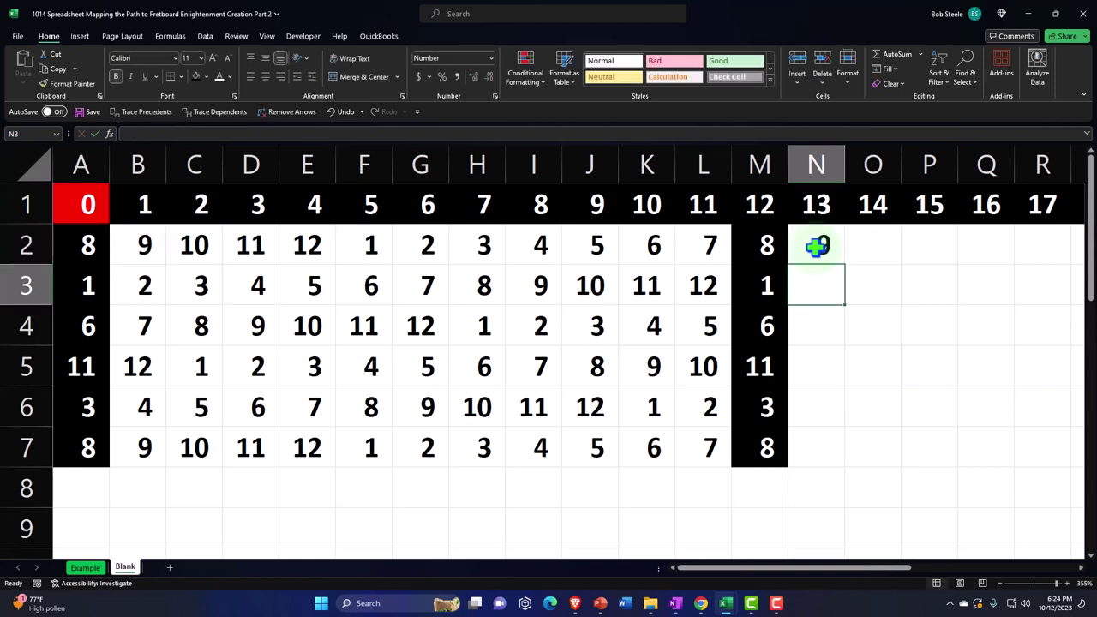
Step: Copy the reference formula from N2 to O2, check it, and continue copying it along row 2
click(821, 246)
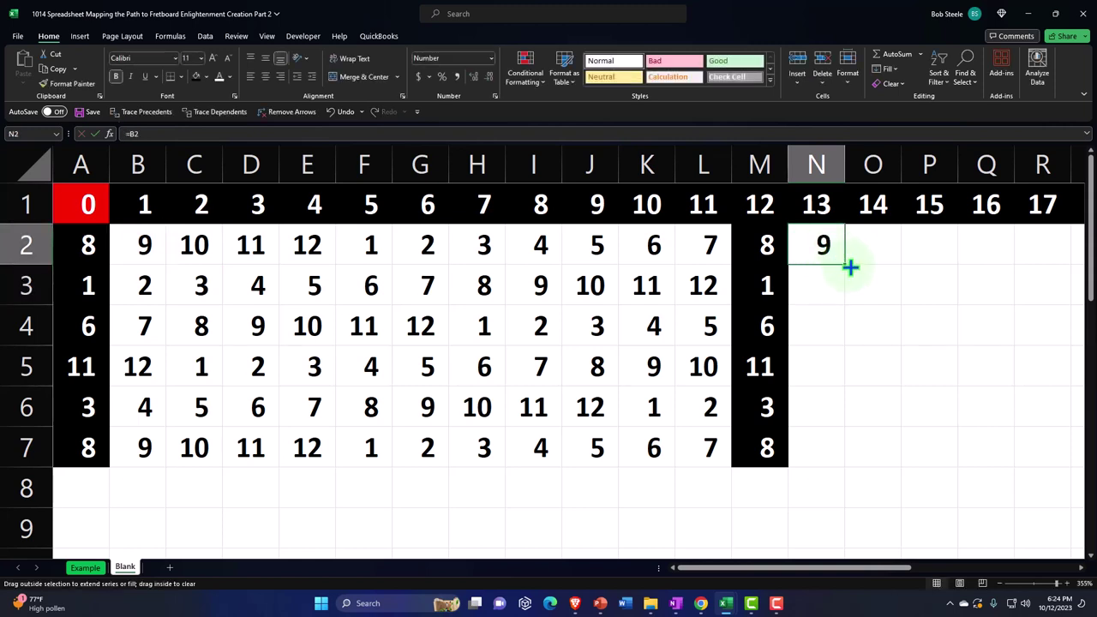
drag(844, 268, 896, 268)
double_click(882, 247)
key(Return)
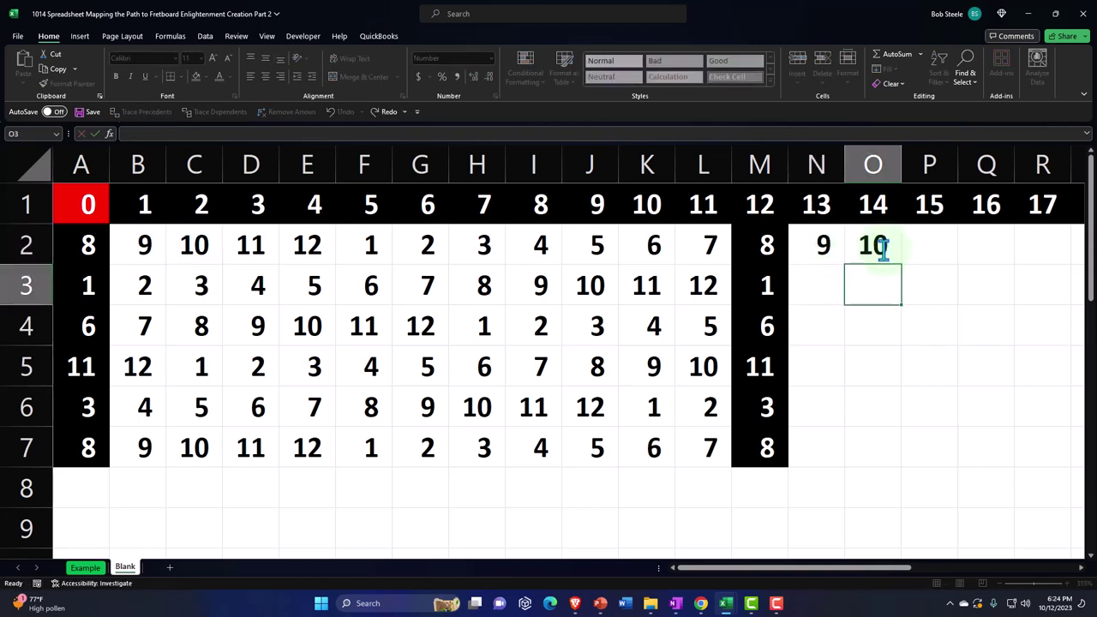
click(874, 249)
drag(905, 265, 957, 265)
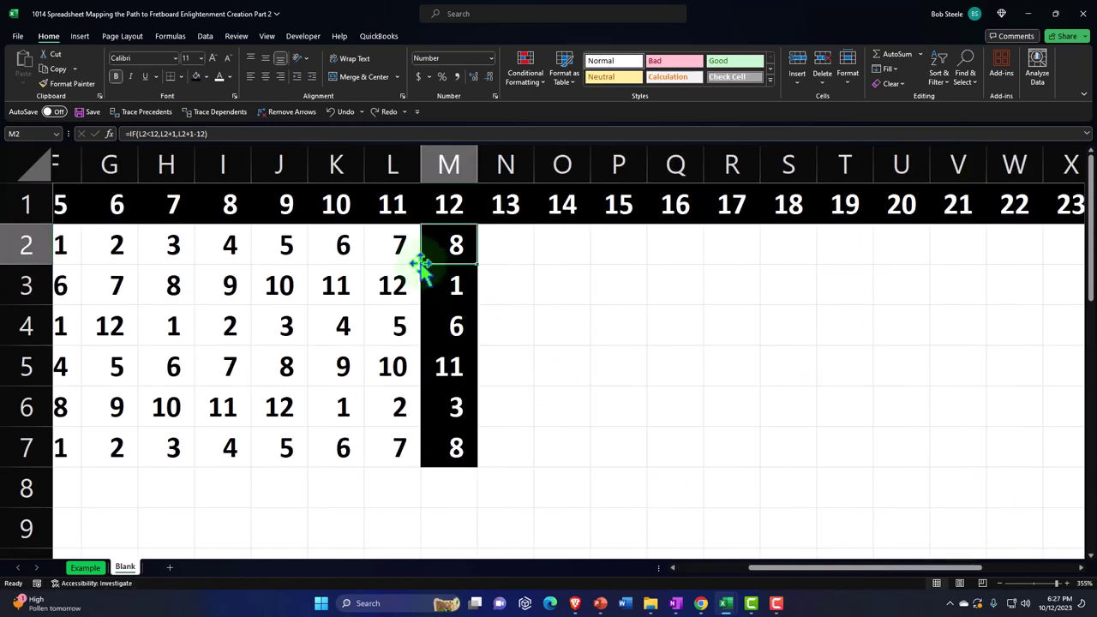
Step: Copy the IF formula from L2 across row 2 to Y2
click(399, 247)
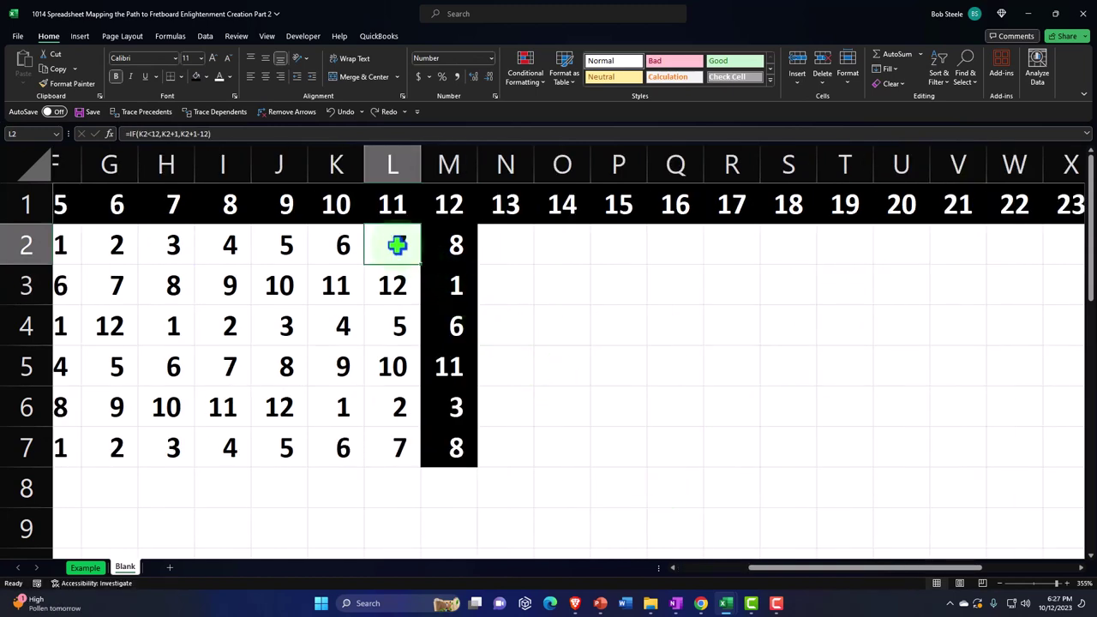
drag(422, 264, 910, 259)
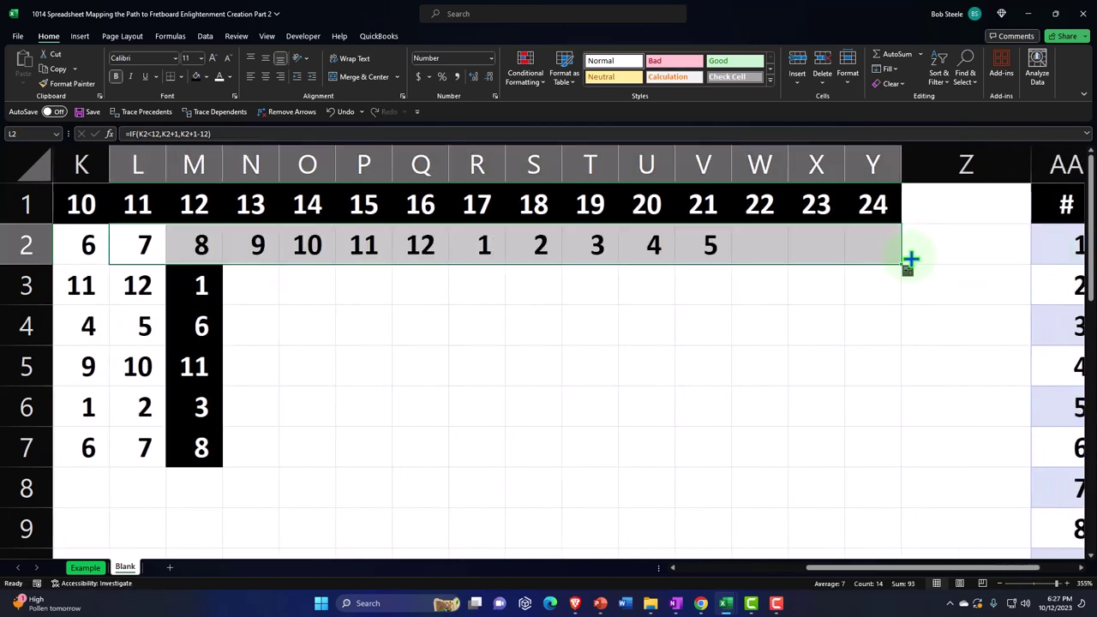
Step: Check the copied formula in Y2, then copy the IF formulas from L3:L7 across to column Y
click(848, 247)
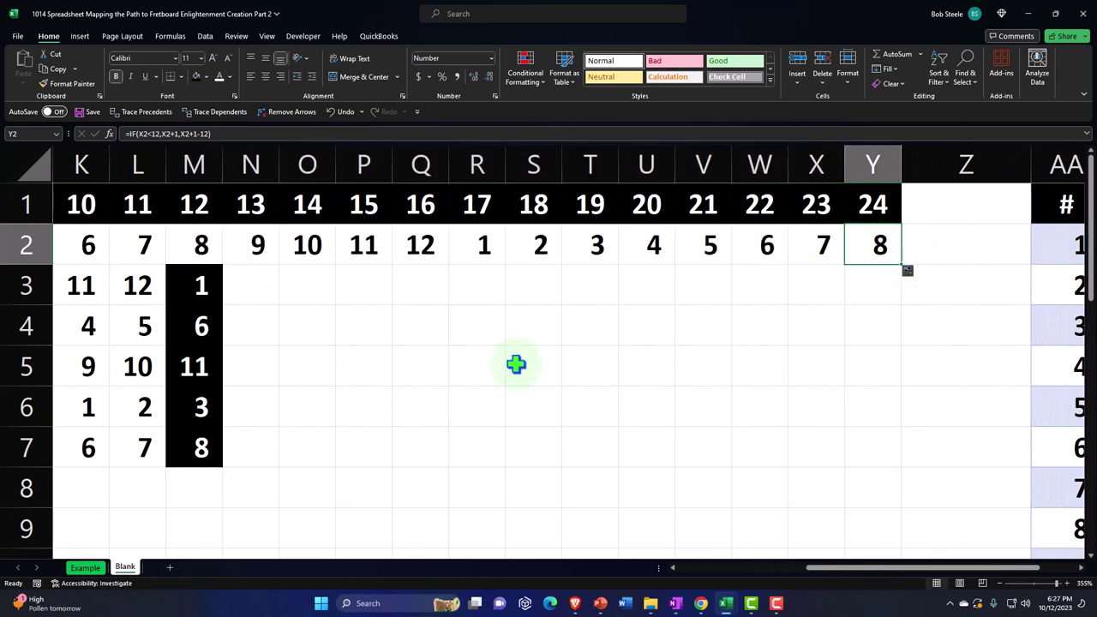
drag(148, 290, 881, 436)
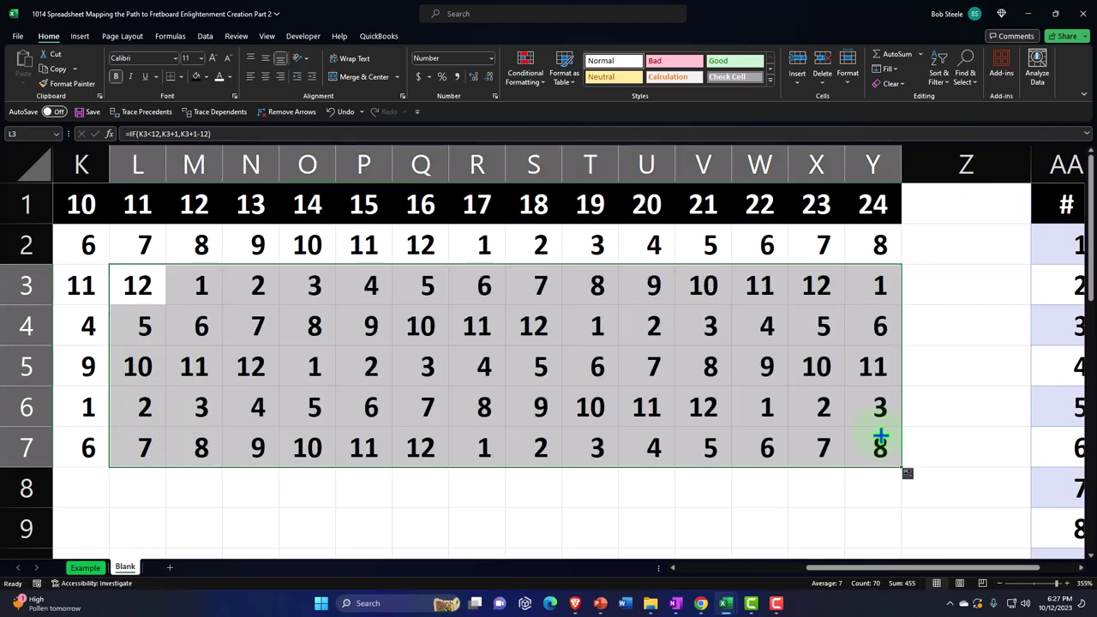
Step: Format the fret 12 and fret 24 notes in M2:M7 and Y2:Y7 with black fill and white text
drag(838, 568, 788, 580)
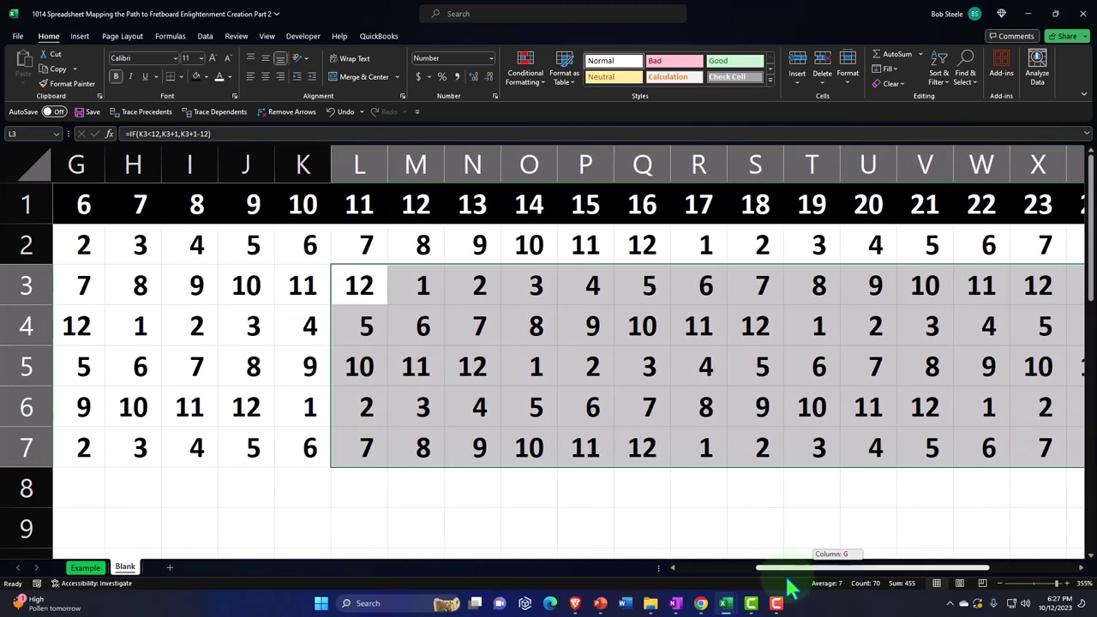
drag(419, 248, 416, 439)
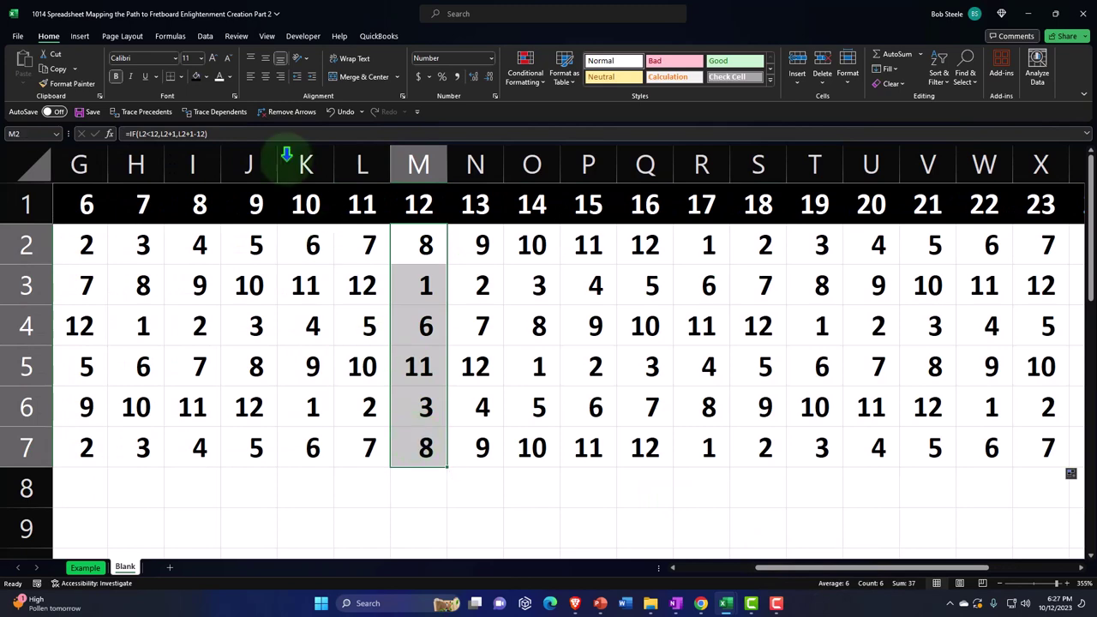
click(196, 77)
click(220, 77)
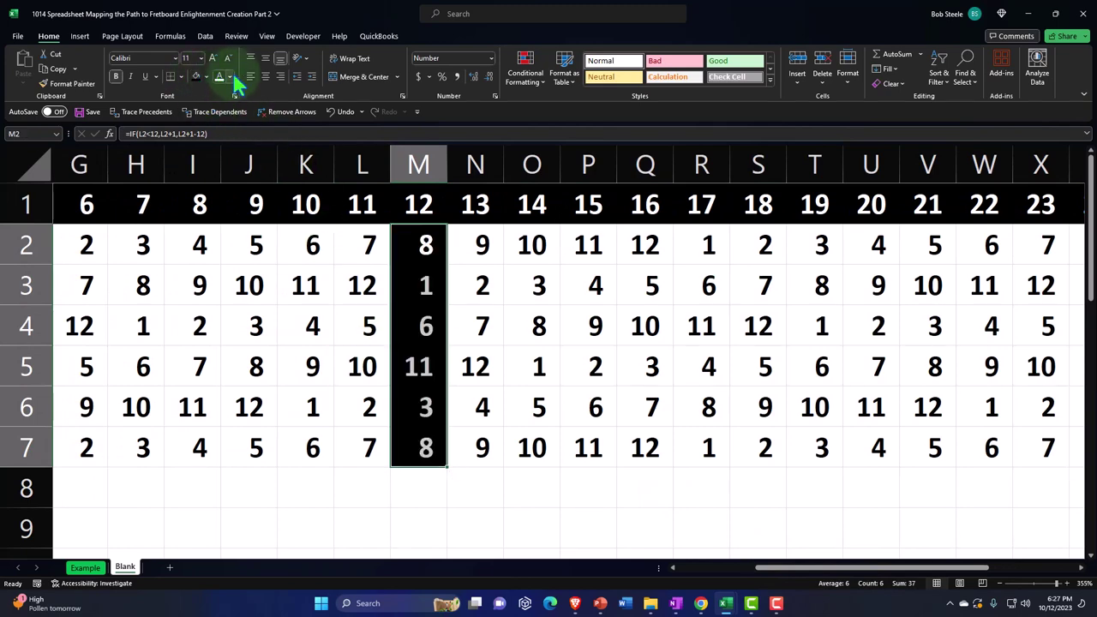
drag(818, 570, 857, 575)
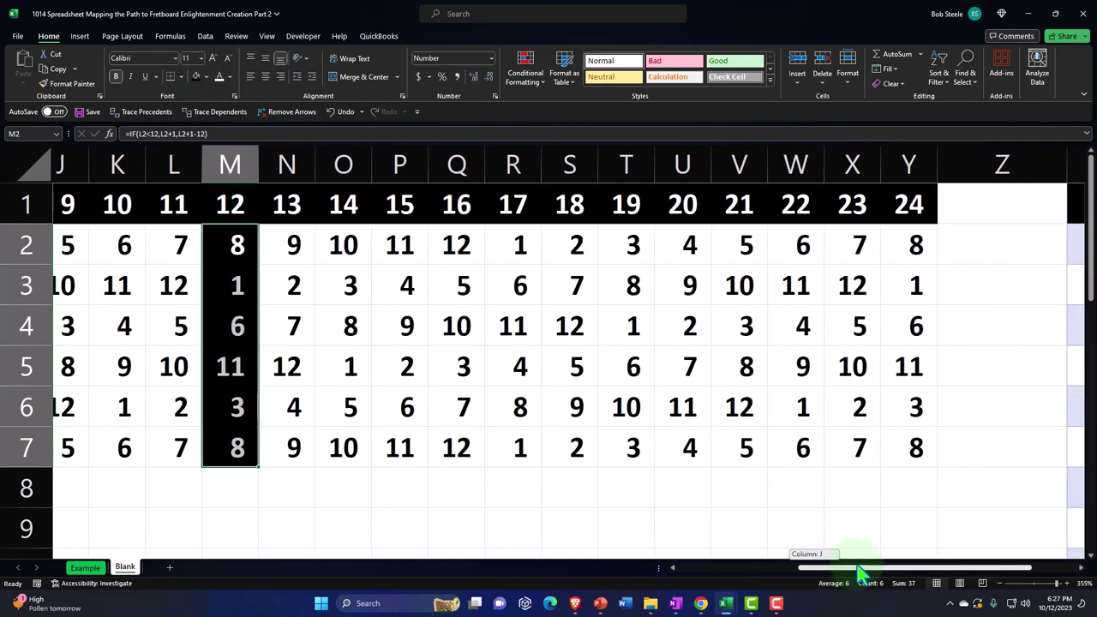
drag(905, 240, 908, 437)
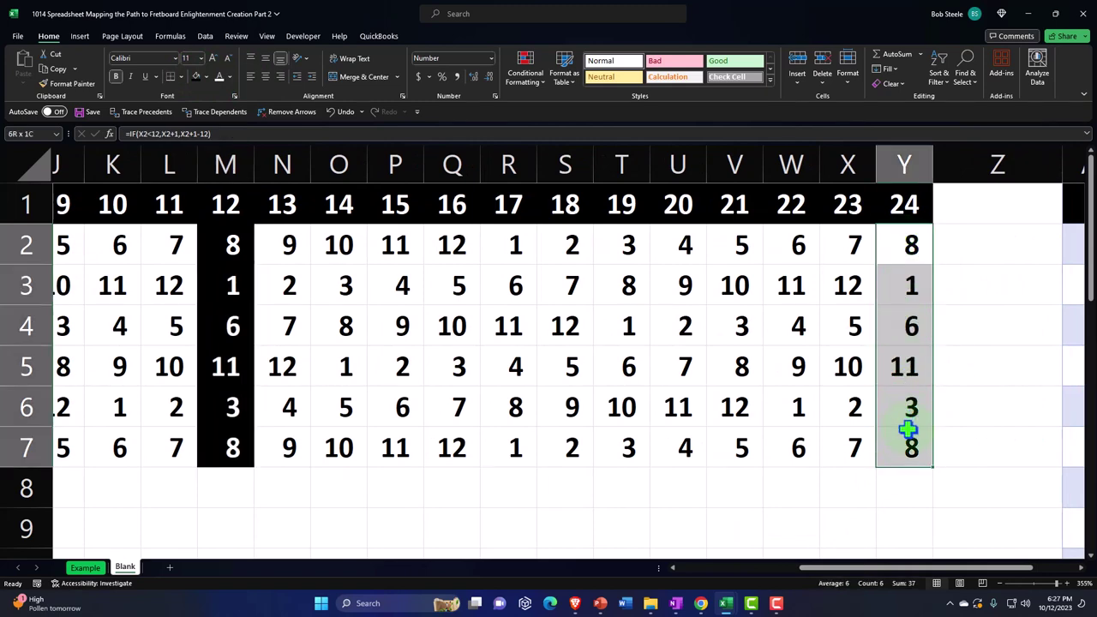
click(197, 78)
click(219, 77)
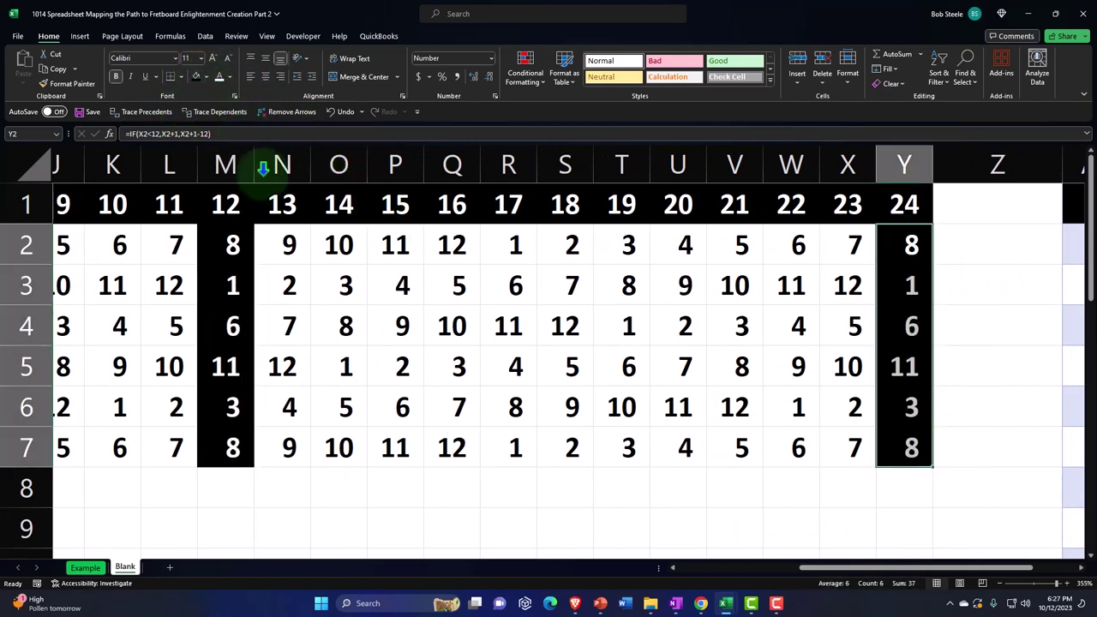
Step: Compare the notes of fret 12 in M2:M7 and fret 24 in Y2:Y7 with the open strings in A2:A7
drag(219, 247, 233, 457)
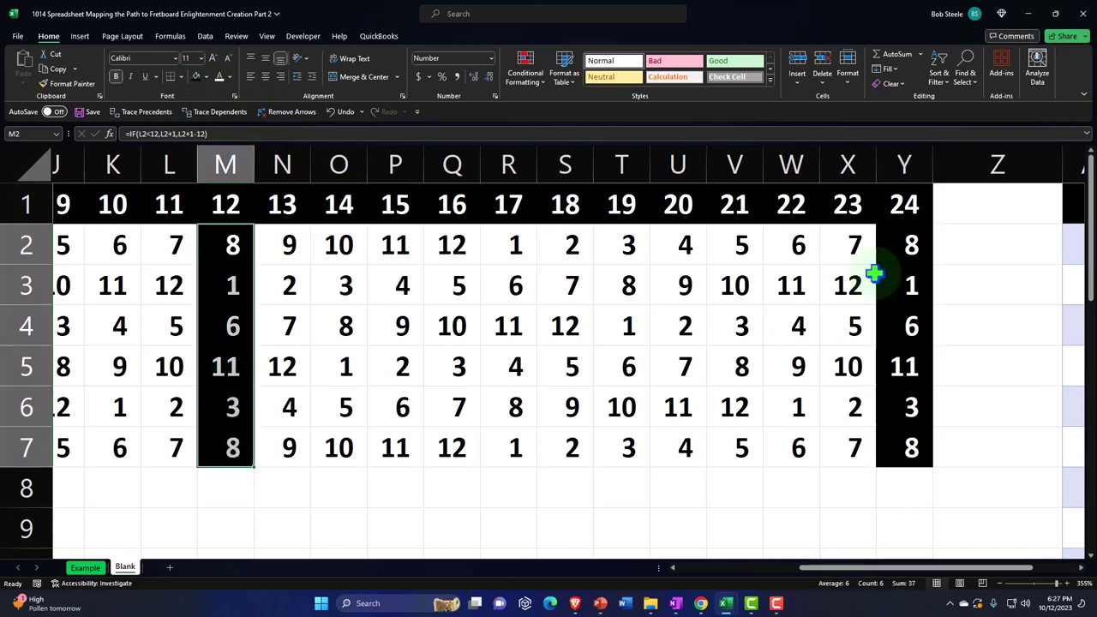
drag(904, 248, 911, 449)
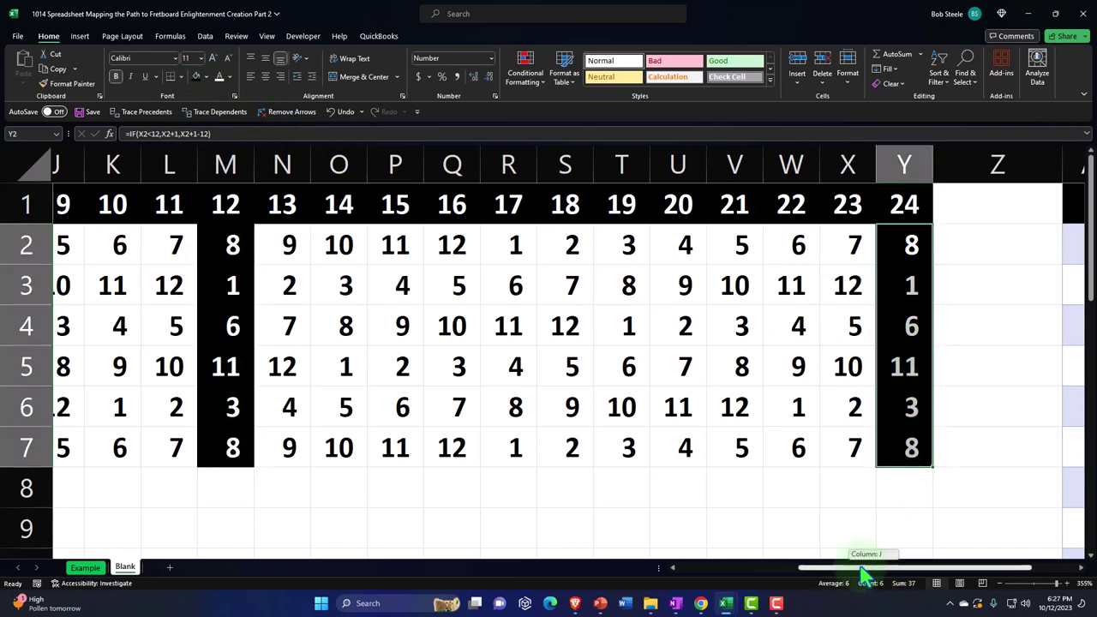
drag(874, 567, 752, 567)
click(87, 257)
drag(87, 270, 96, 445)
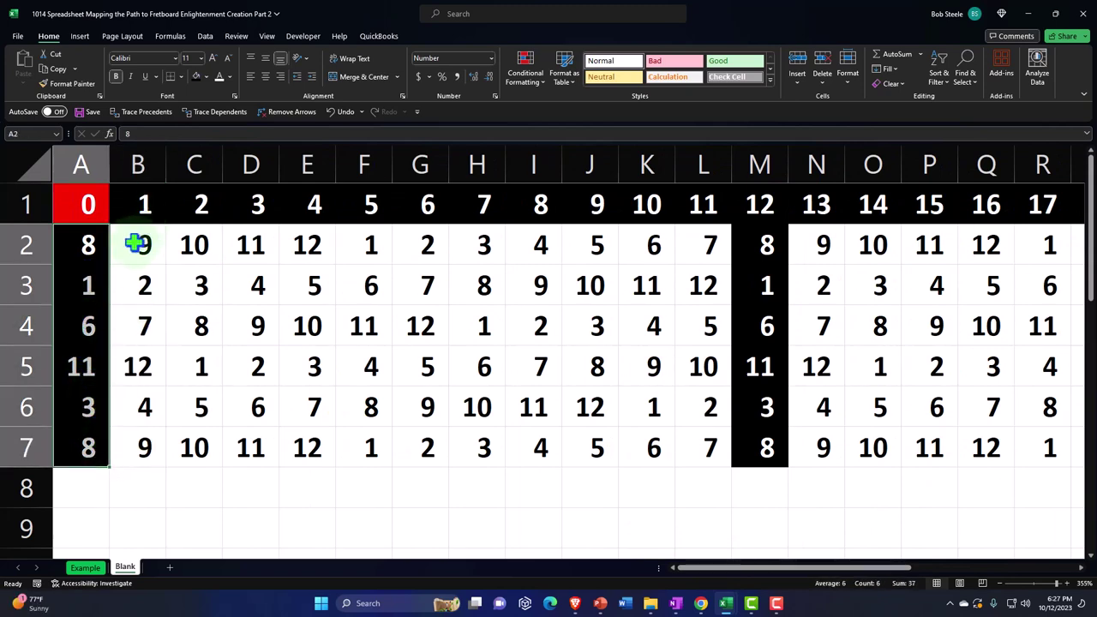
Step: Compare the notes of frets 1 to 3 with frets 13 to 15, and review the block A1:L7
drag(137, 243, 131, 441)
ctrl+drag(831, 248, 822, 433)
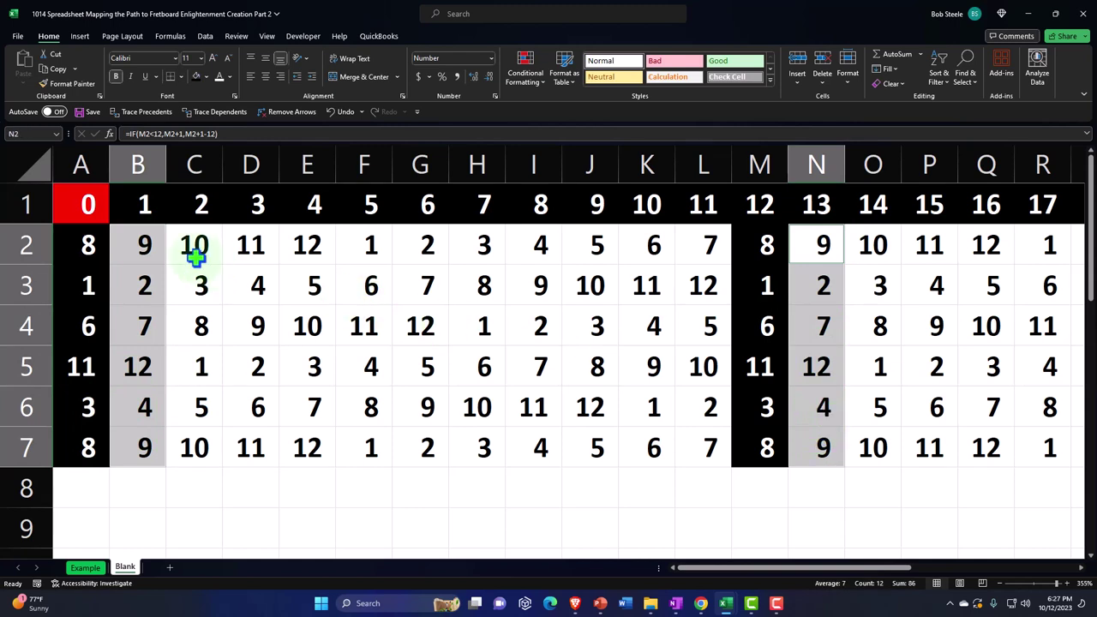
drag(193, 262, 209, 443)
drag(854, 262, 877, 440)
click(257, 264)
drag(257, 263, 262, 441)
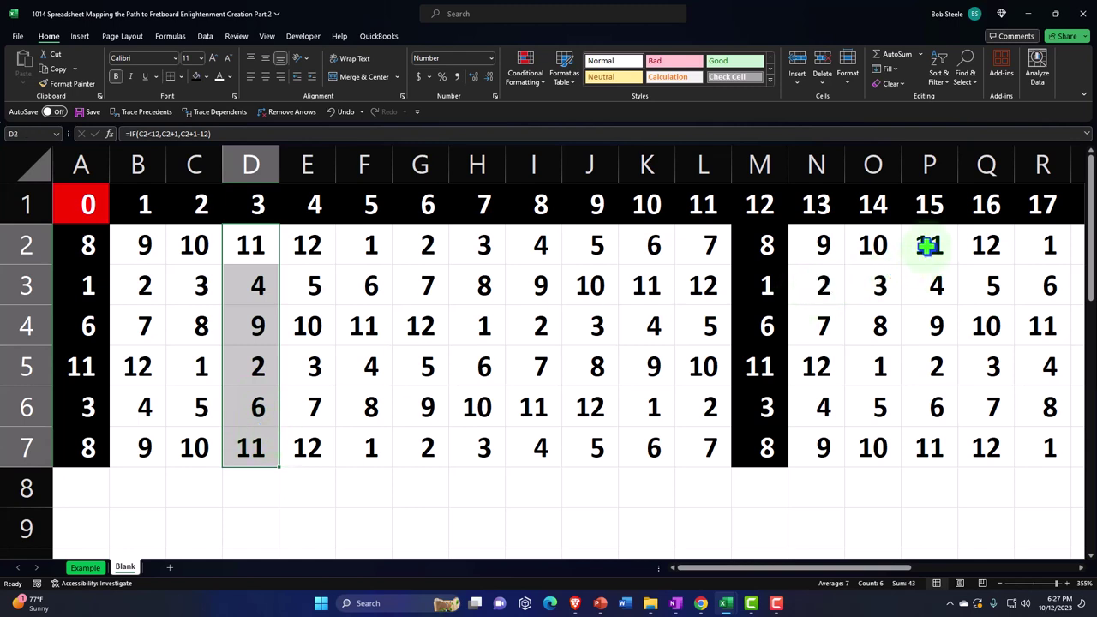
drag(925, 243, 932, 440)
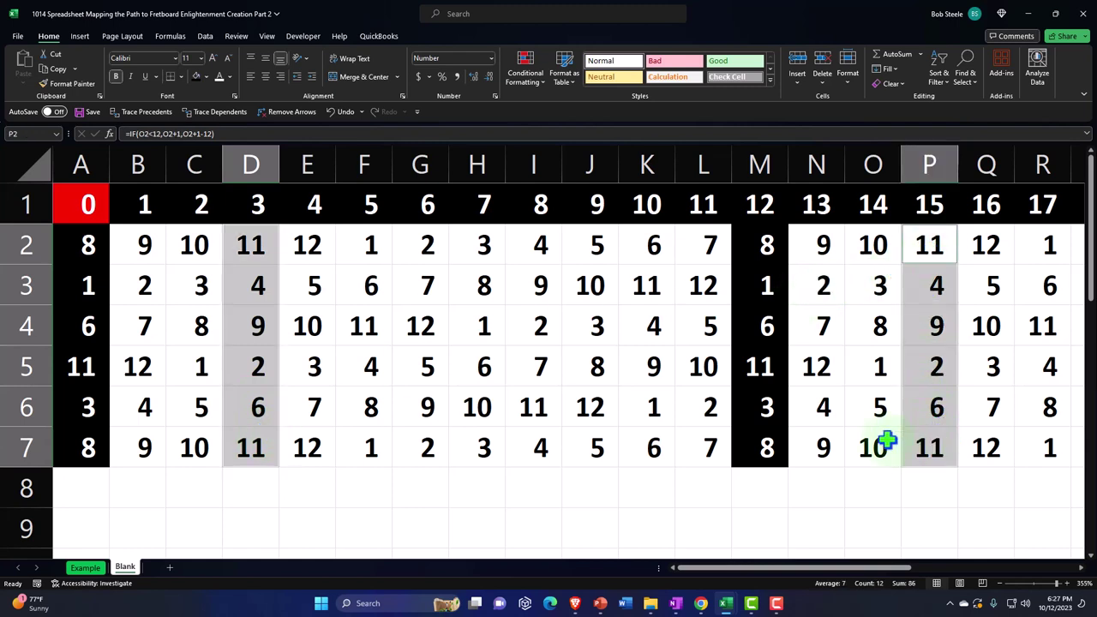
click(682, 419)
drag(88, 203, 706, 441)
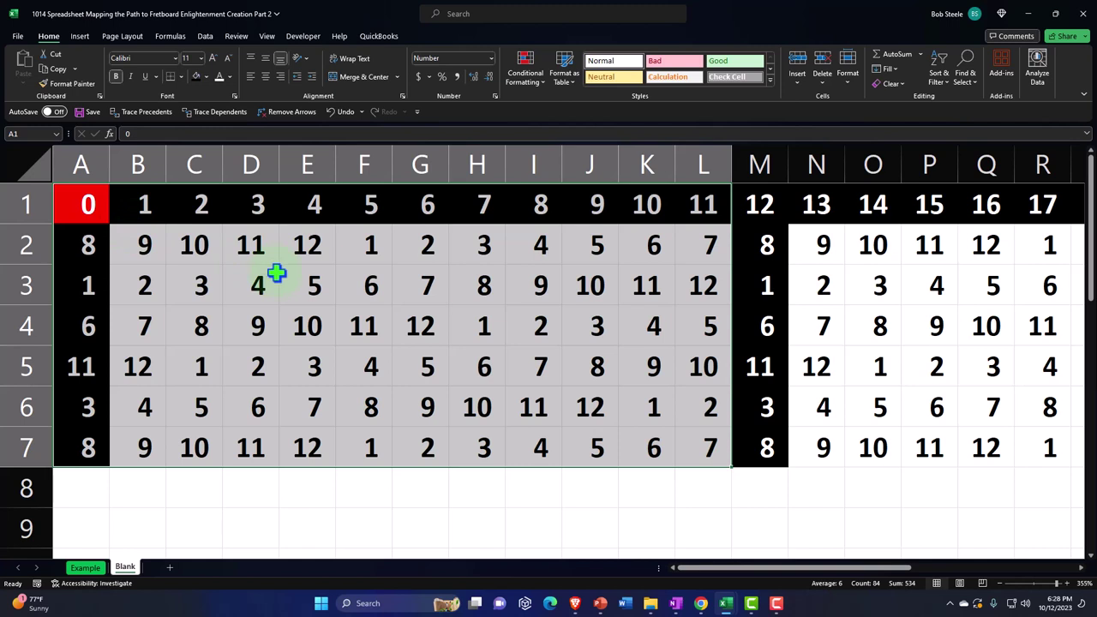
Step: Apply all borders to the fretboard notes in B2:Y7
click(142, 245)
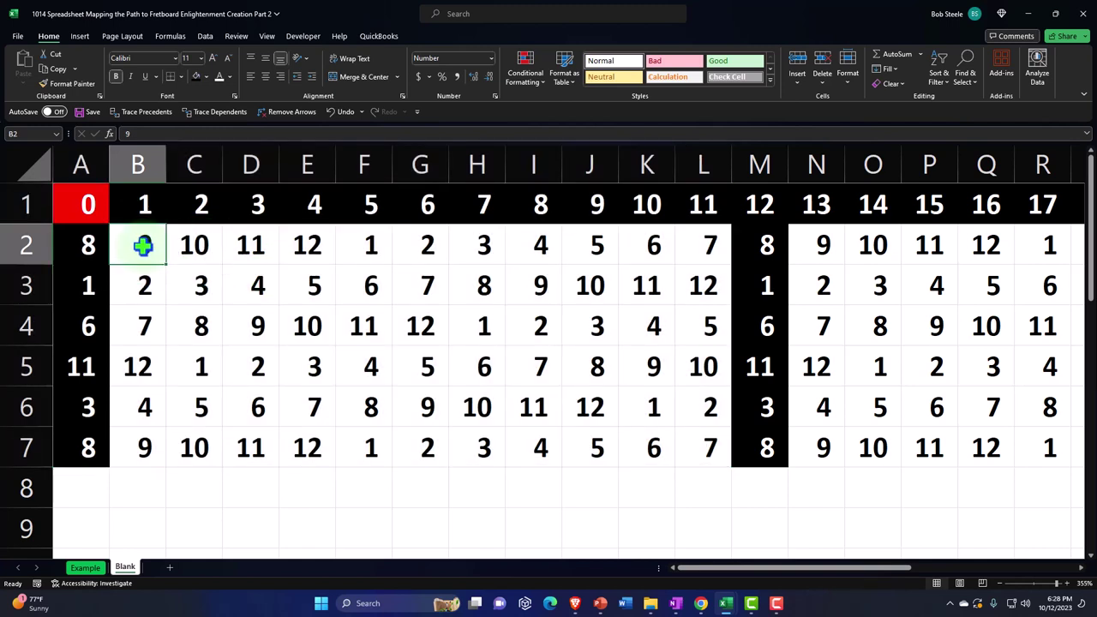
drag(142, 246, 846, 440)
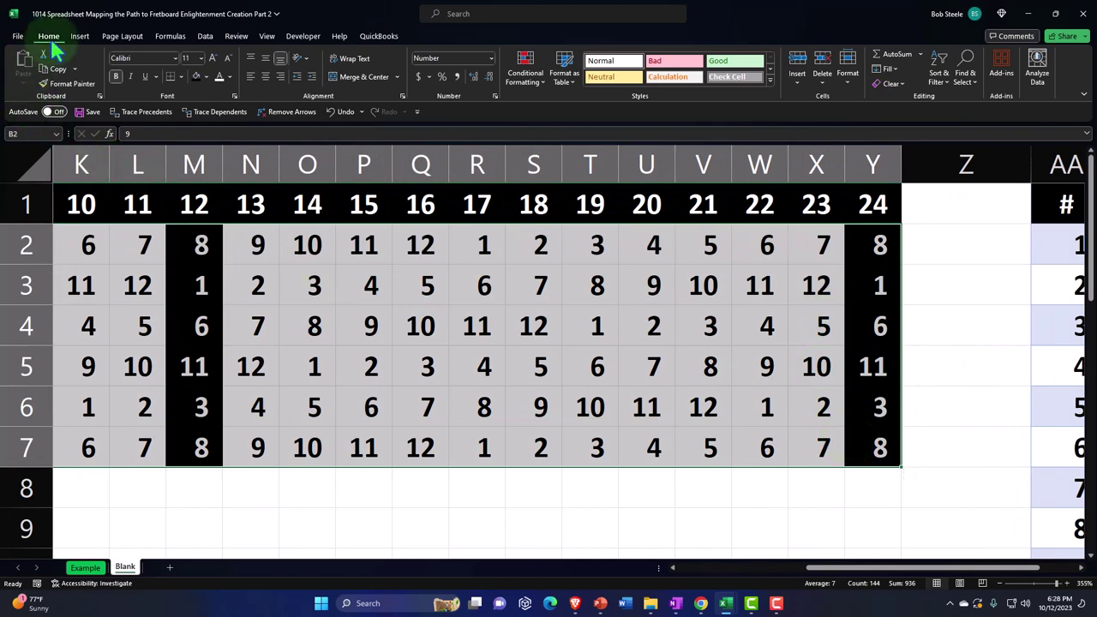
click(181, 78)
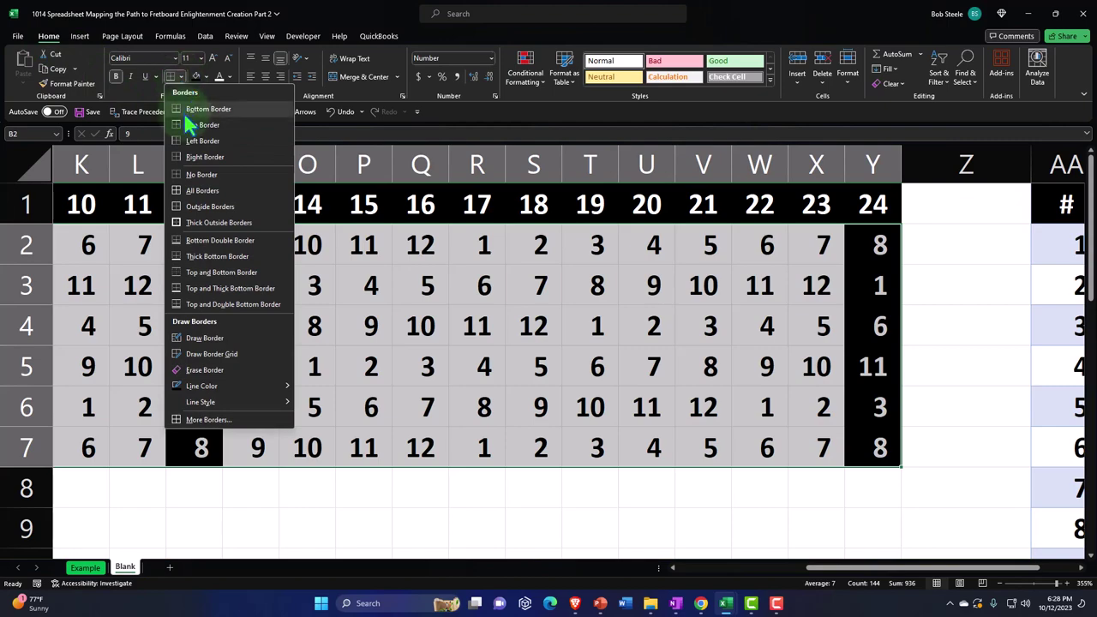
click(183, 173)
scroll(454, 396, left, 5)
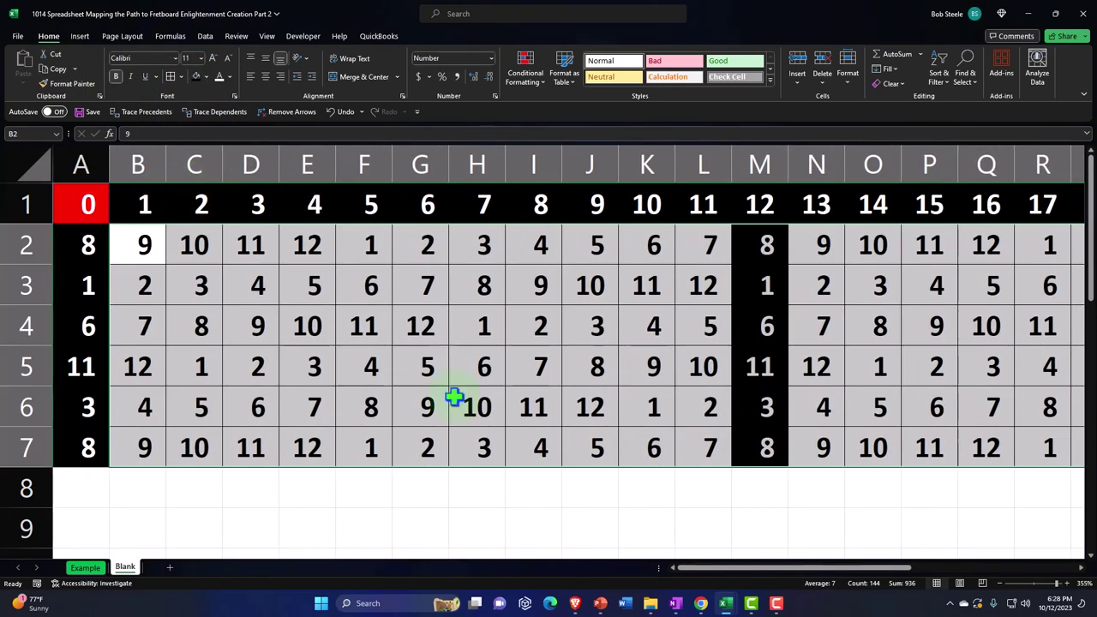
click(696, 529)
Step: Narrow column Z to a thin spacer between the fretboard and the note lookup table
scroll(677, 497, down, 6)
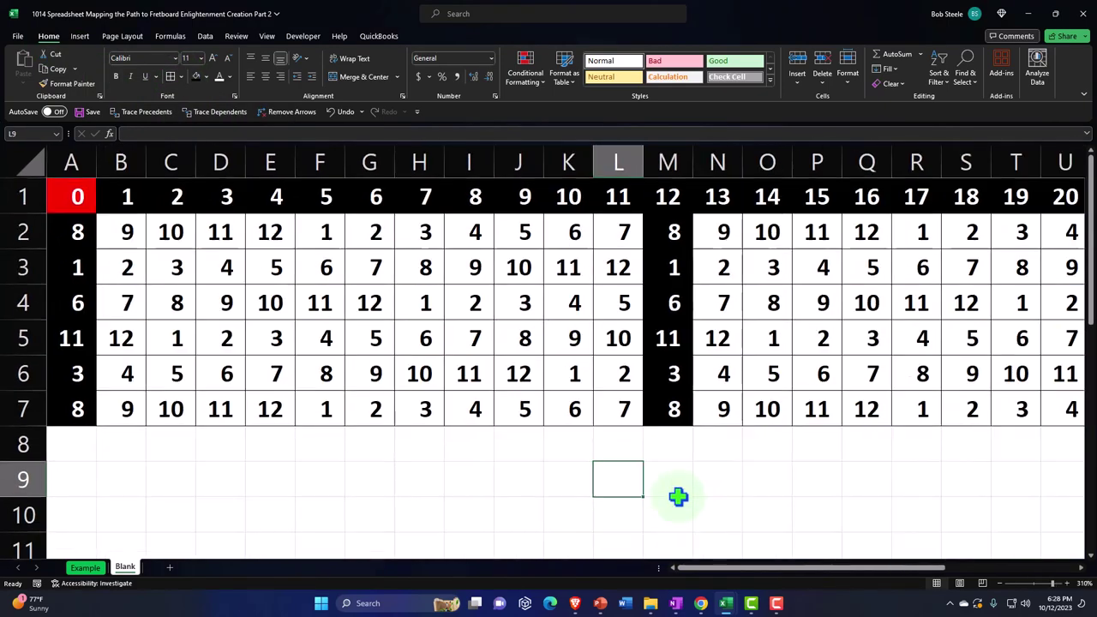
scroll(678, 497, down, 1)
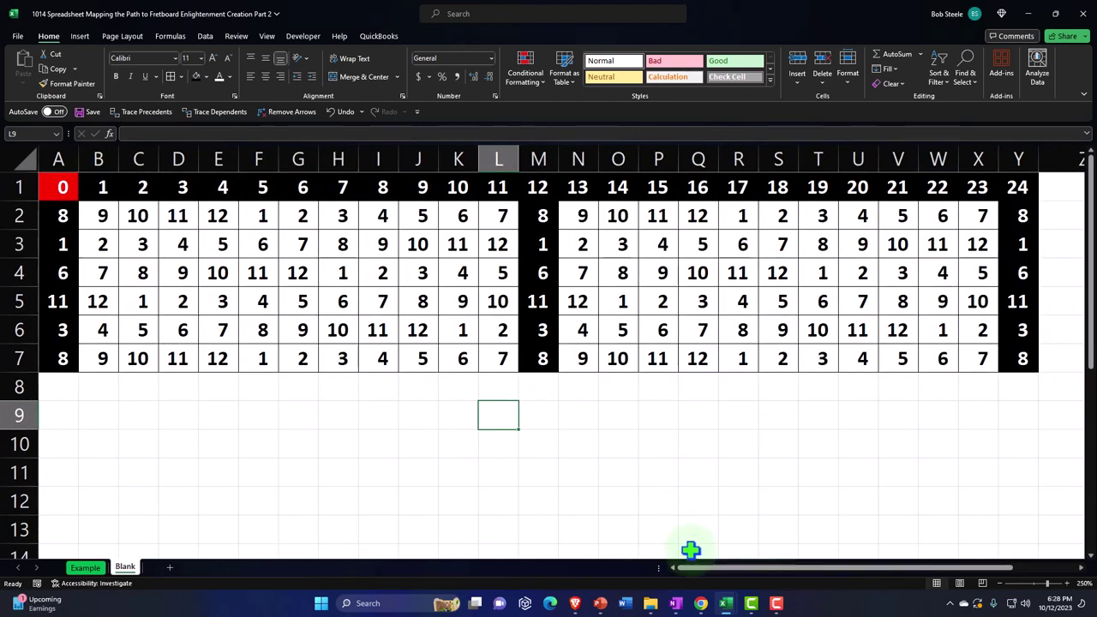
drag(707, 568, 766, 578)
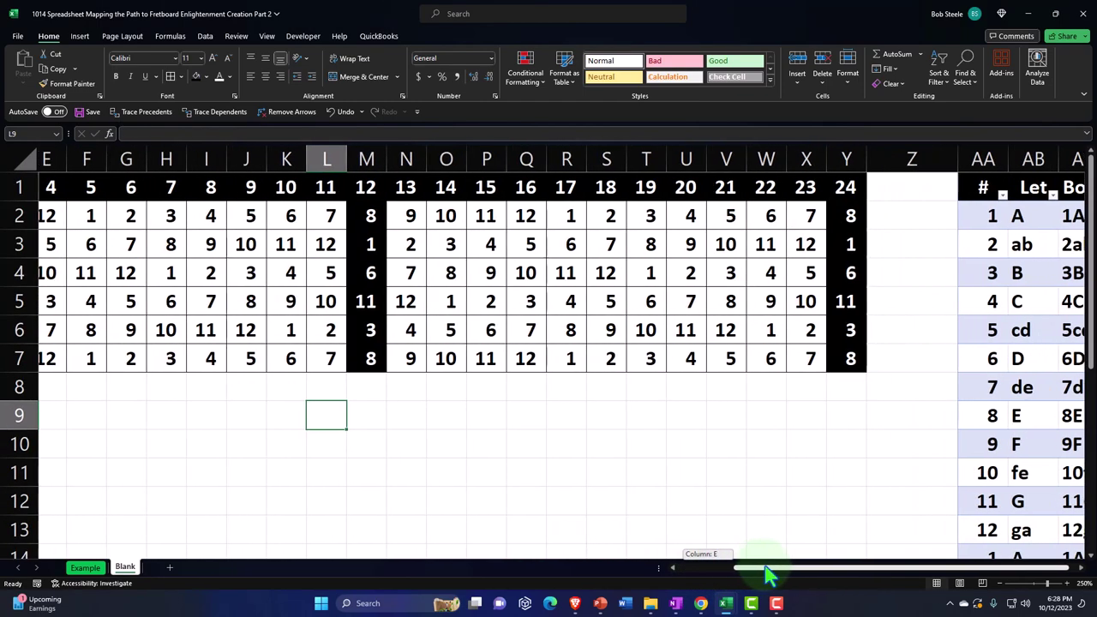
click(900, 245)
drag(946, 159, 862, 160)
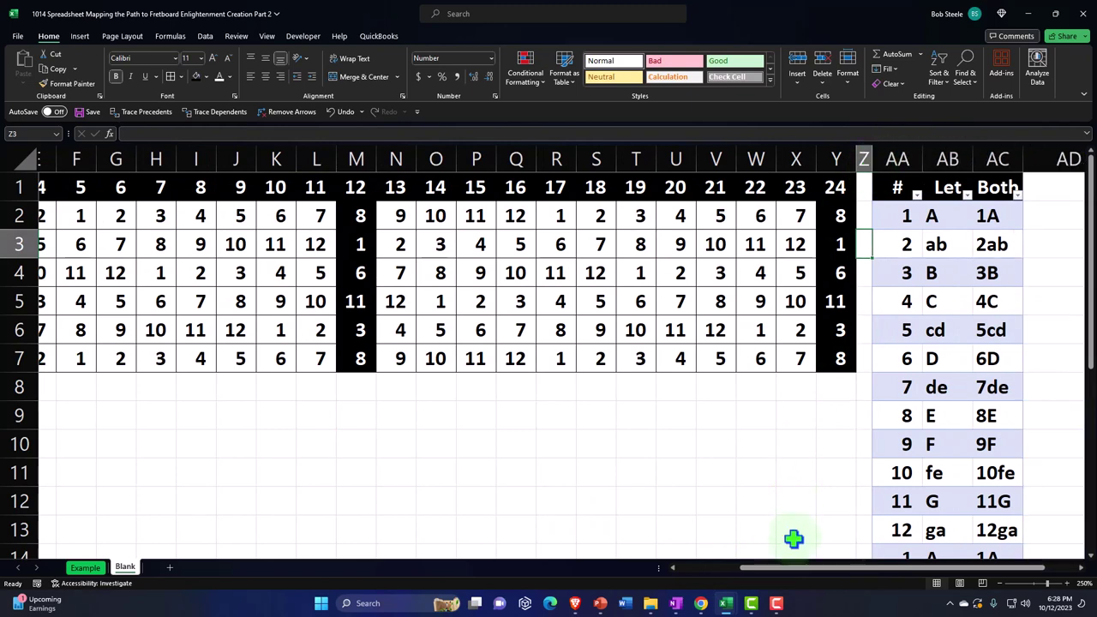
drag(788, 572, 709, 584)
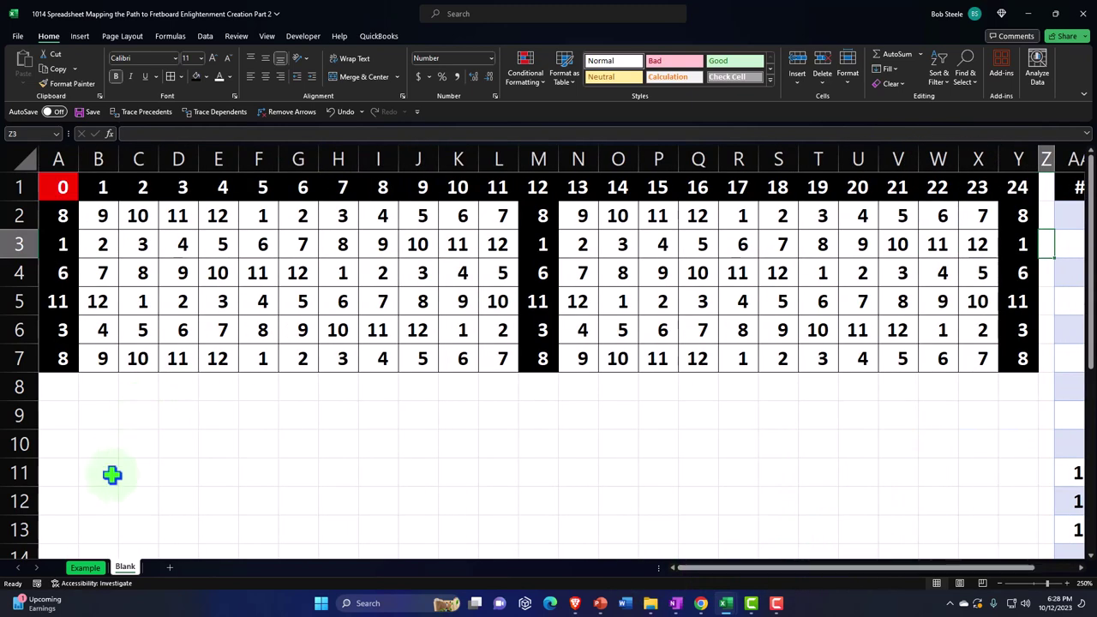
Step: Examine the VLOOKUP formulas in D14 and J15 of the Example sheet's lettered fretboard, and return to the Blank sheet
click(86, 567)
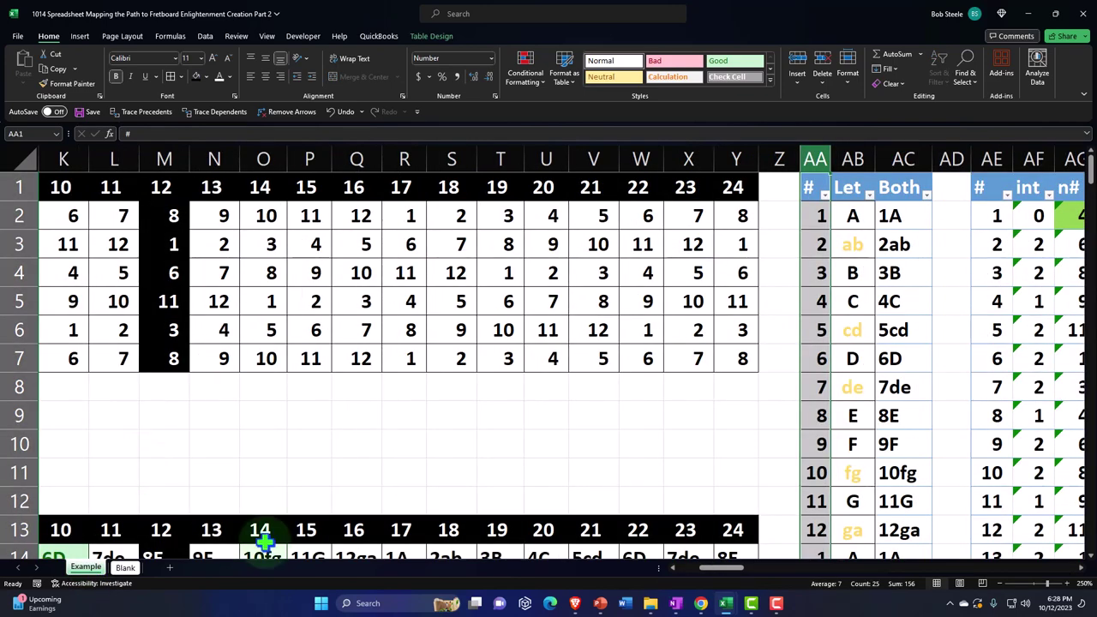
drag(718, 579, 697, 581)
scroll(213, 451, down, 2)
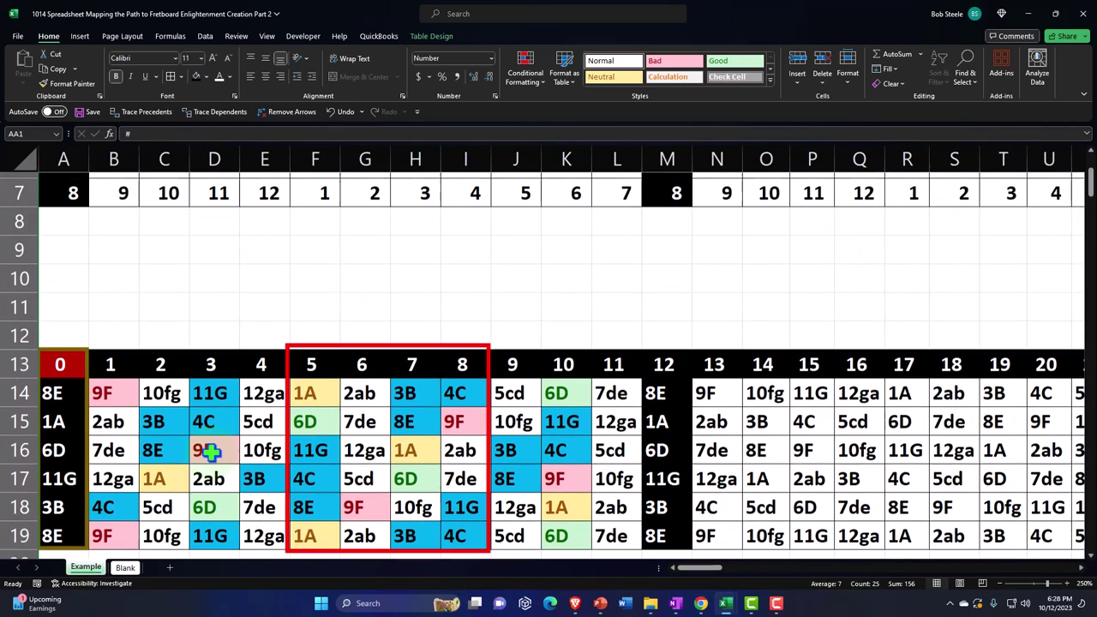
click(212, 392)
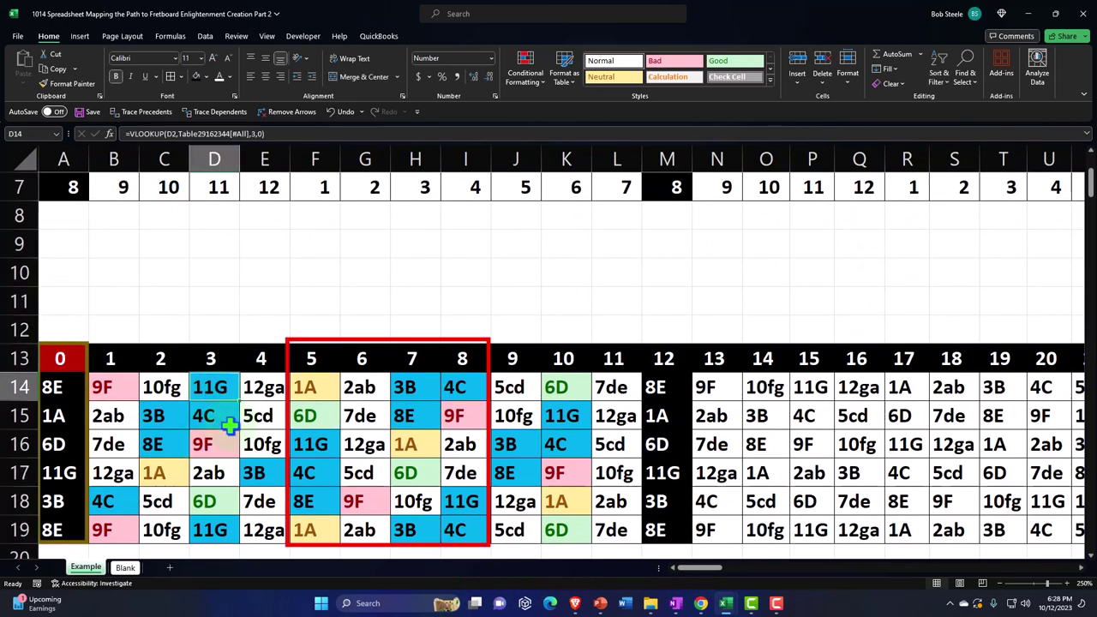
click(129, 568)
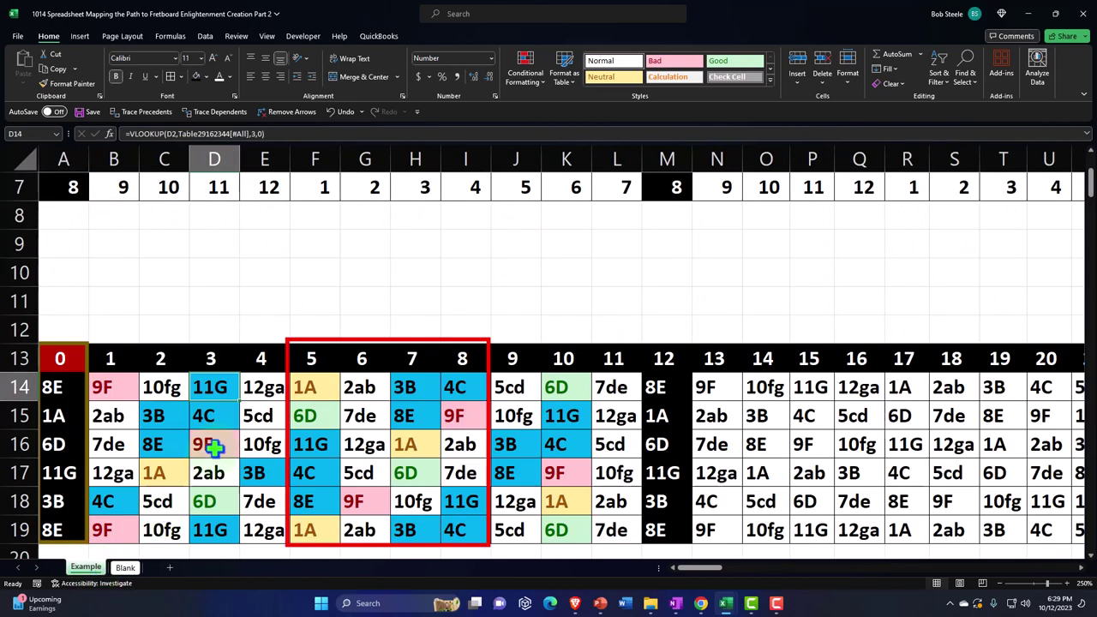
scroll(214, 445, down, 1)
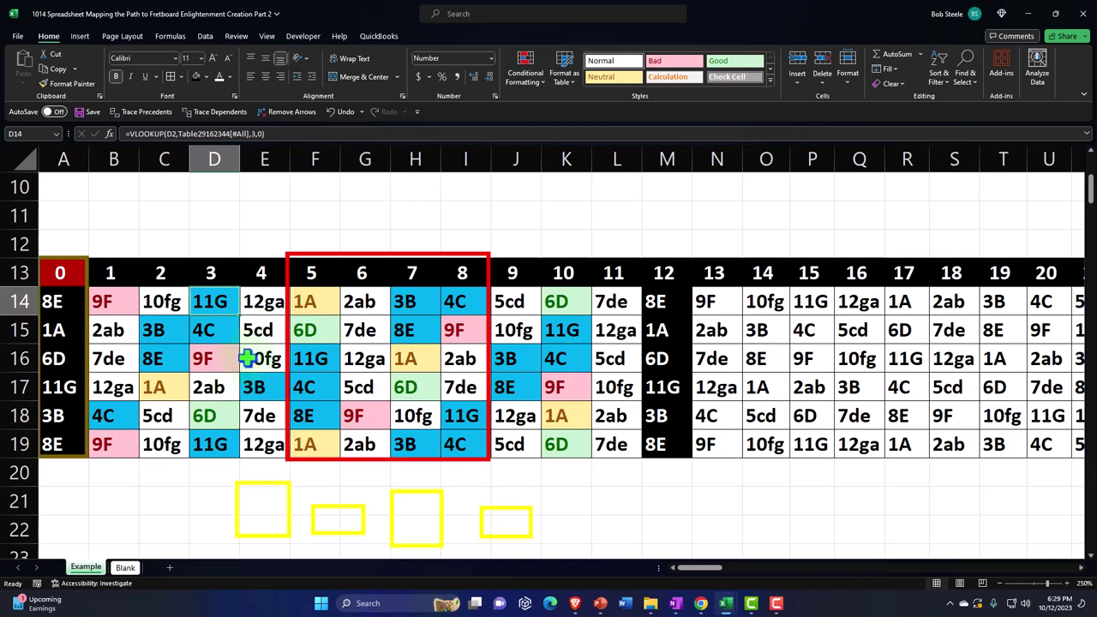
click(520, 333)
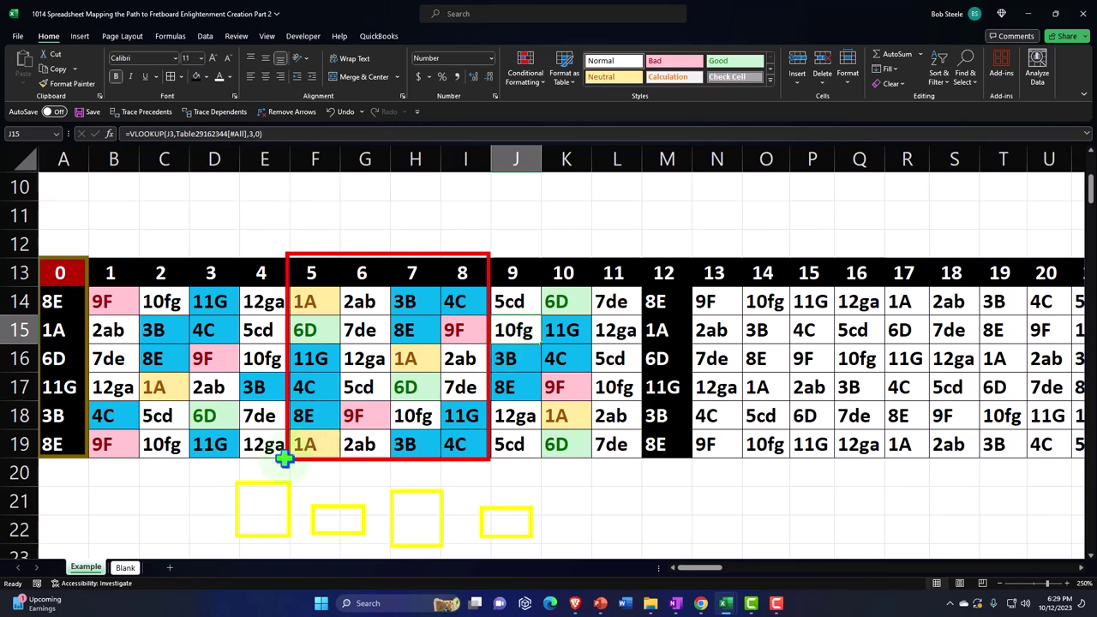
click(129, 568)
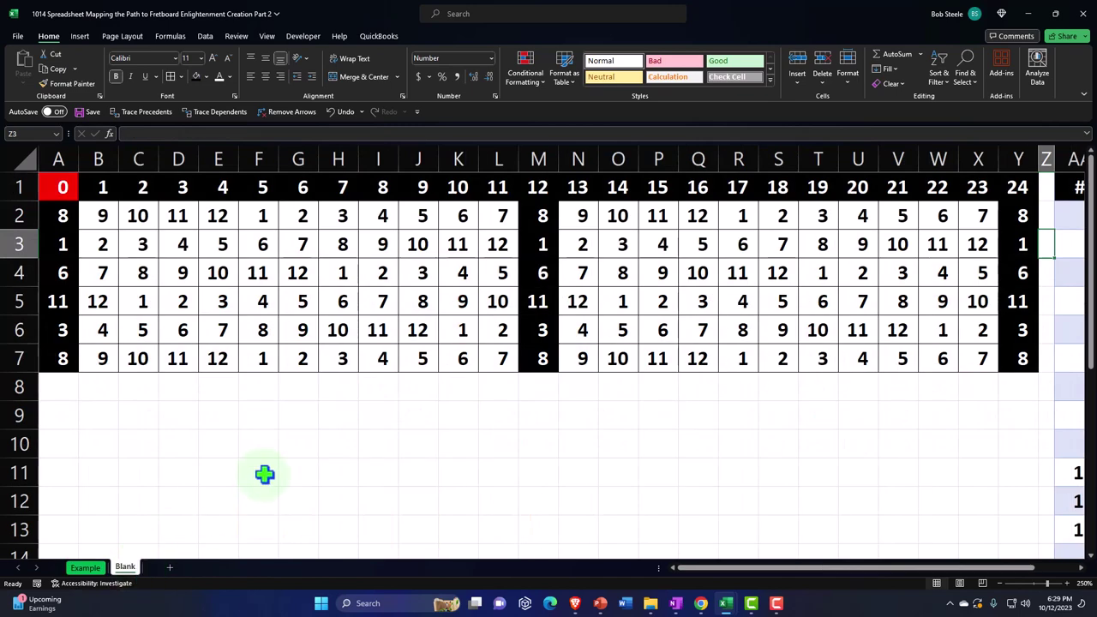